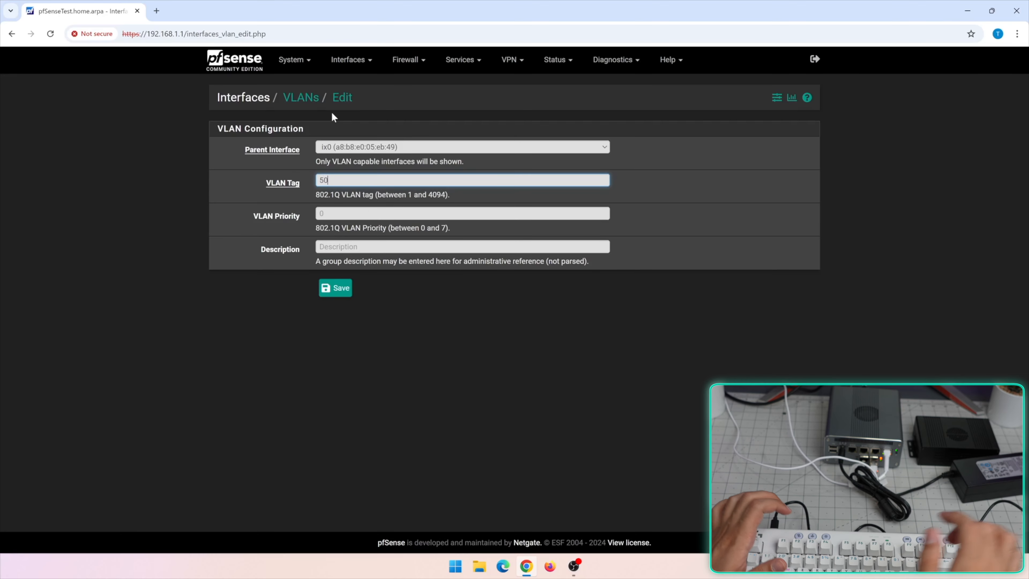
Save VLAN tag 51 on ix0 with the description 'InsecureDevices'
key(Escape)
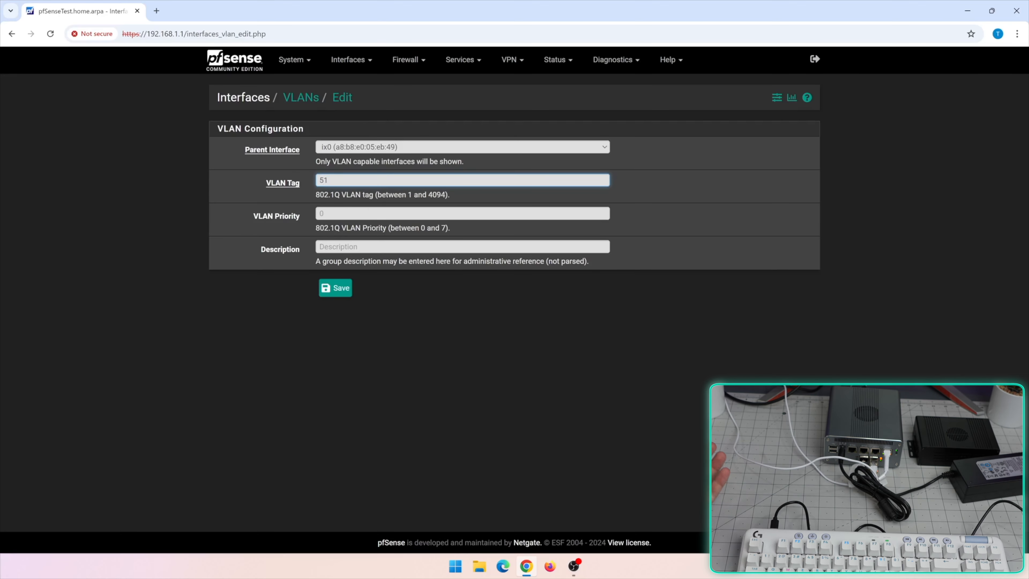
click(320, 213)
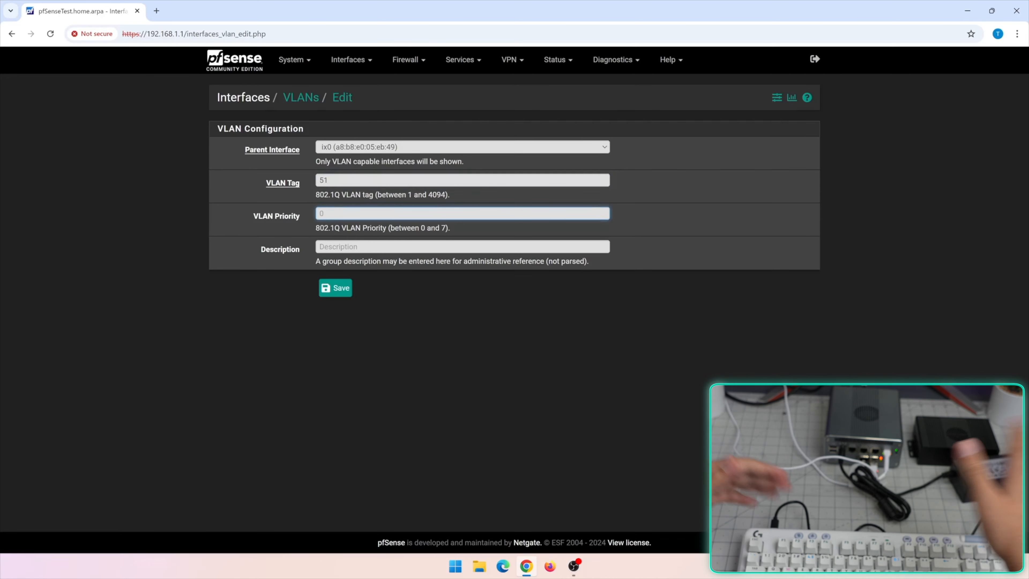
click(380, 246)
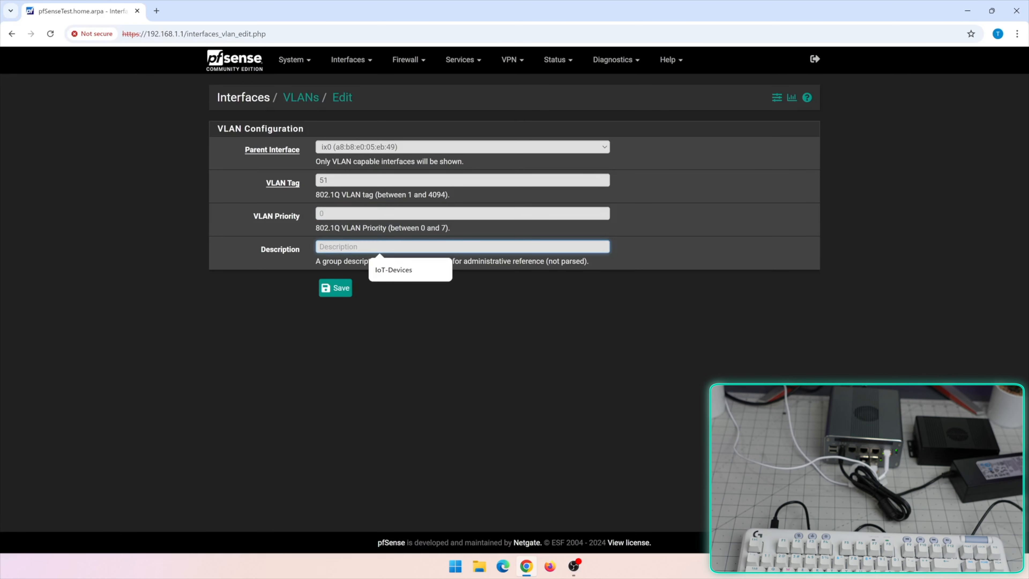
text(InsecureDevices)
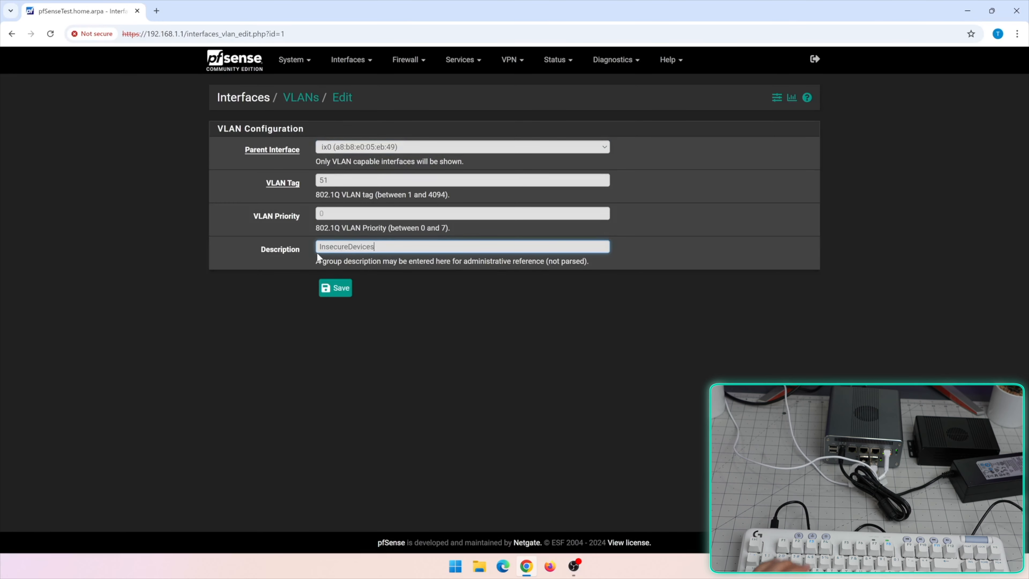
click(340, 287)
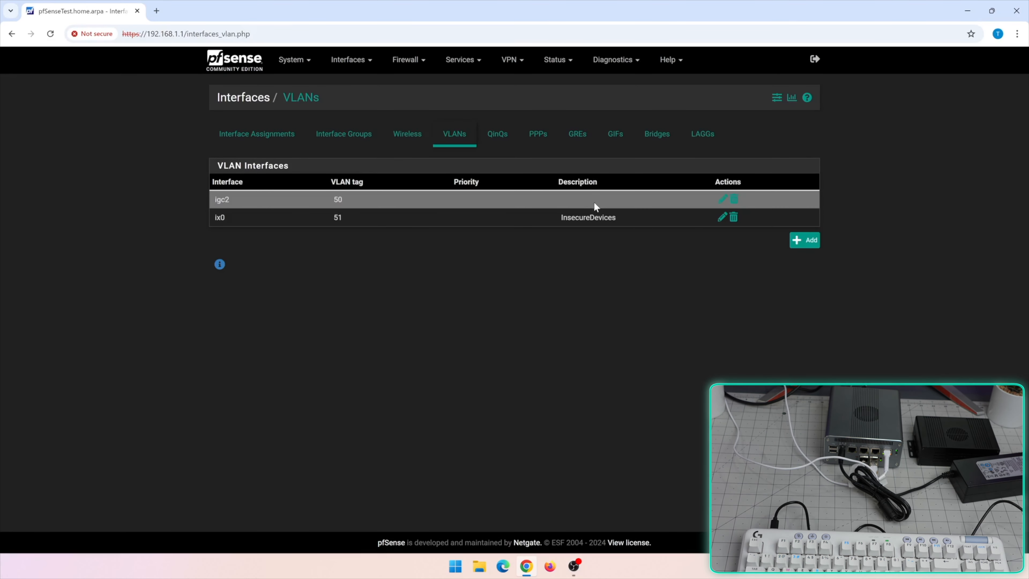
click(277, 145)
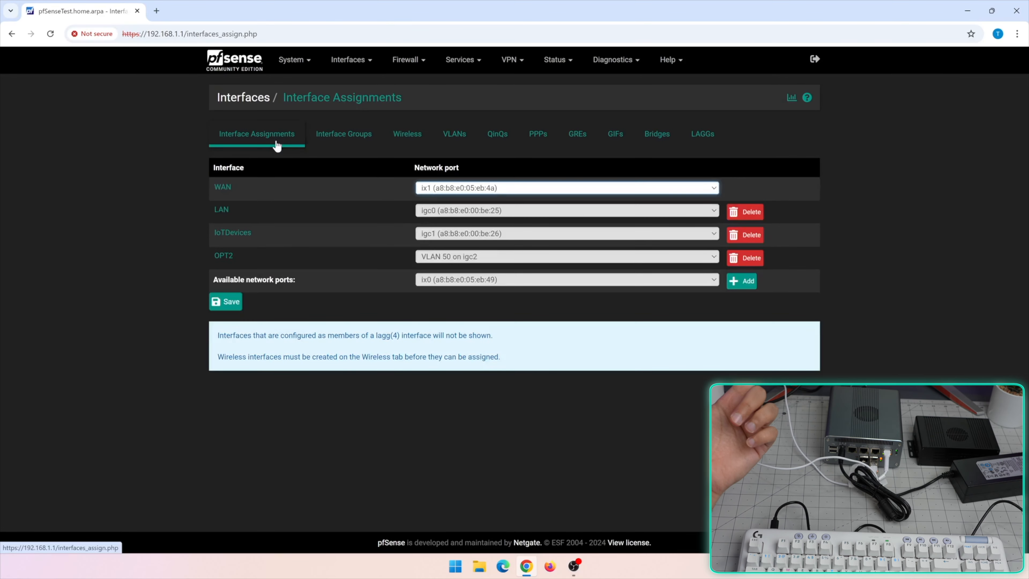
Add VLAN 51 on ix0 (InsecureDevices) from the available ports as new interface OPT3
click(446, 281)
click(456, 329)
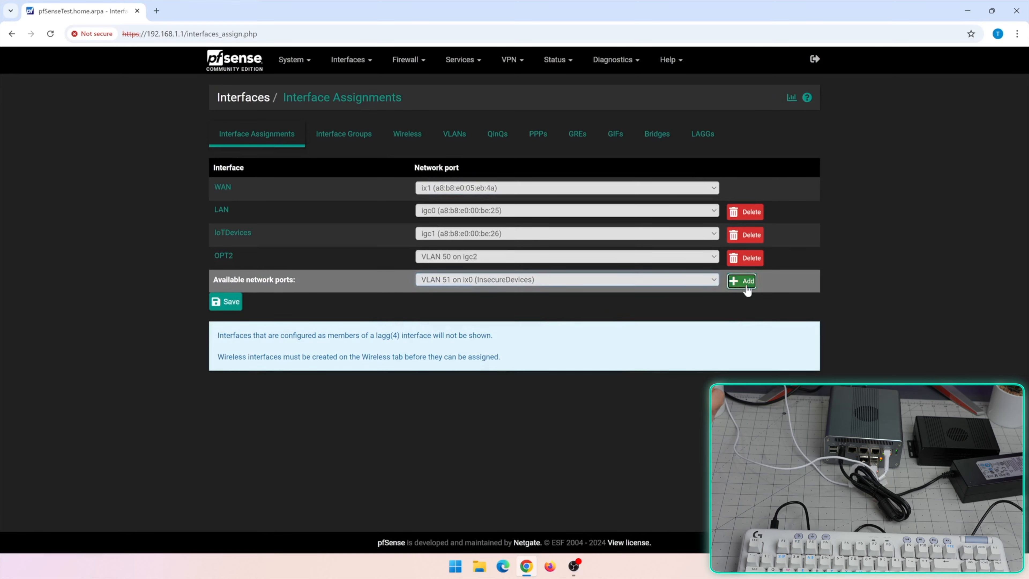
click(742, 281)
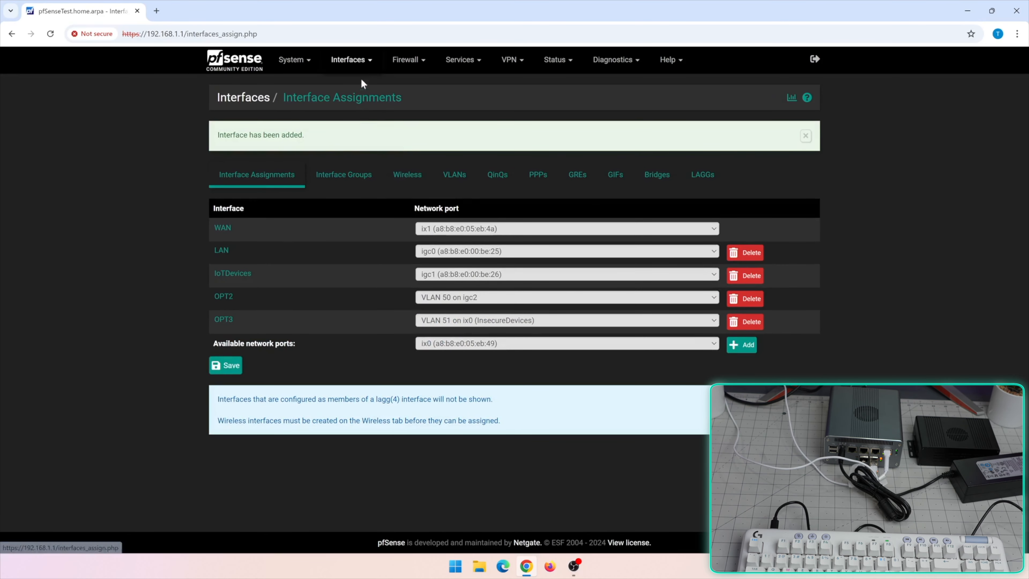
click(351, 60)
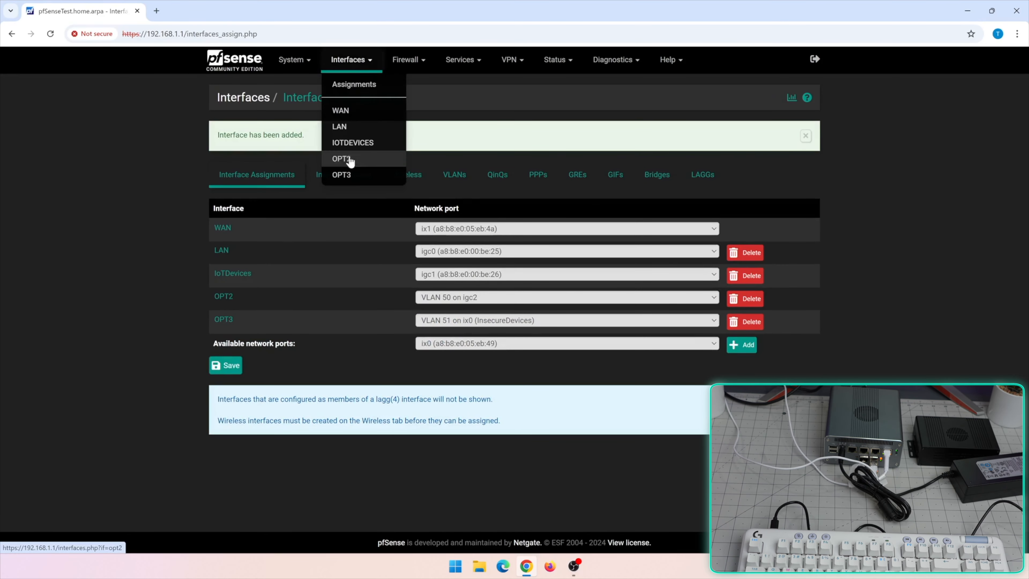
Review the IoTDevices interface settings and confirm in Assignments that it uses port igc1
click(367, 142)
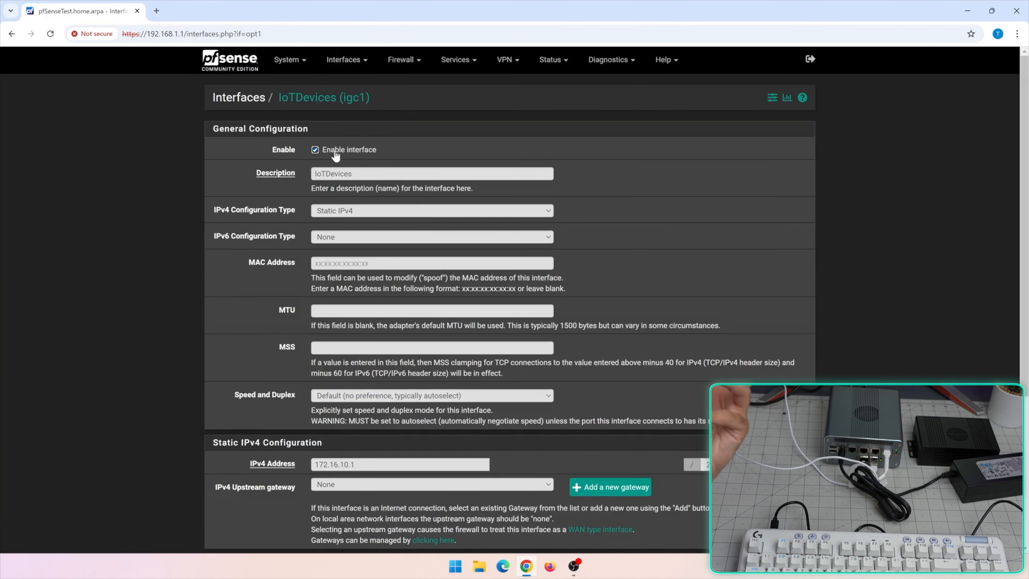
scroll(391, 214, down, 2)
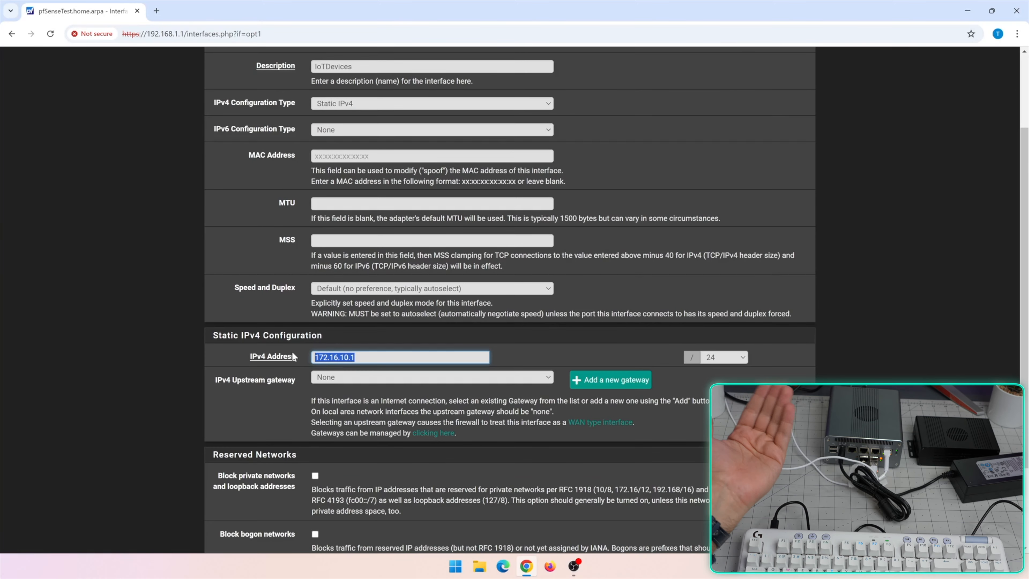
scroll(292, 354, up, 2)
click(351, 60)
click(345, 77)
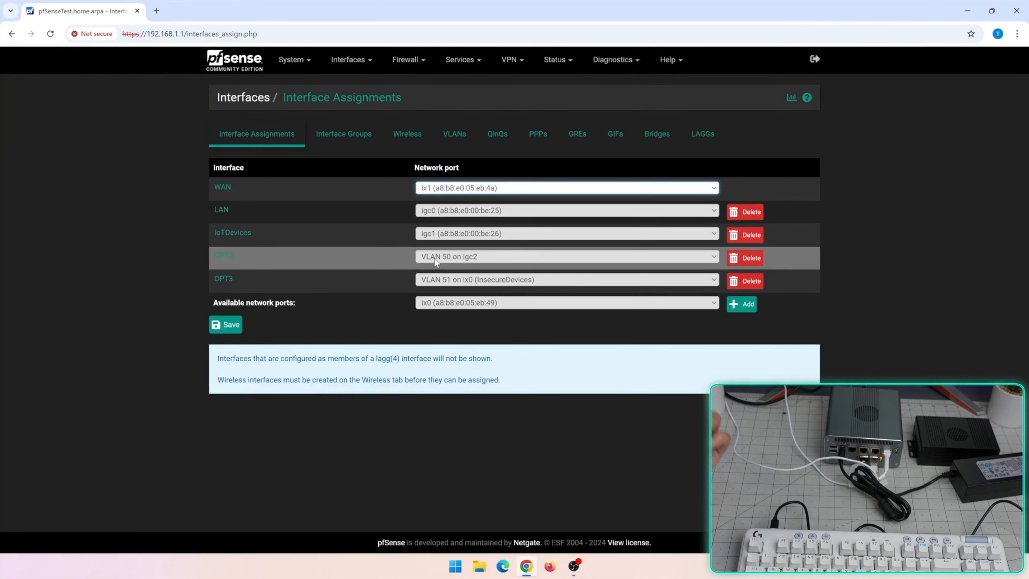
click(455, 235)
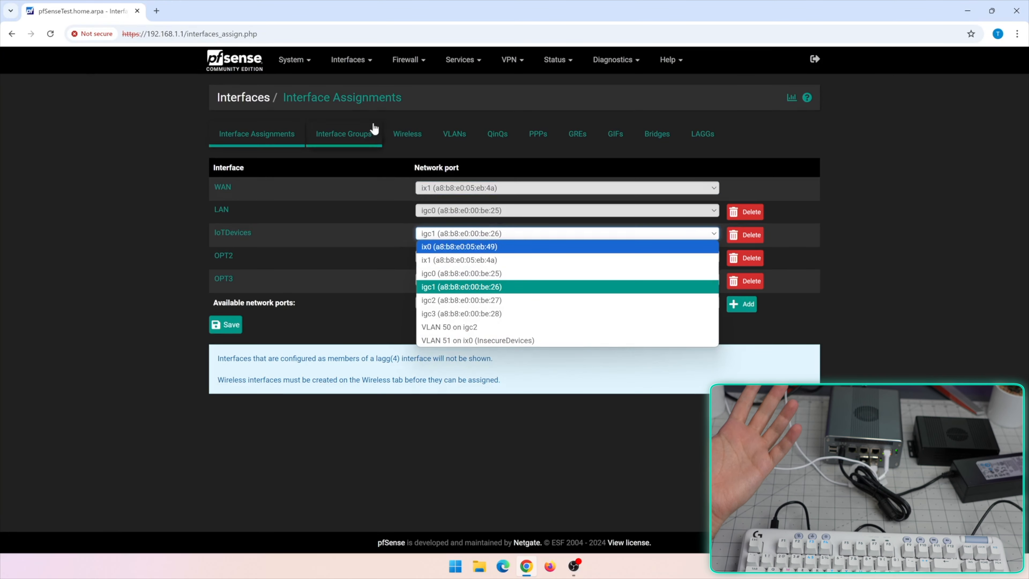
Reopen IoTDevices settings showing static IPv4 172.16.10.1/24 with no upstream gateway
click(353, 61)
click(357, 142)
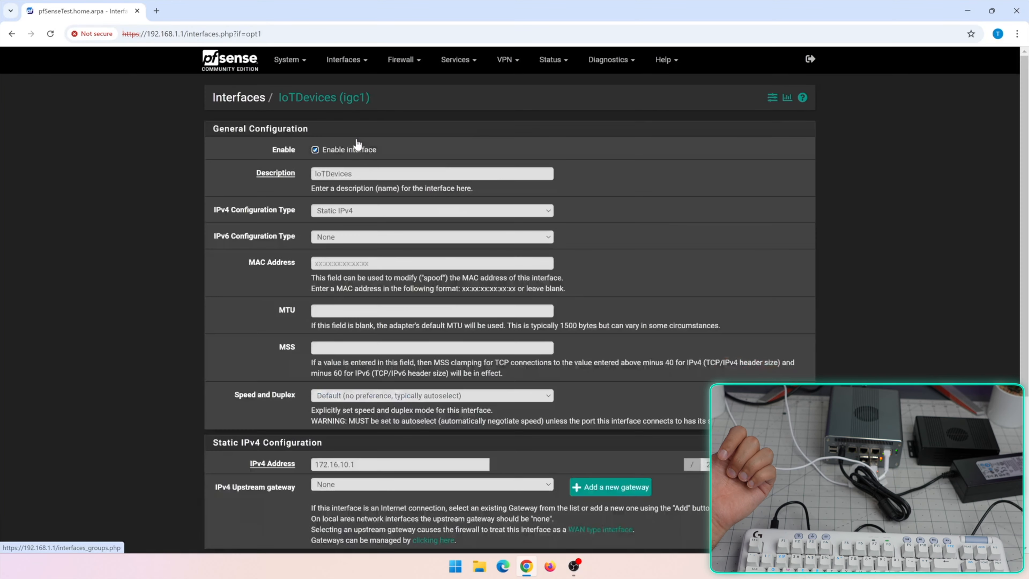
scroll(387, 242, down, 5)
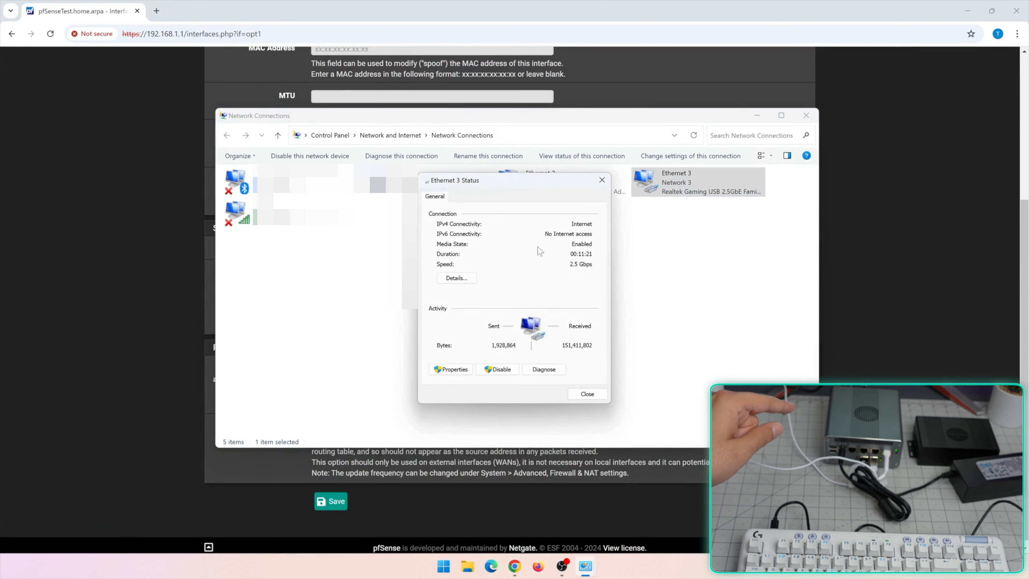
click(449, 283)
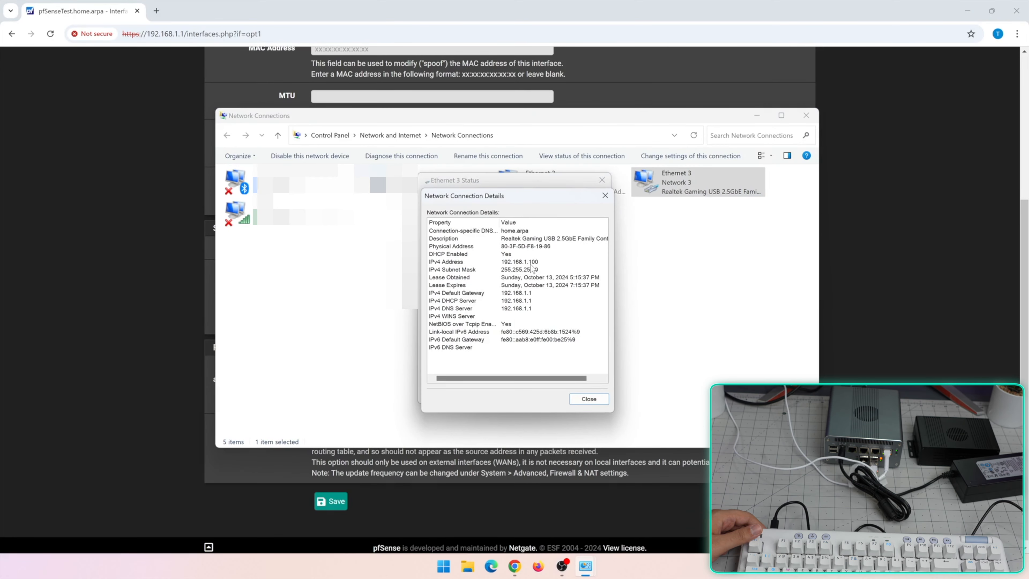
Confirm Ethernet 3 got 172.16.10.100 with gateway 172.16.10.1, then close its status dialogs
key(Escape)
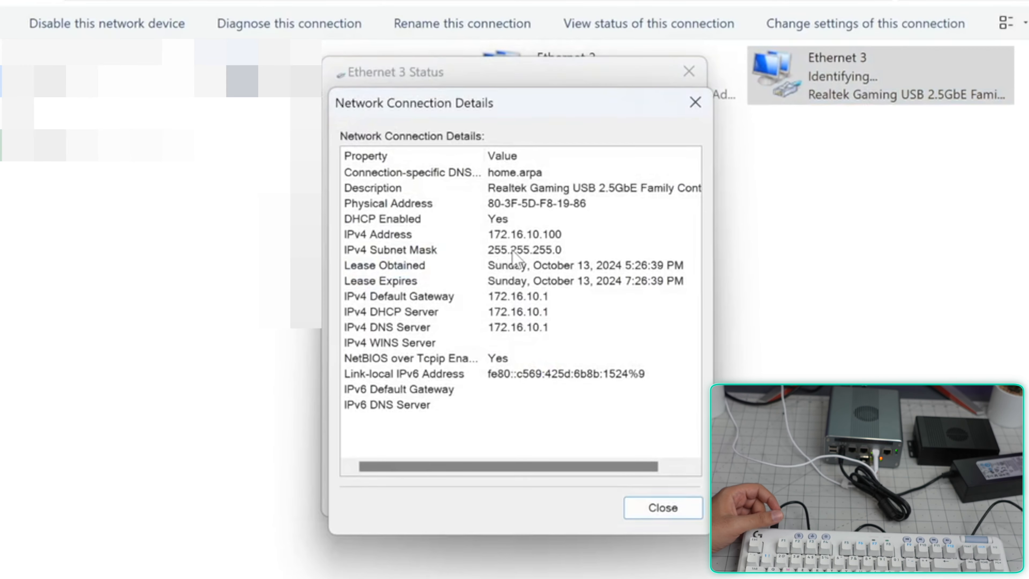
key(Escape)
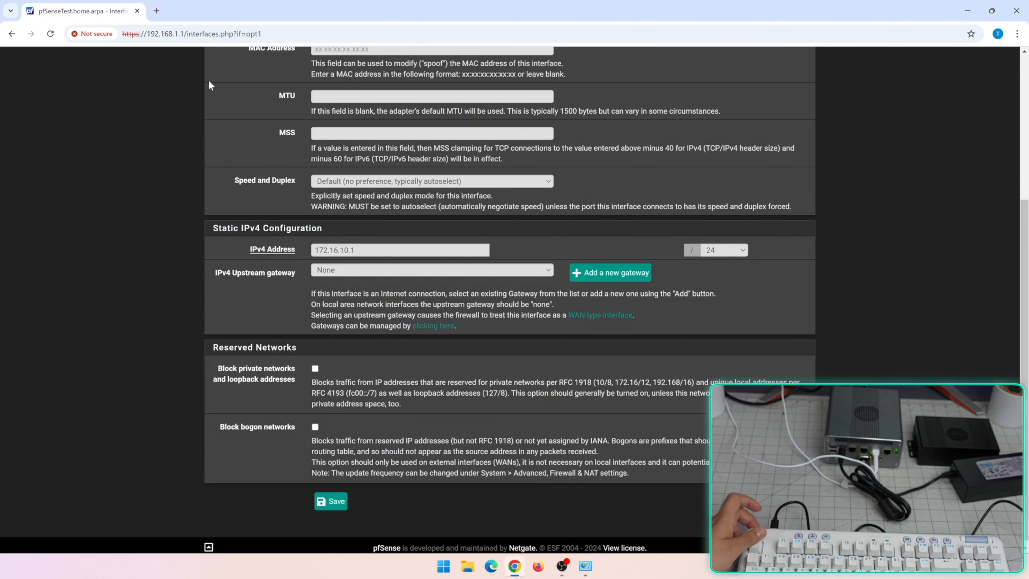
key(alt+Tab)
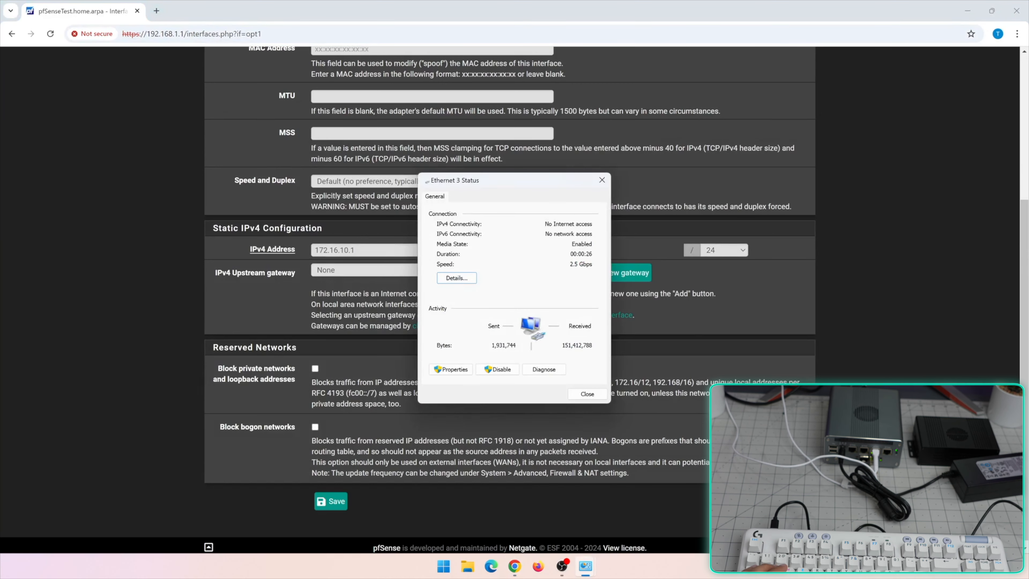
click(457, 278)
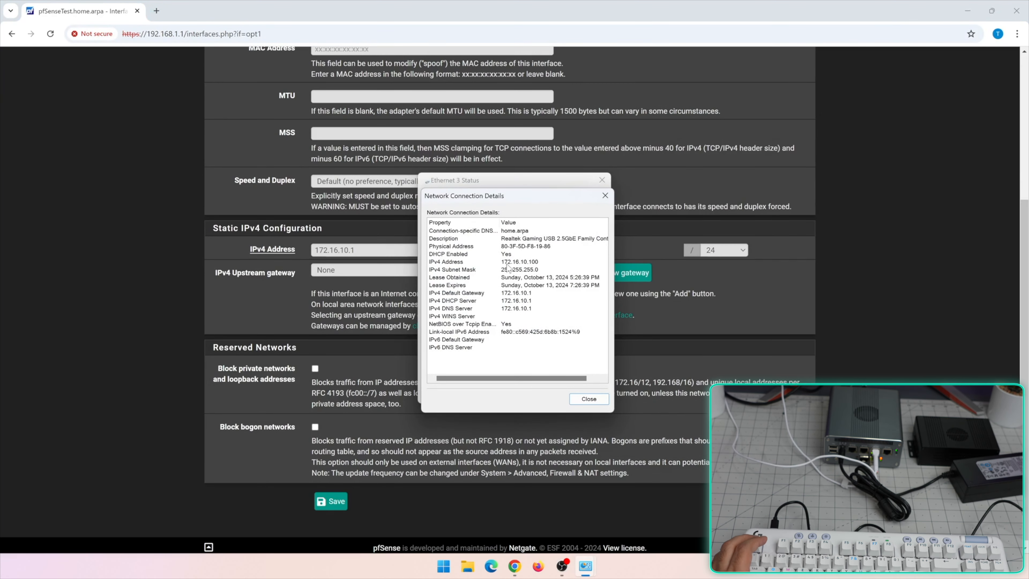
key(Escape)
Try loading 172.16.10.1 in Chrome, which turns out unreachable
click(248, 66)
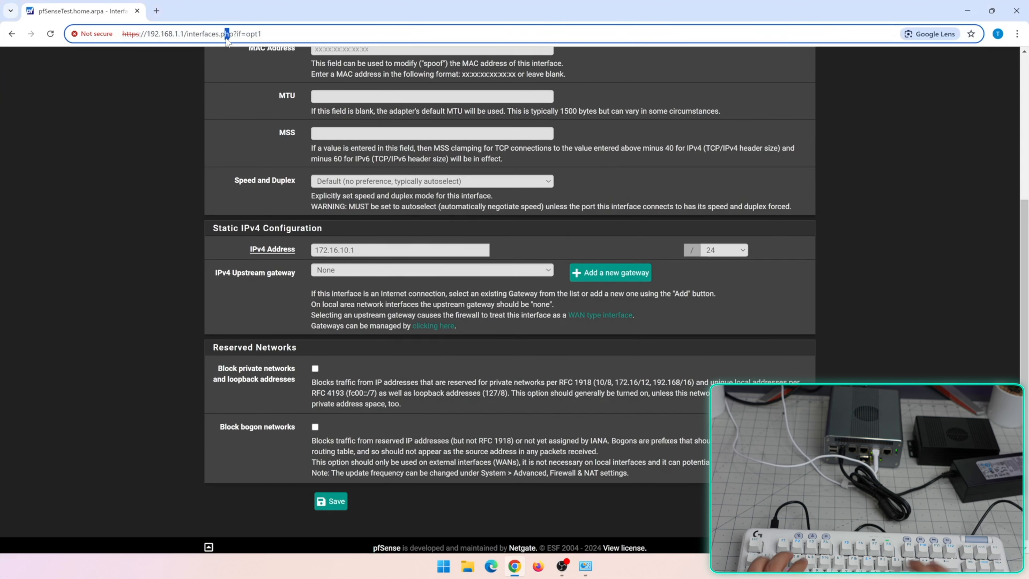
click(226, 38)
text(172,.)
key(BackSpace)
text(.16.10.1)
key(Return)
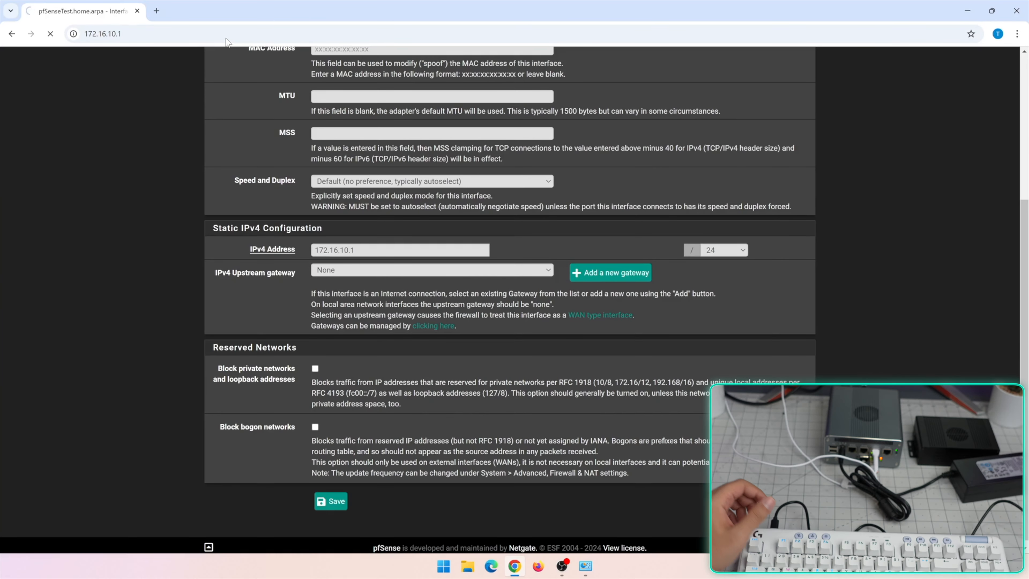
Open a new tab and load the pfSense dashboard at 192.168.1.1
key(ctrl+t)
text(google.com)
key(Return)
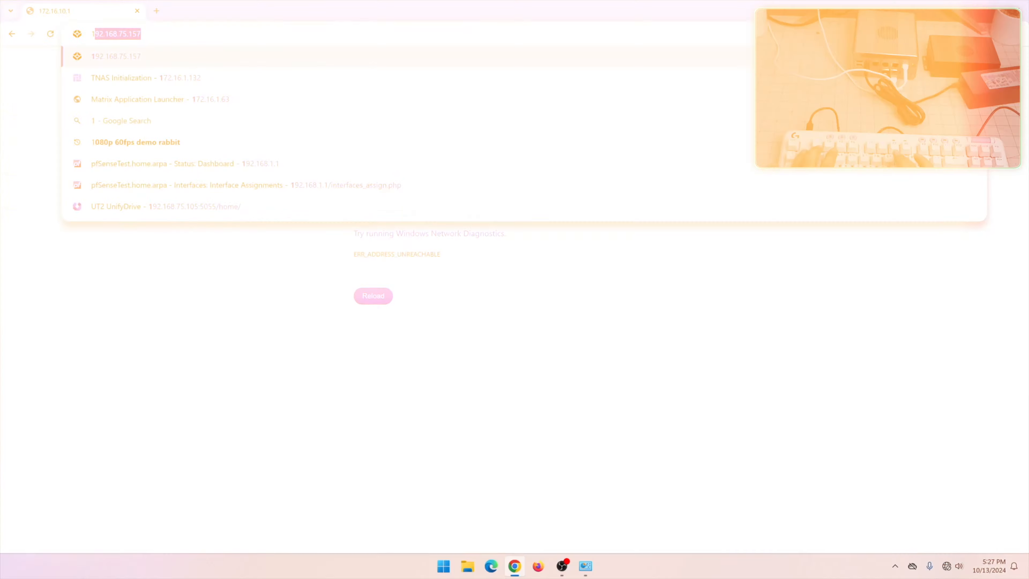
text(92.116)
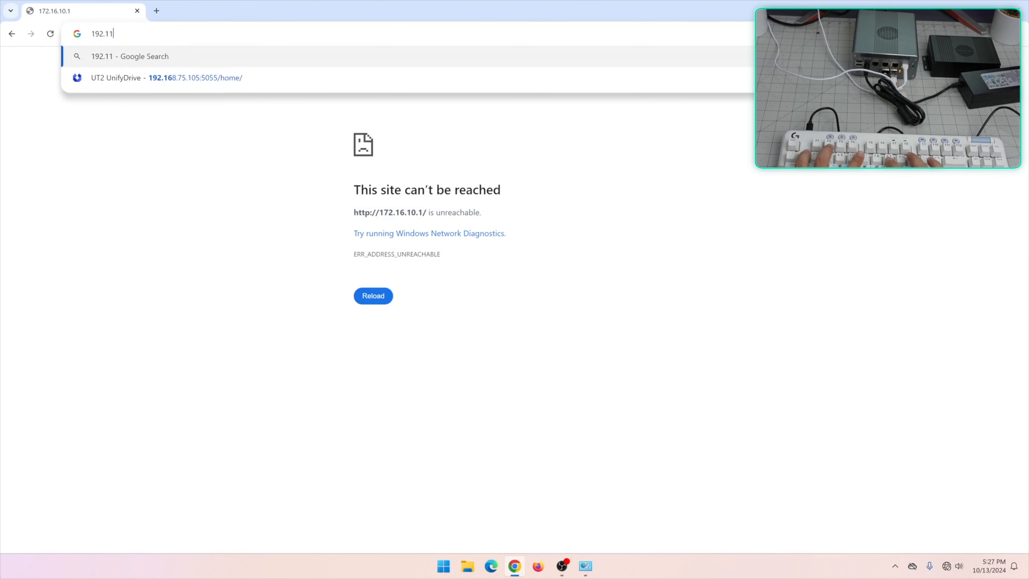
key(BackSpace)
key(BackSpace)
text(68.1.1)
key(Return)
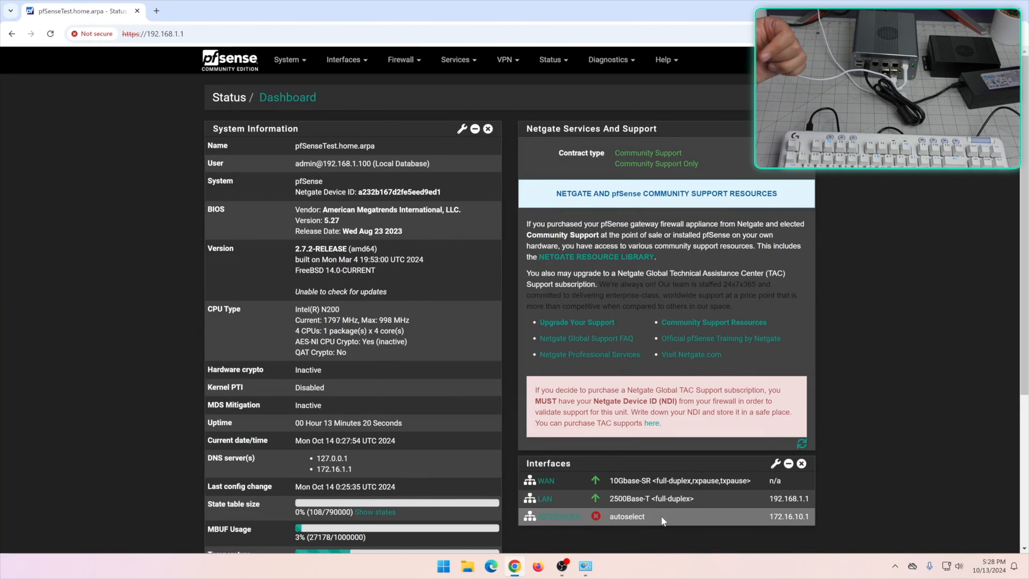
Compare the LAN, IOTDEVICES and WAN firewall rules, ending on the LAN rules list
click(403, 60)
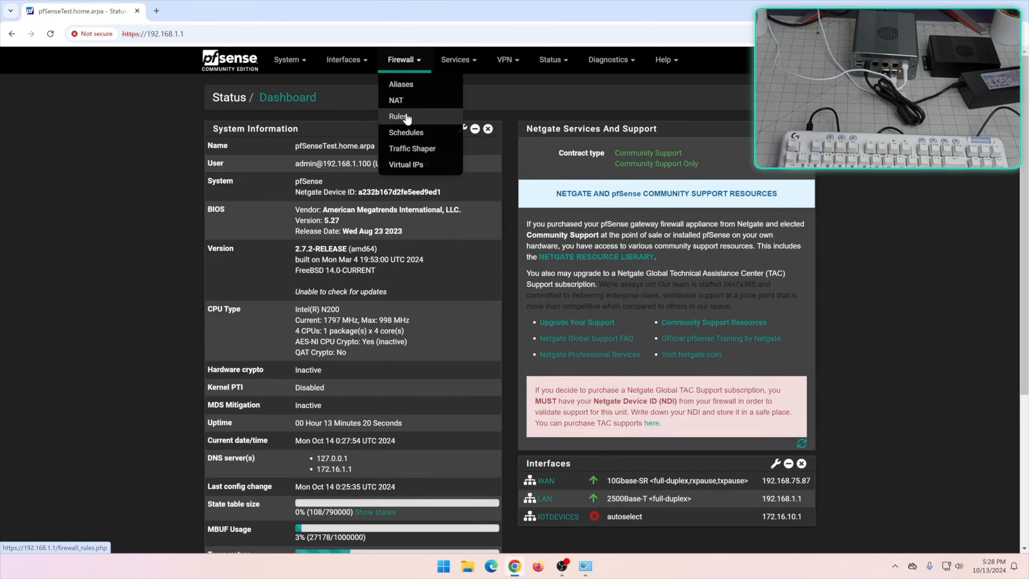
click(398, 116)
click(313, 135)
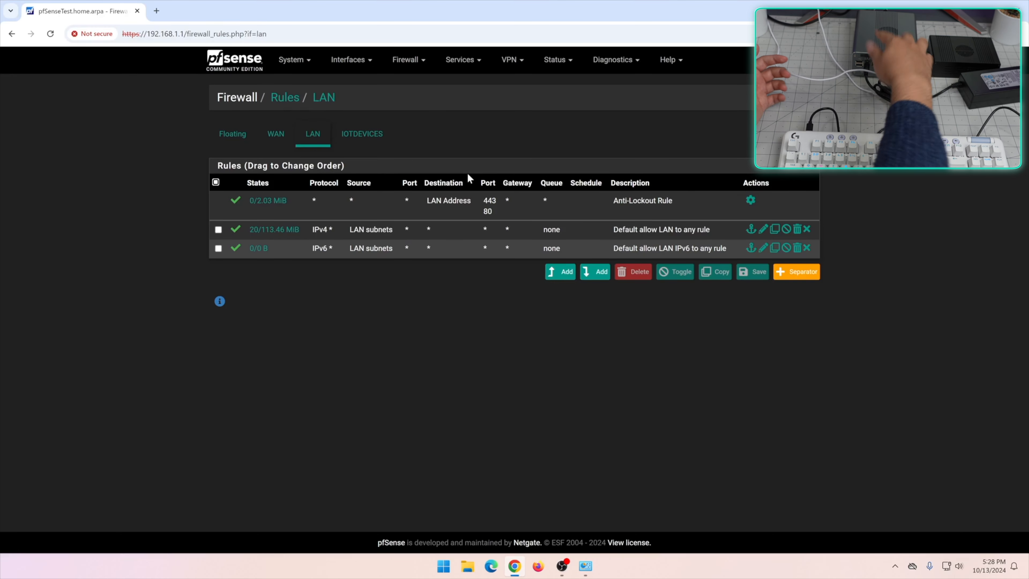
click(369, 136)
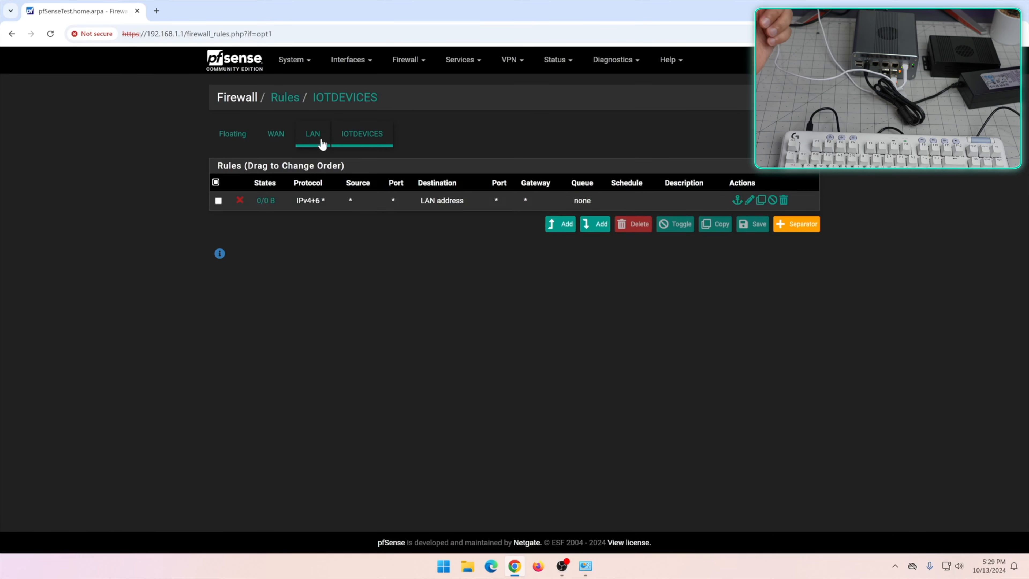
click(317, 138)
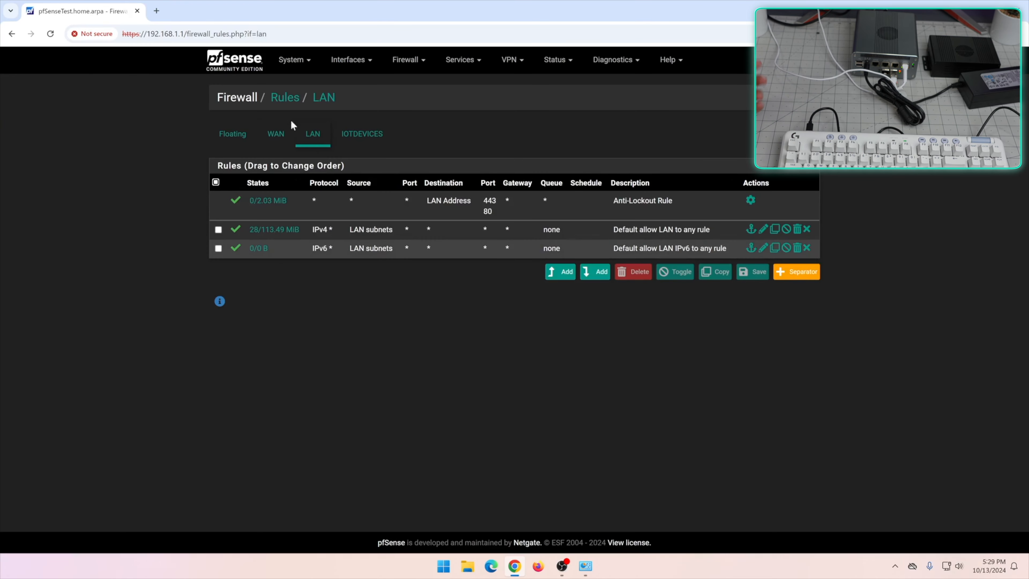
click(278, 134)
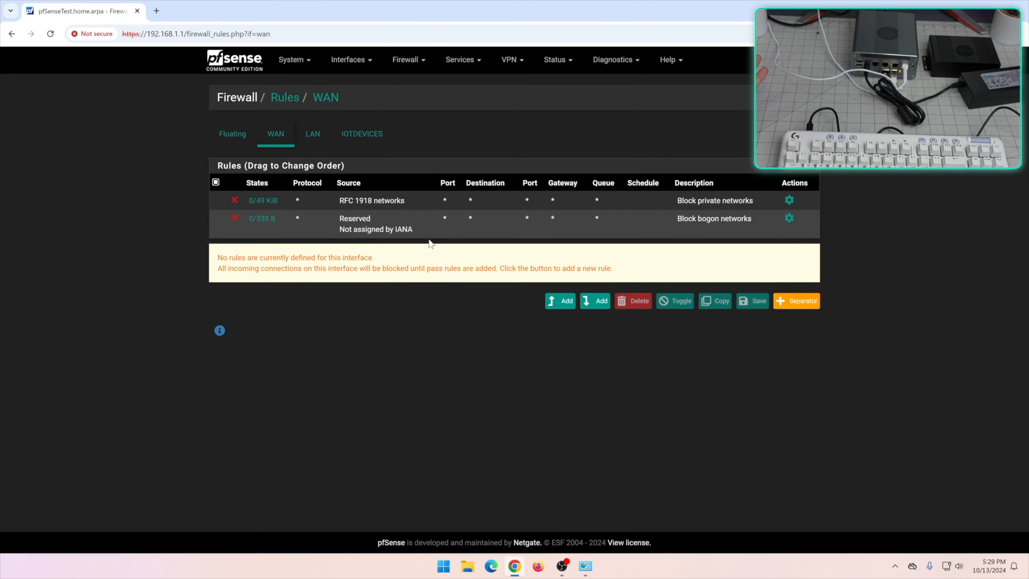
click(313, 134)
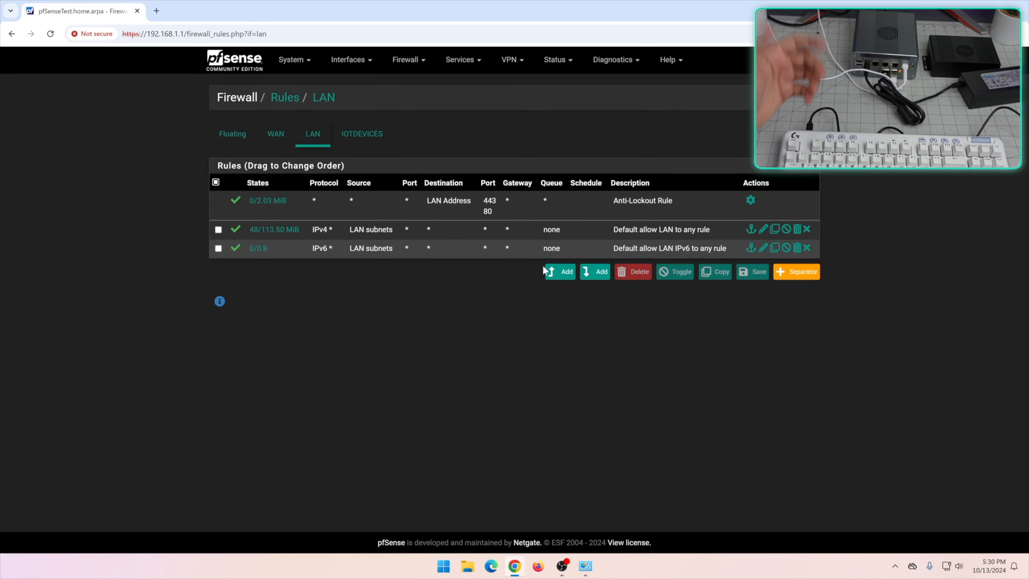
Add a new LAN firewall rule with its action set to Block
click(559, 272)
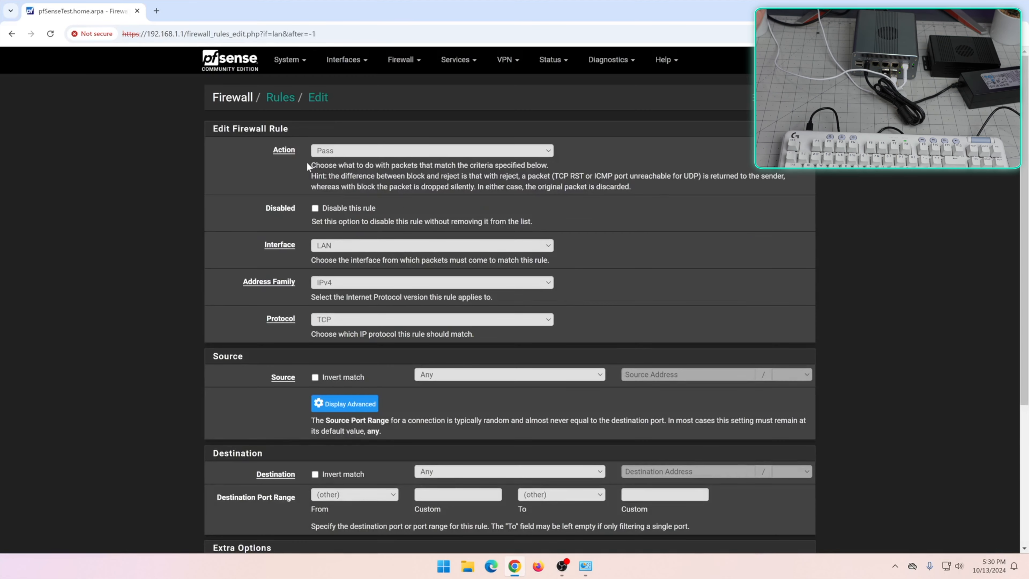
click(342, 153)
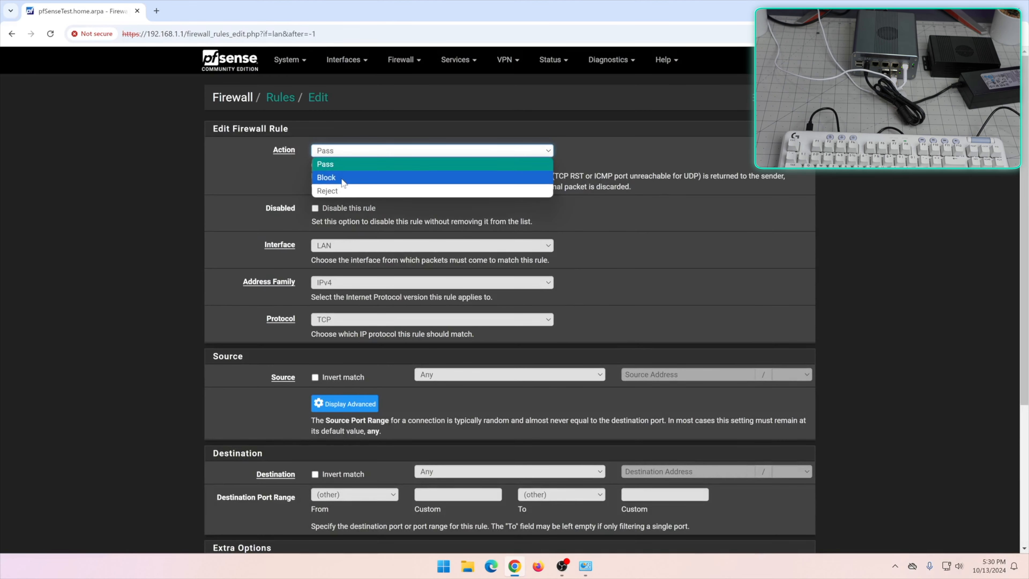
key(Escape)
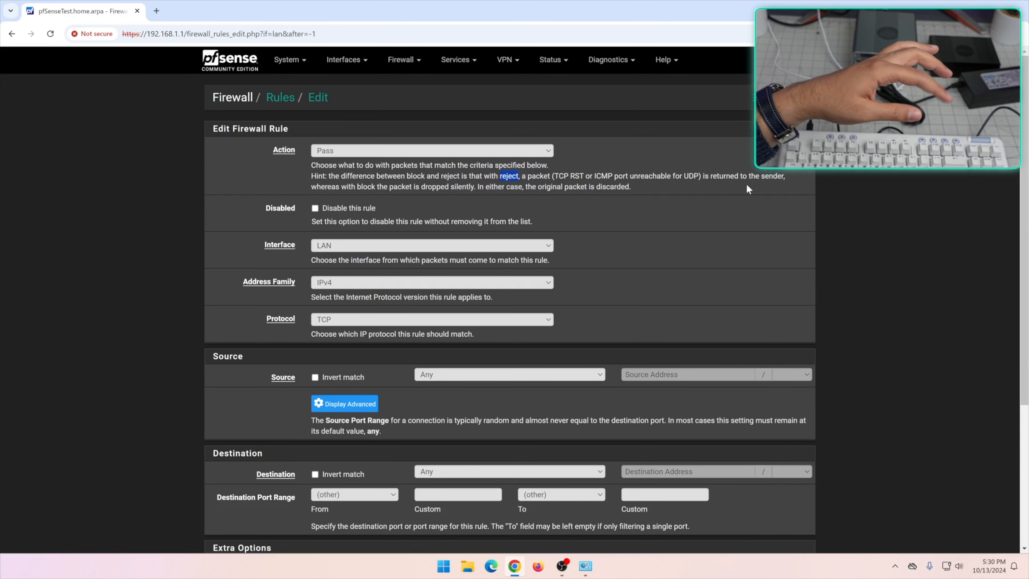
click(553, 175)
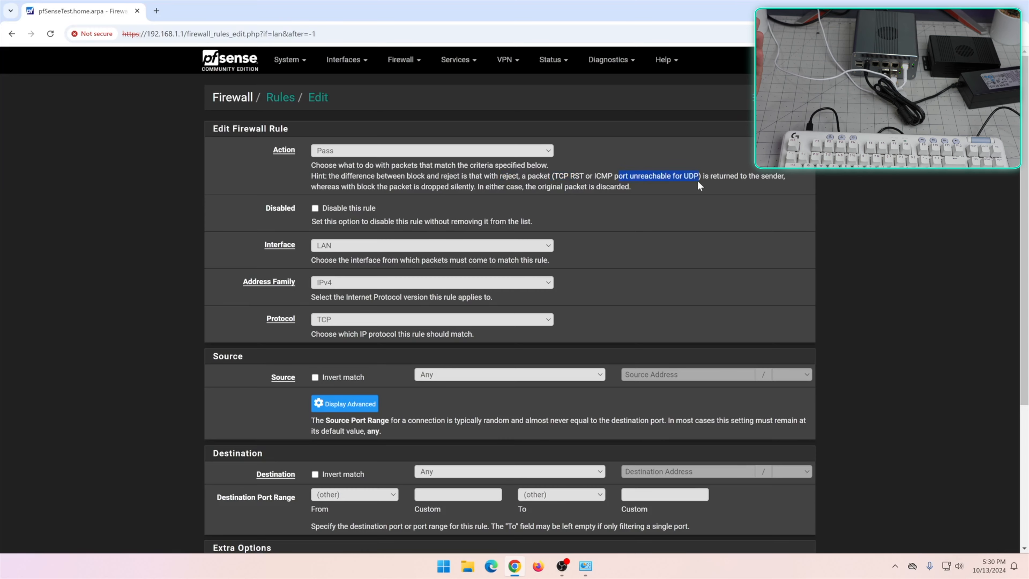
drag(689, 175, 551, 166)
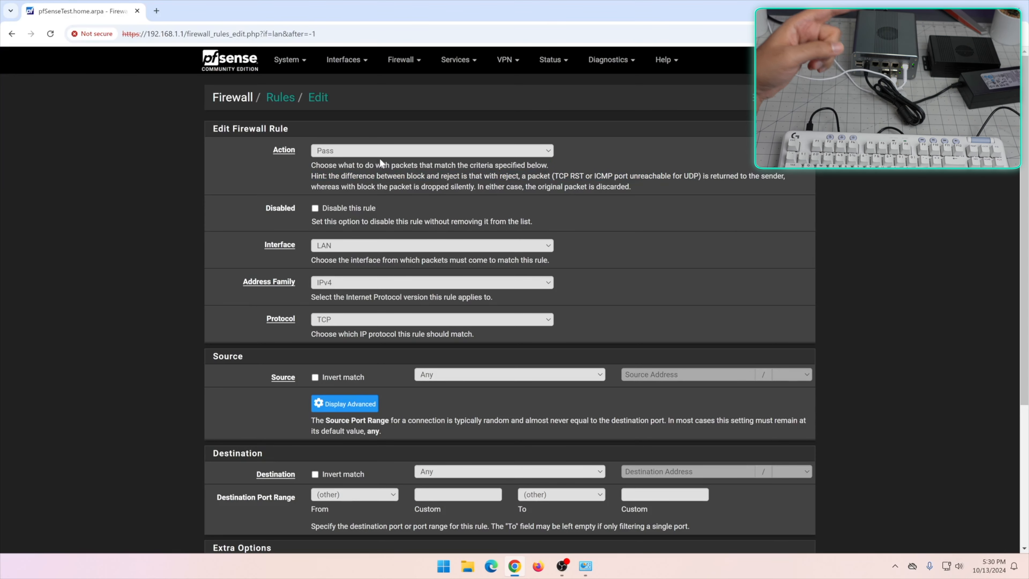
click(381, 151)
click(381, 173)
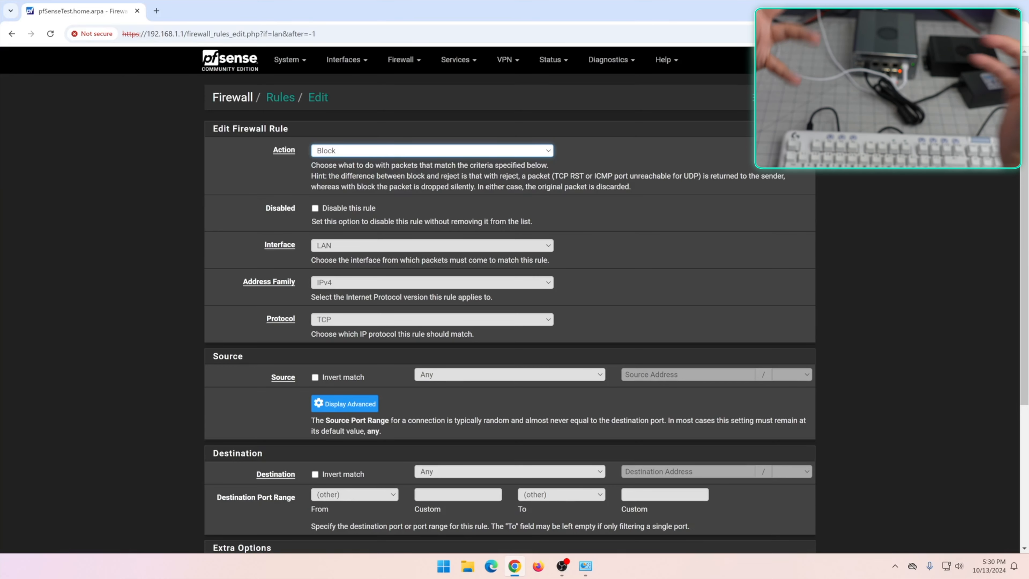
click(338, 154)
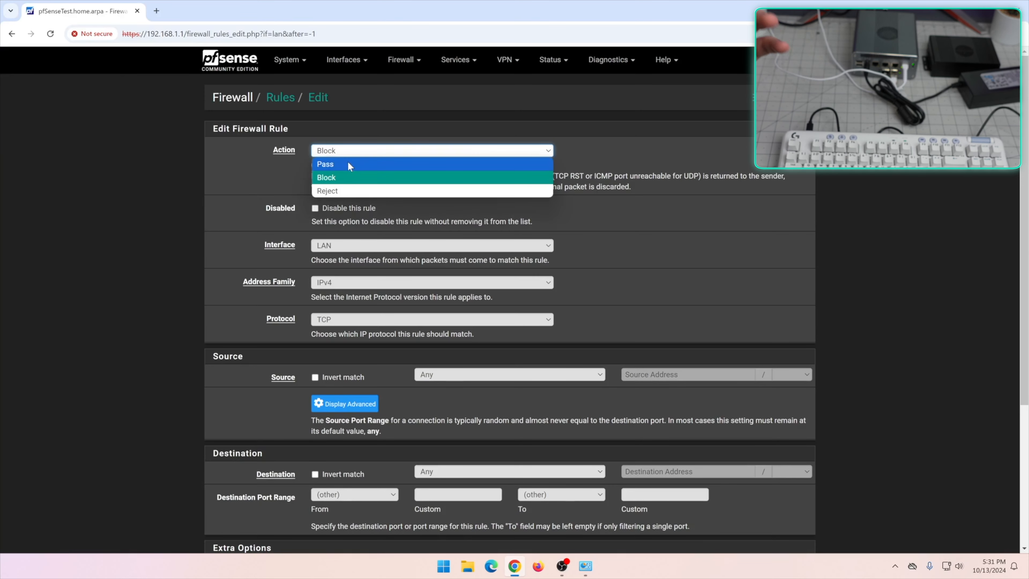
scroll(351, 106, down, 2)
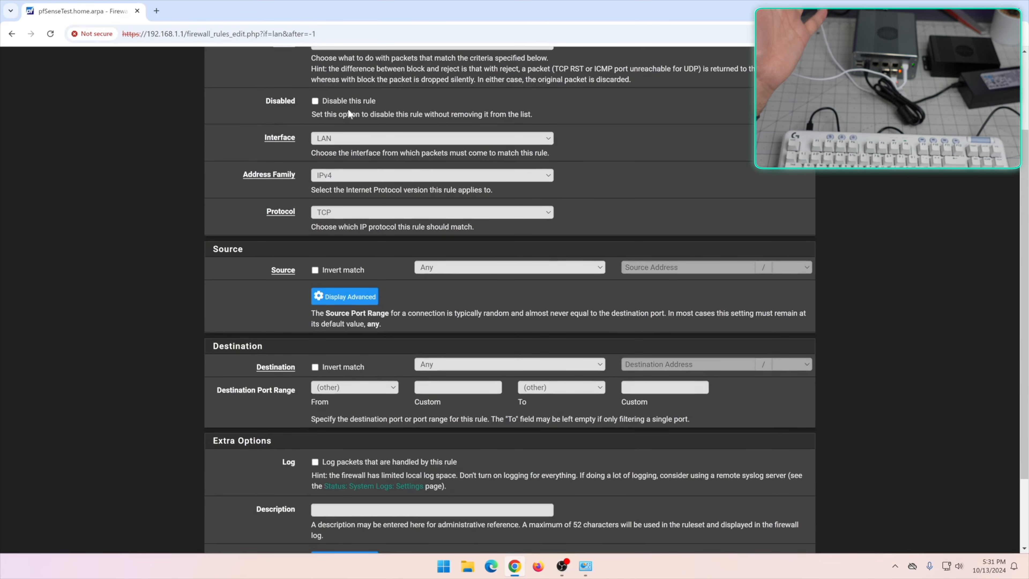
Keep the interface as LAN and set the address family to IPv4+IPv6
click(356, 136)
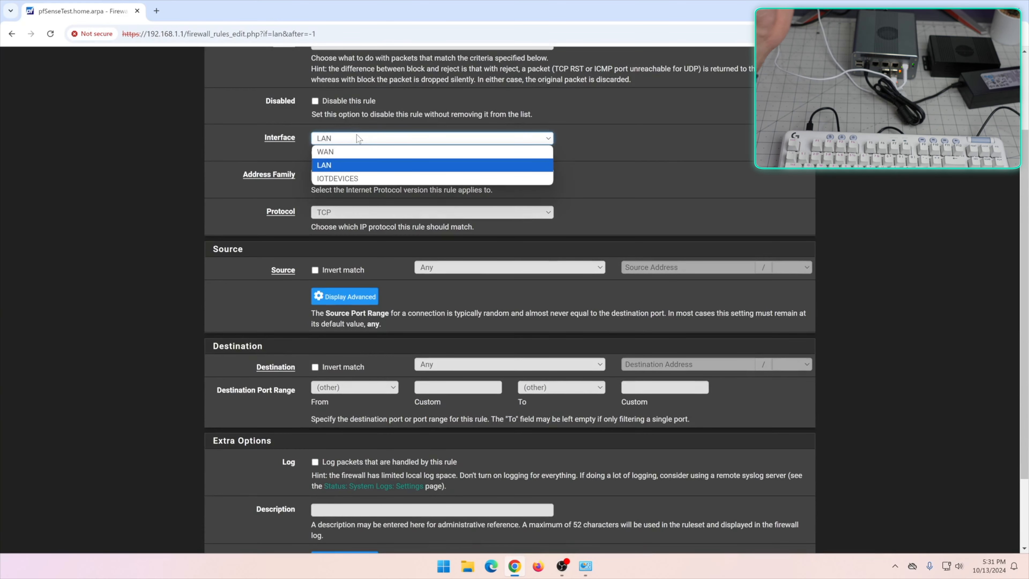
click(356, 137)
scroll(356, 137, up, 2)
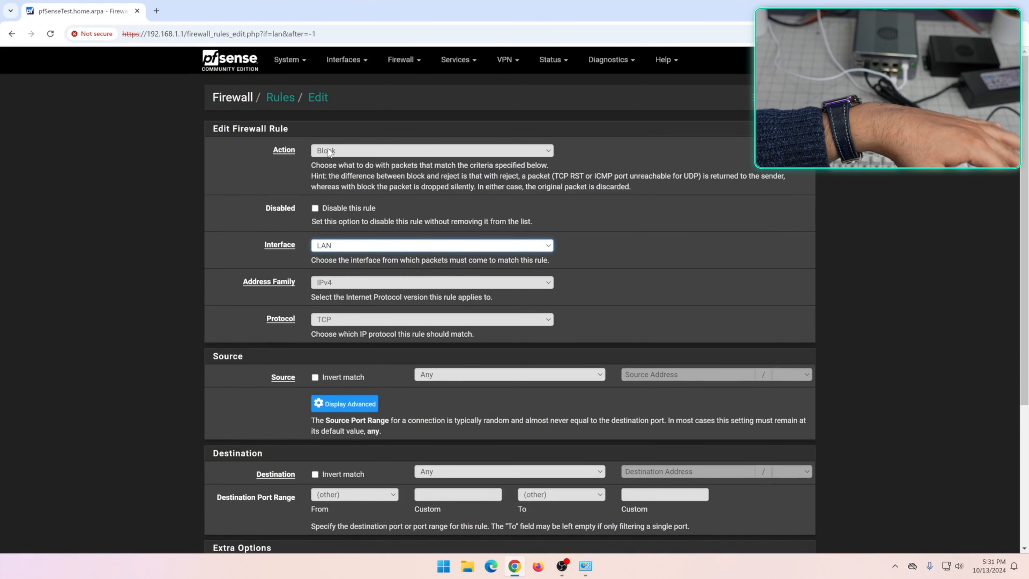
click(344, 244)
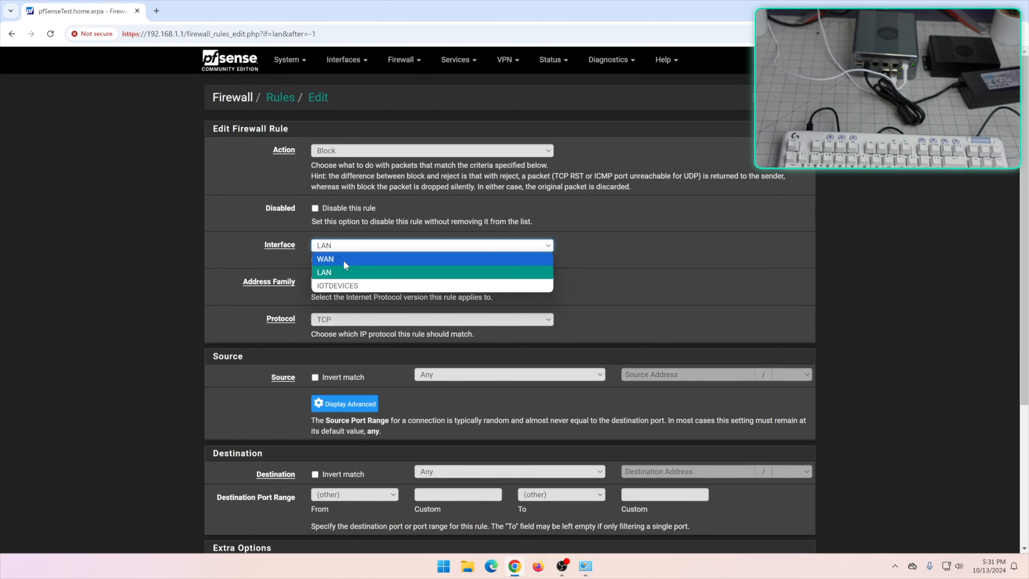
click(345, 272)
scroll(247, 264, down, 1)
click(338, 230)
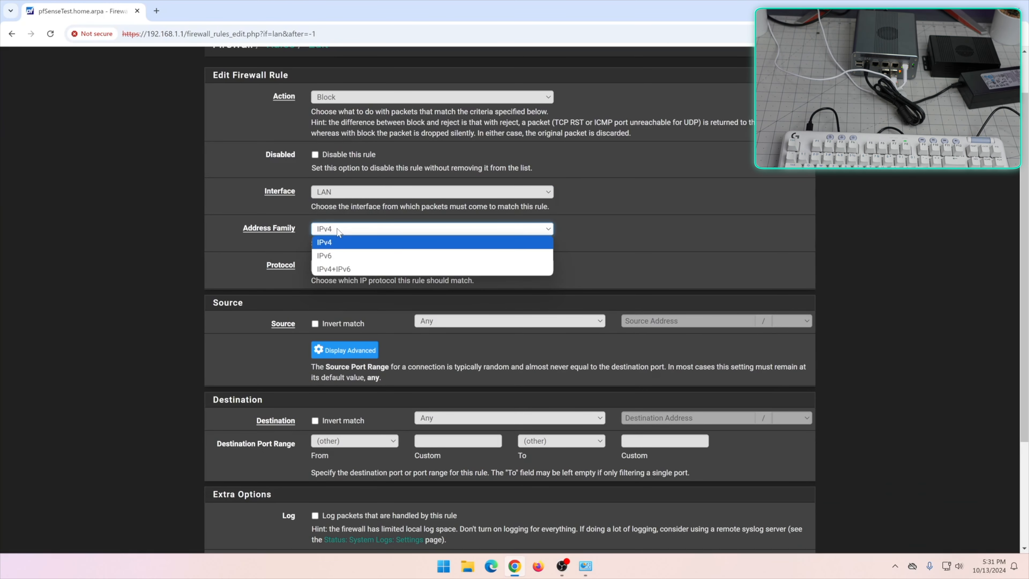
click(341, 243)
click(347, 229)
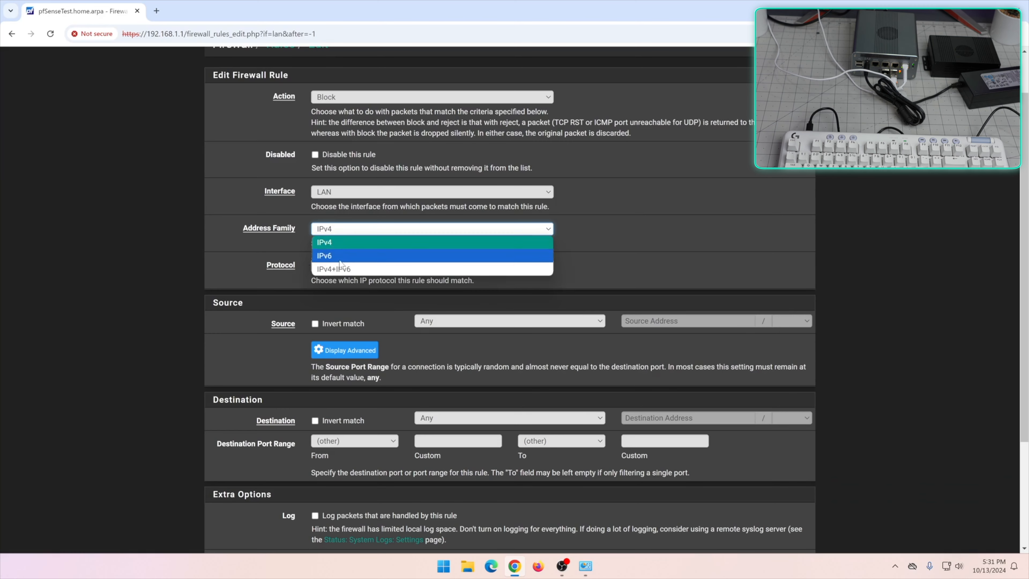
click(349, 265)
Set the rule's protocol to Any instead of TCP/UDP
click(348, 265)
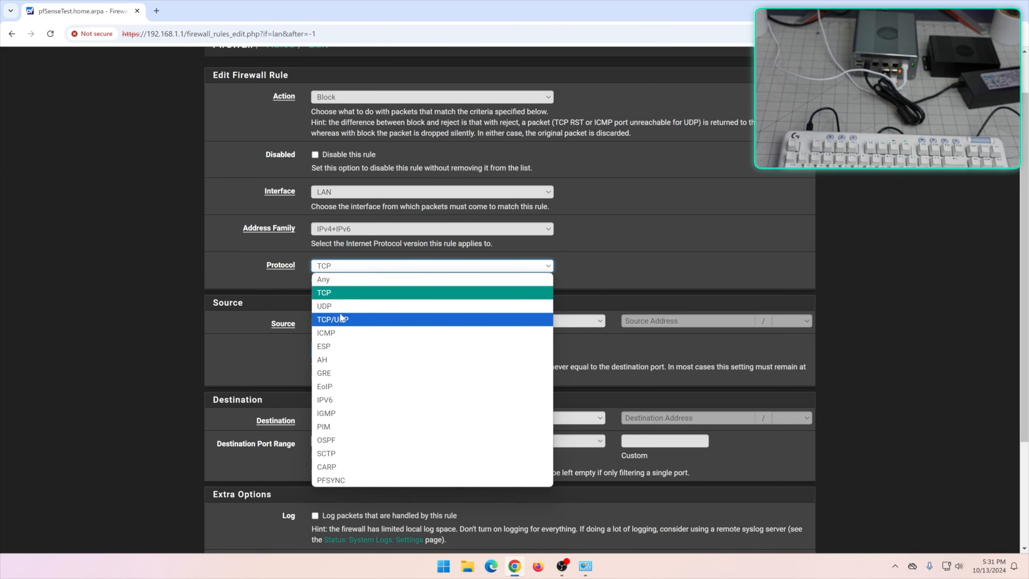
click(351, 320)
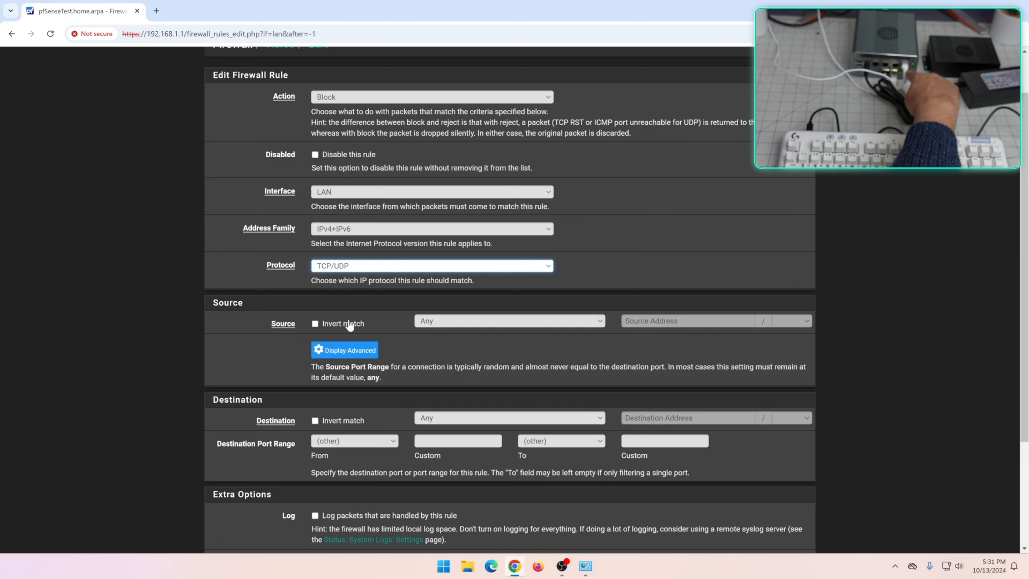
click(331, 268)
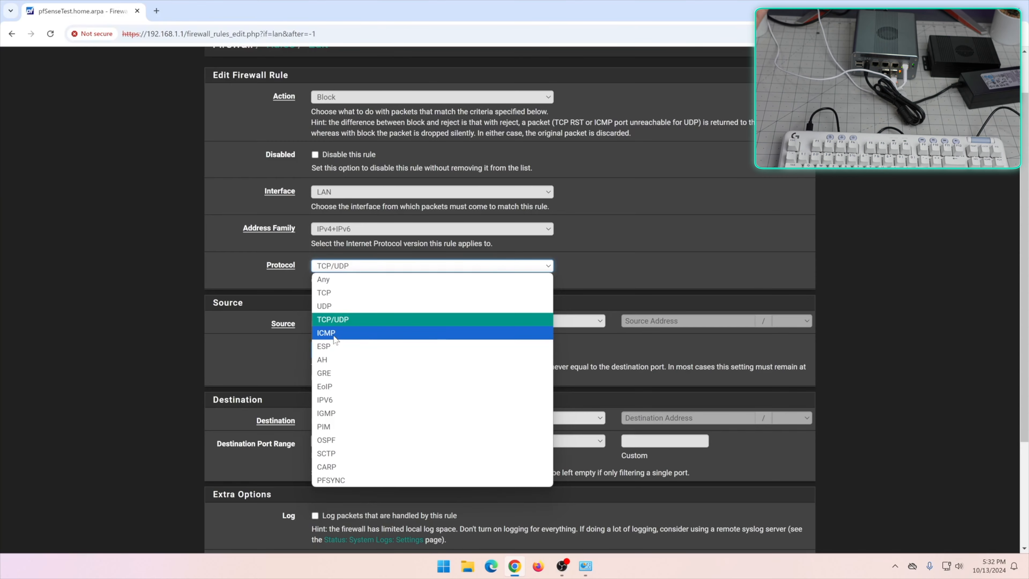
click(324, 279)
Apply the rule to the IOTDEVICES interface with source Any
scroll(243, 309, up, 1)
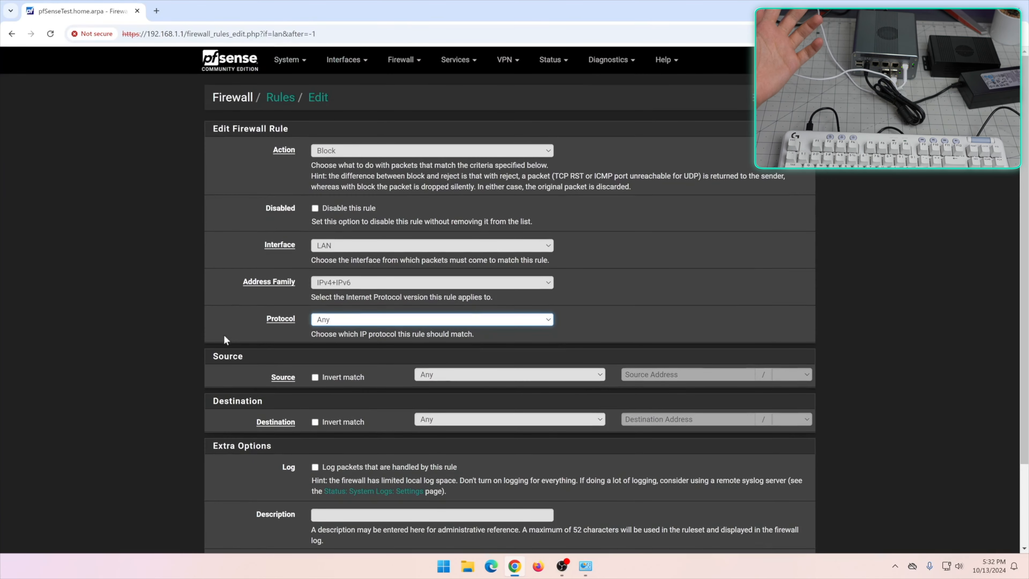
click(350, 245)
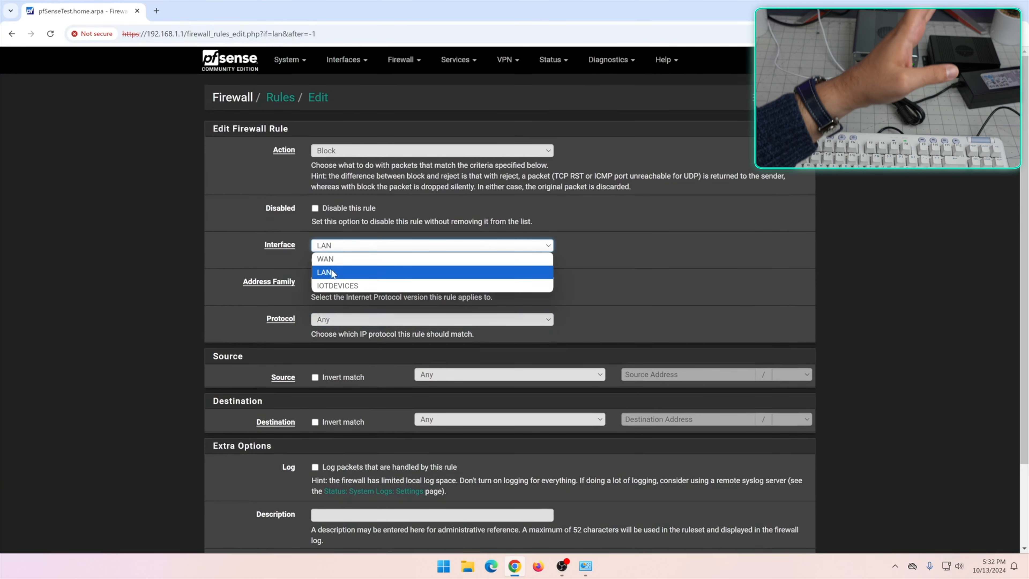
click(350, 286)
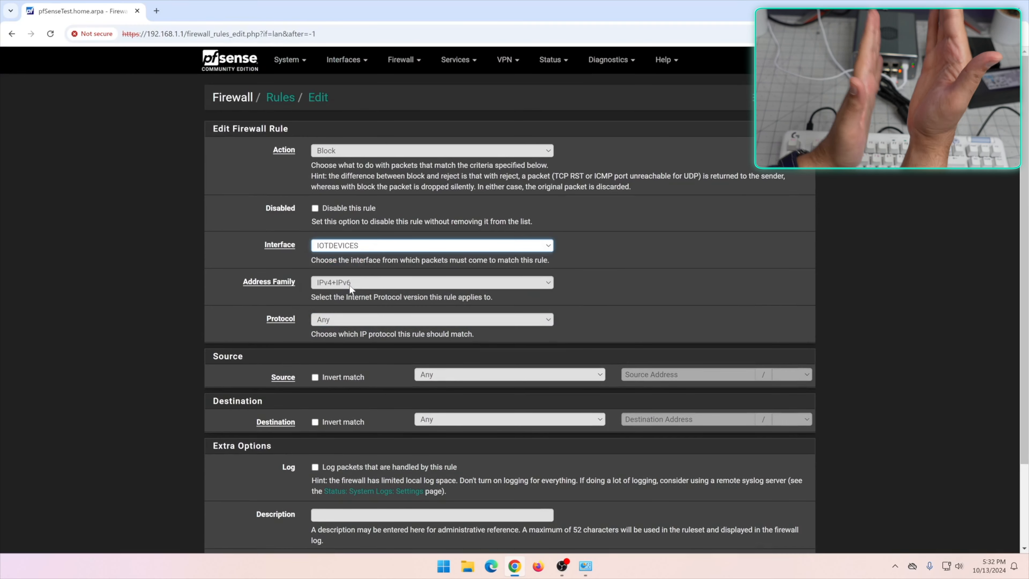
scroll(351, 289, down, 3)
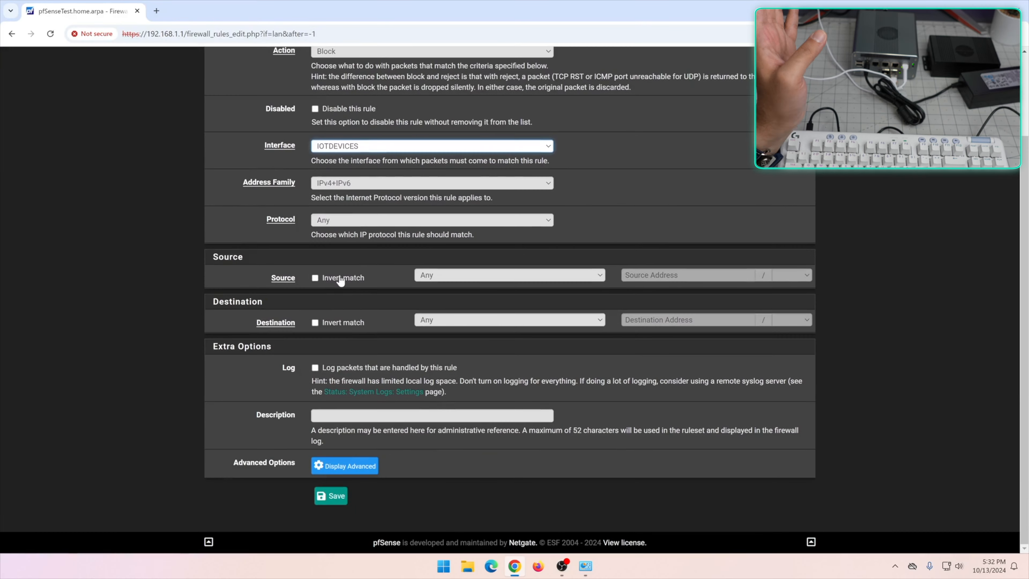
click(422, 275)
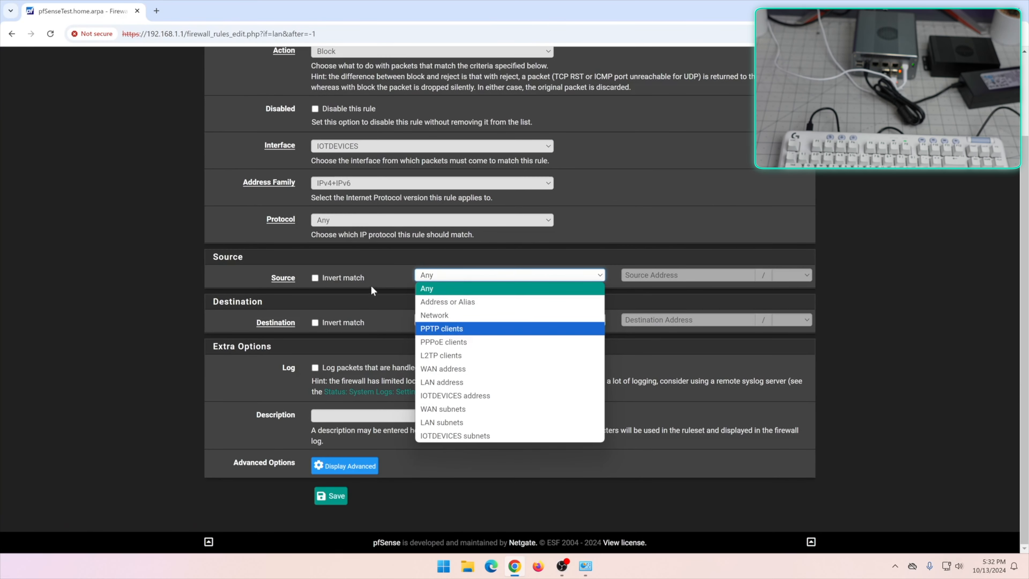
click(392, 260)
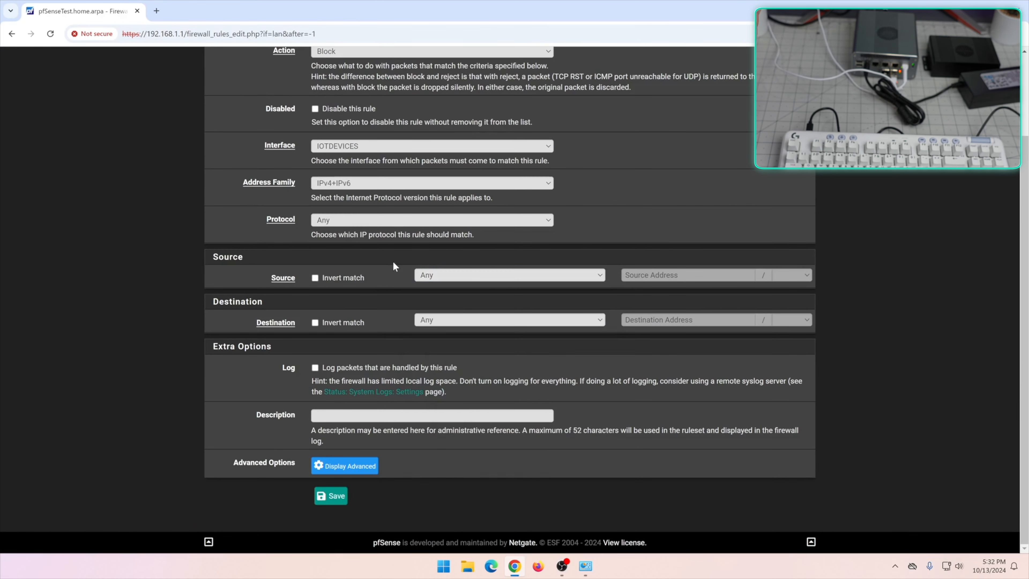
Set the destination to LAN address and save the block rule
click(426, 320)
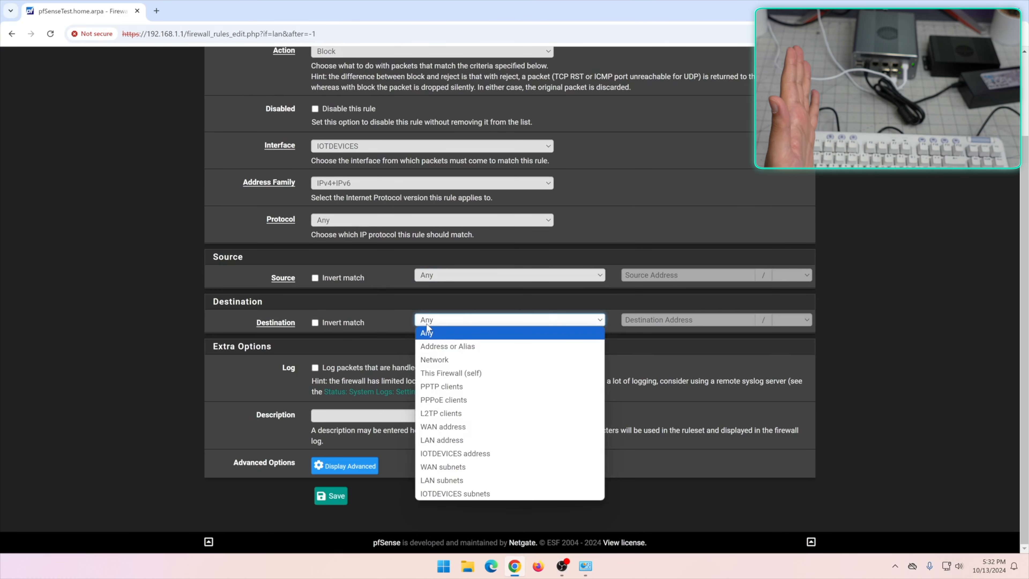
click(460, 360)
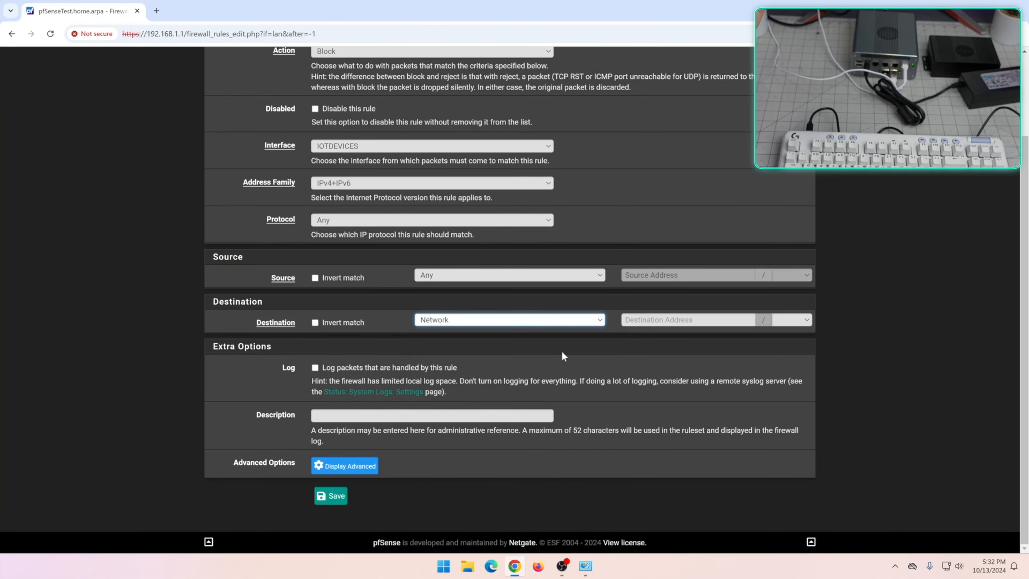
click(530, 319)
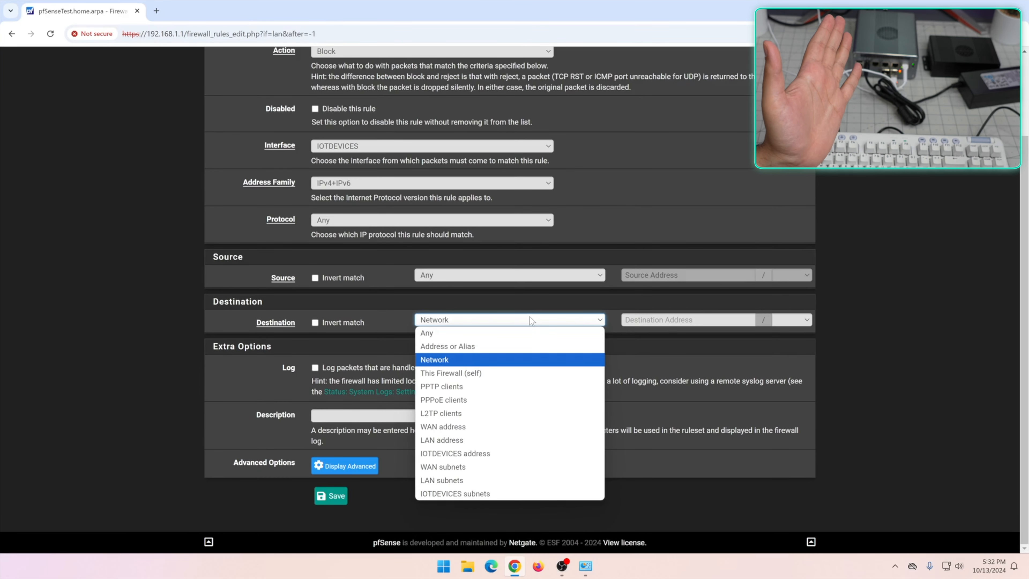
click(552, 443)
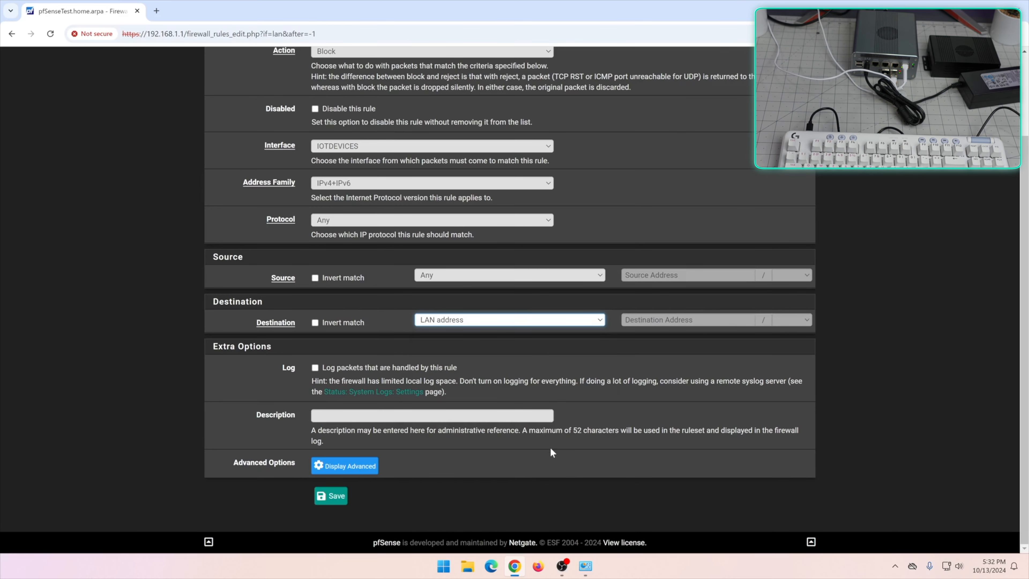
scroll(338, 249, up, 2)
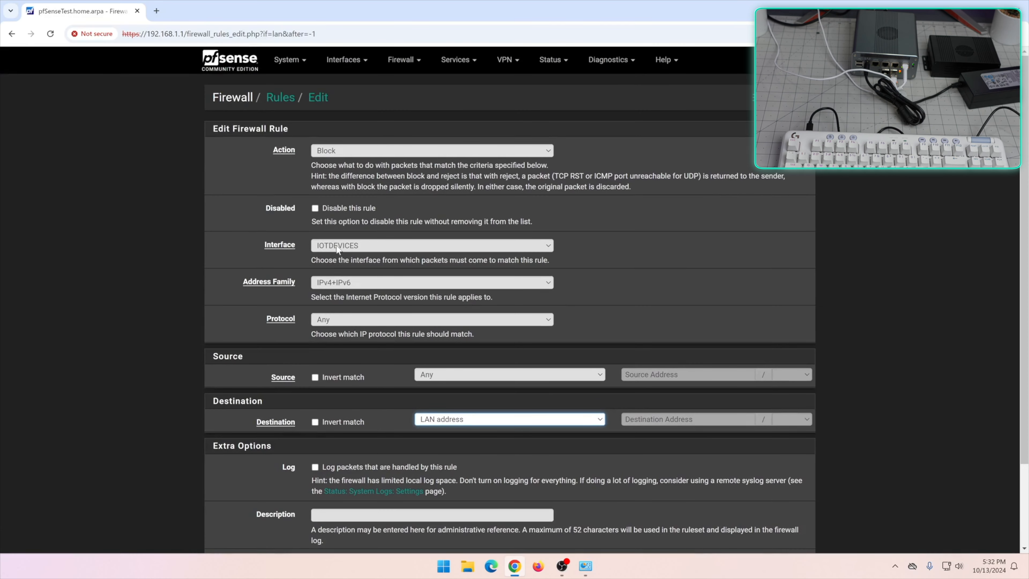
scroll(348, 252, down, 2)
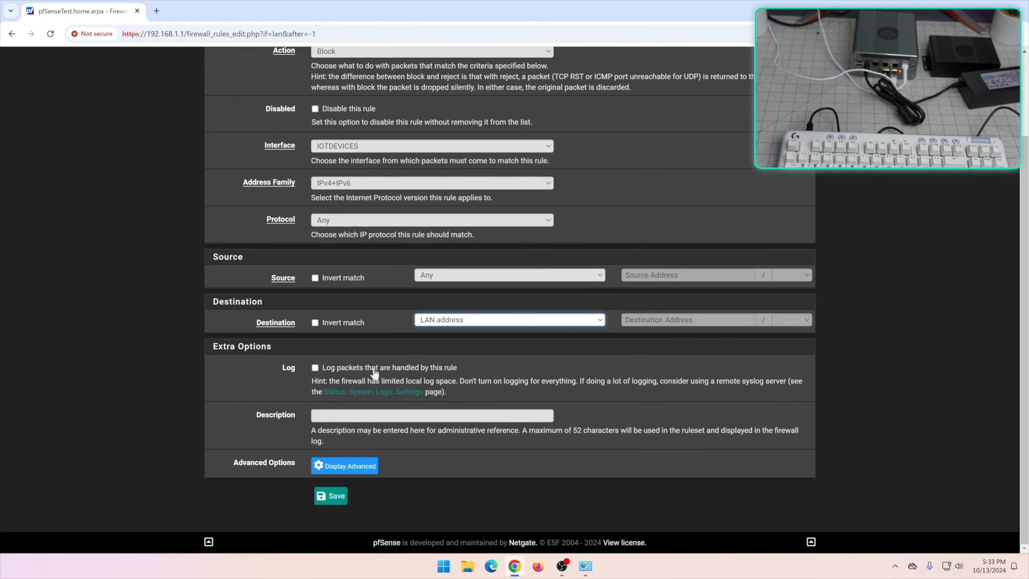
click(331, 497)
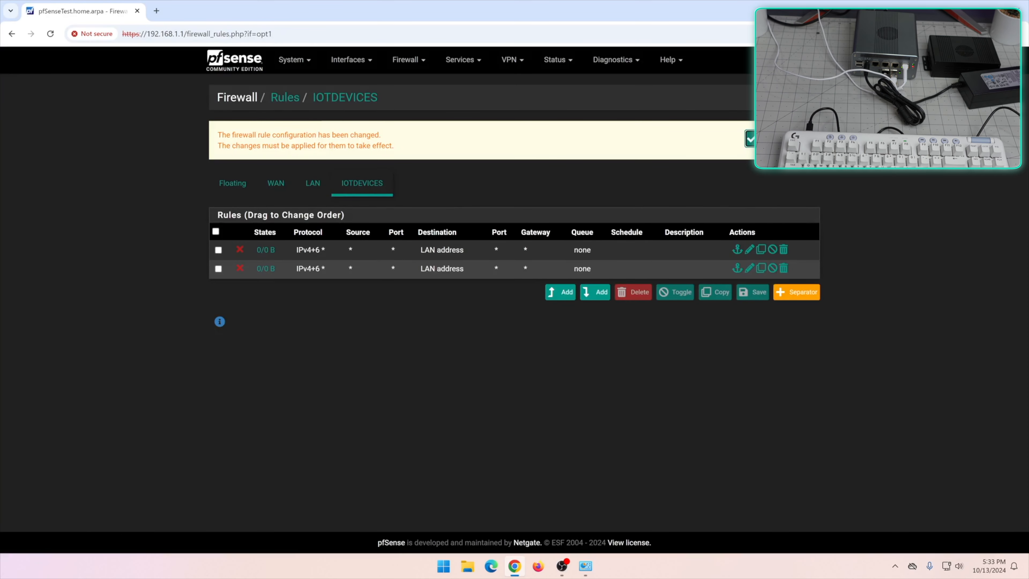
Apply the IOTDEVICES rule changes and drag the second block rule above the first
click(750, 139)
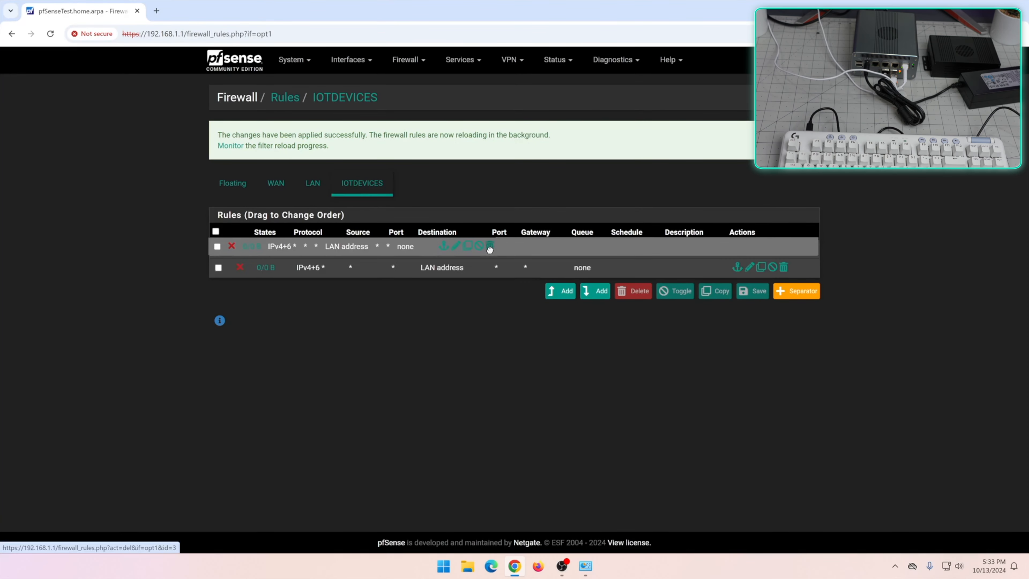
drag(488, 269, 490, 250)
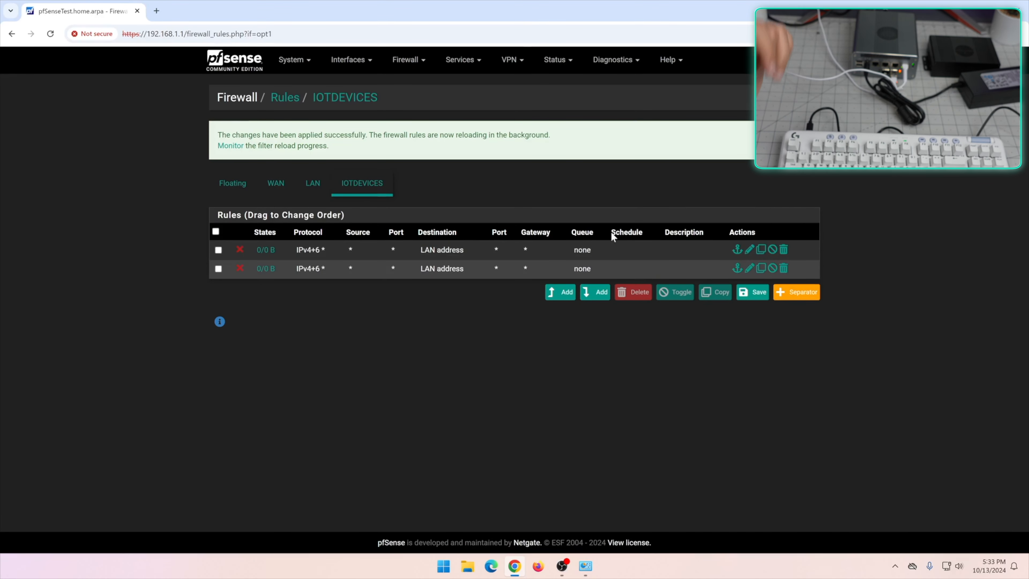
Change the second IOTDEVICES rule's action to Pass and drag it below the block rule
click(749, 268)
click(562, 102)
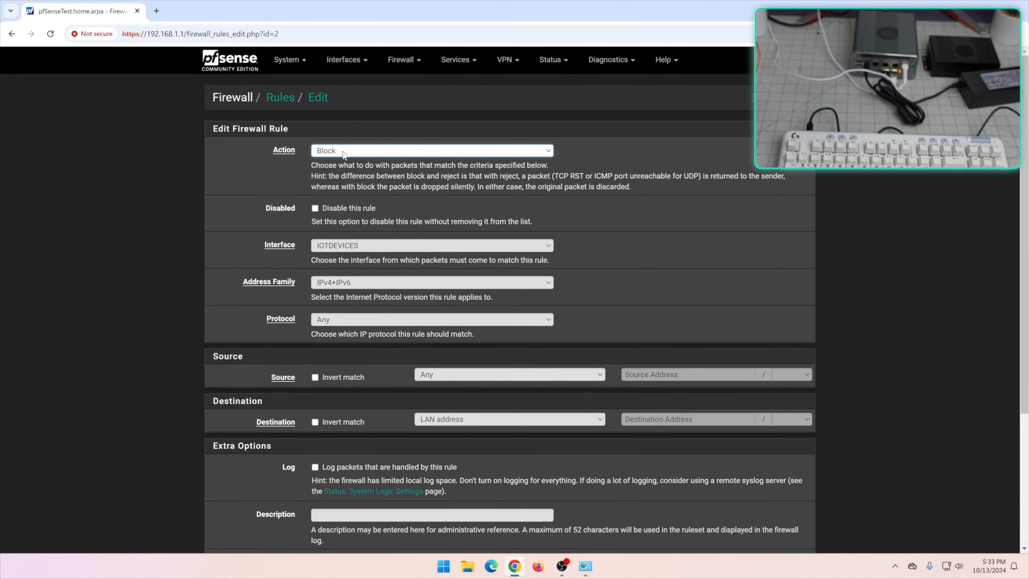
click(344, 152)
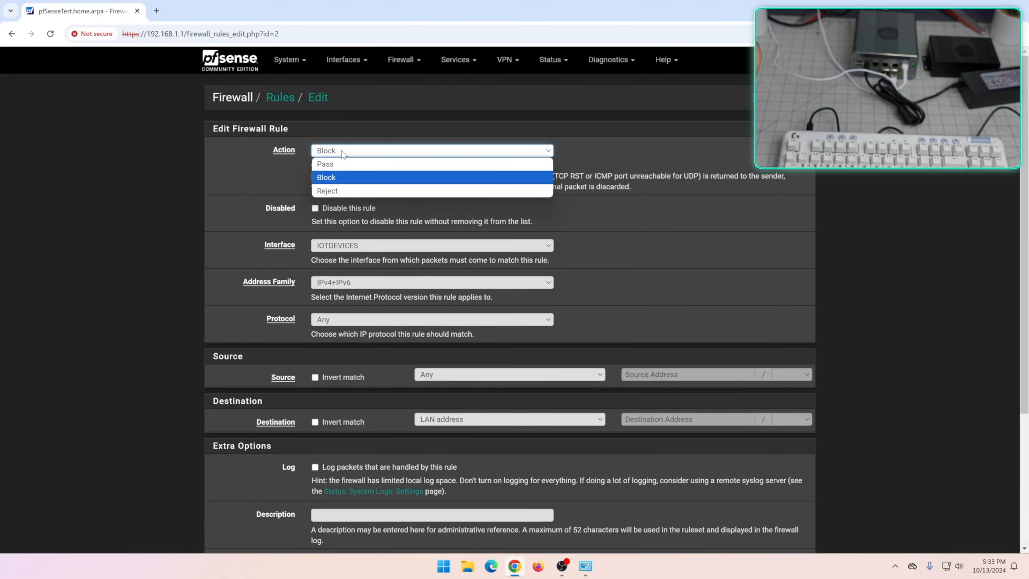
click(341, 164)
scroll(254, 236, down, 5)
click(329, 495)
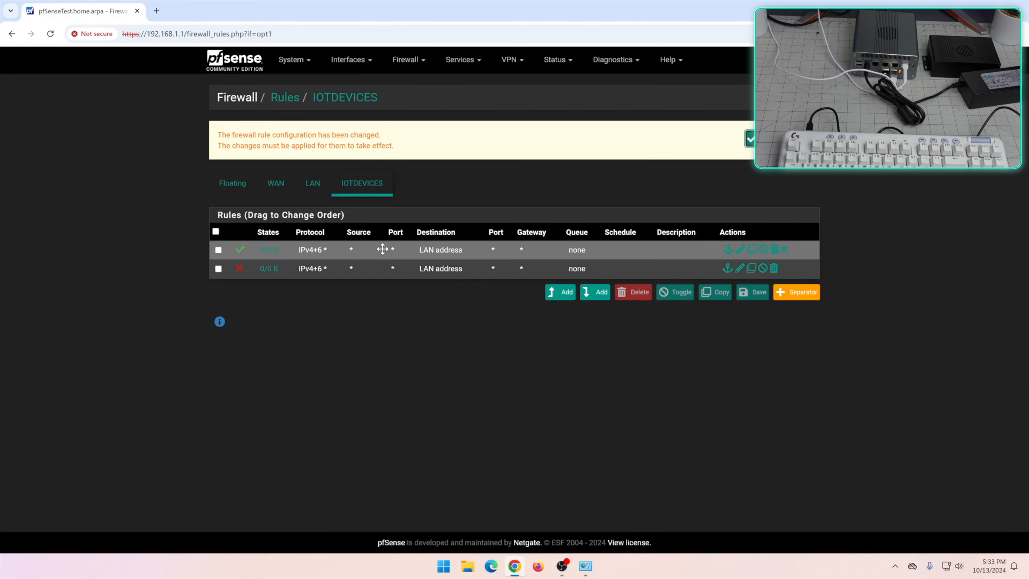
drag(386, 271, 387, 248)
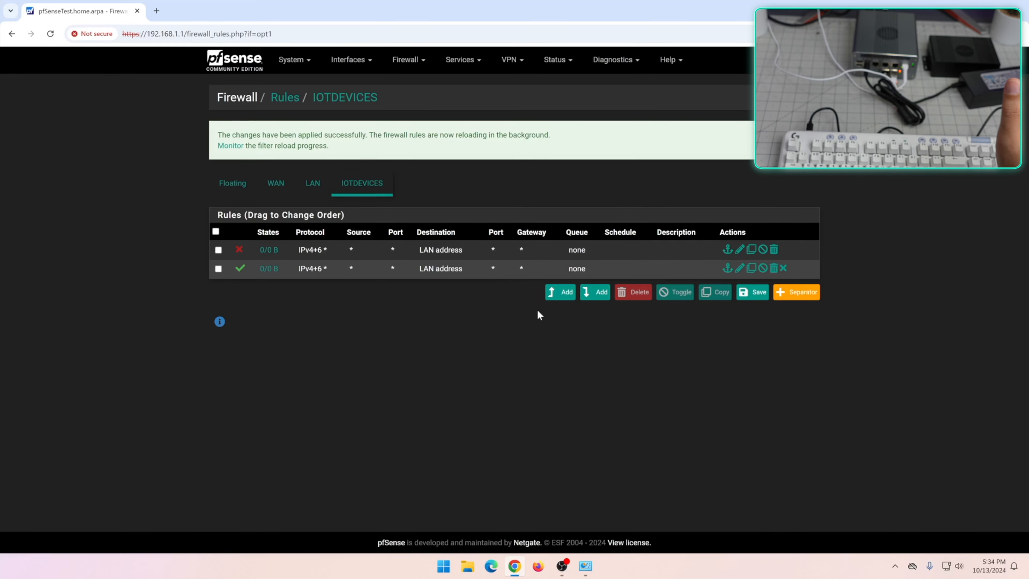
Start a new IOTDEVICES pass TCP rule and set its Source type to Address or Alias
click(560, 292)
scroll(511, 284, down, 8)
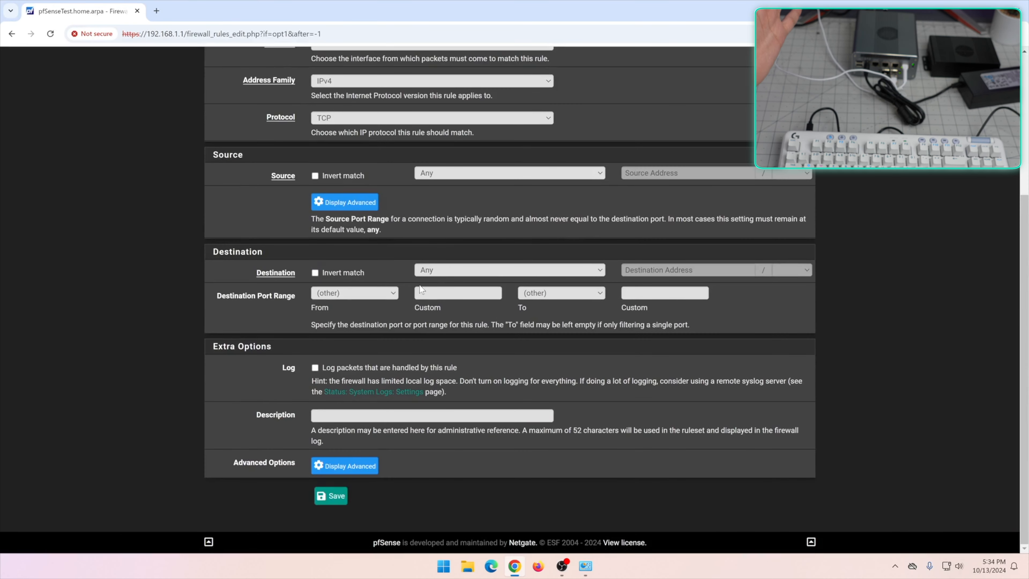
scroll(352, 243, up, 4)
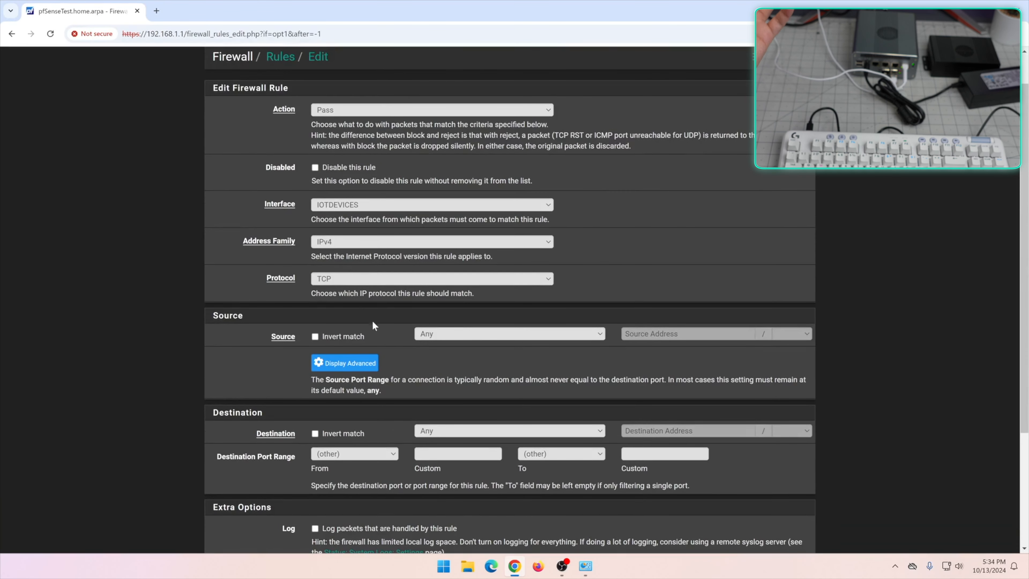
scroll(376, 340, down, 1)
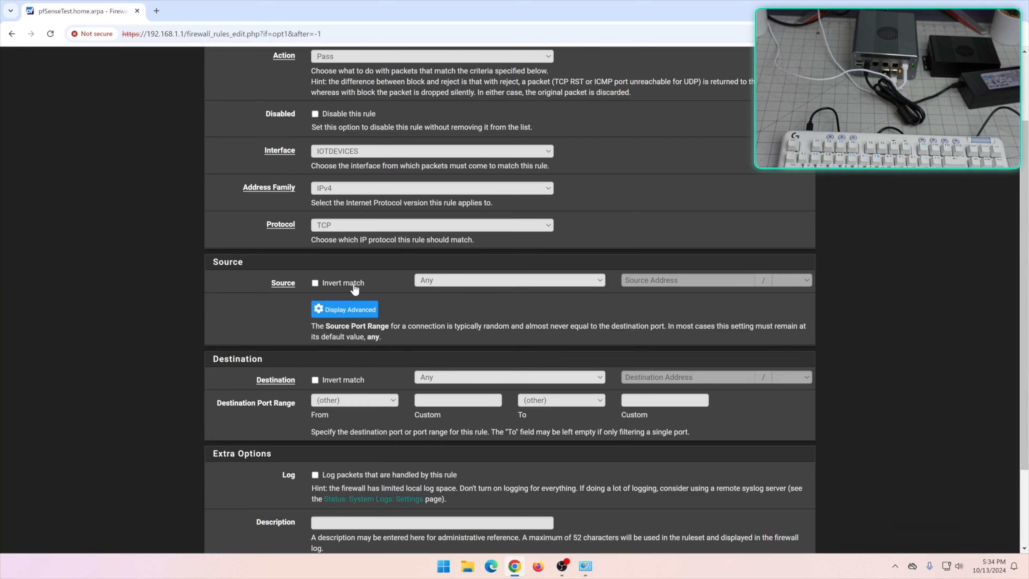
click(527, 282)
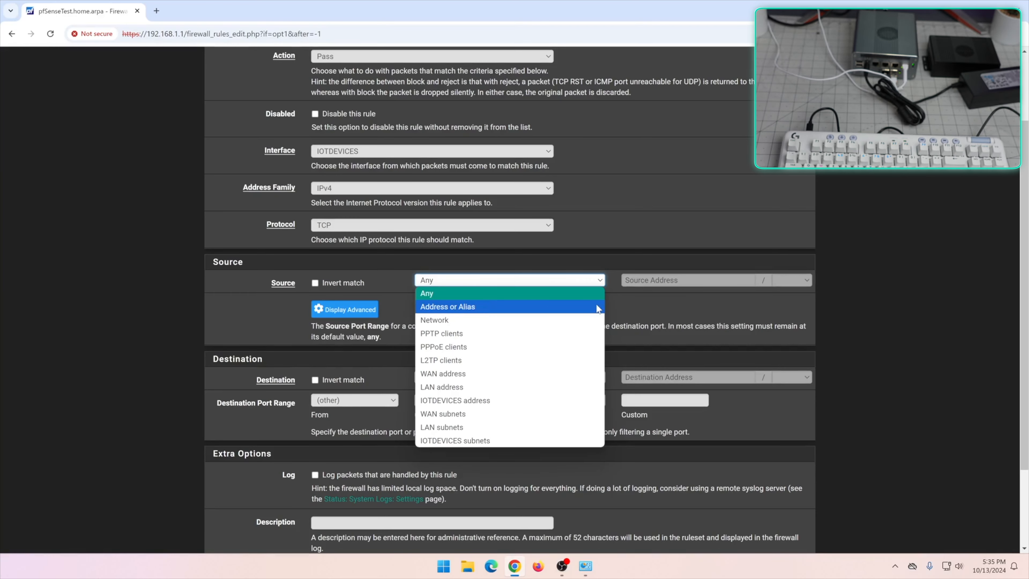
click(654, 298)
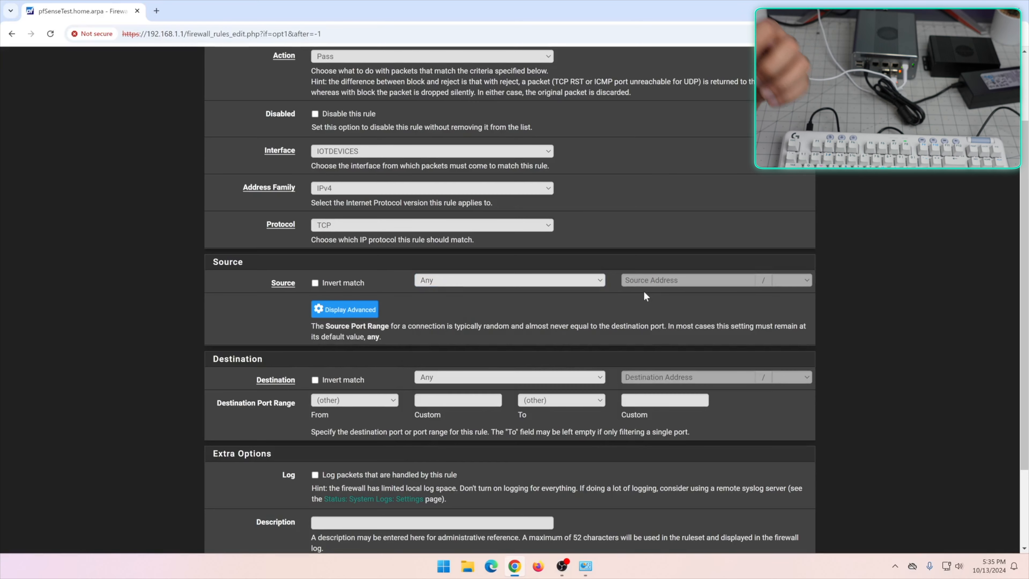
click(568, 280)
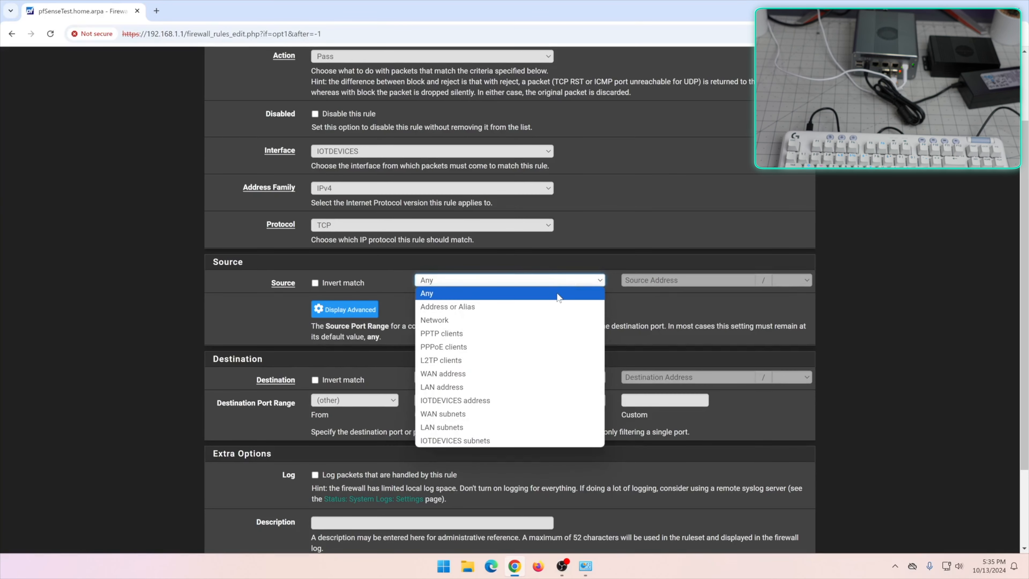
click(484, 307)
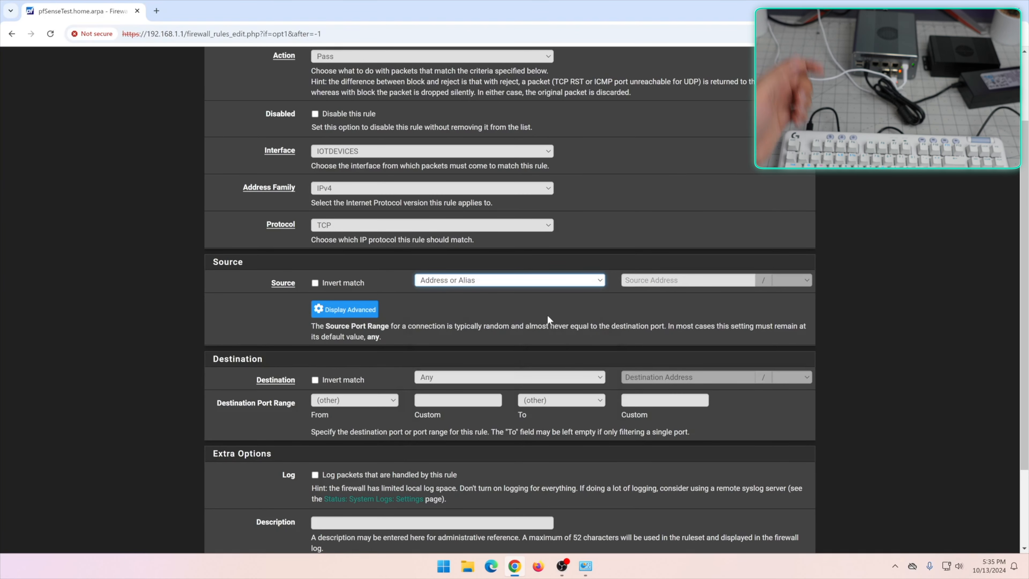
scroll(549, 315, up, 3)
Create a new Host(s) firewall alias named MyDevelopmentMachines
click(402, 60)
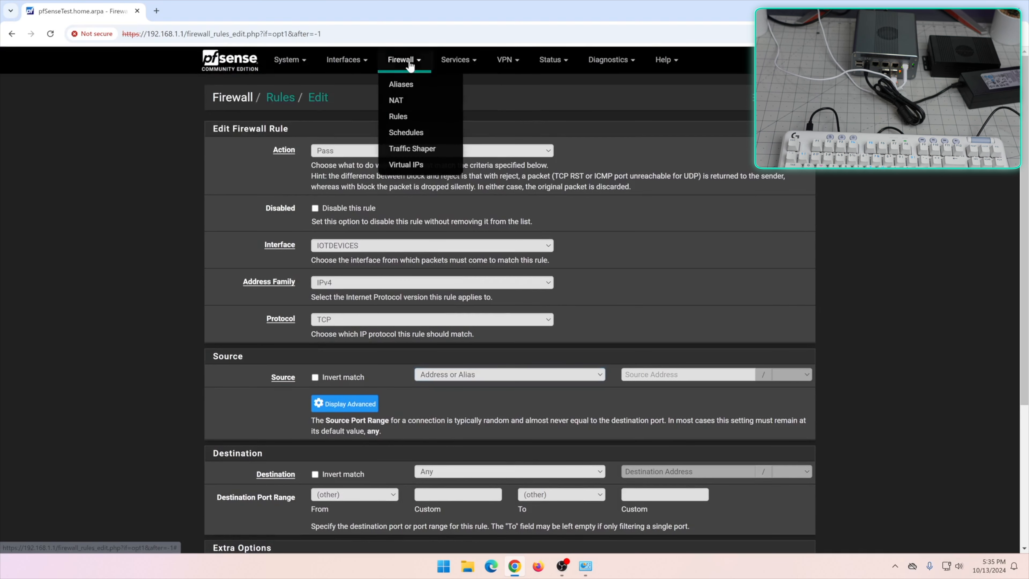
click(411, 84)
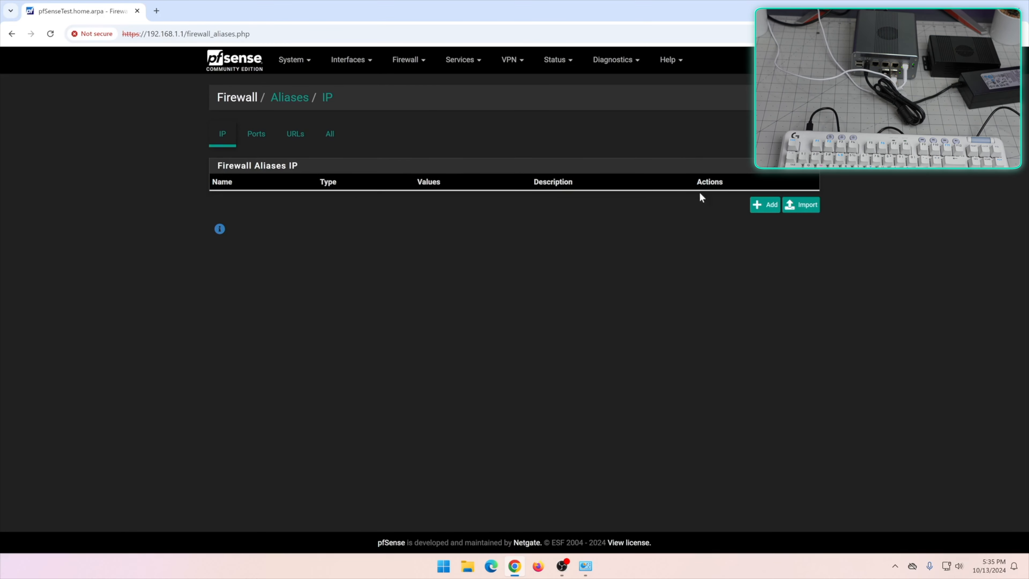
click(763, 205)
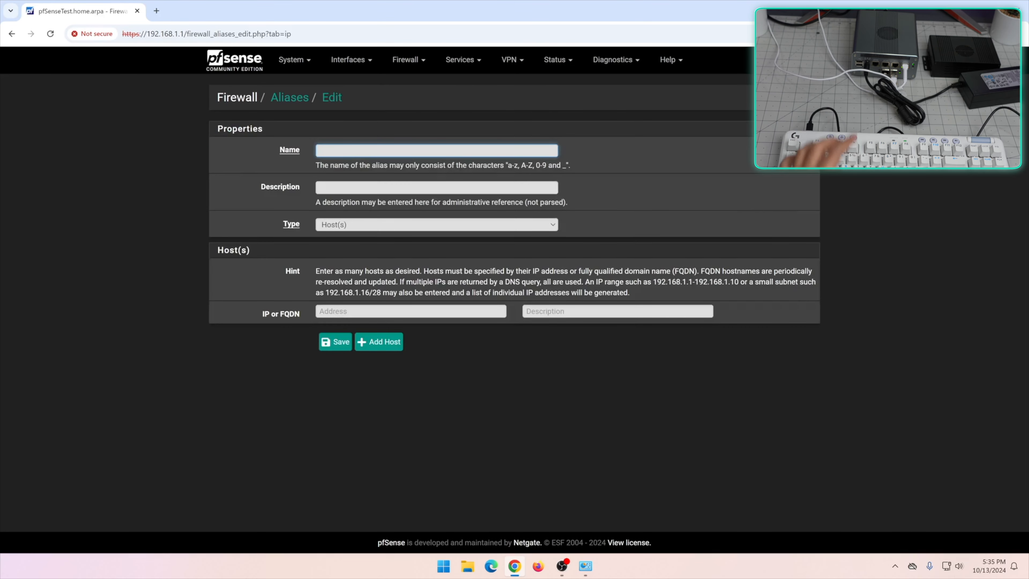
text(MyDevelopmentMachines)
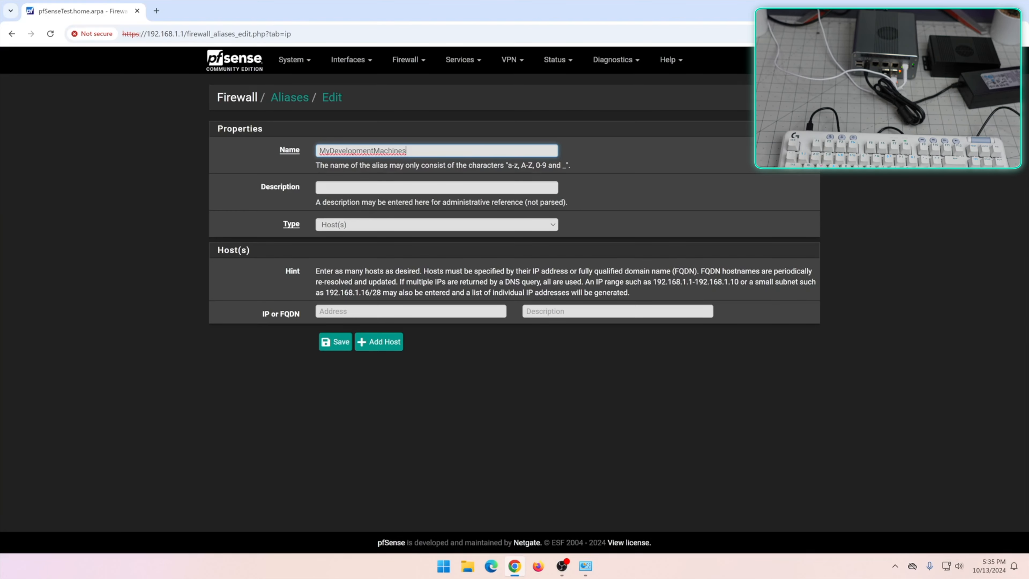
click(339, 227)
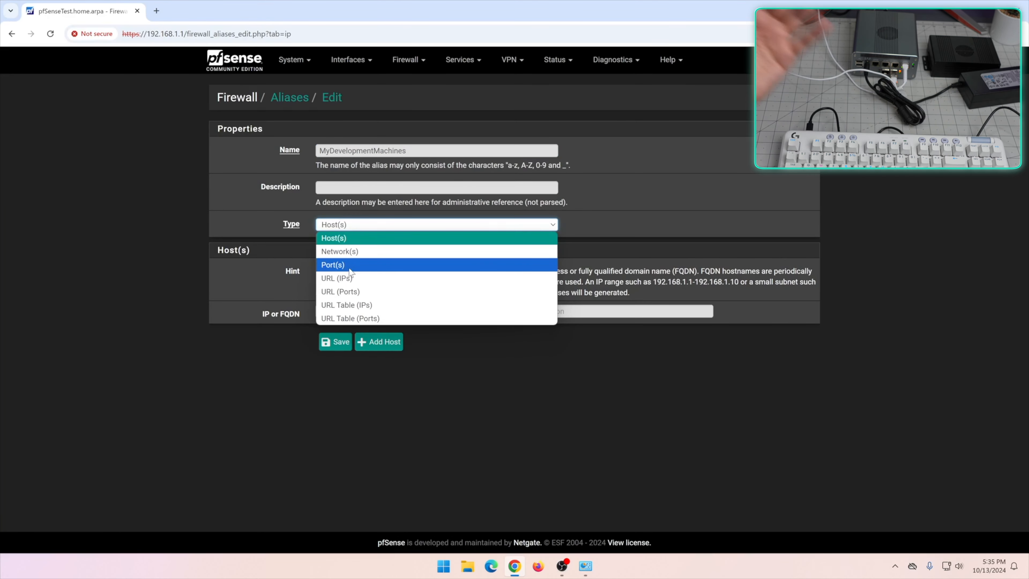
click(378, 238)
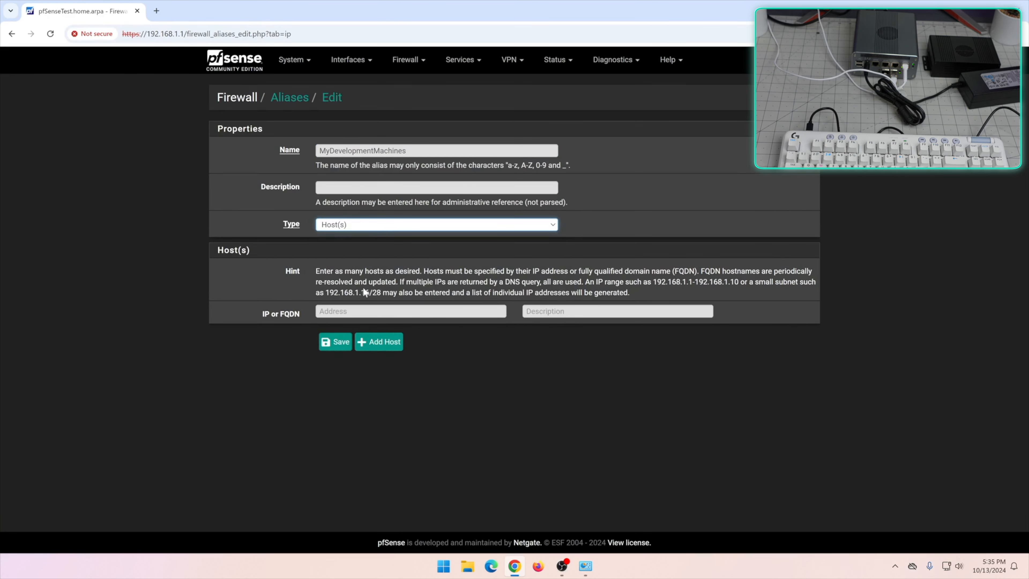
Add hosts 192.168.1.100, 192.168.1.110 and 192.168.1.135 to the alias, then save and apply
click(347, 309)
text(192.16.8)
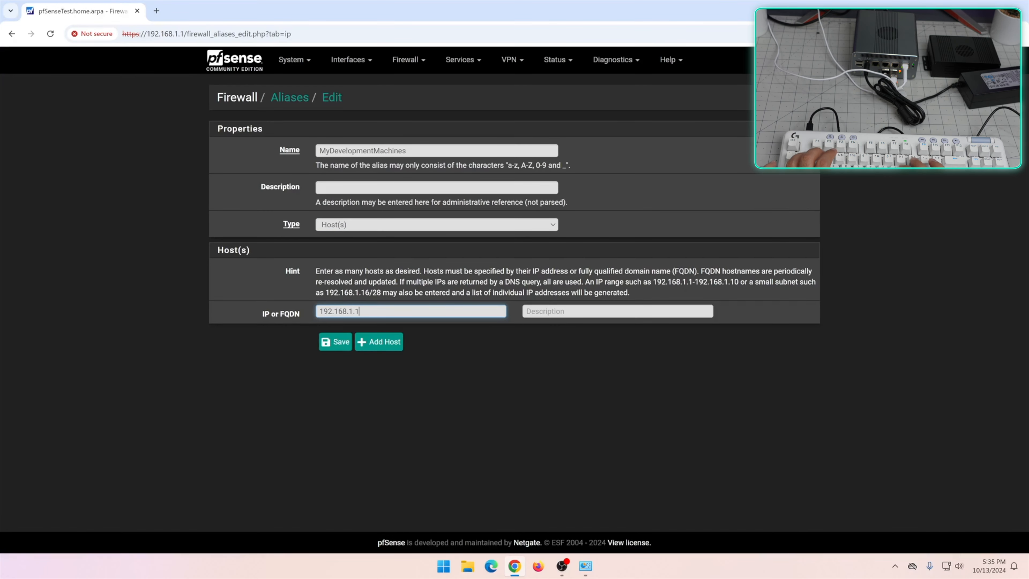
click(378, 341)
click(391, 340)
text(192.168.1.110)
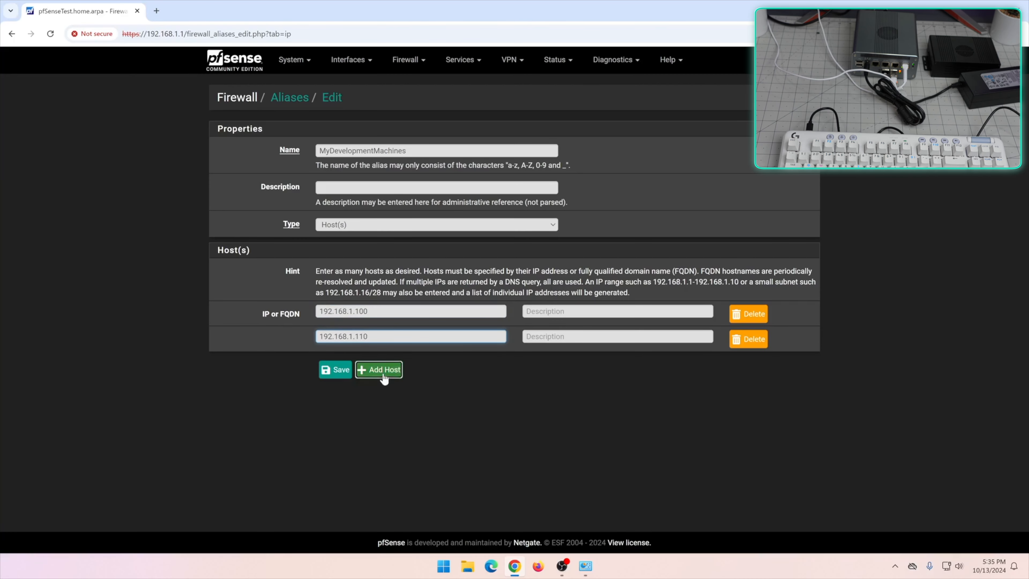
click(383, 370)
text(192.168.1.135)
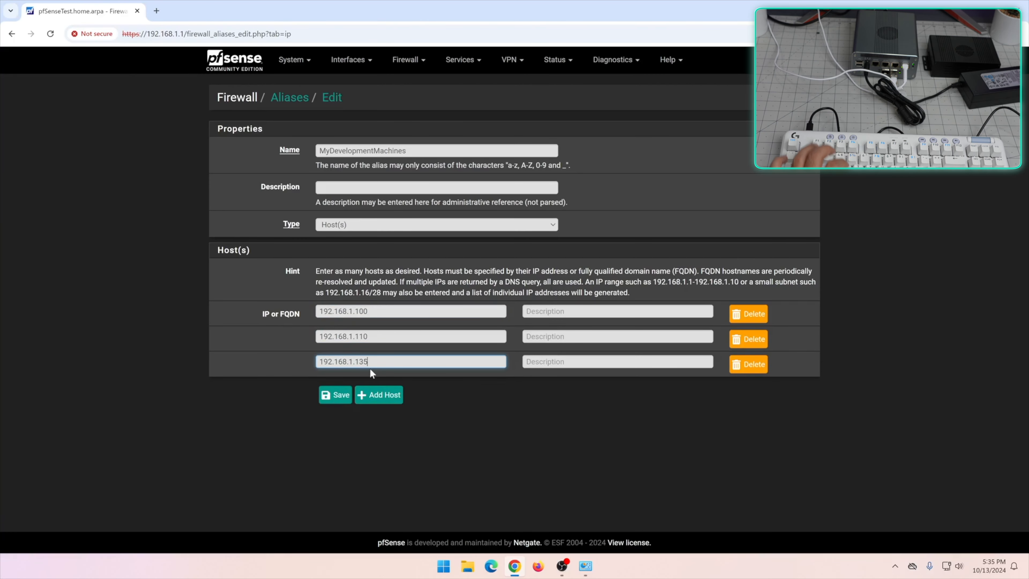
click(335, 395)
click(748, 136)
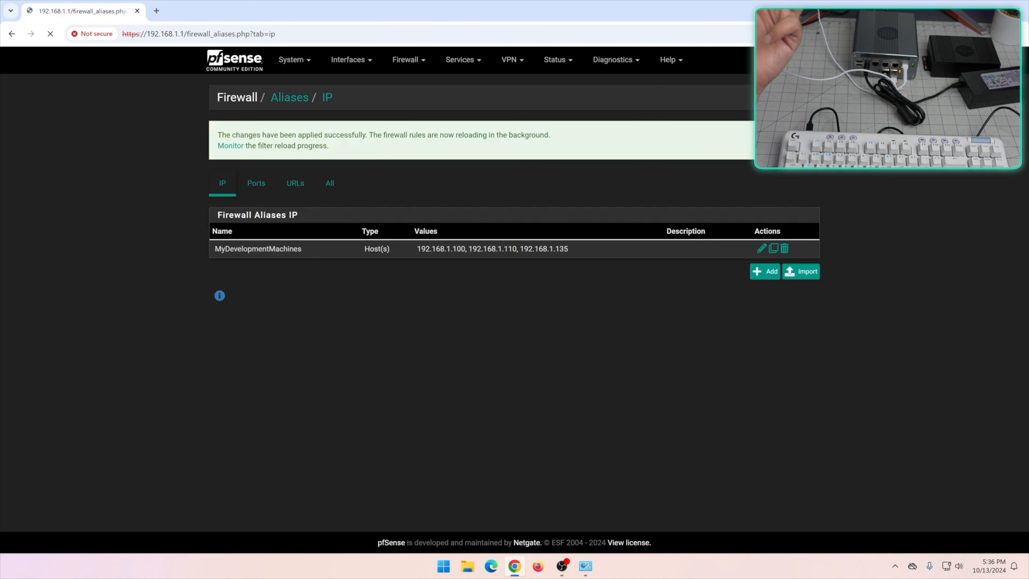
click(405, 60)
Start a new LAN pass rule with source alias MyDevelopmentMachines and destination any
click(403, 117)
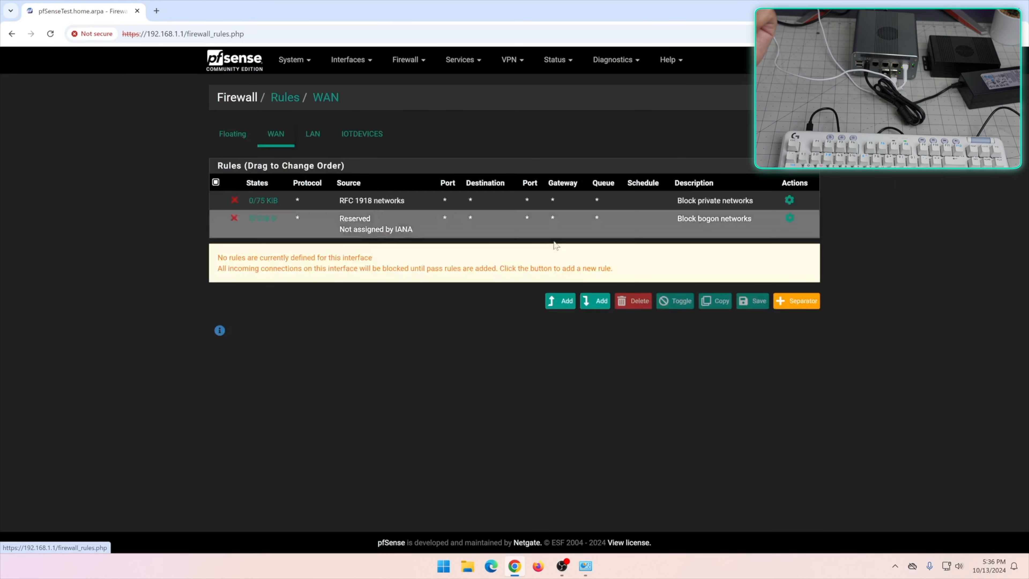
click(348, 136)
click(302, 143)
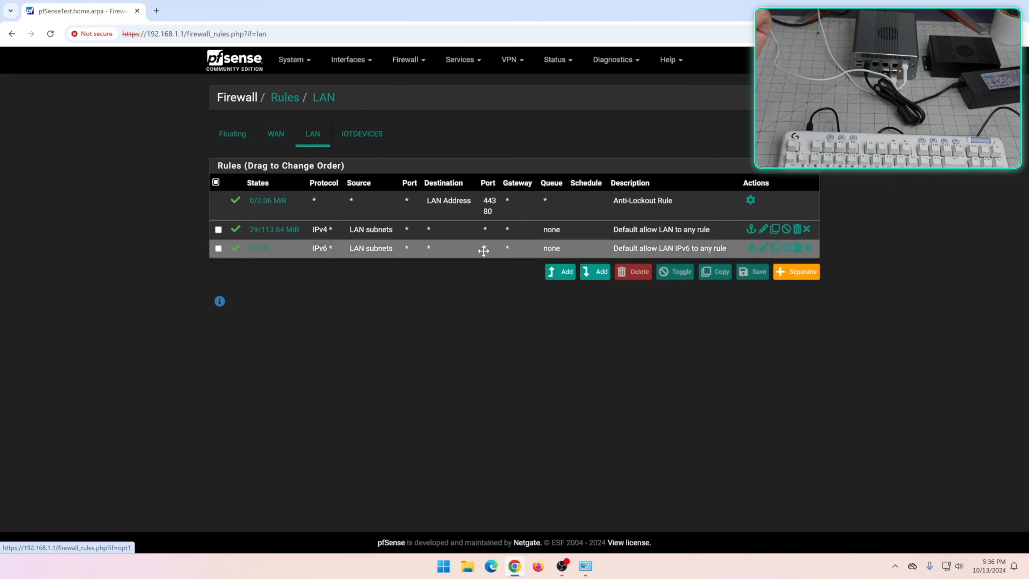
click(550, 272)
scroll(476, 307, down, 2)
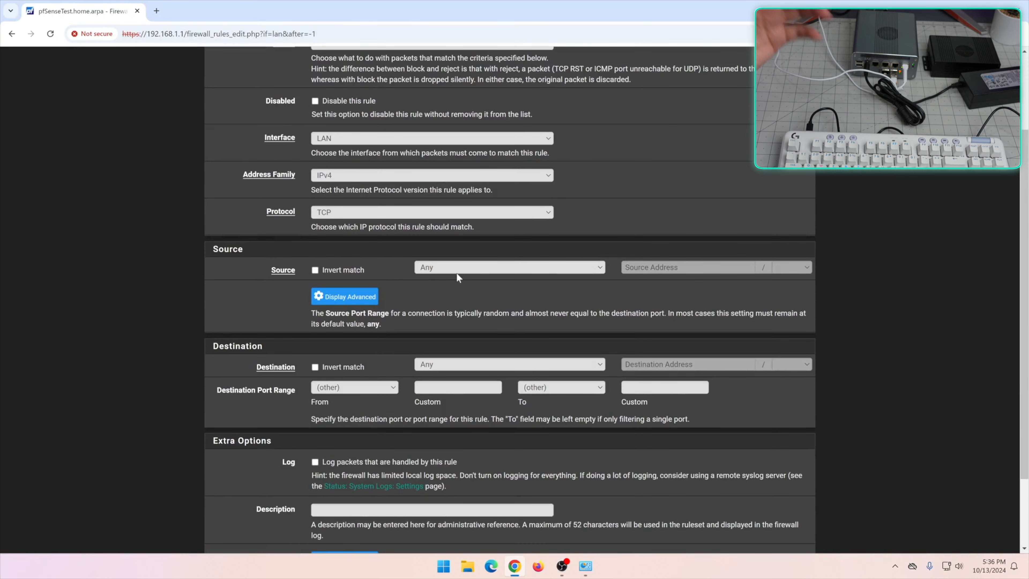
click(448, 365)
click(448, 371)
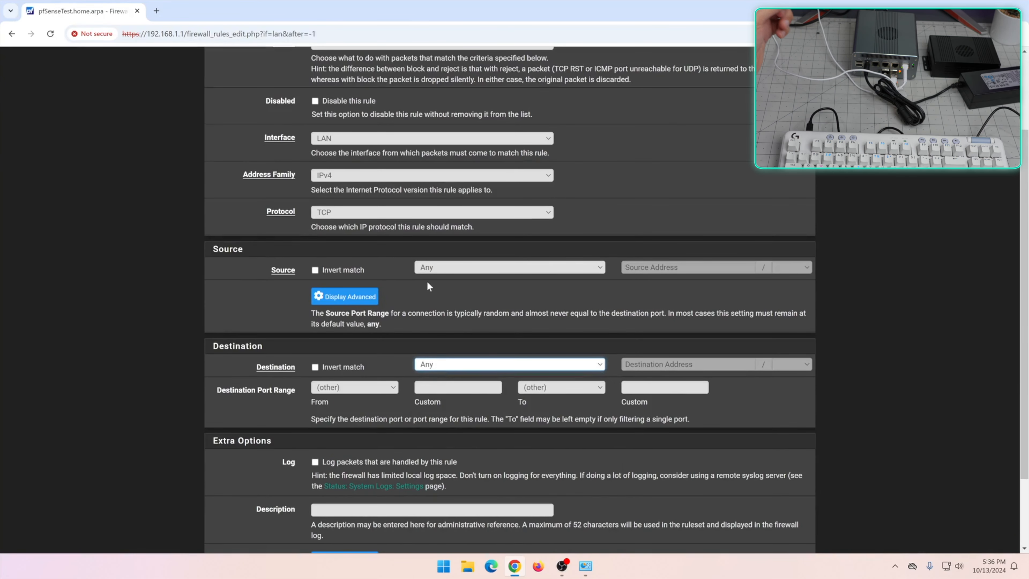
click(434, 270)
click(448, 291)
click(634, 264)
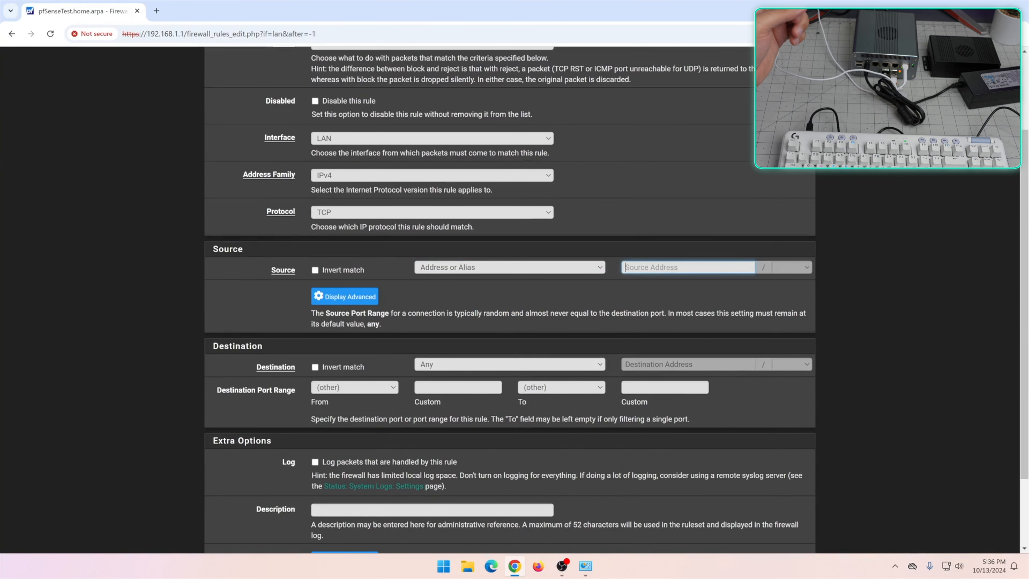
text(my)
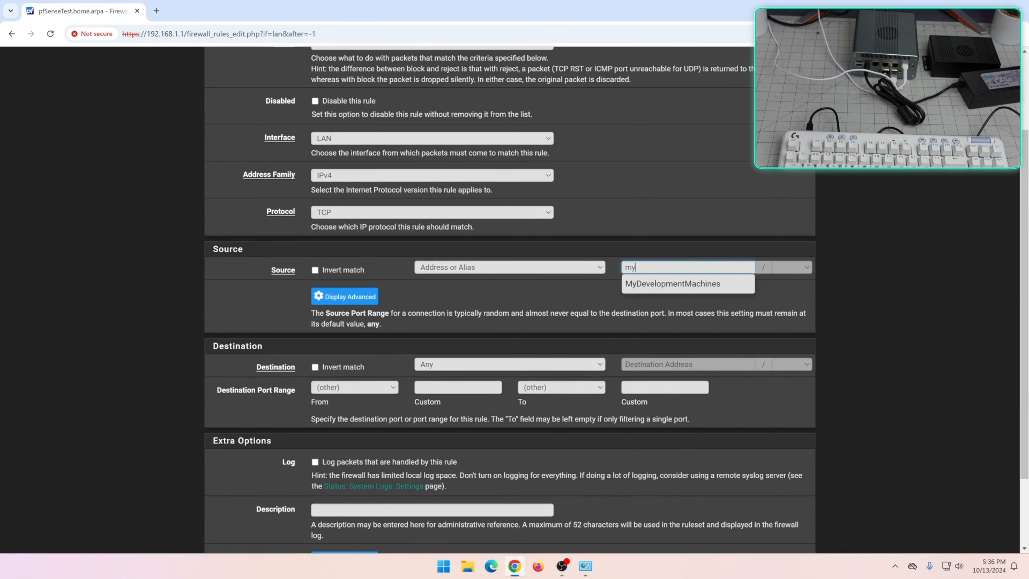
click(728, 284)
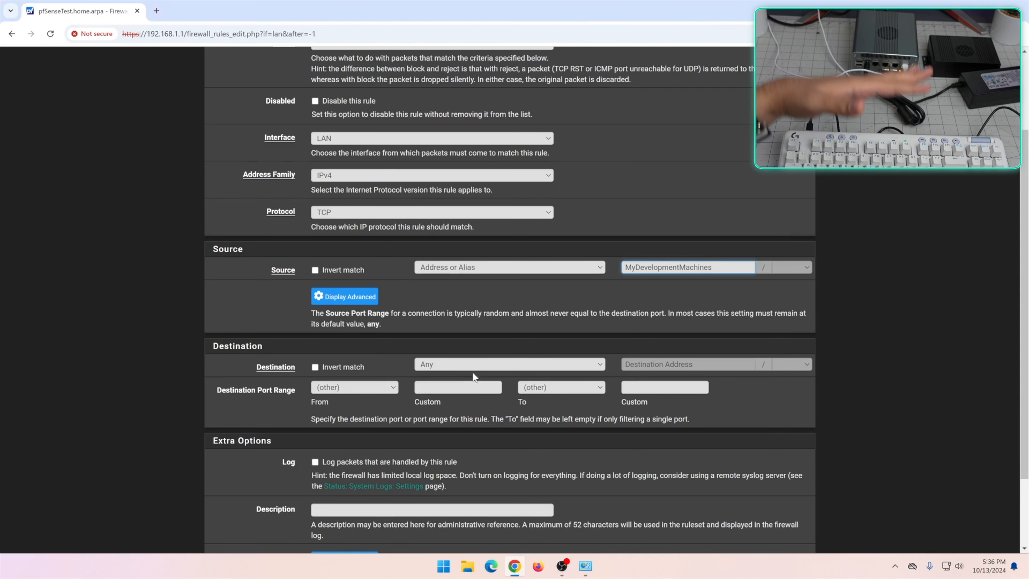
Set the rule's destination port range from 80 to 444
click(384, 390)
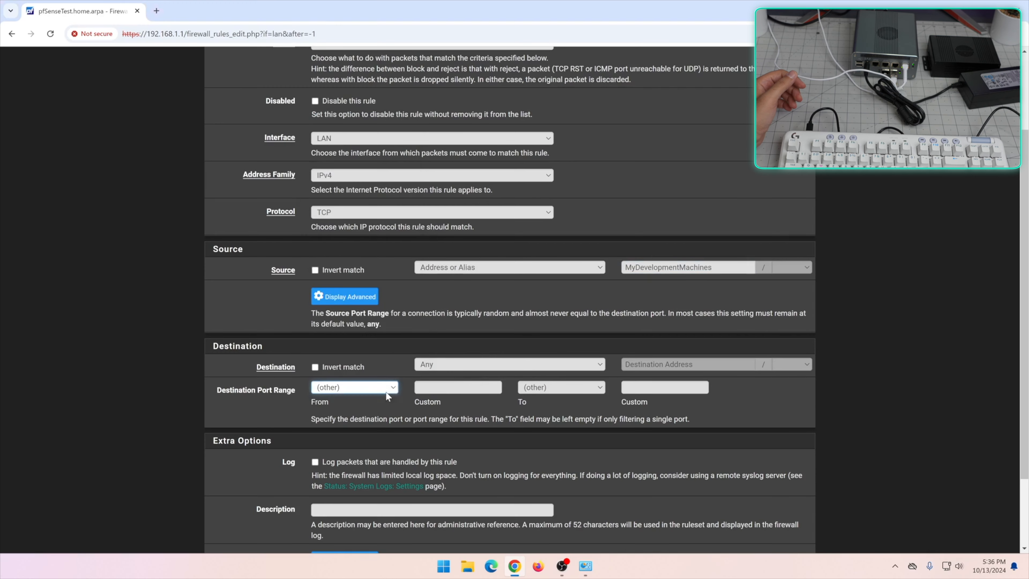
key(Tab)
text(80)
key(Tab)
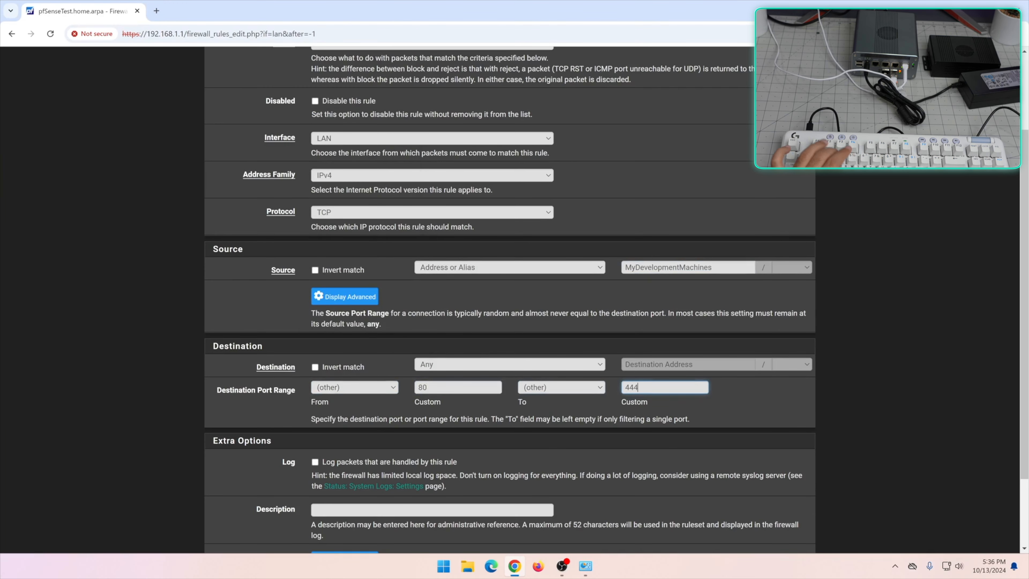
scroll(465, 395, down, 3)
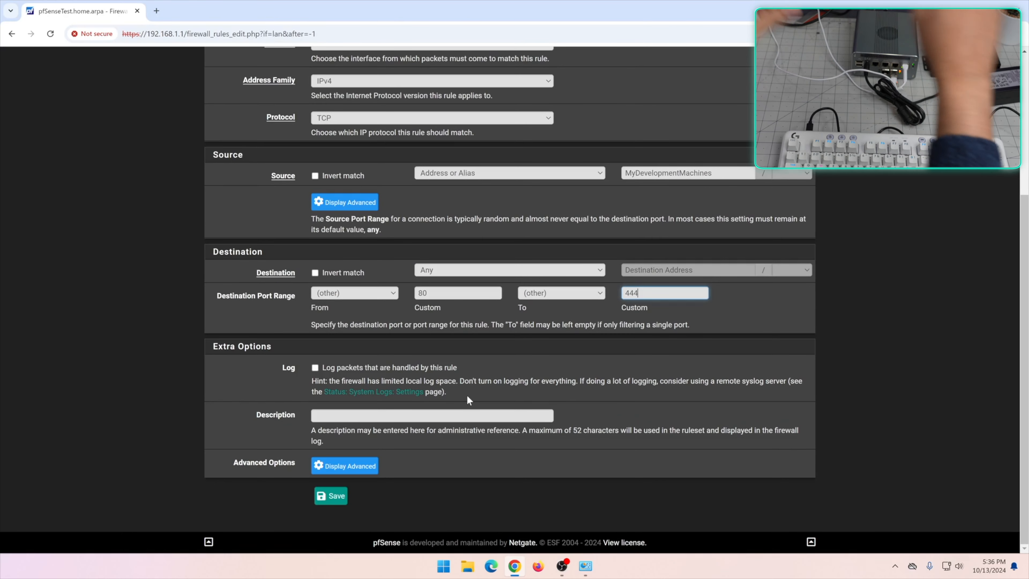
scroll(535, 405, up, 5)
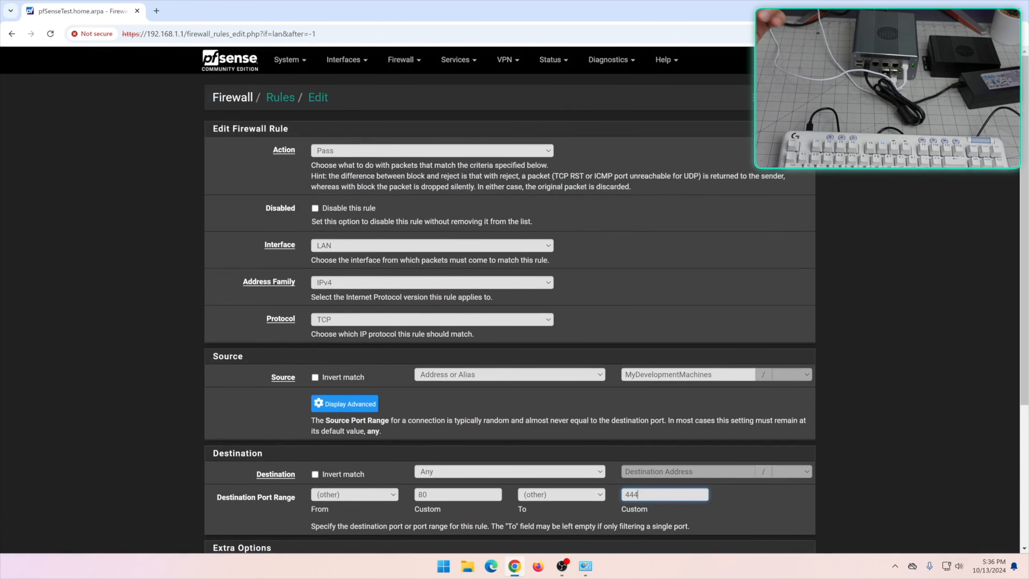
scroll(514, 299, down, 3)
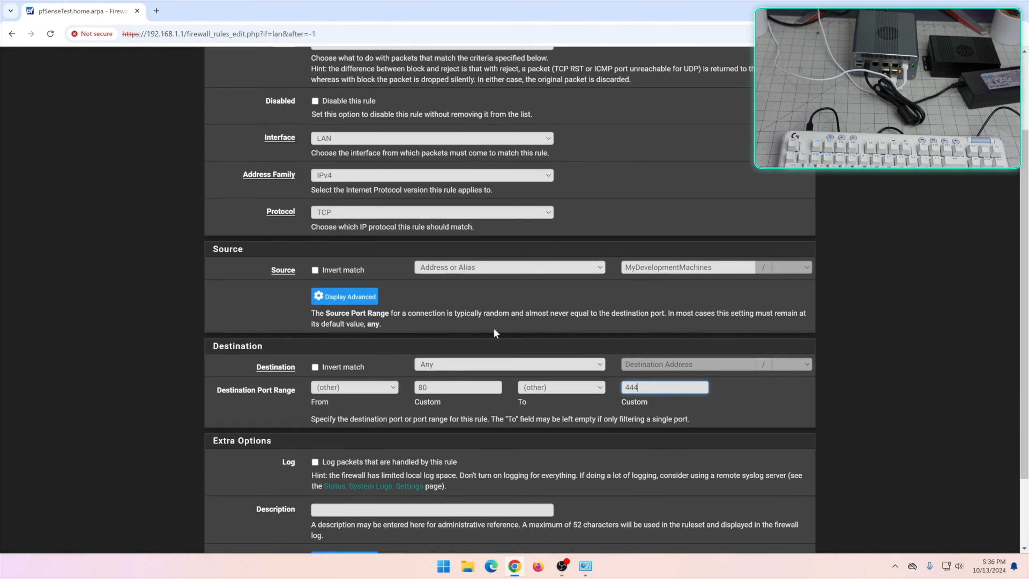
scroll(486, 308, up, 3)
Look through the DNS Forwarder page, then bring up the DNS Resolver general settings
click(399, 61)
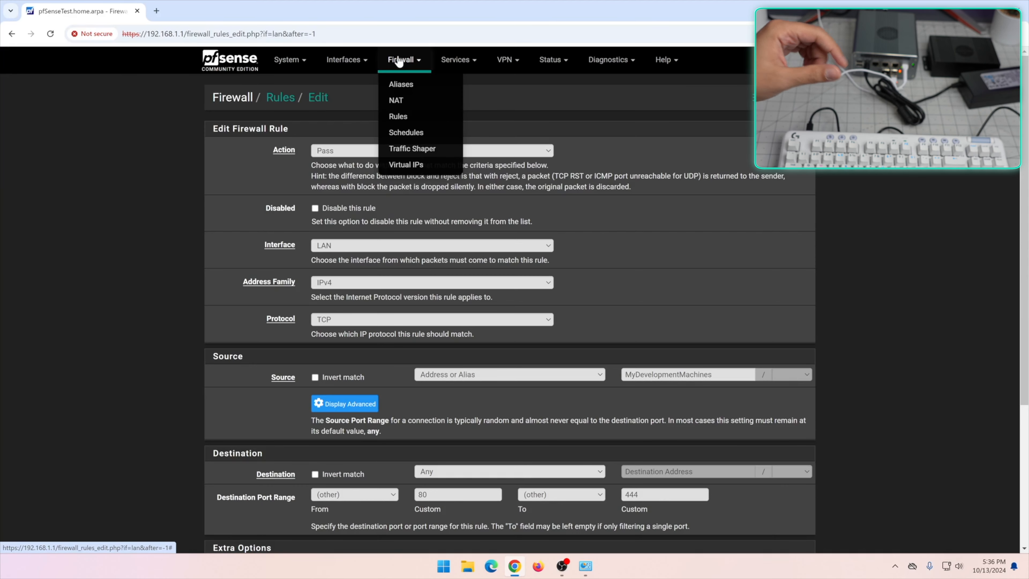
click(620, 220)
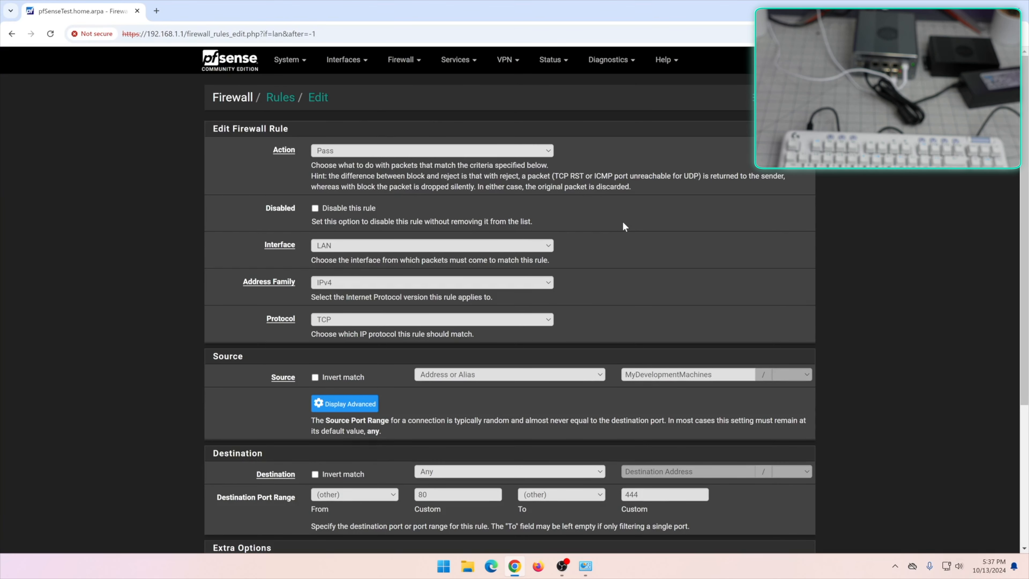
click(448, 65)
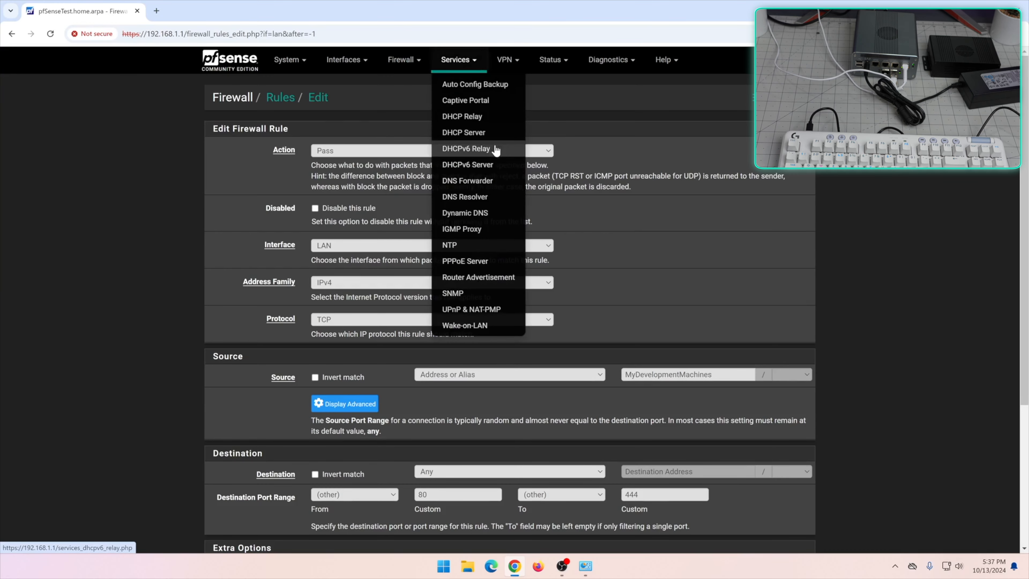
click(487, 182)
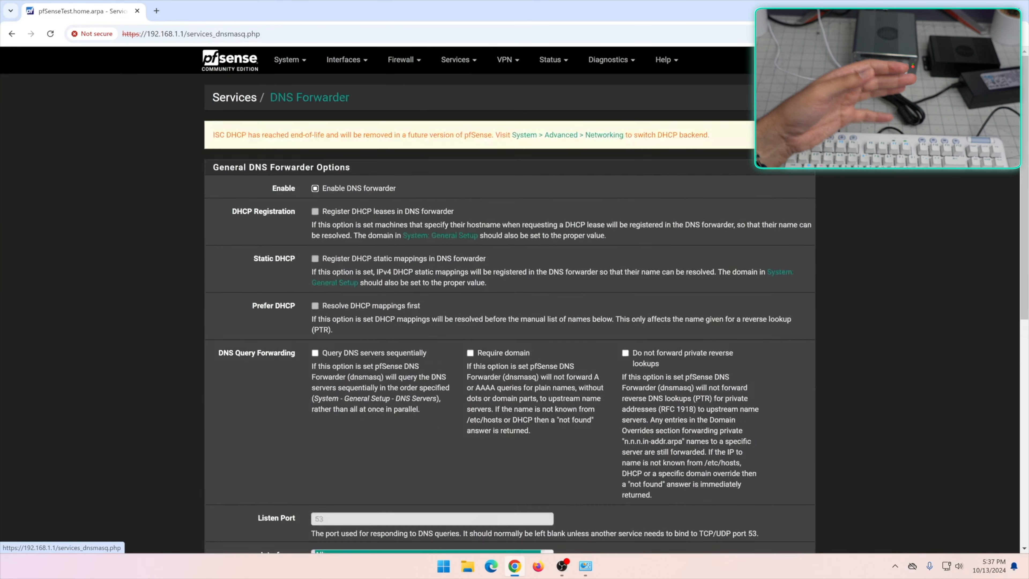
scroll(541, 261, down, 7)
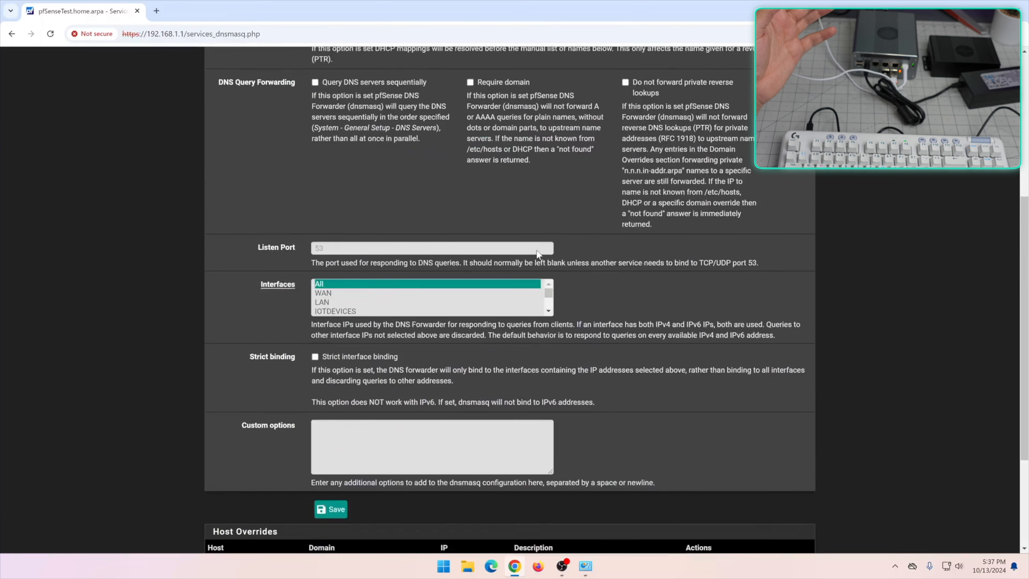
scroll(541, 261, up, 4)
scroll(564, 280, up, 3)
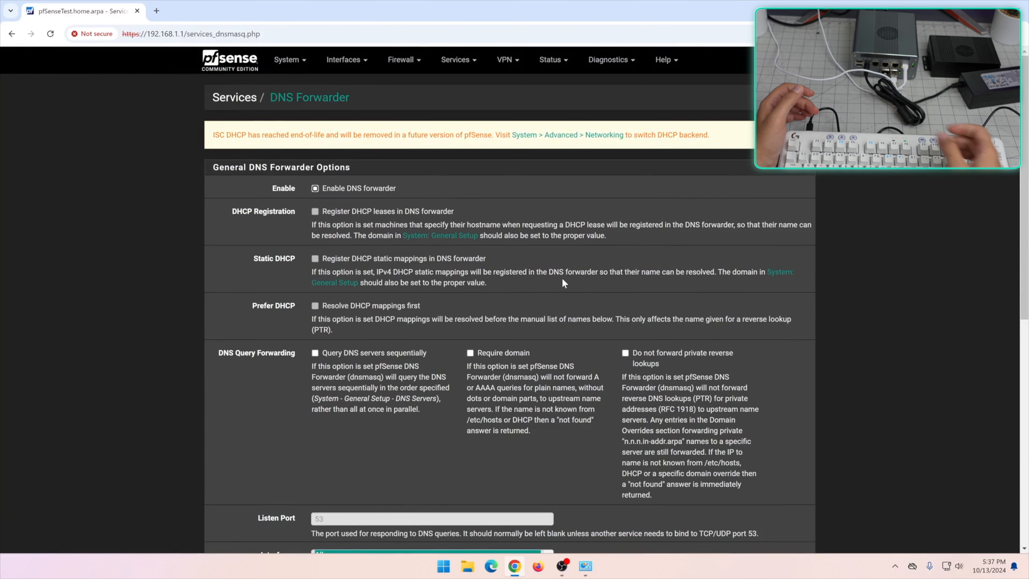
scroll(517, 229, down, 5)
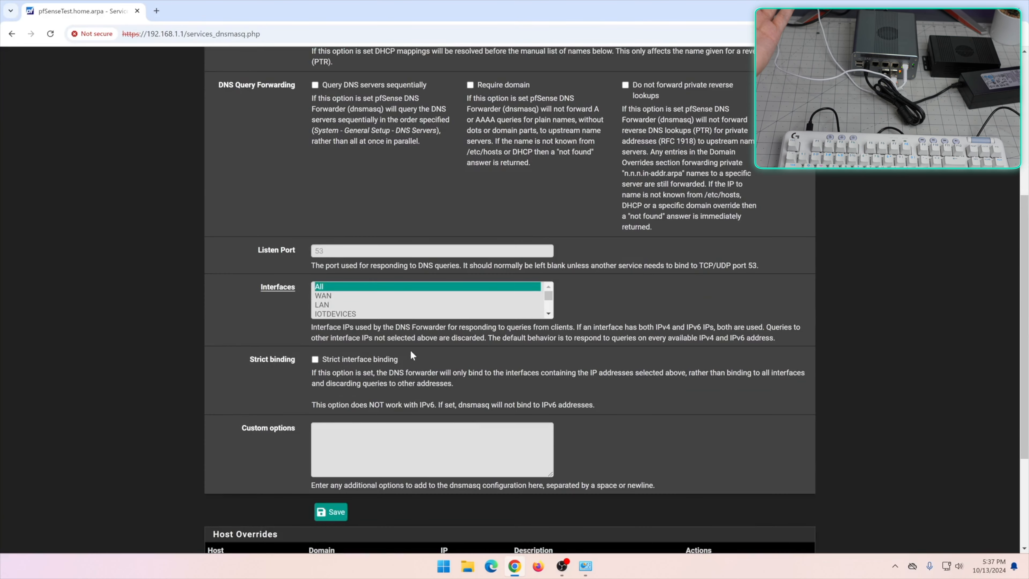
scroll(478, 351, up, 4)
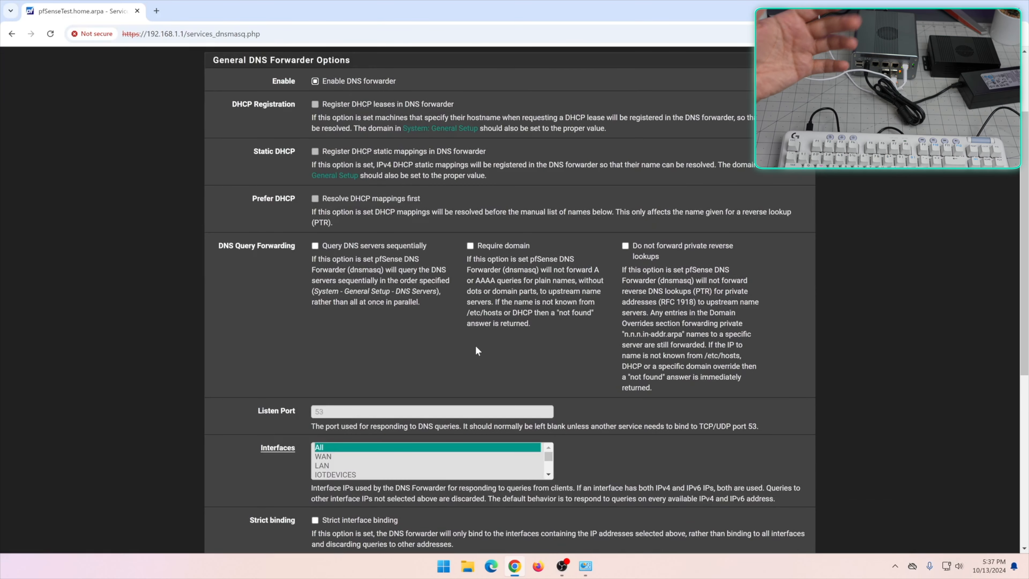
scroll(478, 351, up, 3)
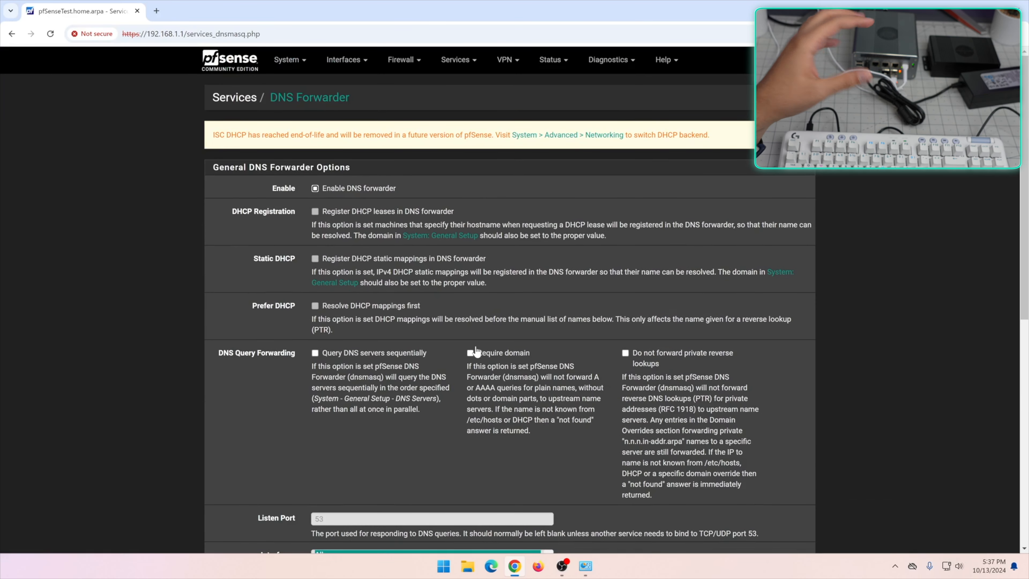
click(467, 61)
click(498, 197)
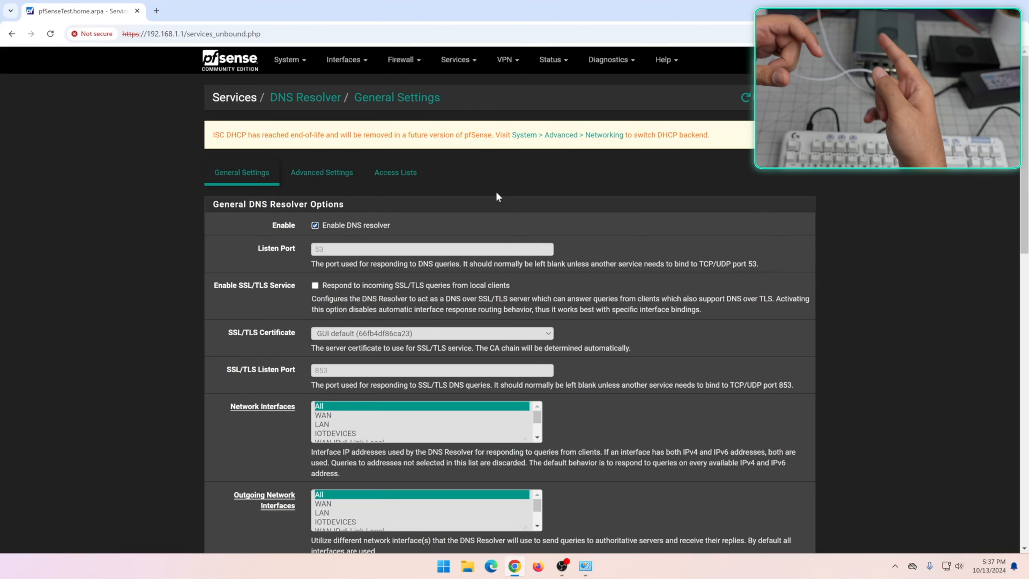
scroll(496, 193, down, 20)
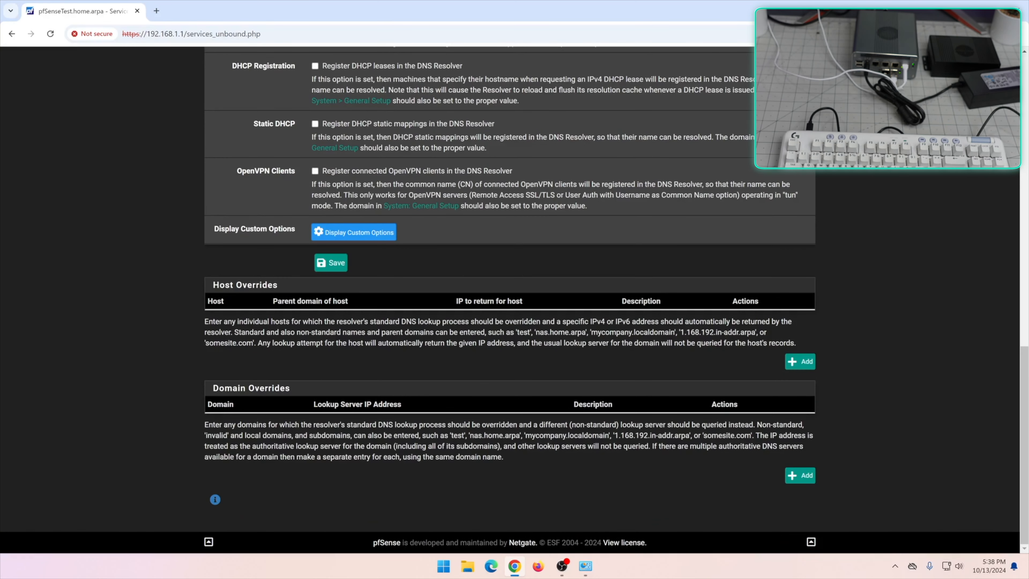
scroll(454, 335, up, 8)
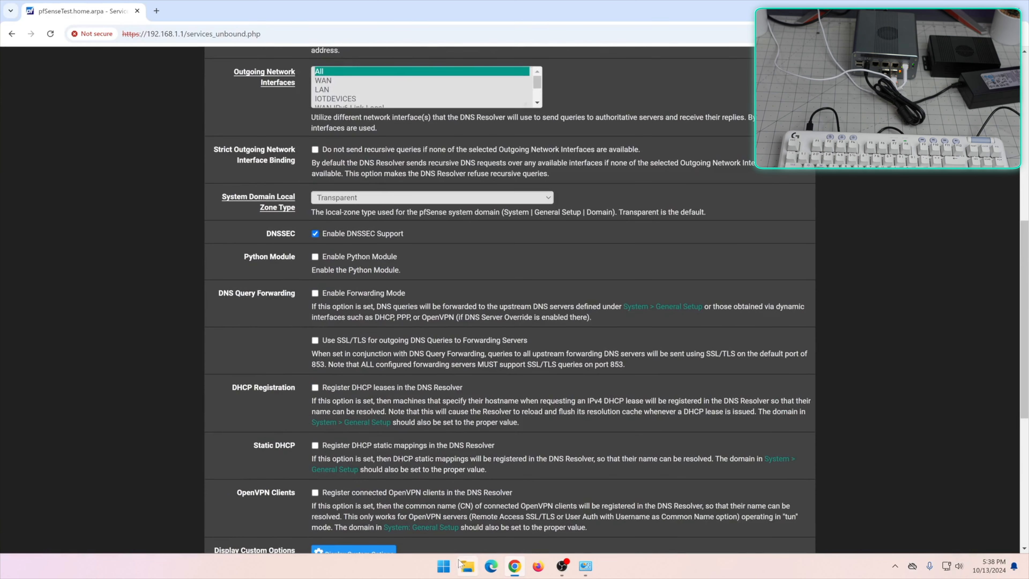
click(592, 561)
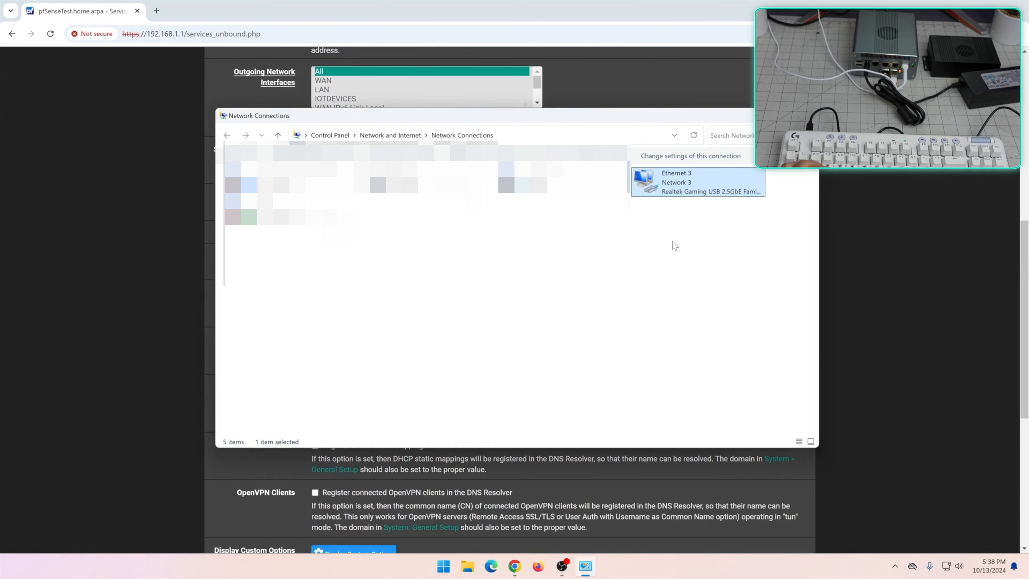
click(668, 196)
double_click(668, 192)
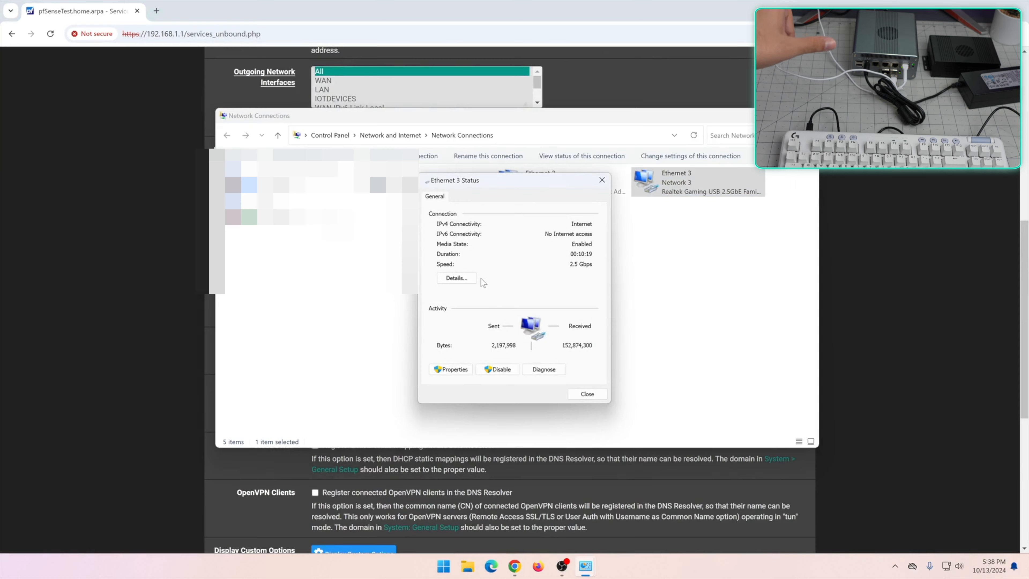
click(456, 278)
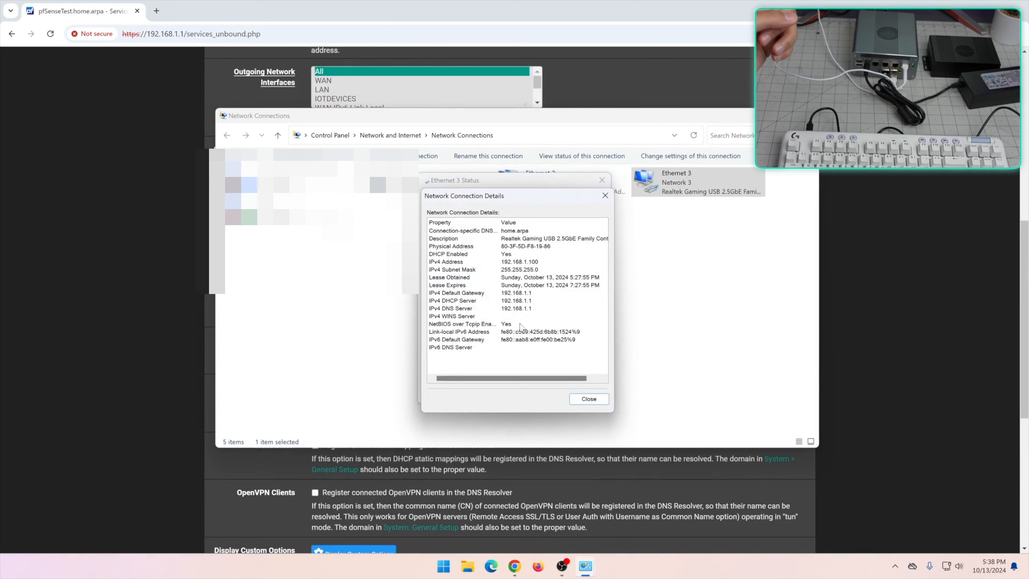
click(468, 302)
click(475, 309)
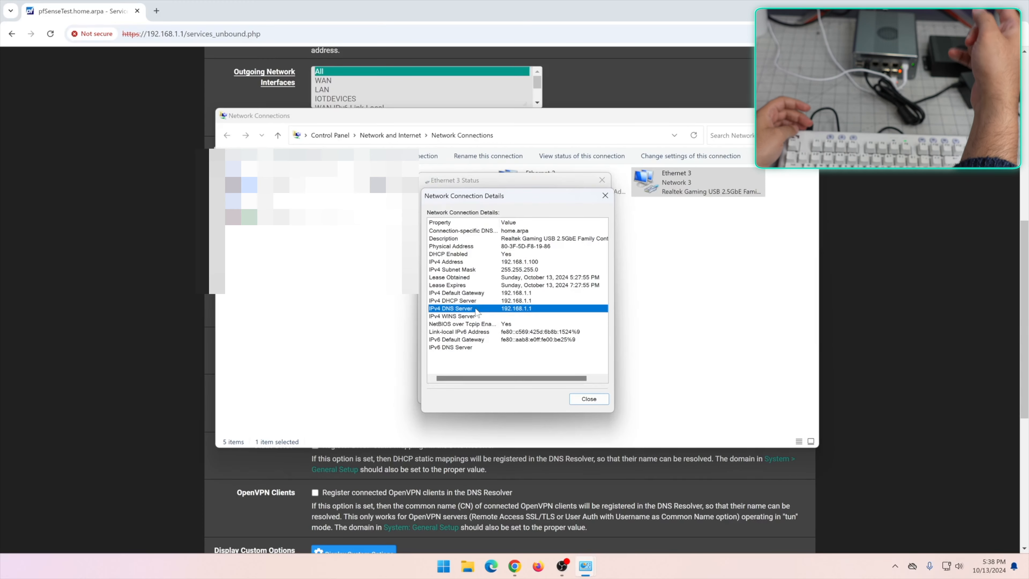
key(Escape)
key(Escape)
click(137, 250)
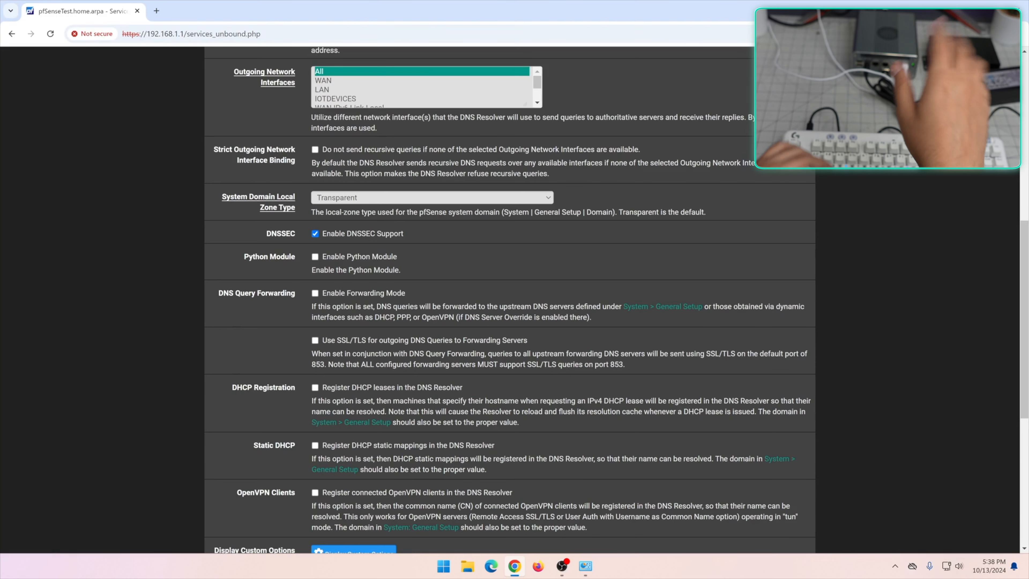
Load google.com in a new tab and nslookup google.com, answered by pfSenseTest.HomeNet
key(ctrl+t)
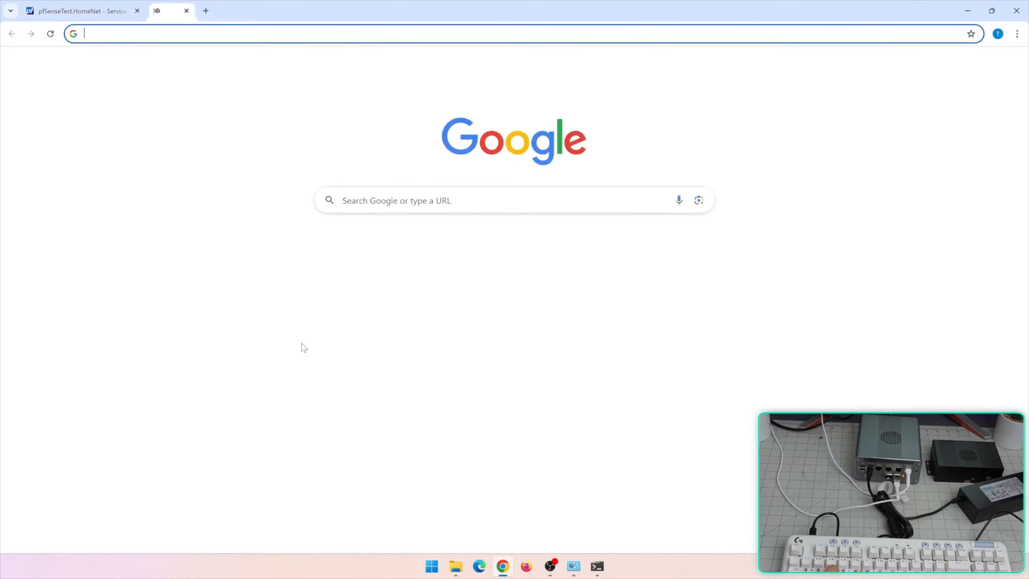
text(google.com)
key(Return)
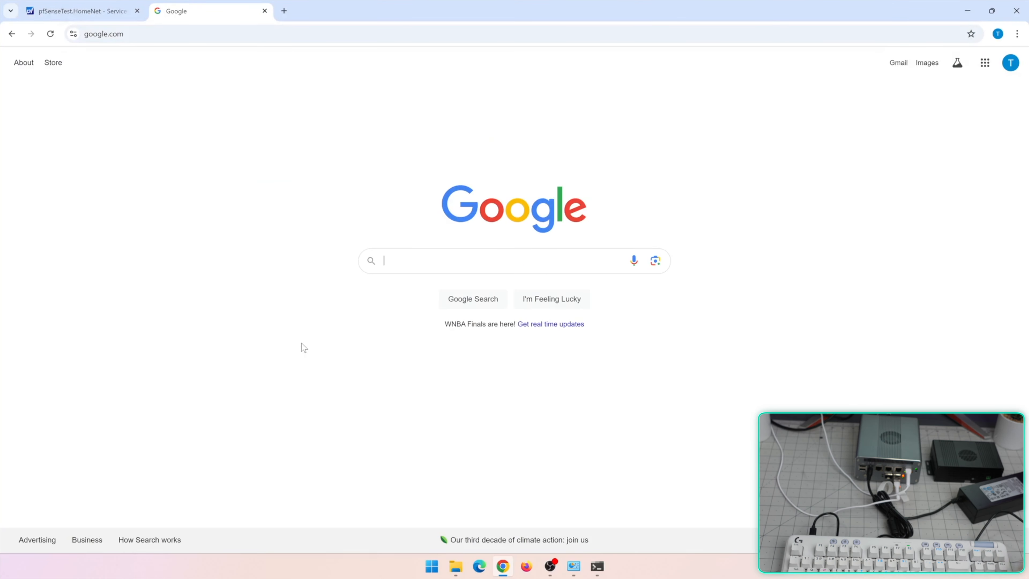
click(597, 568)
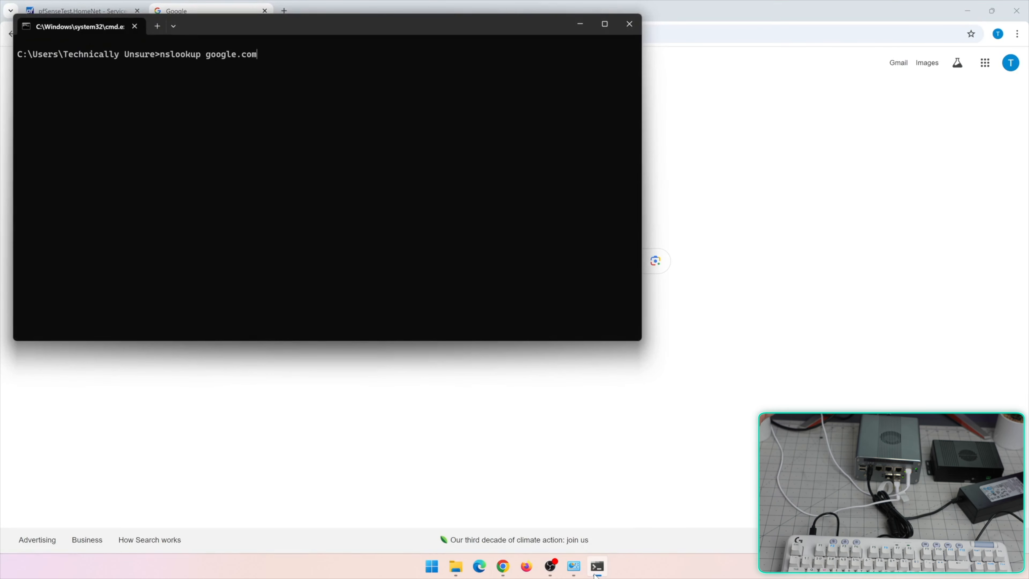
key(Return)
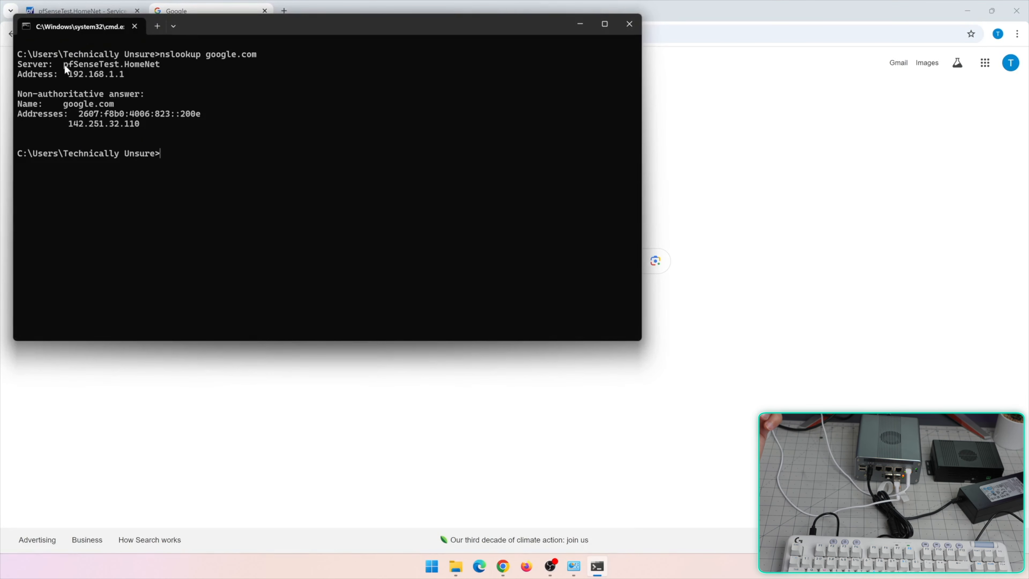
drag(65, 64, 146, 74)
click(140, 76)
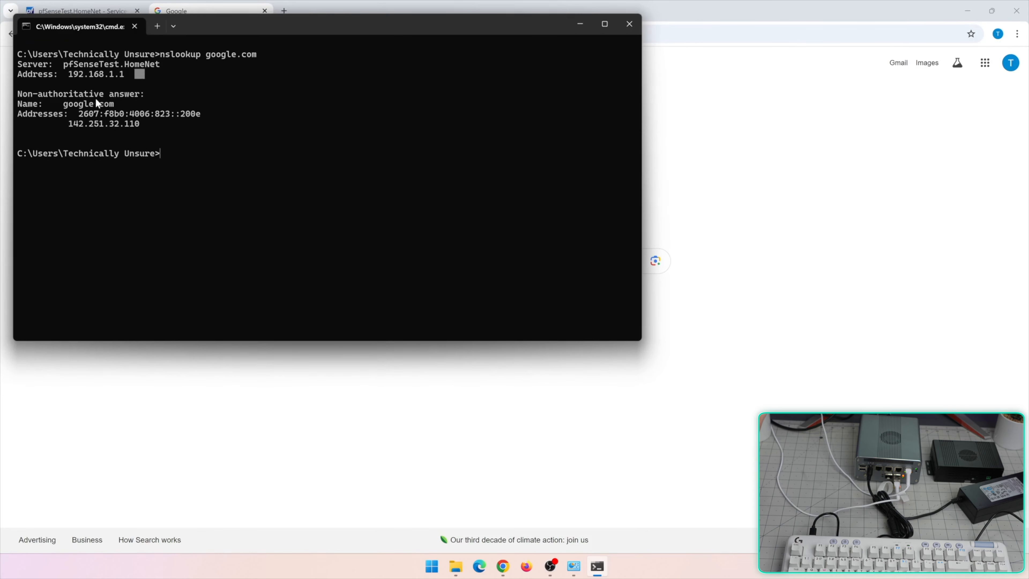
drag(79, 113, 142, 124)
right_click(142, 124)
Resolve netgate.com to 199.60.103.104 and 199.60.103.4, and open Netgate's homepage from Google
key(Up)
key(BackSpace)
key(BackSpace)
key(BackSpace)
key(BackSpace)
key(BackSpace)
key(BackSpace)
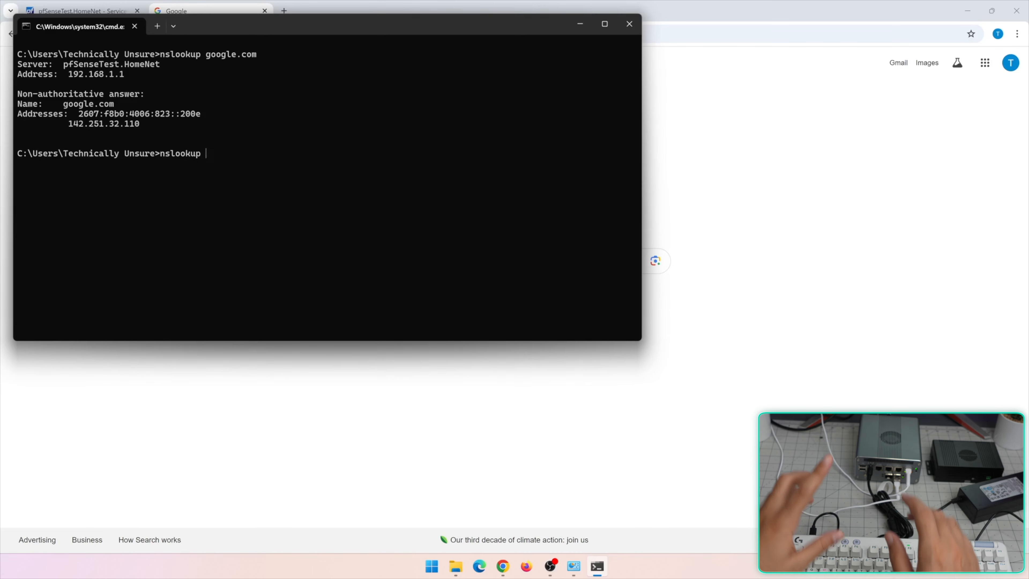
key(alt+Tab)
text(netgate)
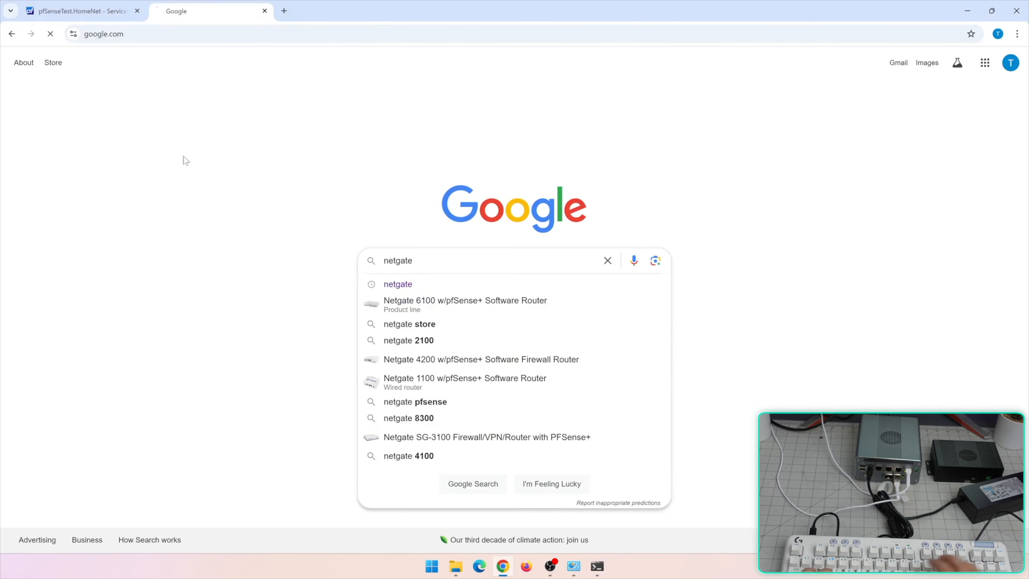
key(Return)
key(alt+Tab)
key(BackSpace)
key(BackSpace)
key(BackSpace)
key(BackSpace)
text(netgate.com)
key(Return)
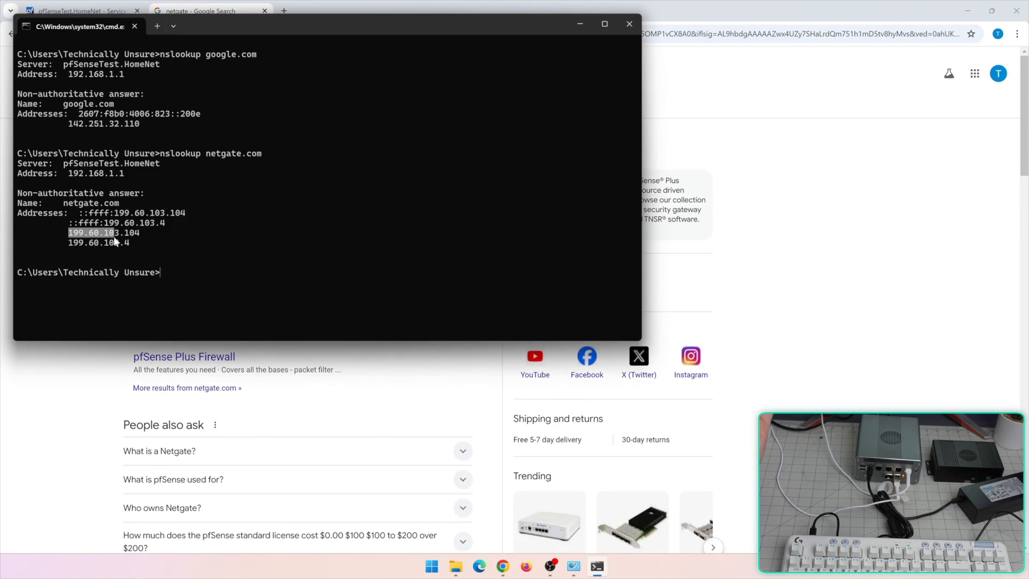
drag(114, 240, 139, 243)
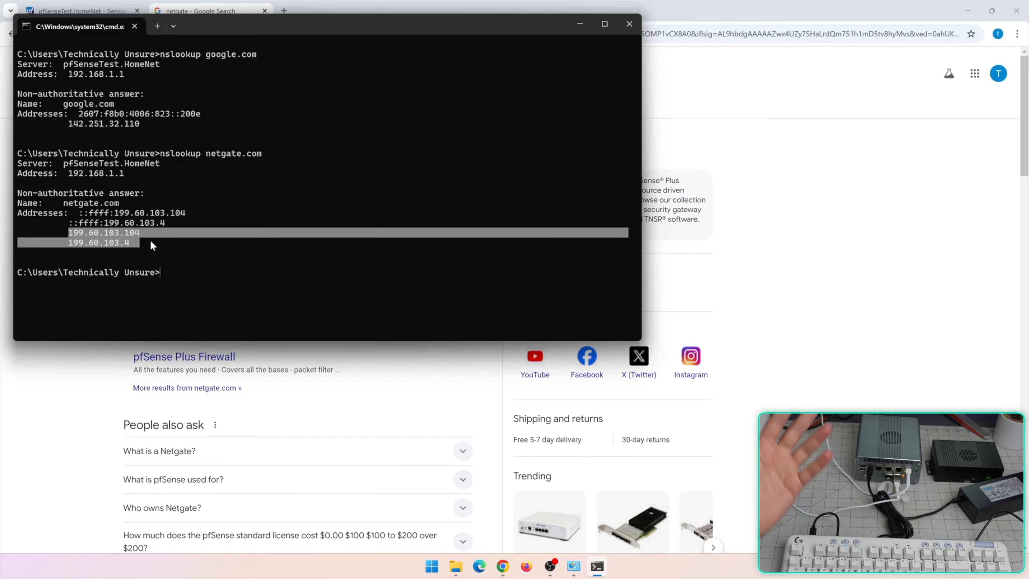
click(93, 363)
click(146, 167)
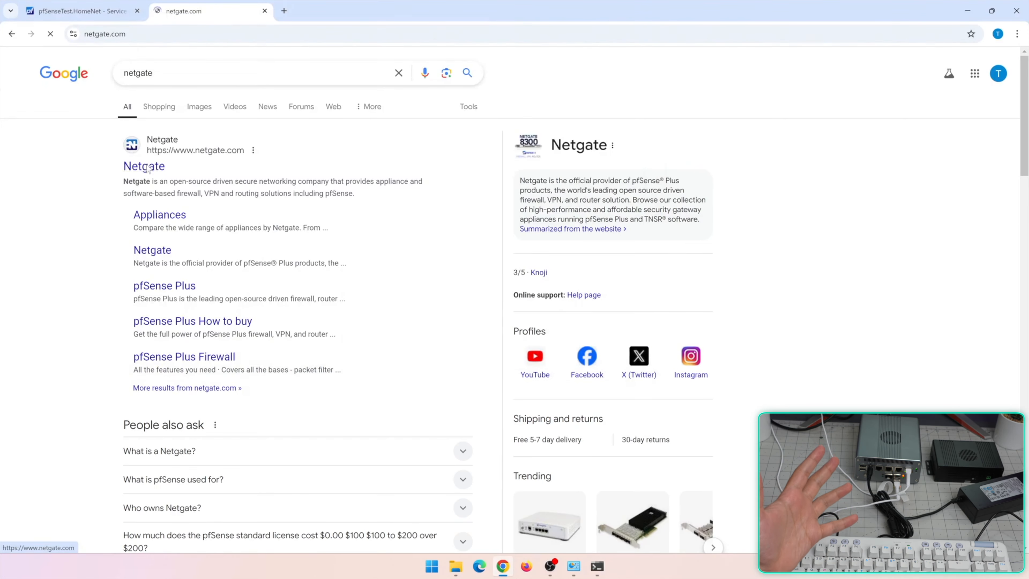
Close the Netgate tab and add a new DNS Resolver host override
click(265, 11)
scroll(489, 186, down, 10)
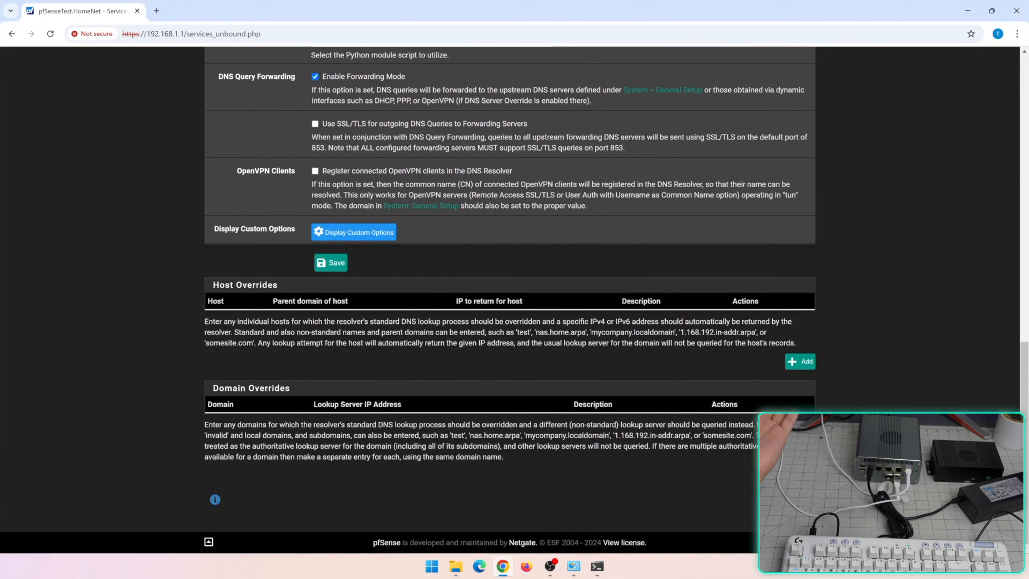
scroll(511, 300, up, 10)
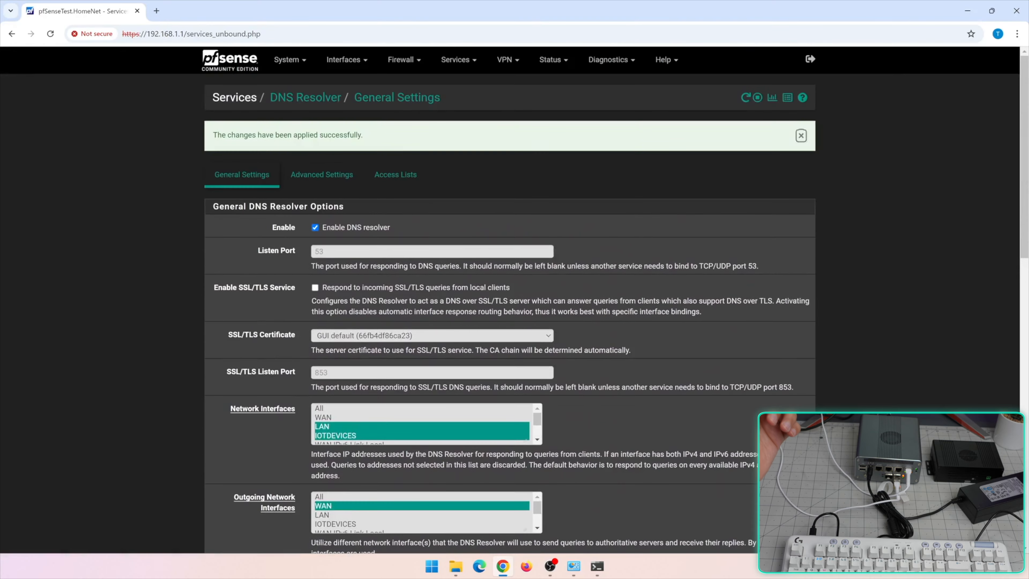
scroll(535, 350, down, 10)
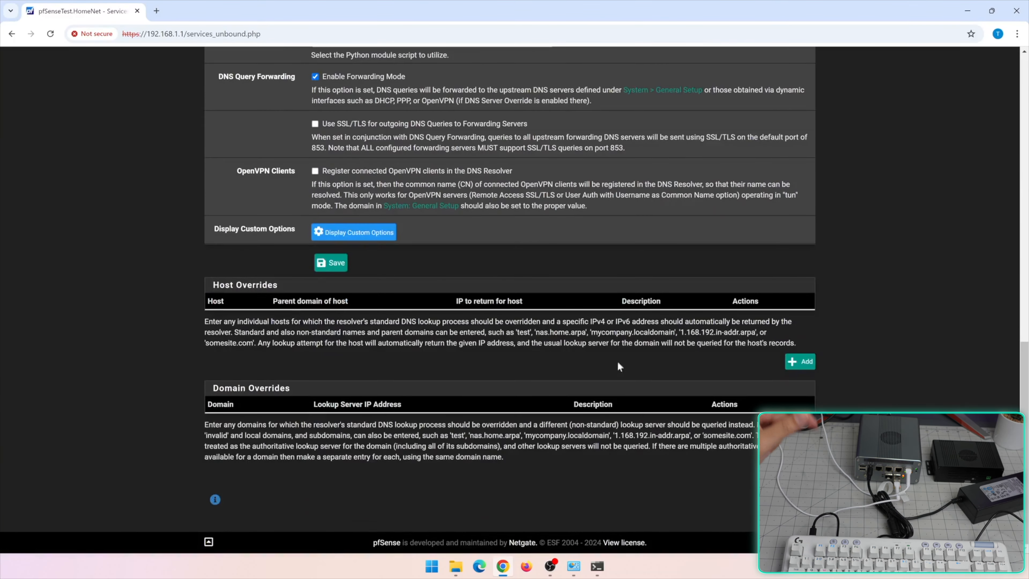
click(800, 361)
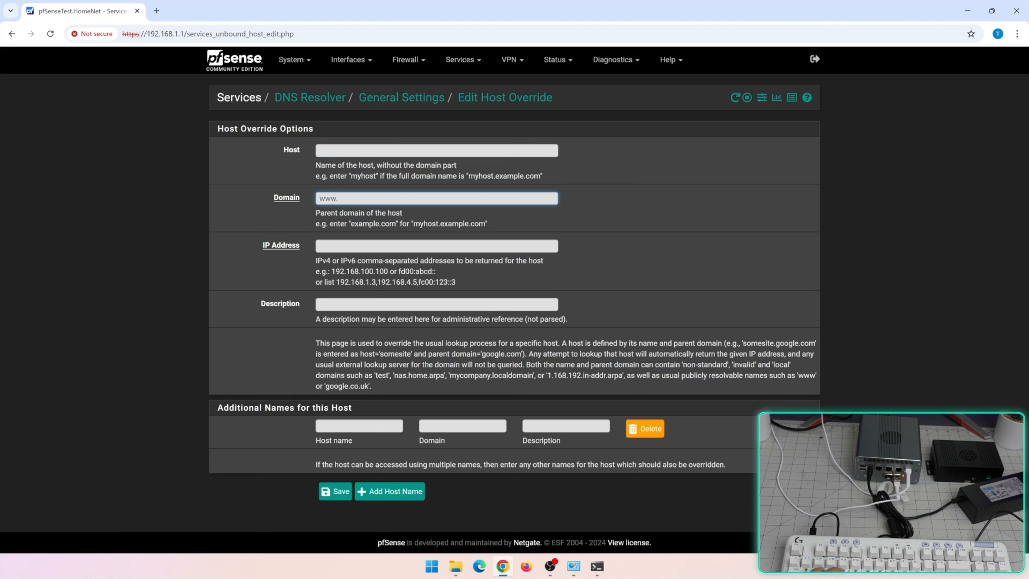
Fill the override with host www, an IP address and description 'Block Netgate', then save
click(320, 246)
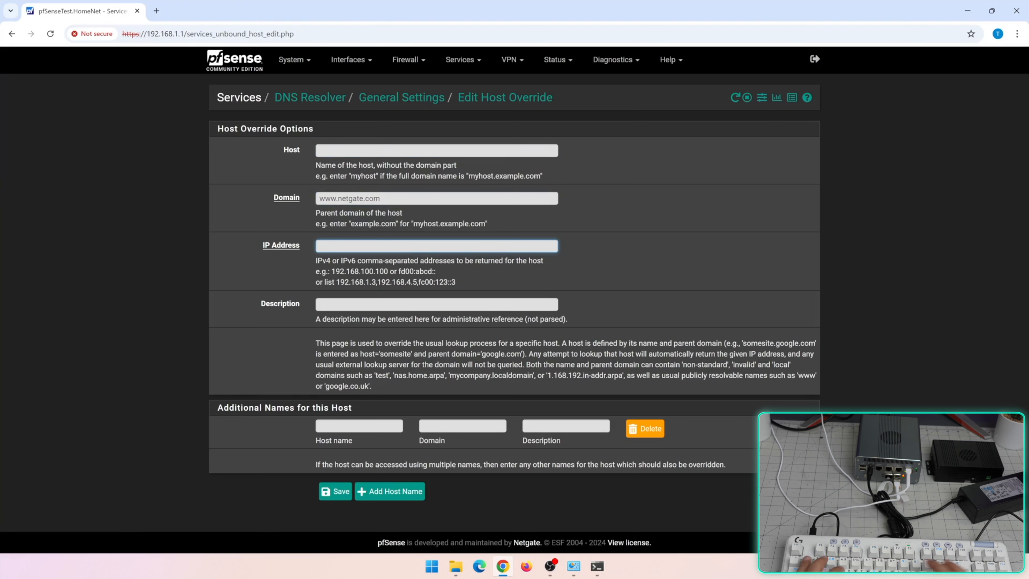
text(192.16.1.1)
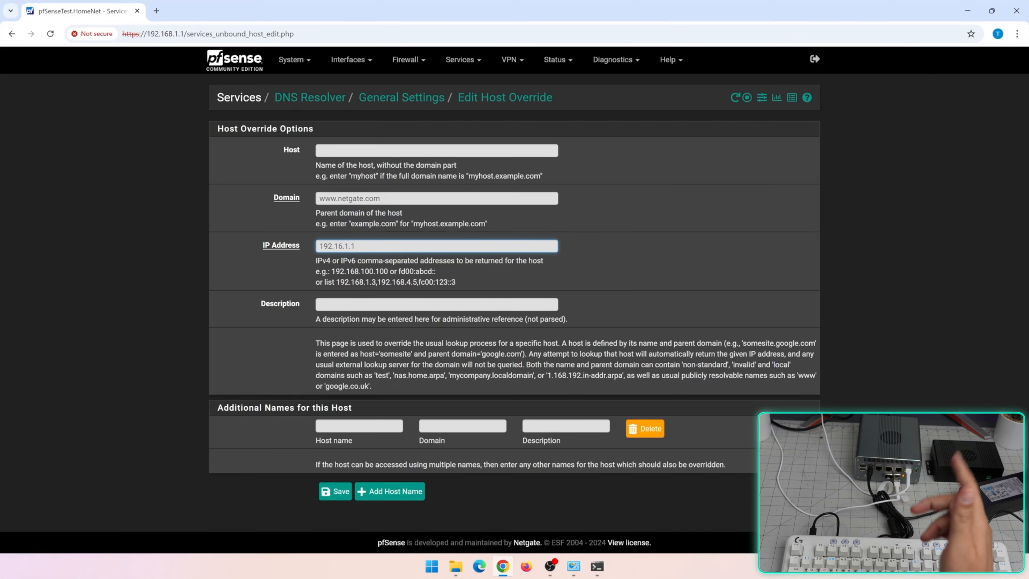
key(ctrl+a)
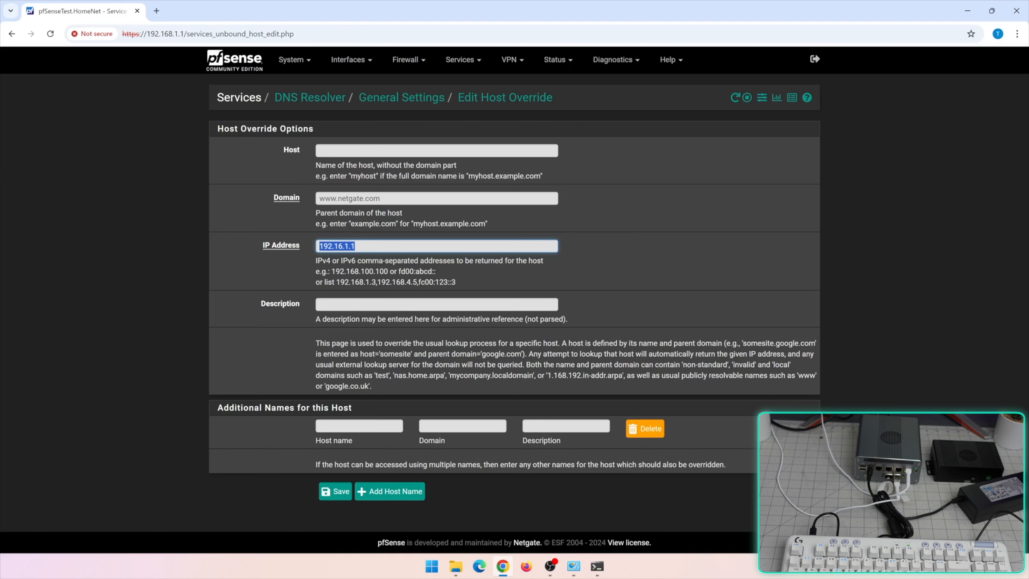
click(359, 426)
text(www)
key(Return)
text(www)
scroll(515, 299, down, 3)
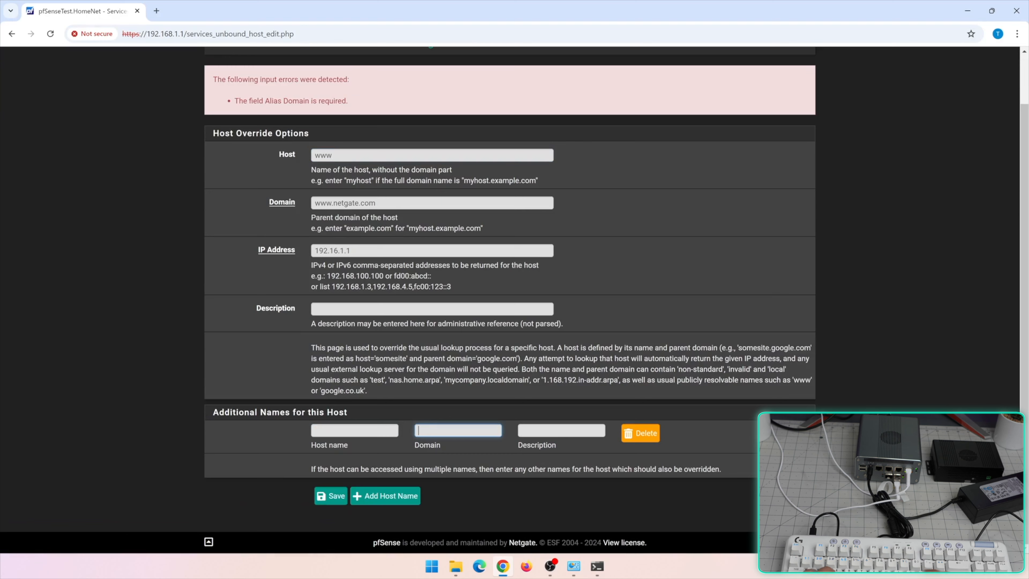
click(405, 309)
text(Block Net)
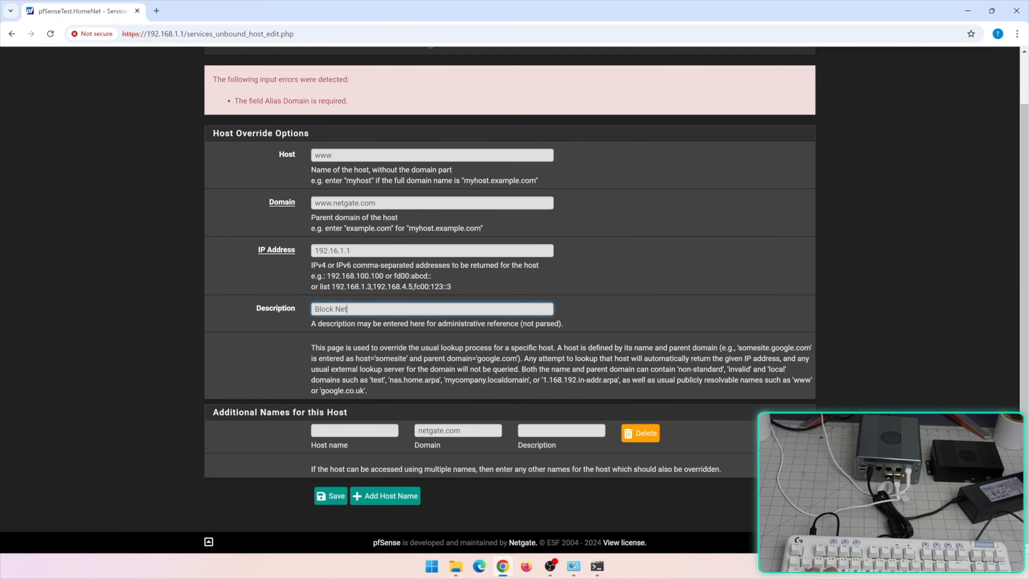
text(gate)
key(Return)
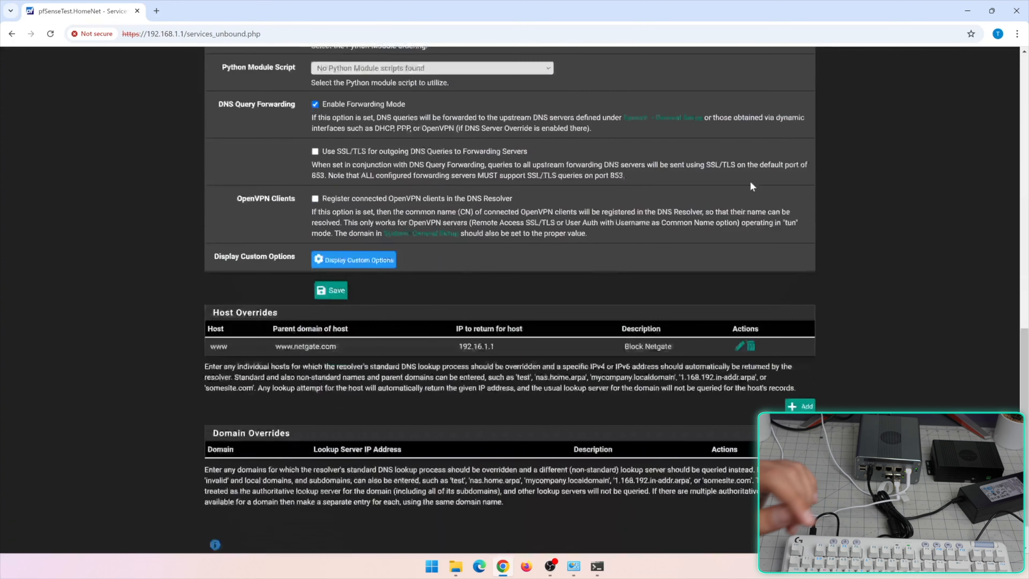
Correct the override IP to 192.168.1.1, save it and apply the DNS Resolver changes
scroll(514, 283, down, 1)
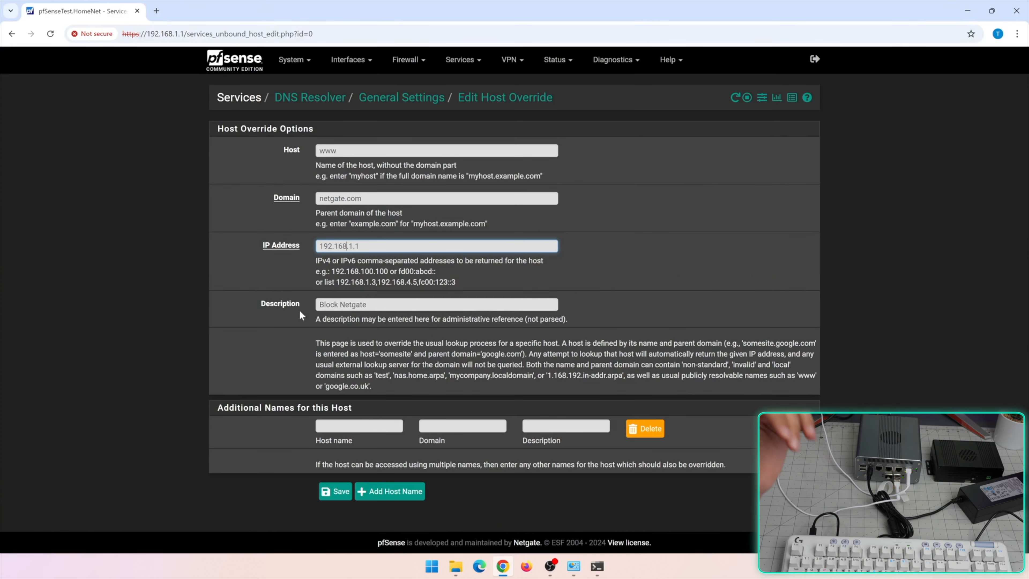
click(208, 277)
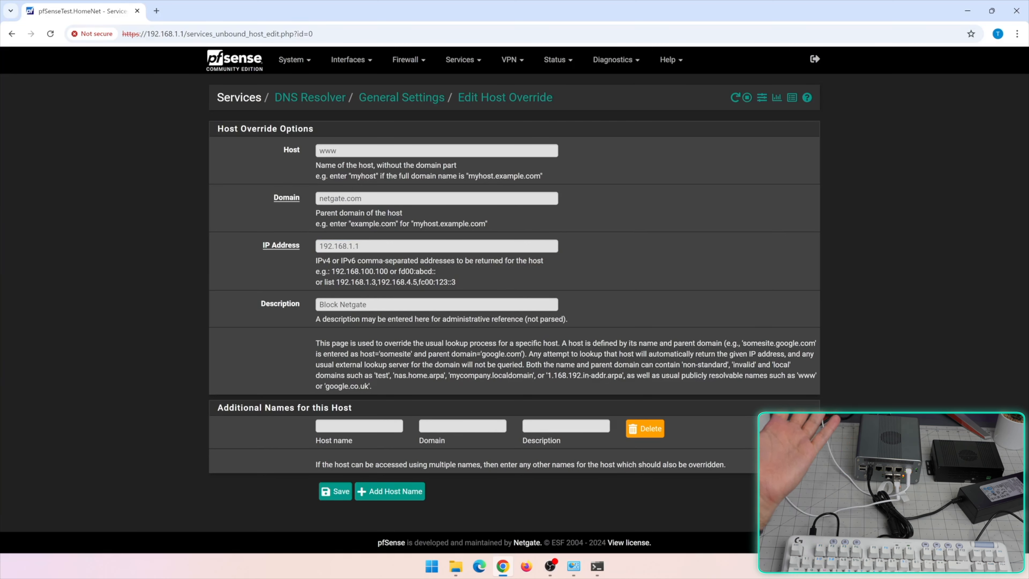
double_click(359, 246)
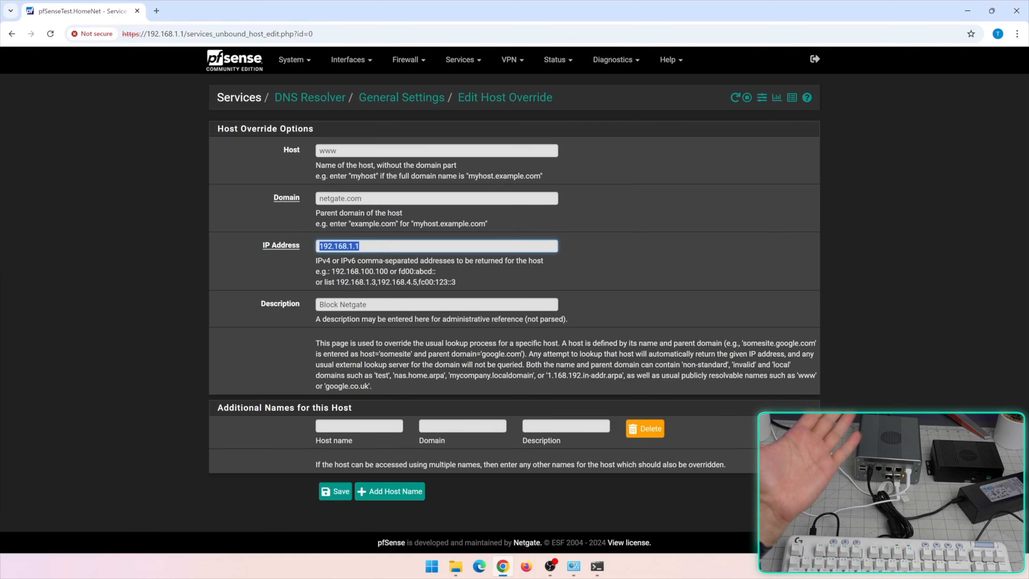
key(Tab)
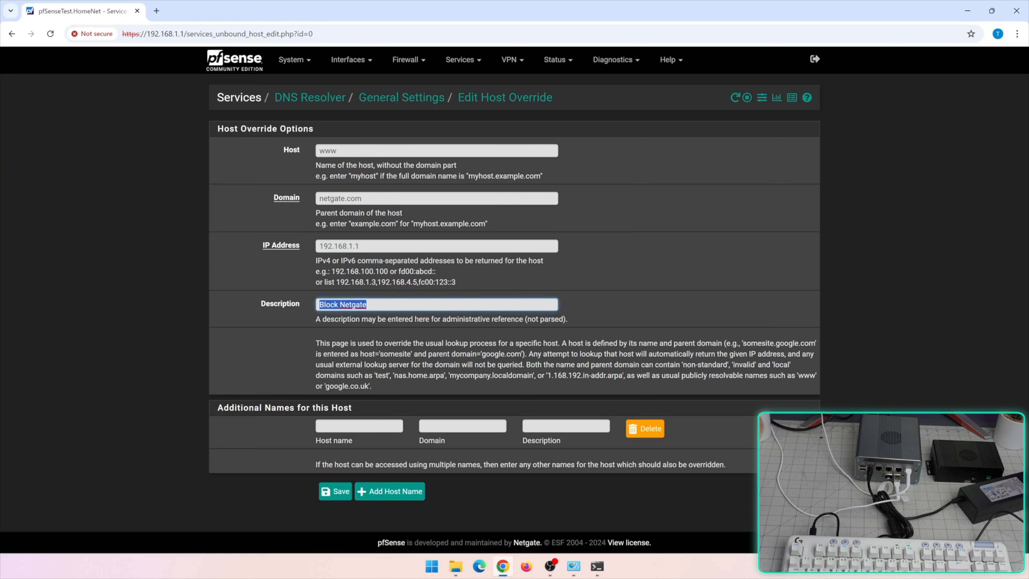
click(335, 492)
click(780, 140)
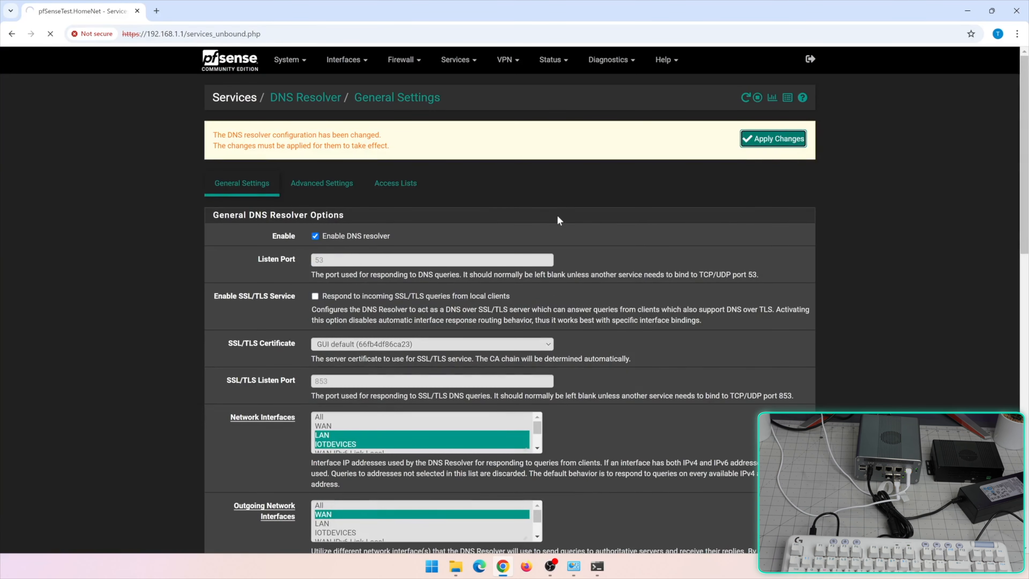
scroll(565, 238, down, 3)
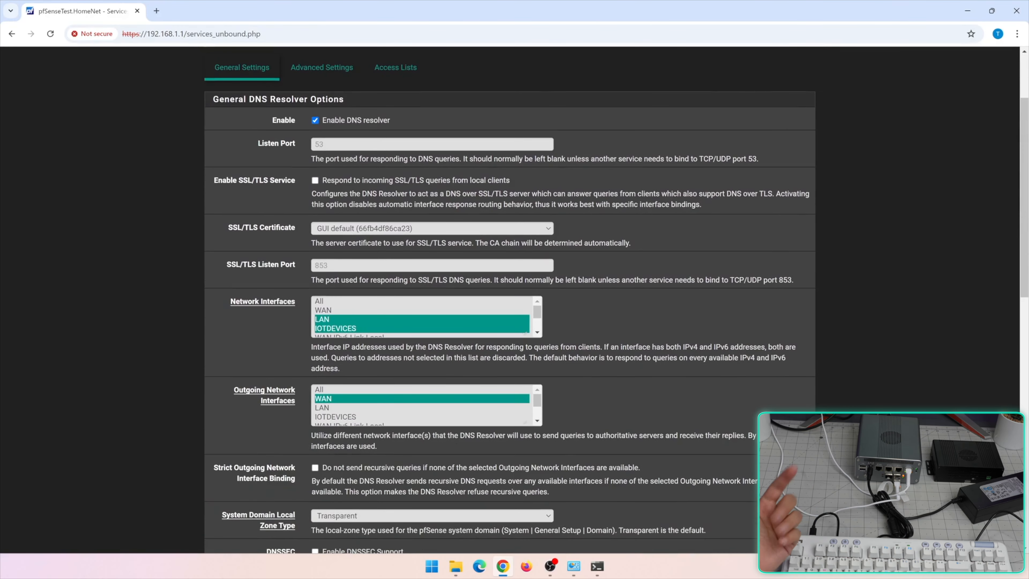
Rerun the netgate.com lookup and flush the DNS cache with ipconfig /flushdns
click(597, 567)
key(Up)
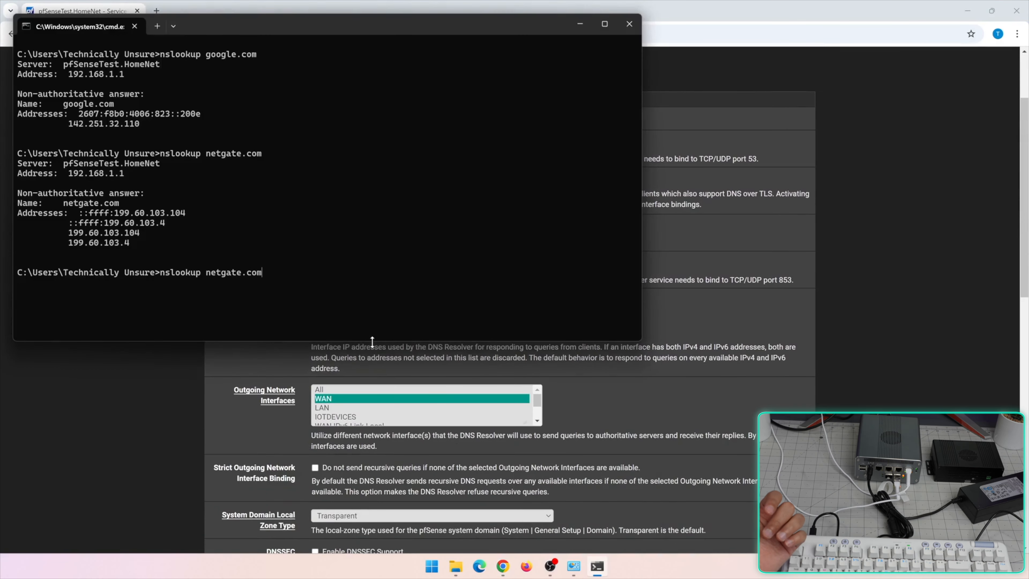
key(Return)
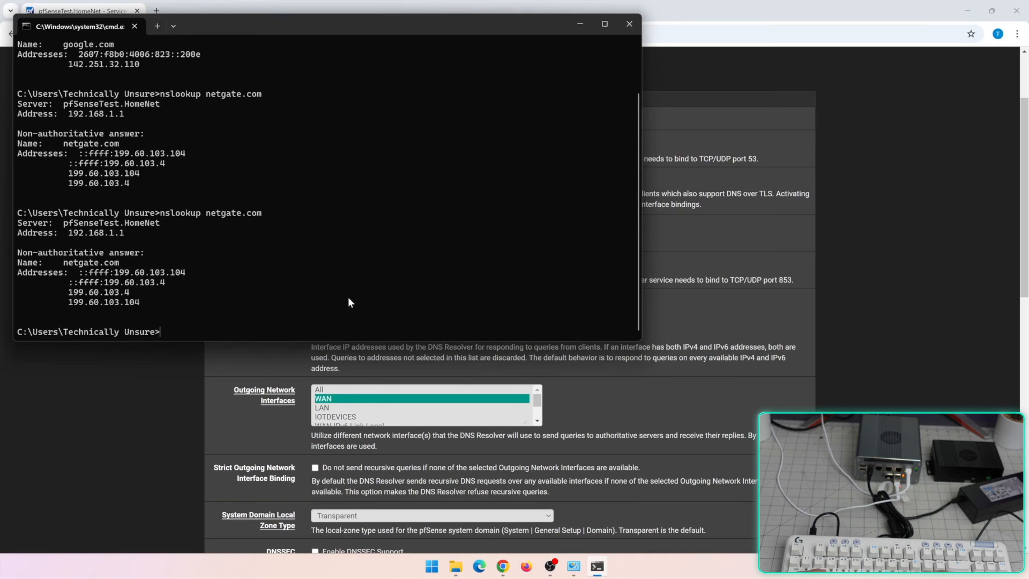
text(ipconfig /flushd)
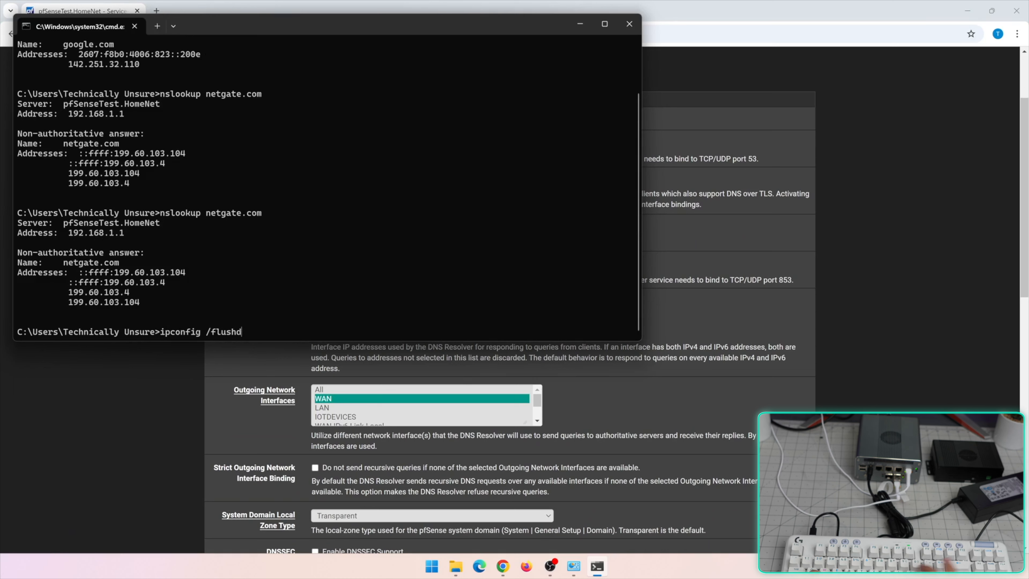
text(ns)
key(Return)
key(Up)
key(Return)
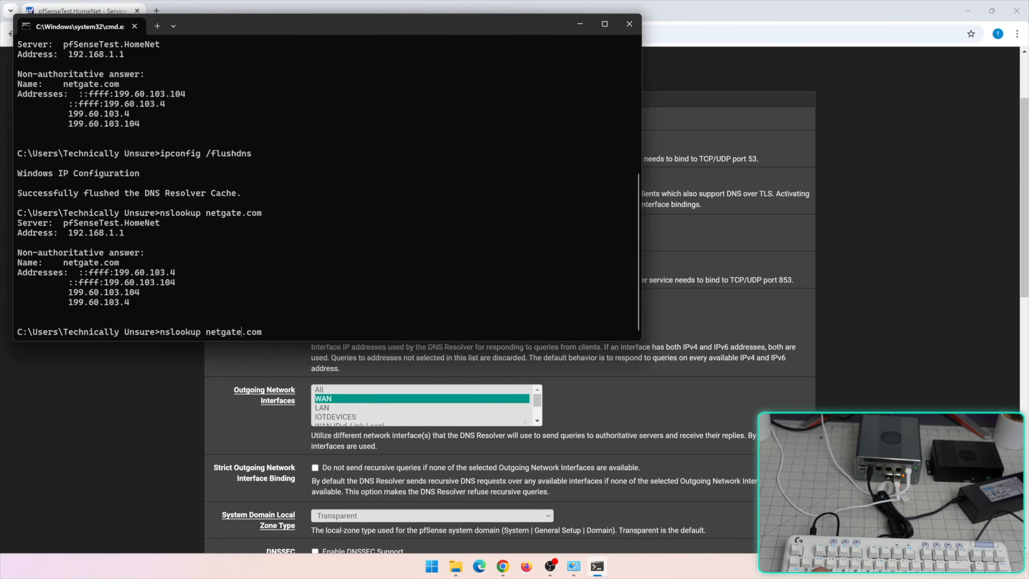
key(Left)
key(Left)
key(Left)
key(Left)
text(www.)
key(Return)
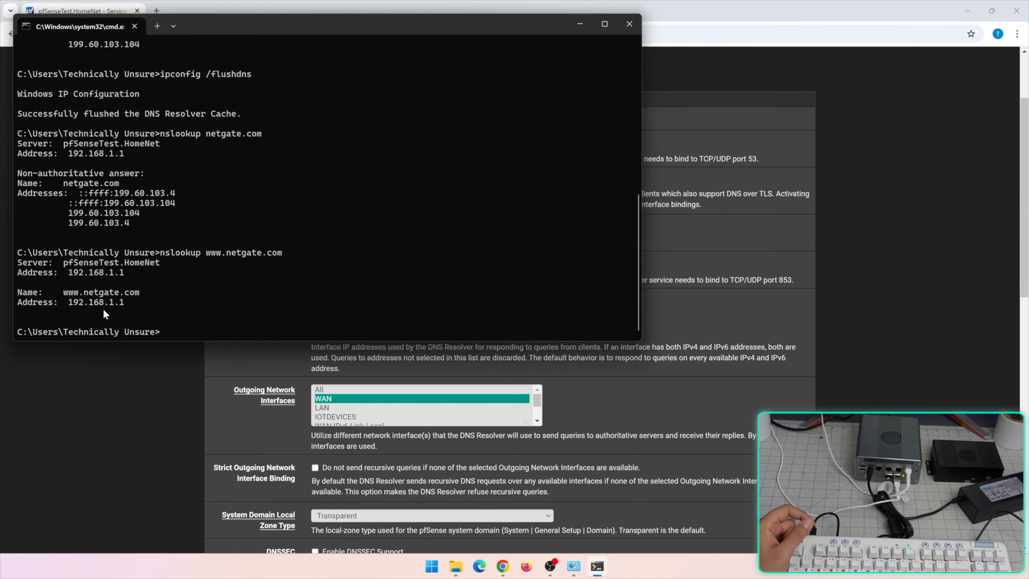
click(135, 350)
key(ctrl+t)
text(netgate)
key(Return)
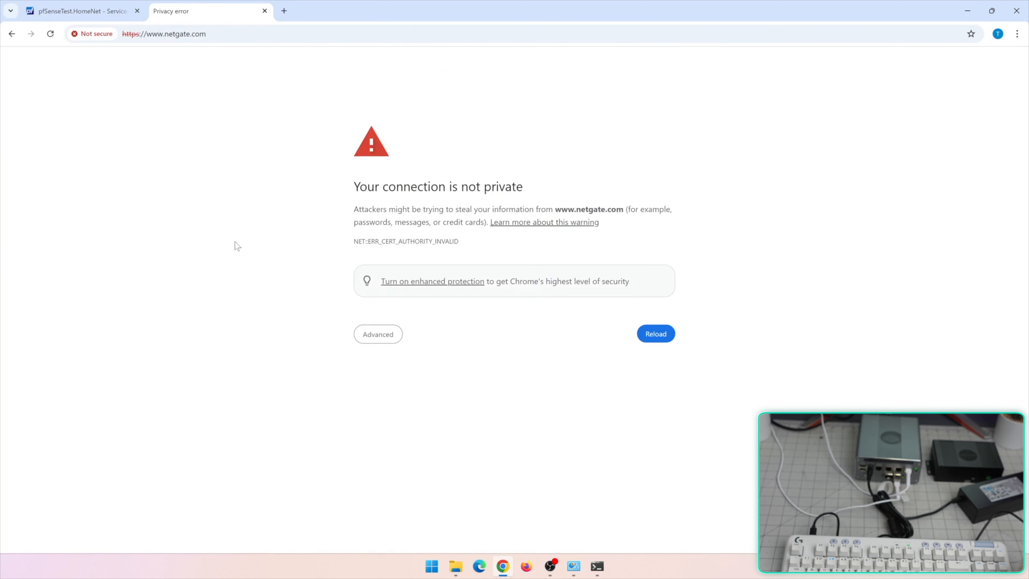
click(356, 338)
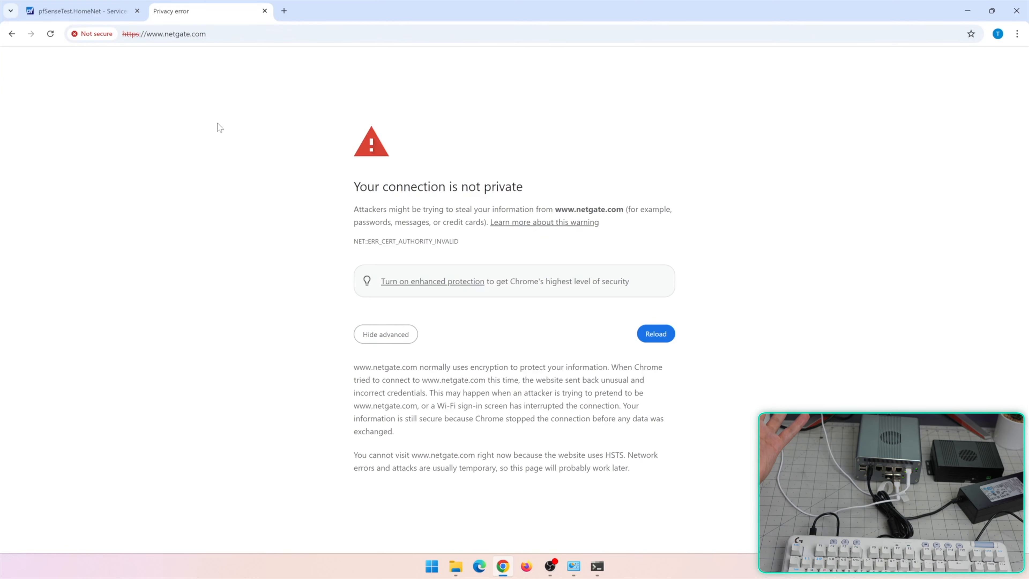
click(81, 11)
scroll(567, 389, down, 10)
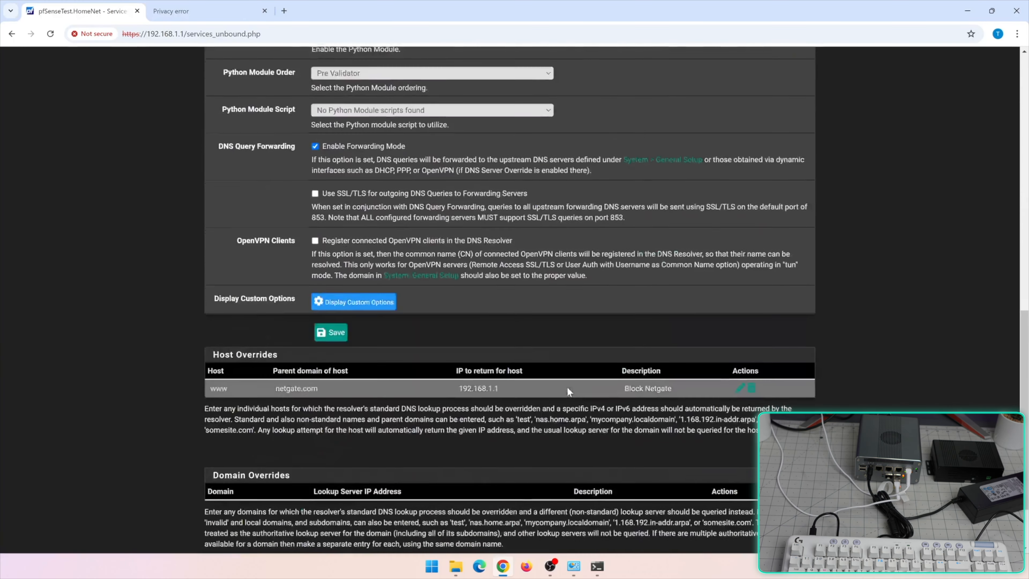
Start a second host override with host www and domain NginxProxy.Homenet
scroll(567, 389, down, 2)
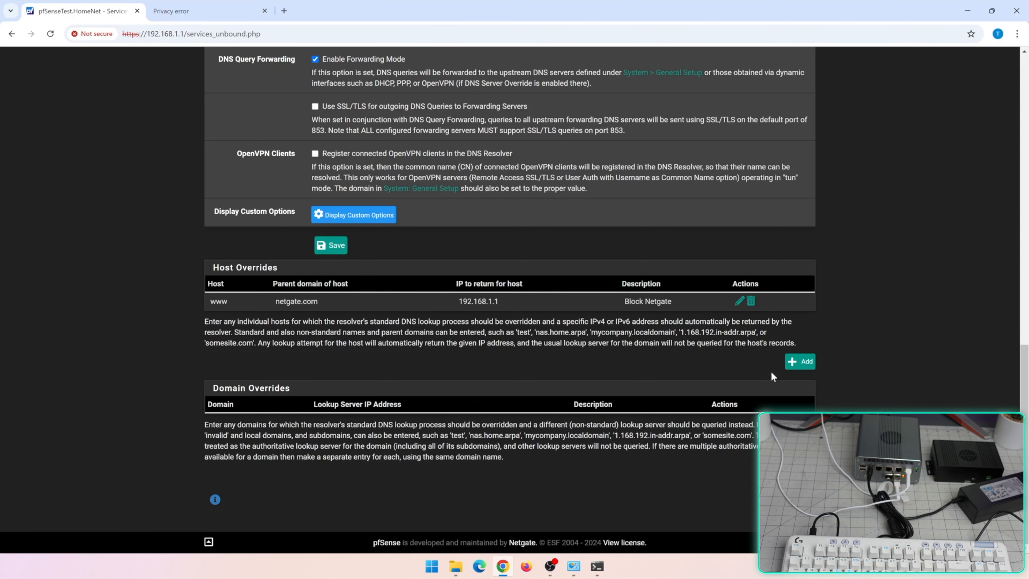
click(799, 362)
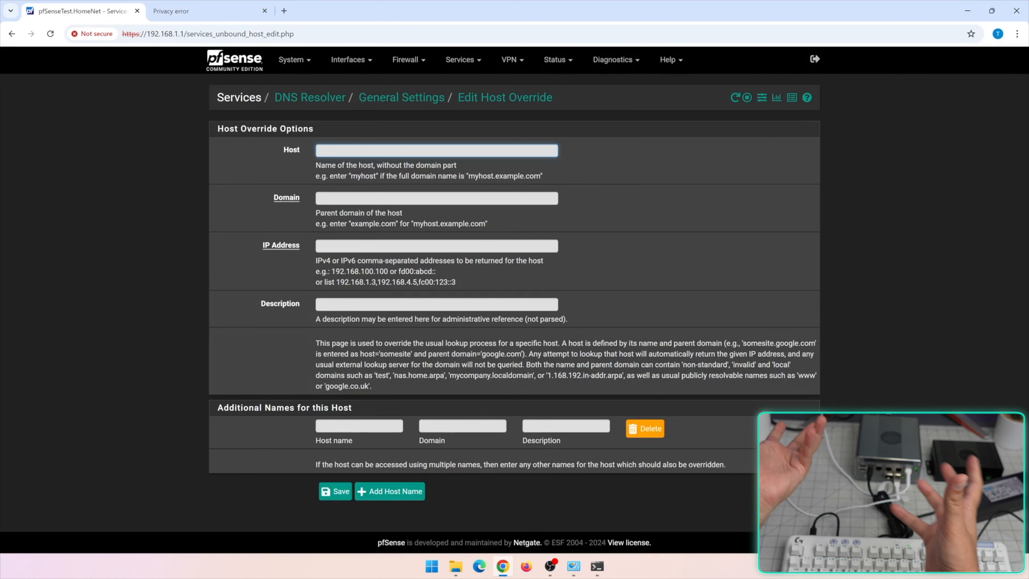
click(335, 247)
click(357, 199)
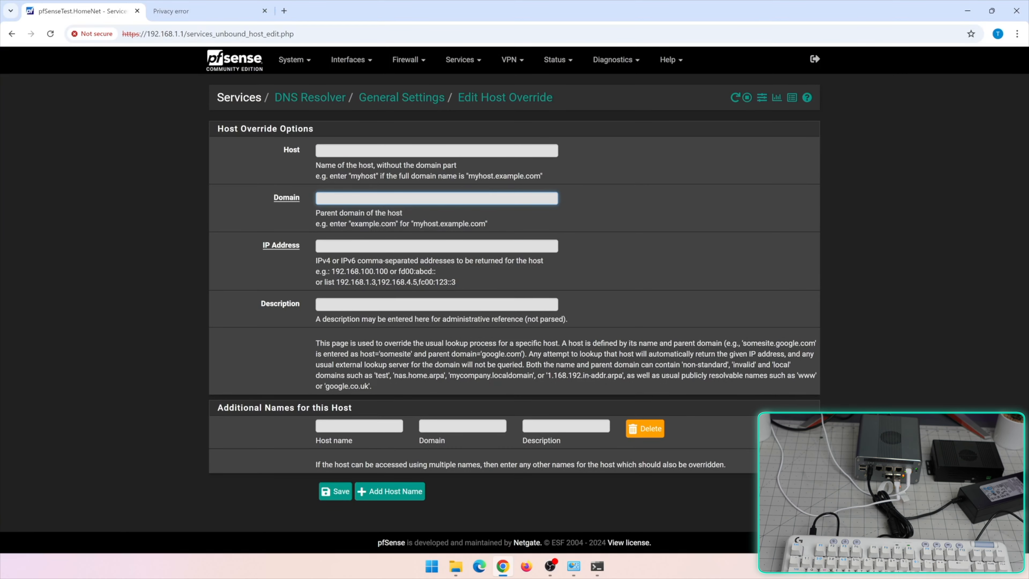
text(NginxProxy.Homenet)
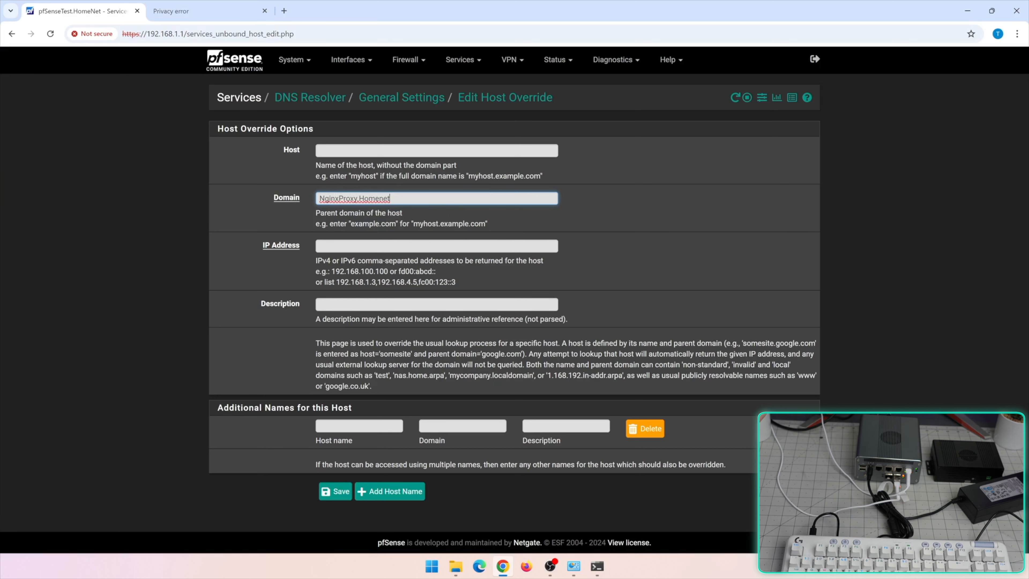
click(340, 145)
click(340, 147)
text(www)
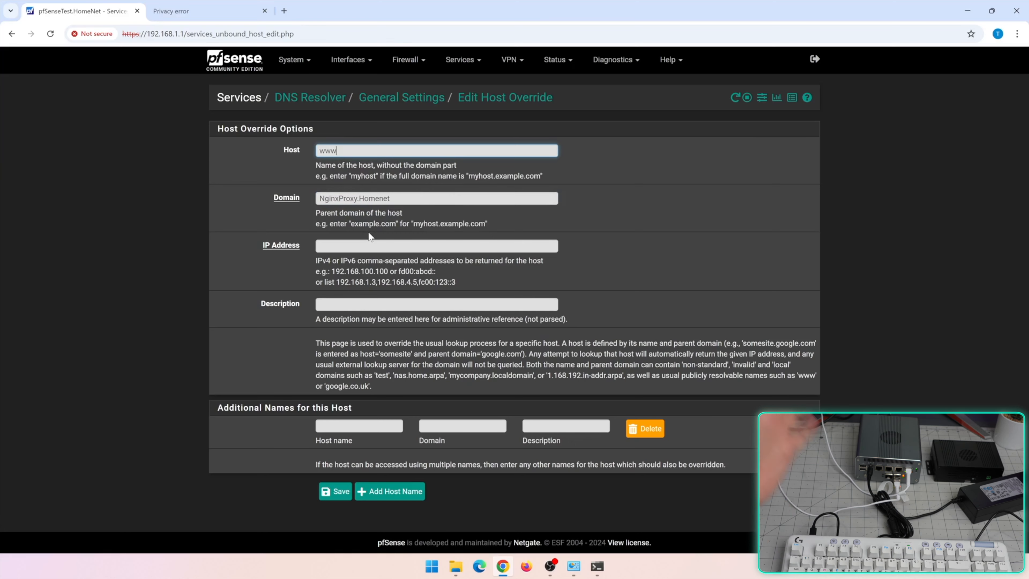
Point the override to 192.168.1.100, then save and apply the DNS Resolver changes
click(371, 245)
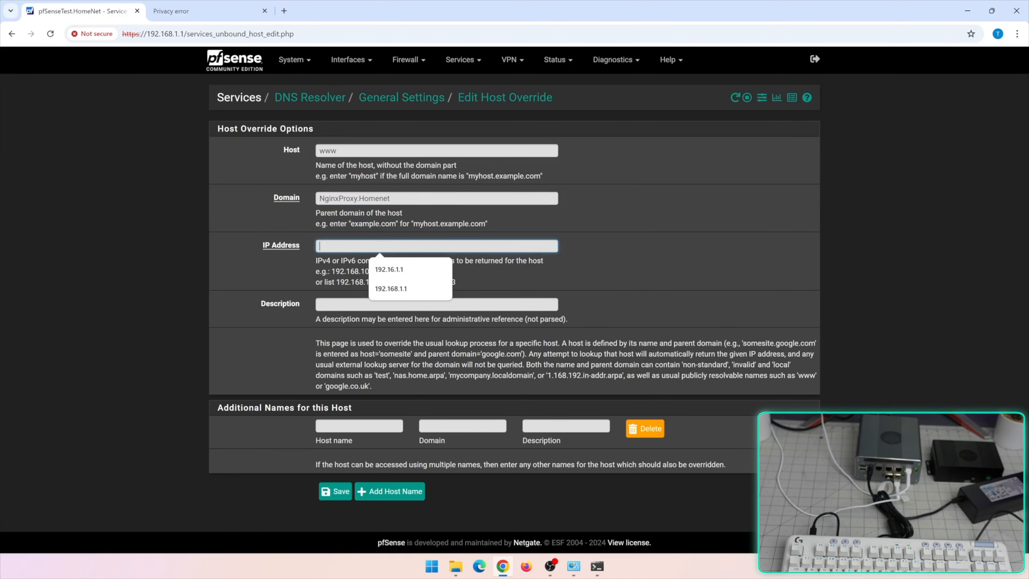
text(192.168.1.100)
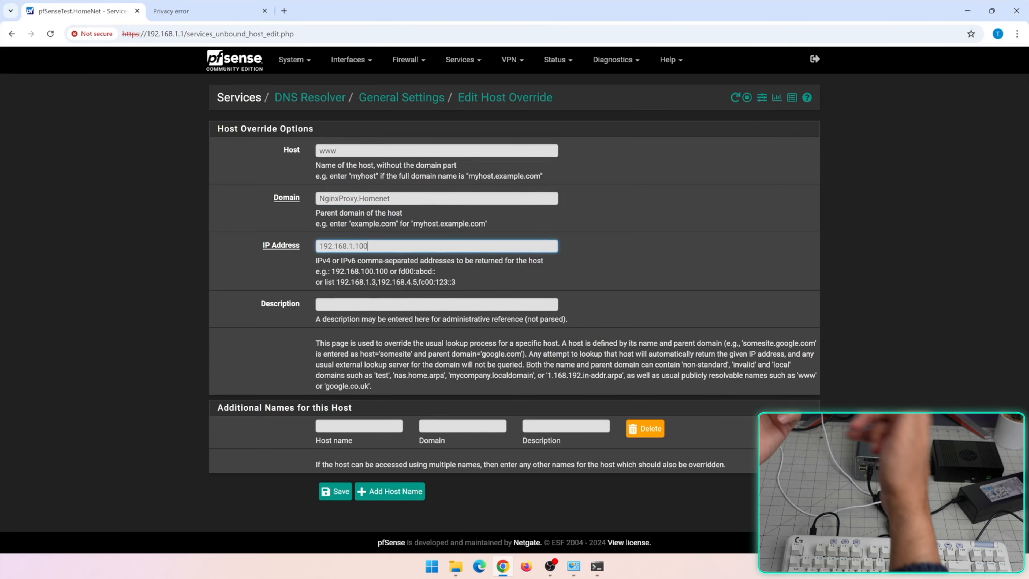
key(ctrl+a)
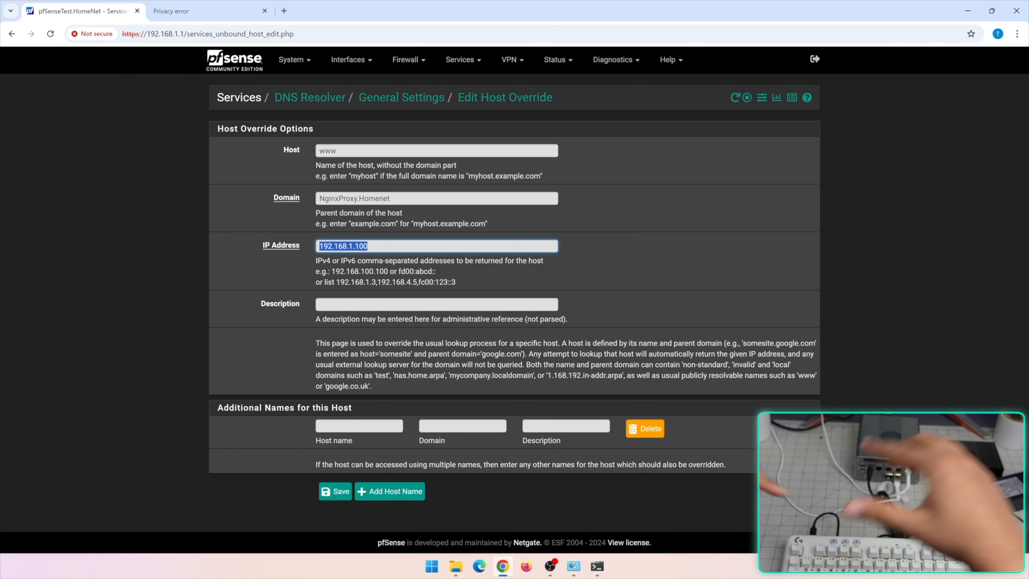
click(342, 492)
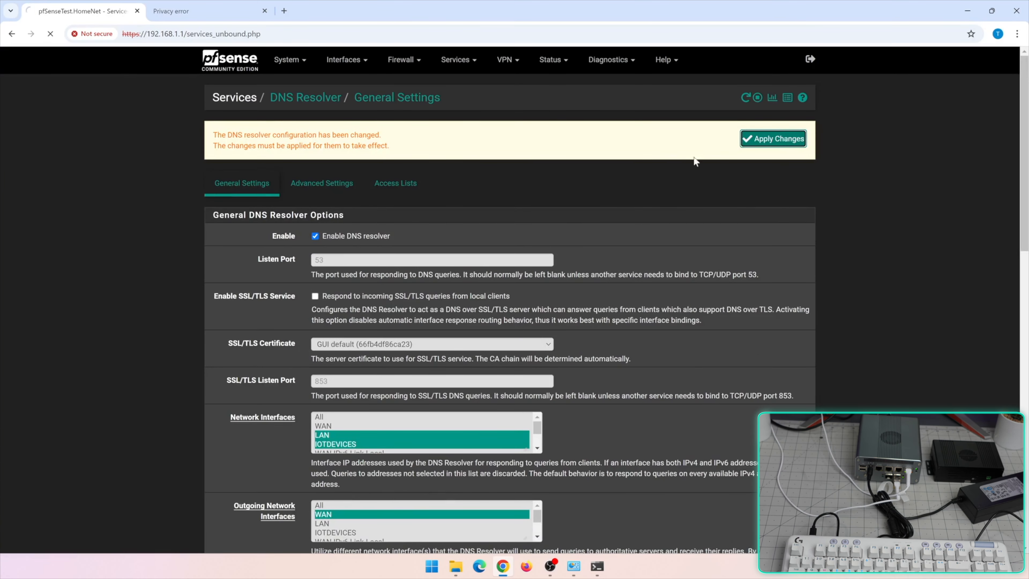
click(774, 139)
scroll(682, 420, down, 15)
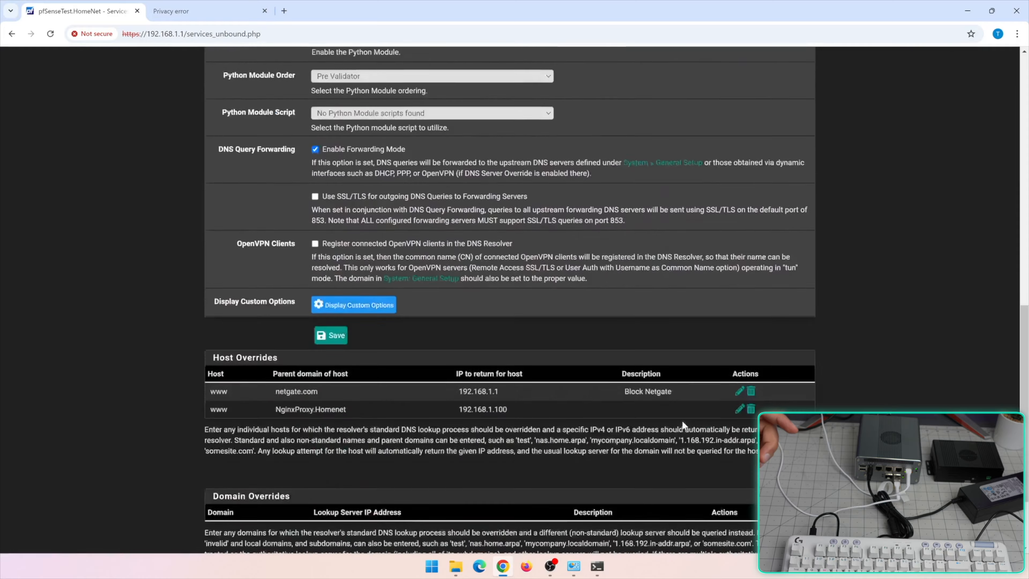
scroll(681, 420, down, 3)
key(ctrl+t)
key(ctrl+w)
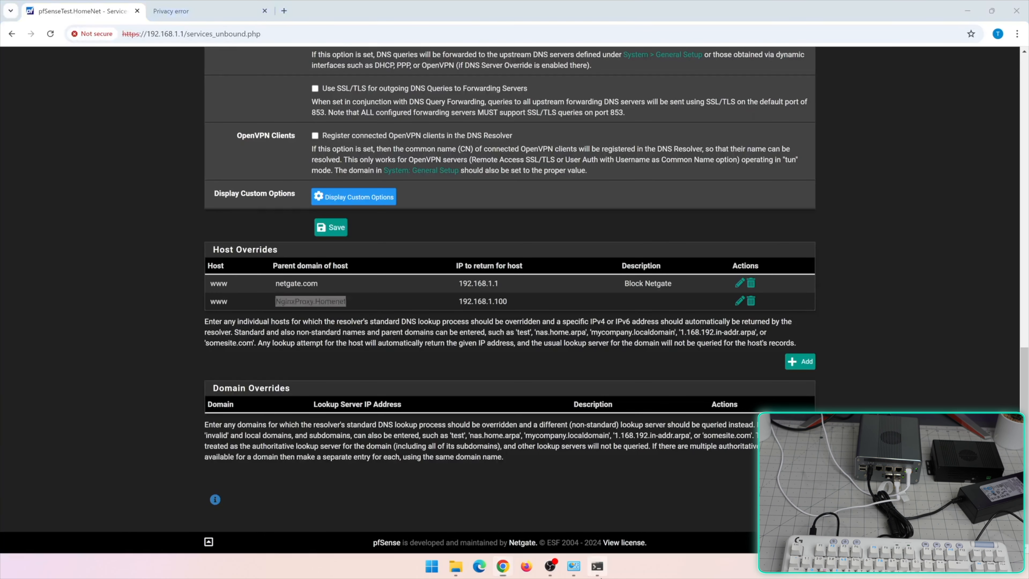
click(597, 566)
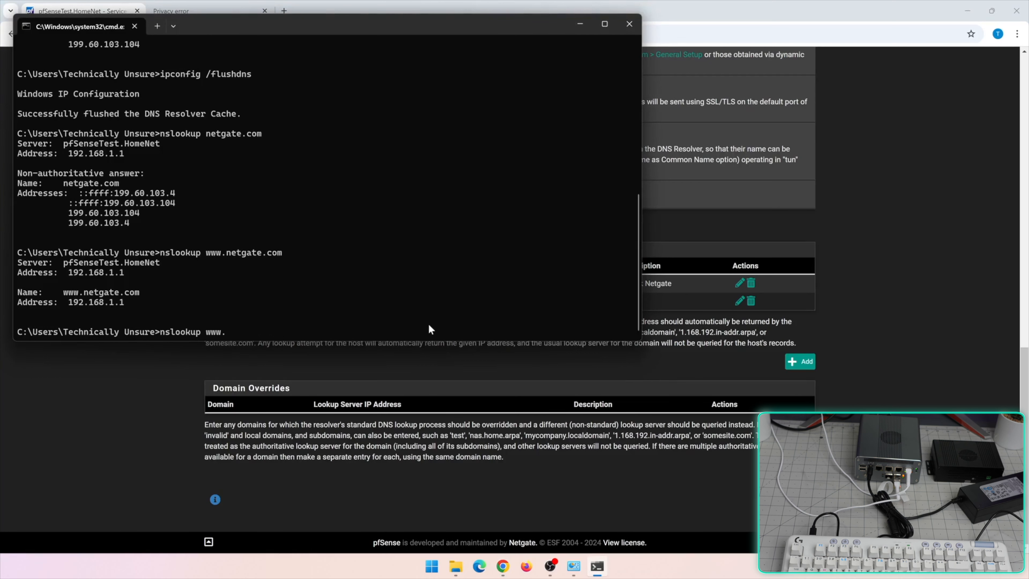
key(Return)
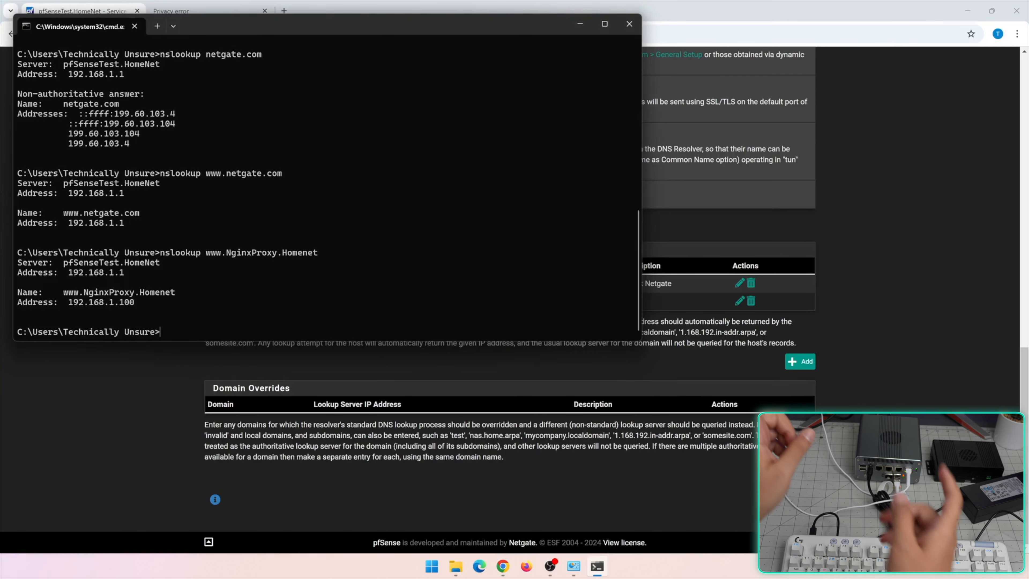
click(87, 407)
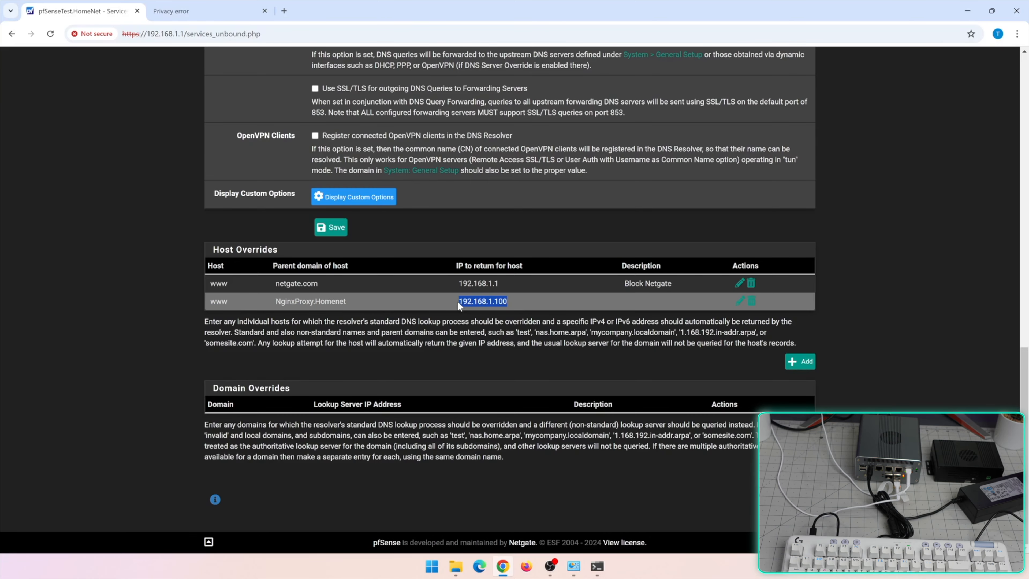
Open the LAN DHCP Server page and review its 192.168.1.10–192.168.1.245 address pool
scroll(510, 300, up, 15)
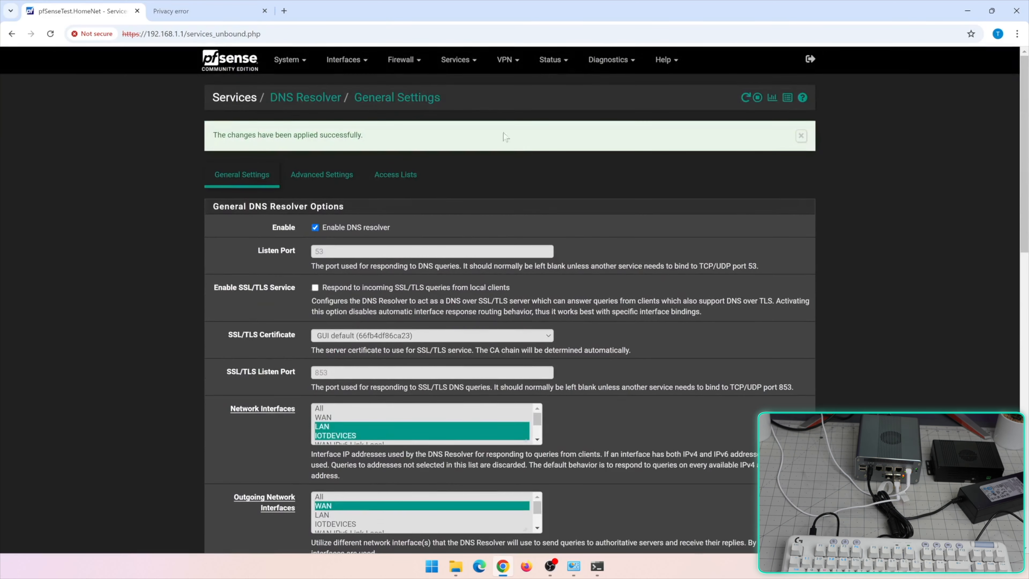
click(456, 60)
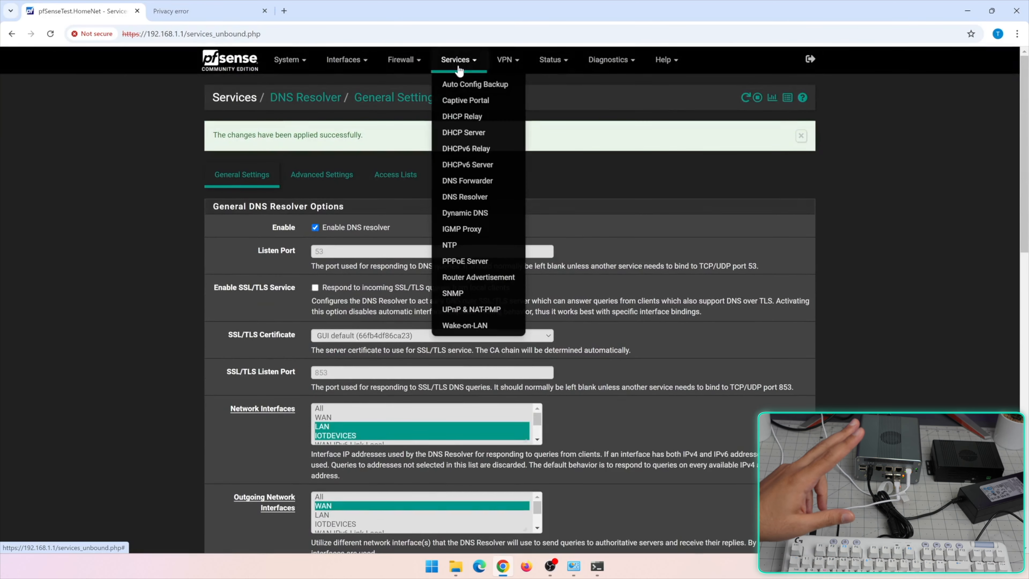
click(488, 136)
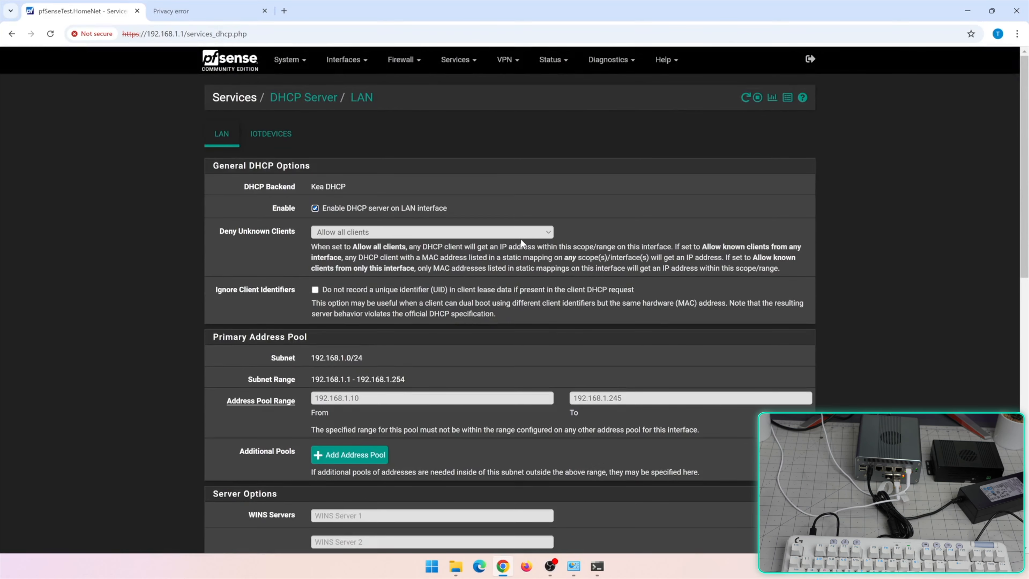
scroll(520, 238, down, 15)
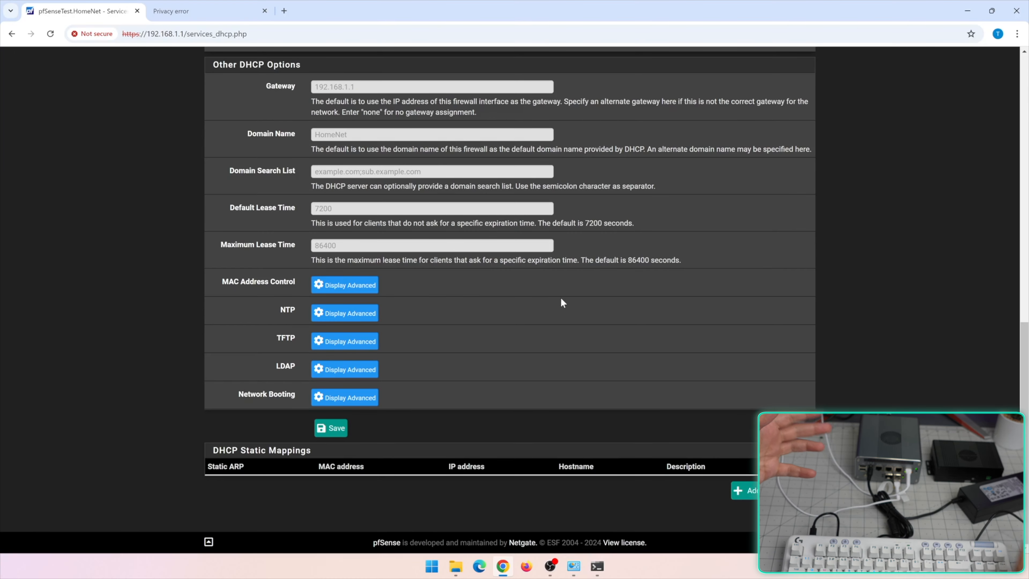
scroll(725, 357, up, 15)
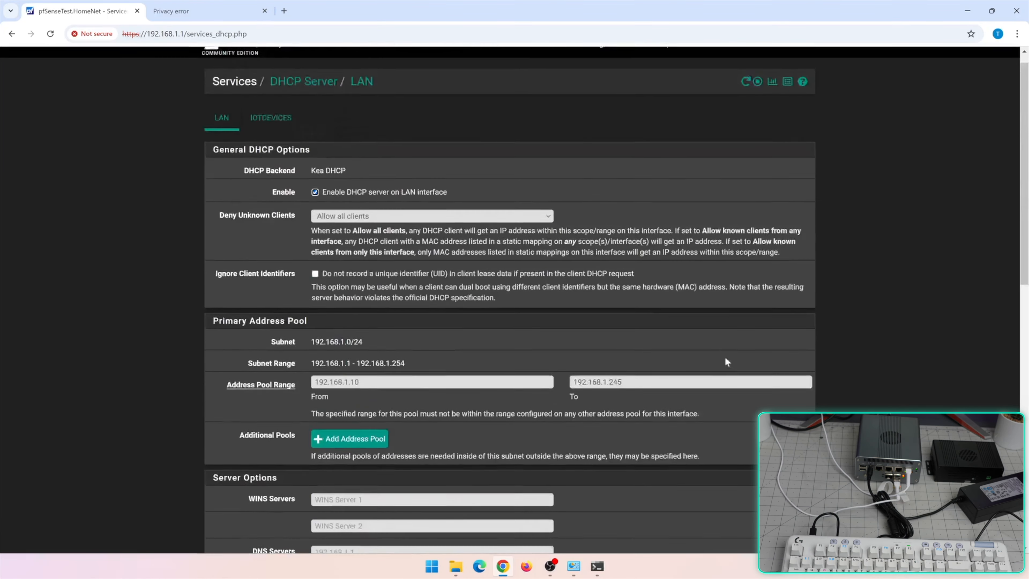
click(611, 60)
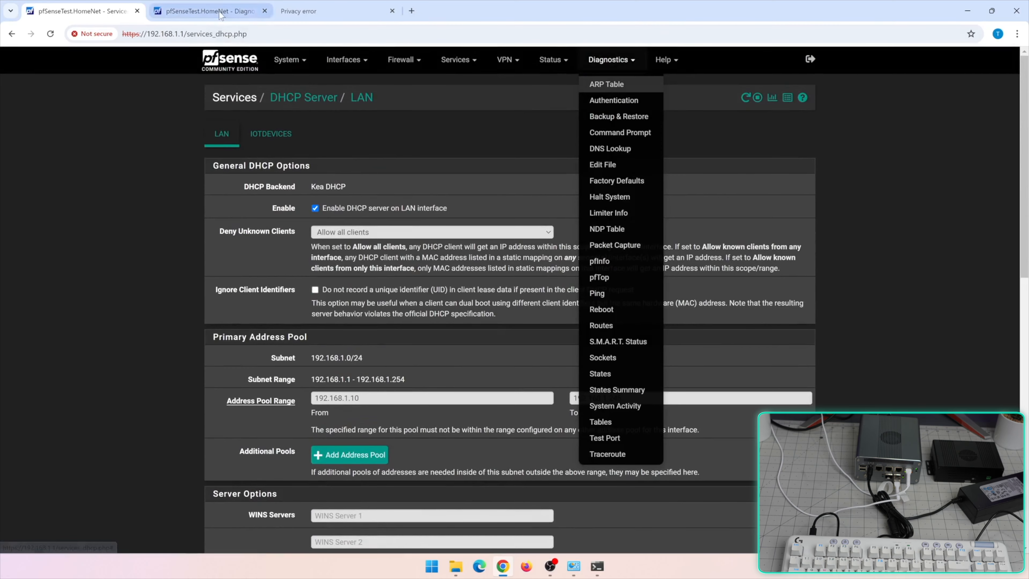
key(ctrl+Tab)
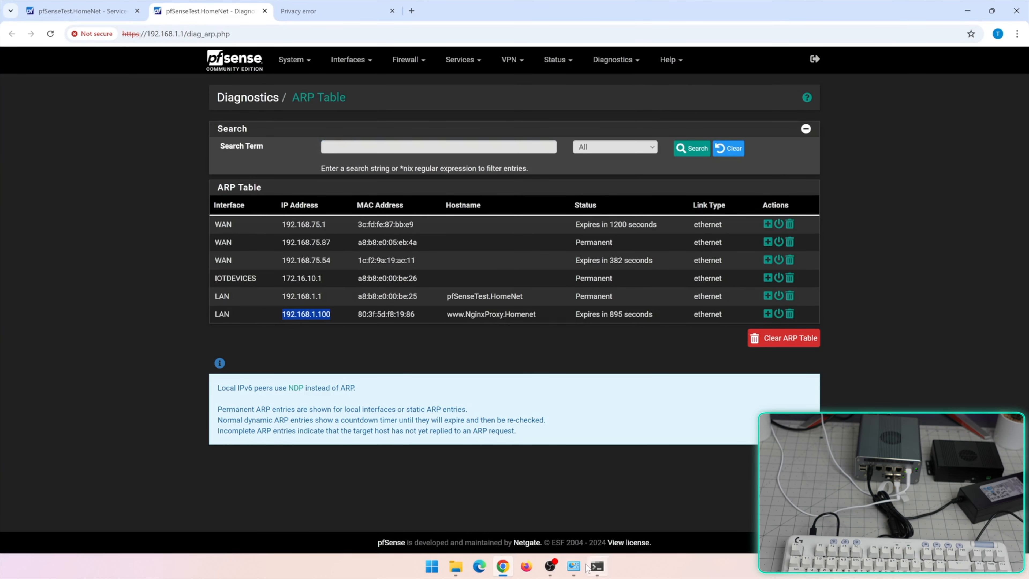
click(575, 567)
double_click(681, 184)
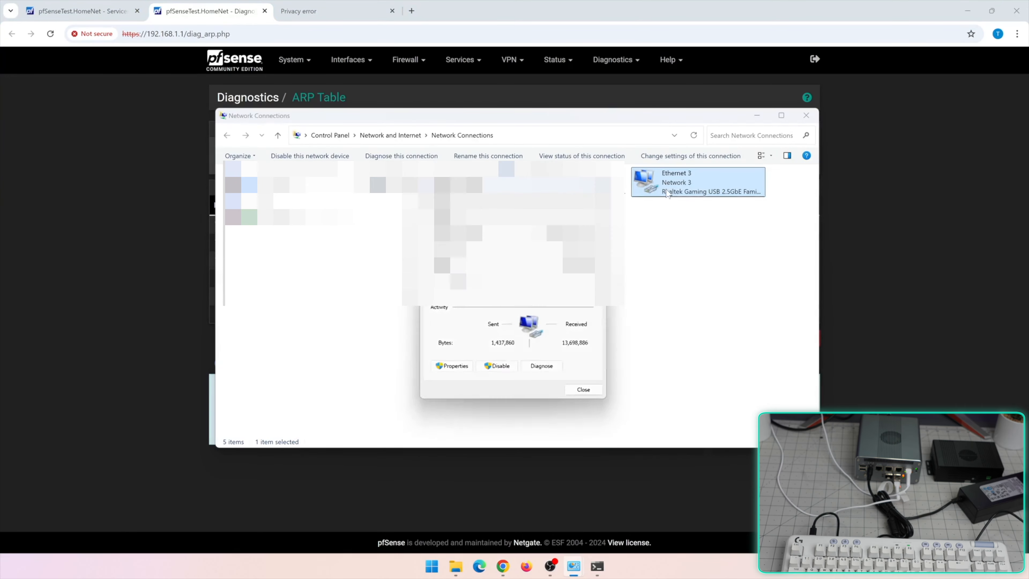
click(479, 295)
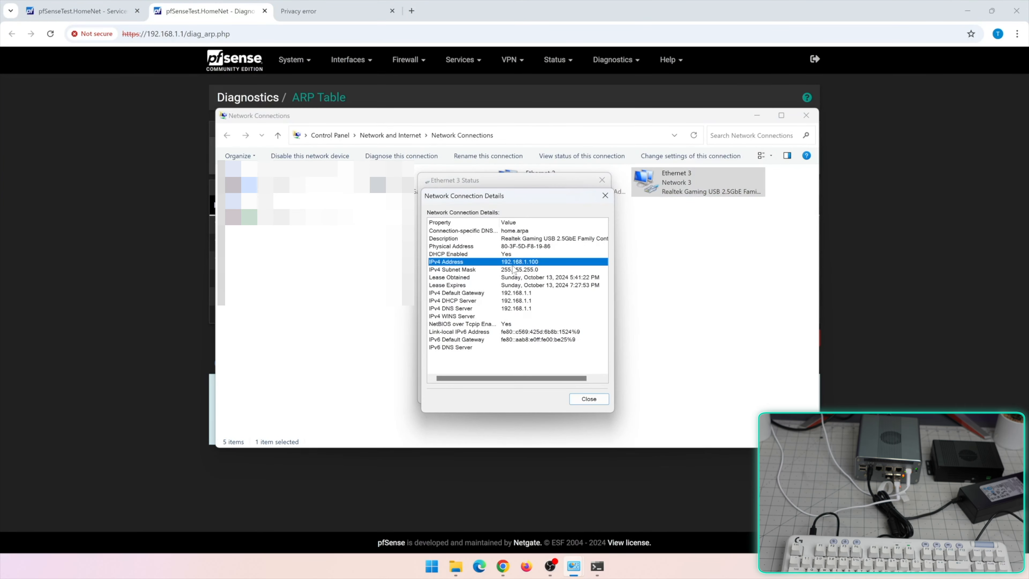
click(182, 258)
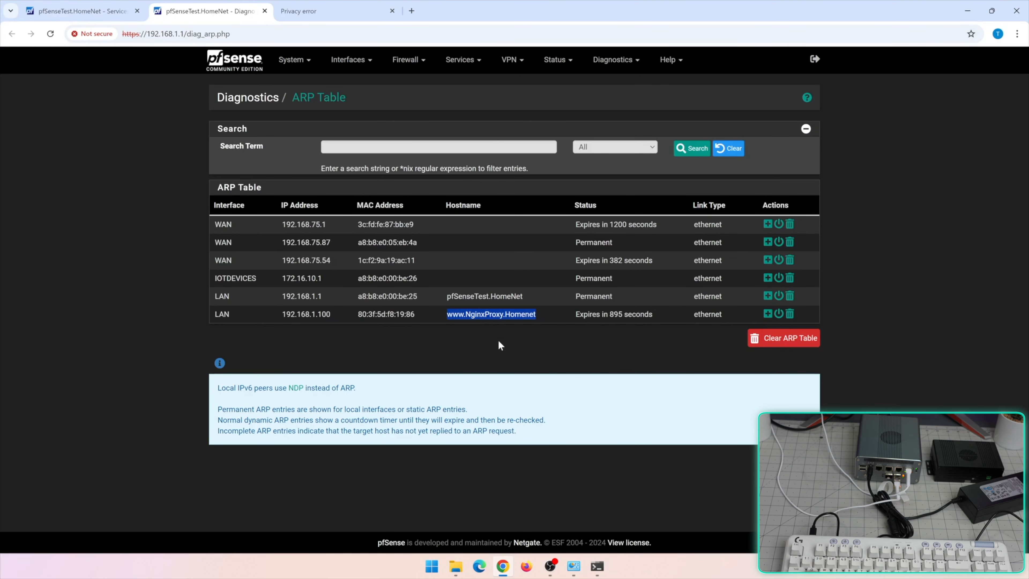
Draft a LAN static mapping described 'My Nginx Proxy machine' and try saving it
drag(331, 314, 286, 314)
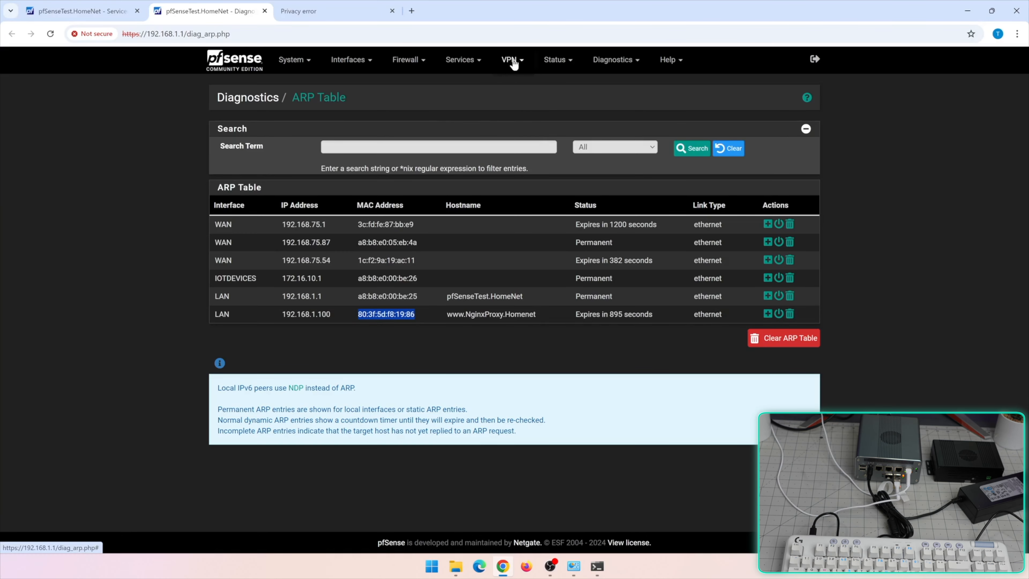
click(461, 60)
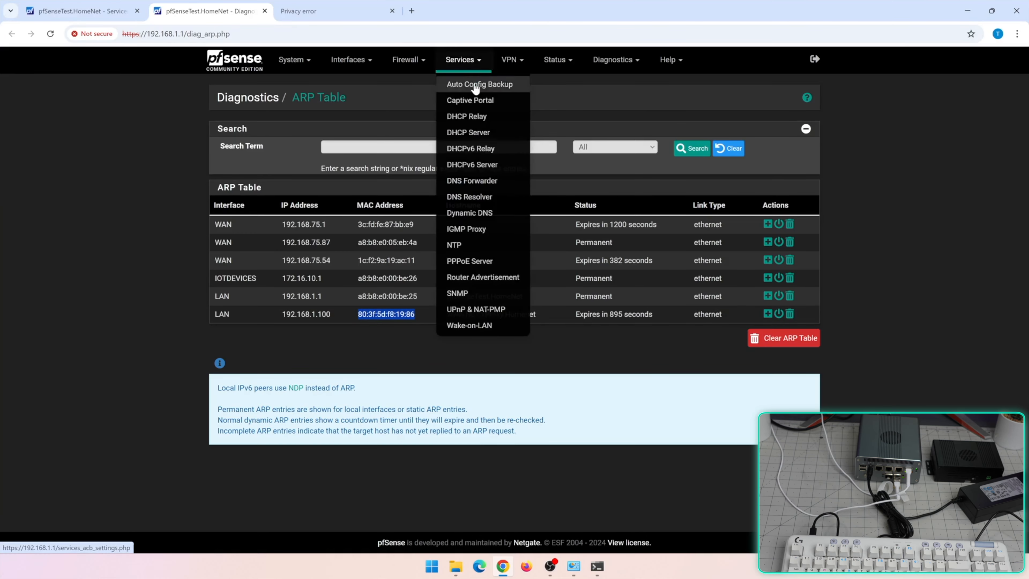
click(483, 132)
scroll(730, 406, down, 15)
click(741, 486)
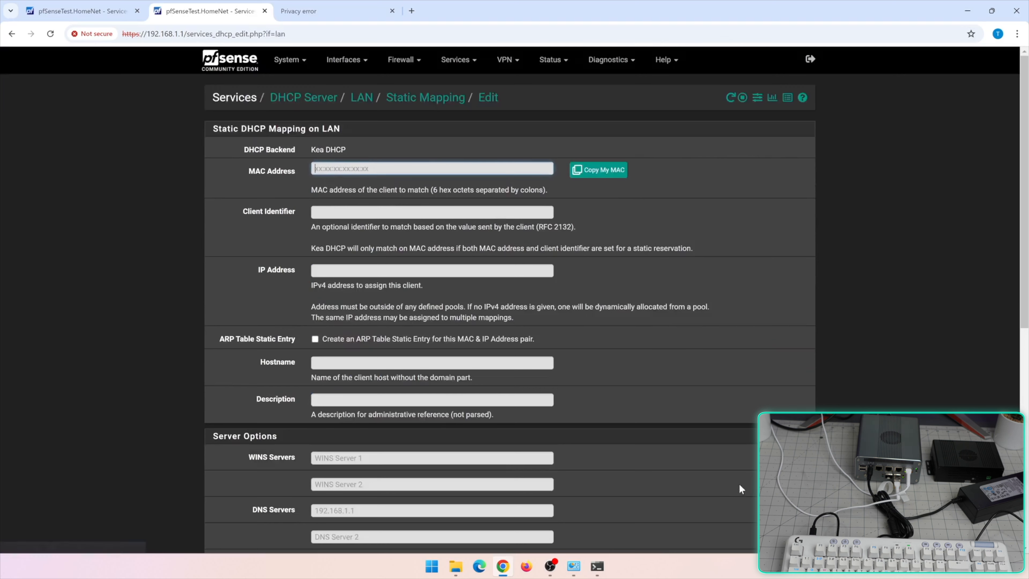
click(230, 256)
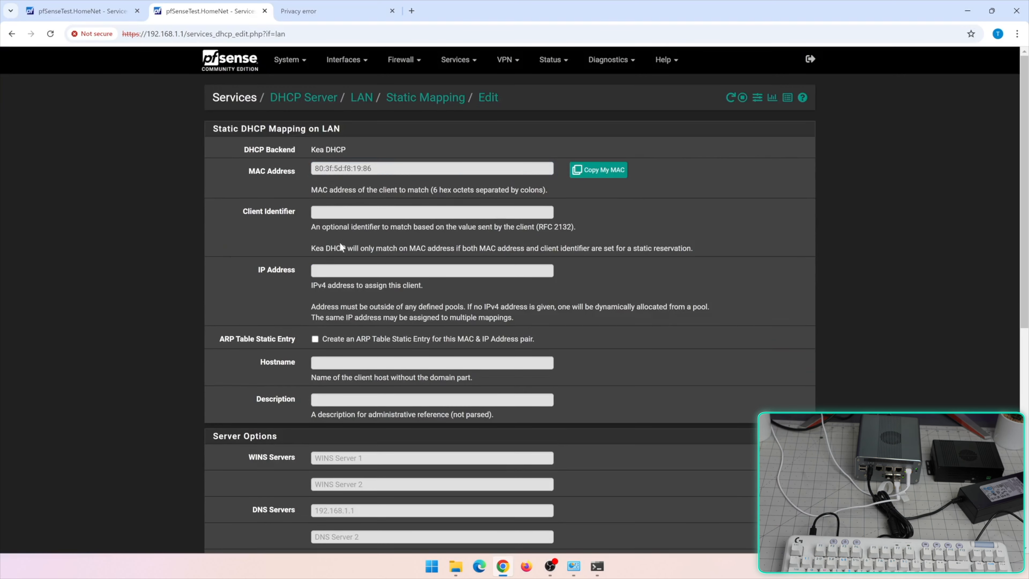
click(316, 270)
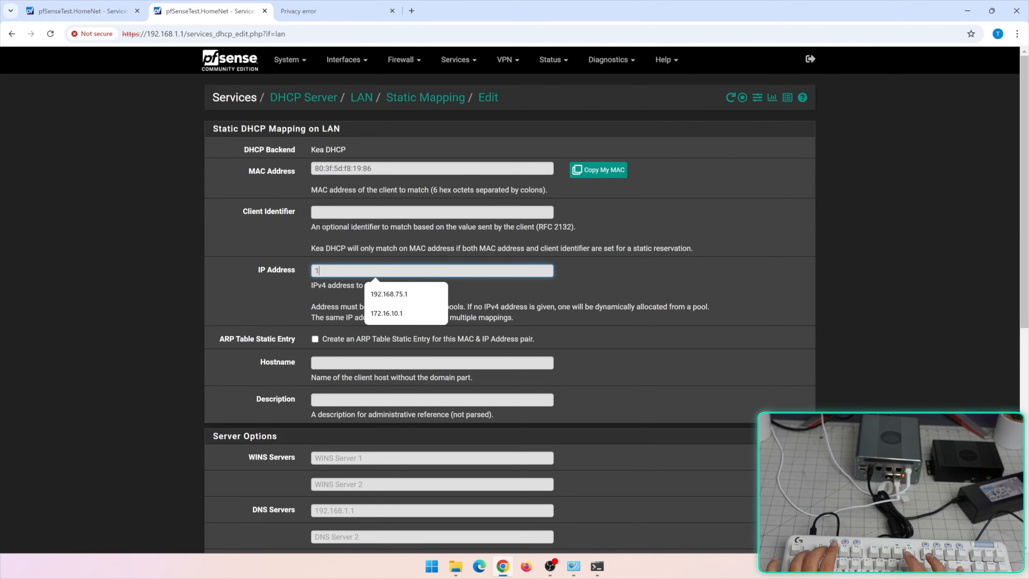
text(192.168.1.100)
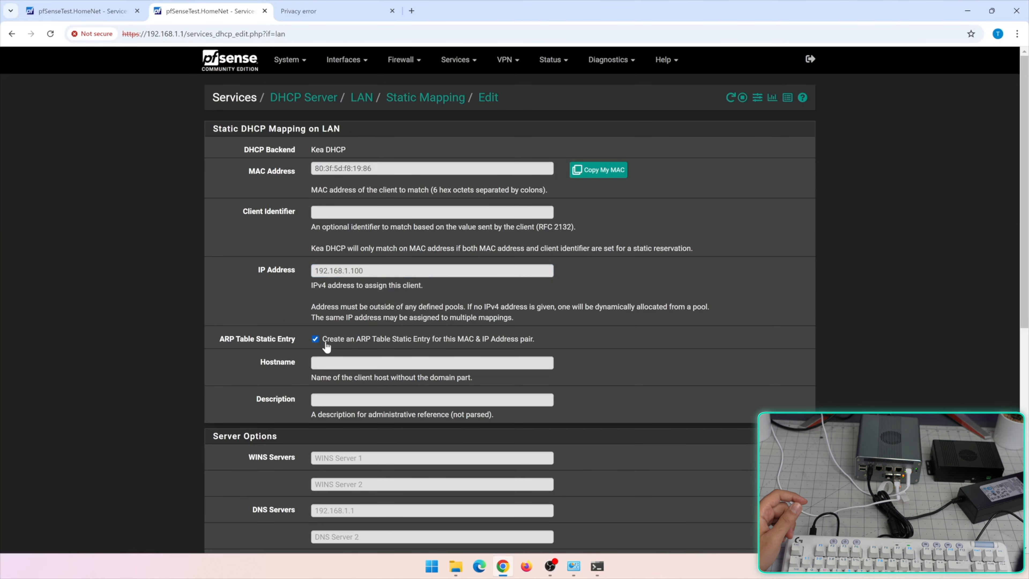
click(376, 363)
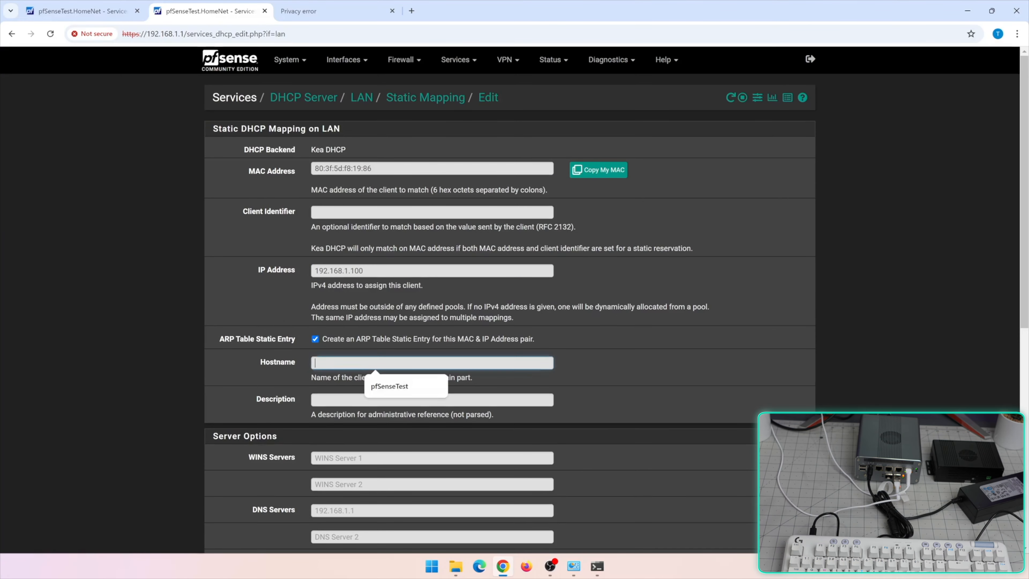
click(365, 400)
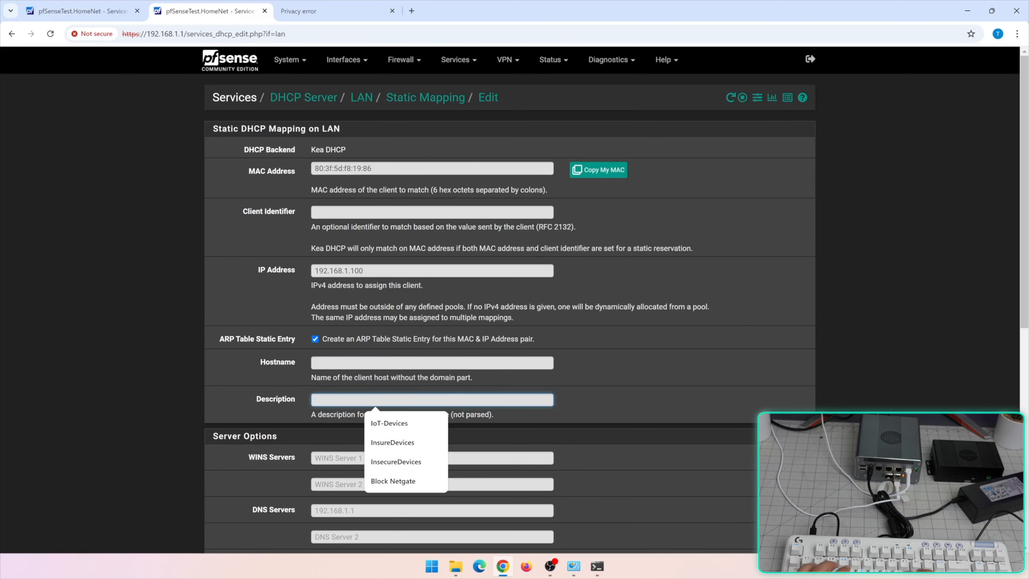
text(My Nginx Proxy)
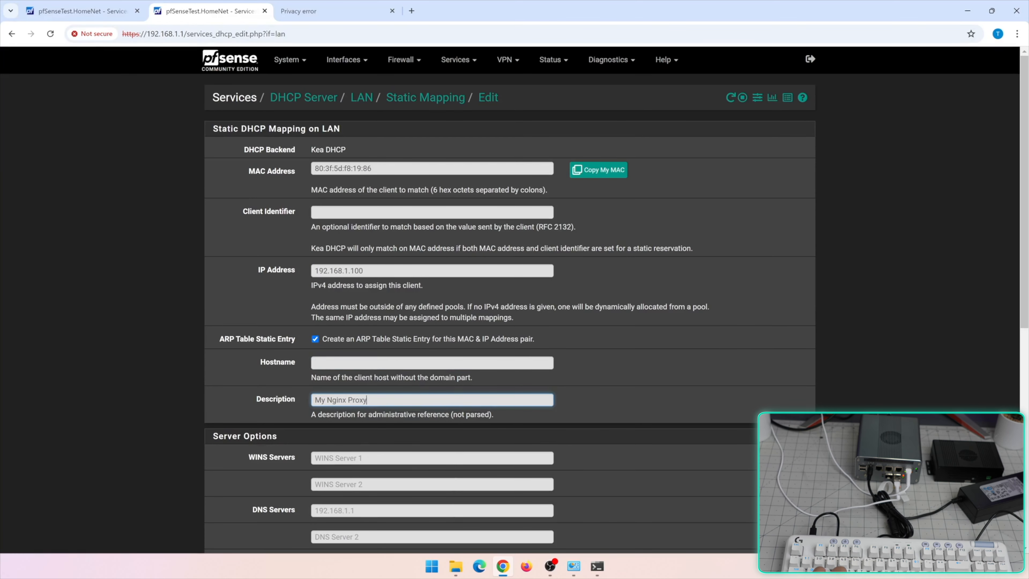
text( machine)
key(Return)
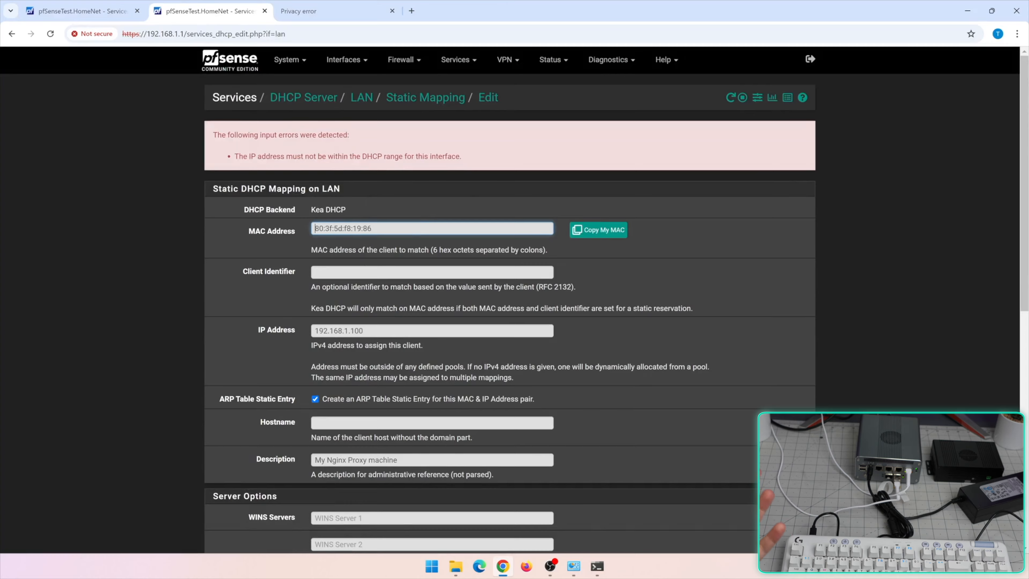
Return to the LAN DHCP settings and check the end of the address pool
scroll(383, 300, down, 1)
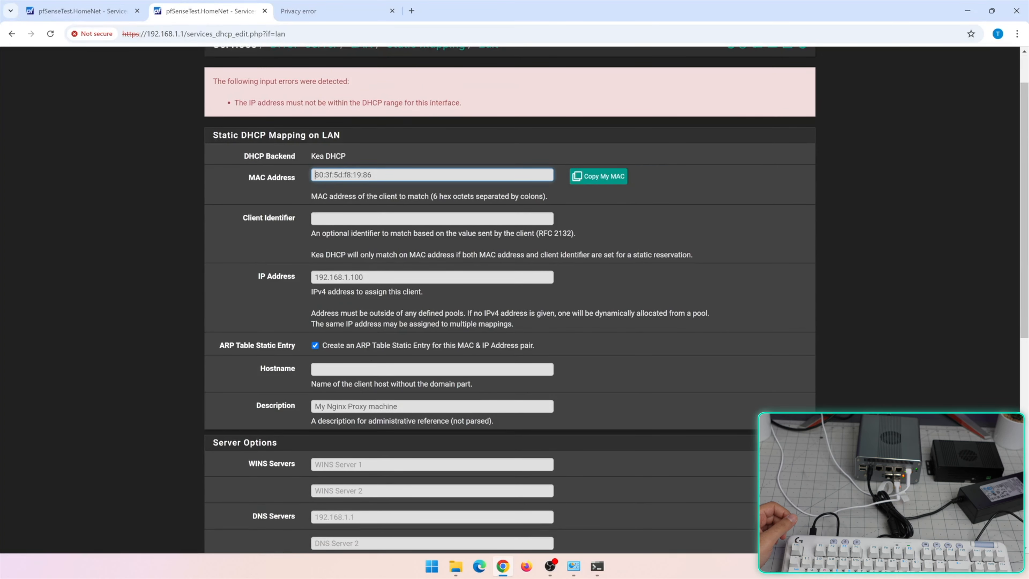
scroll(493, 137, up, 1)
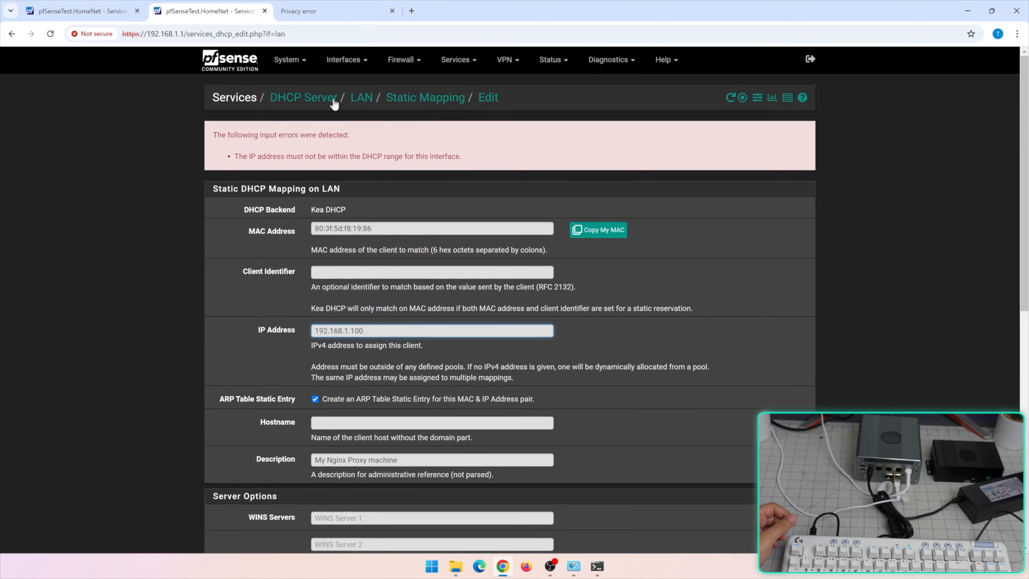
click(334, 104)
scroll(471, 366, down, 1)
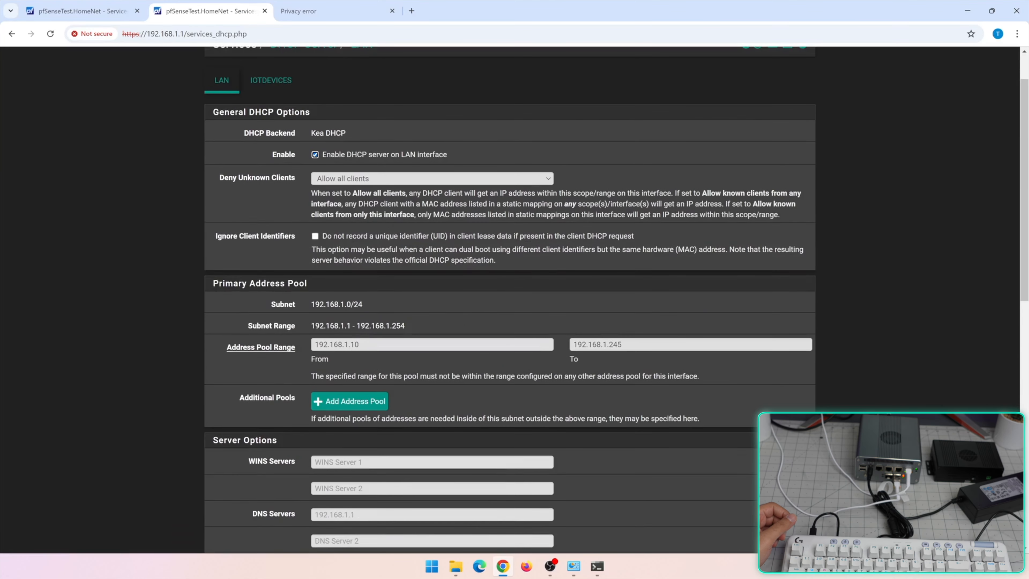
click(622, 344)
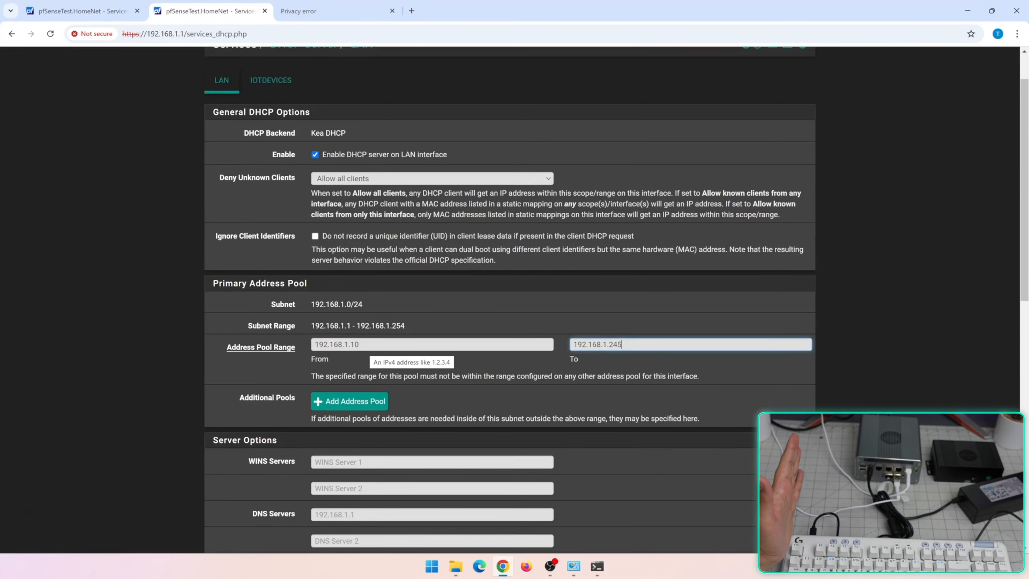
scroll(511, 300, up, 1)
scroll(428, 239, down, 10)
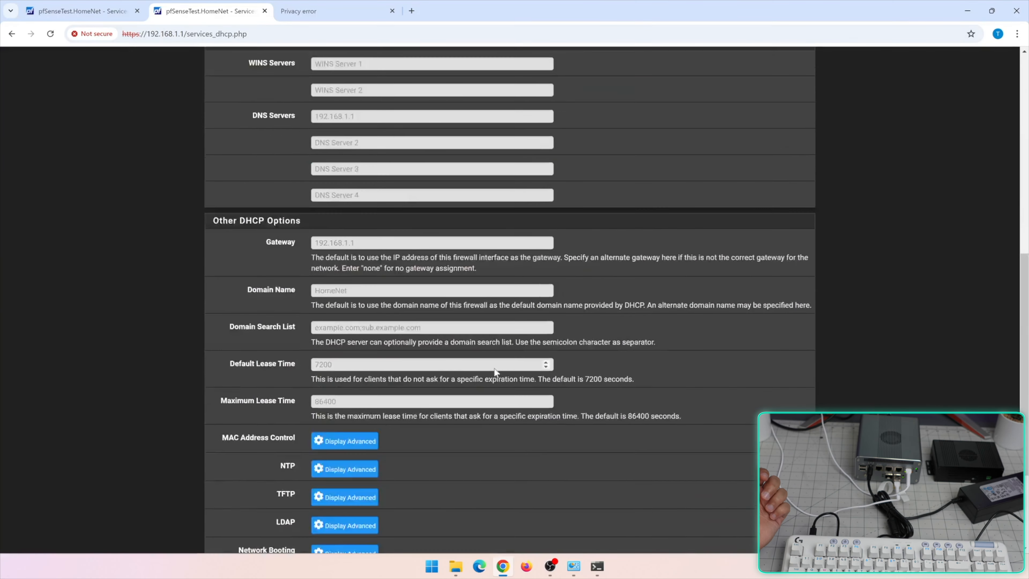
Save a static mapping reserving 192.168.1.9 for the pasted MAC address, then verify it
click(749, 490)
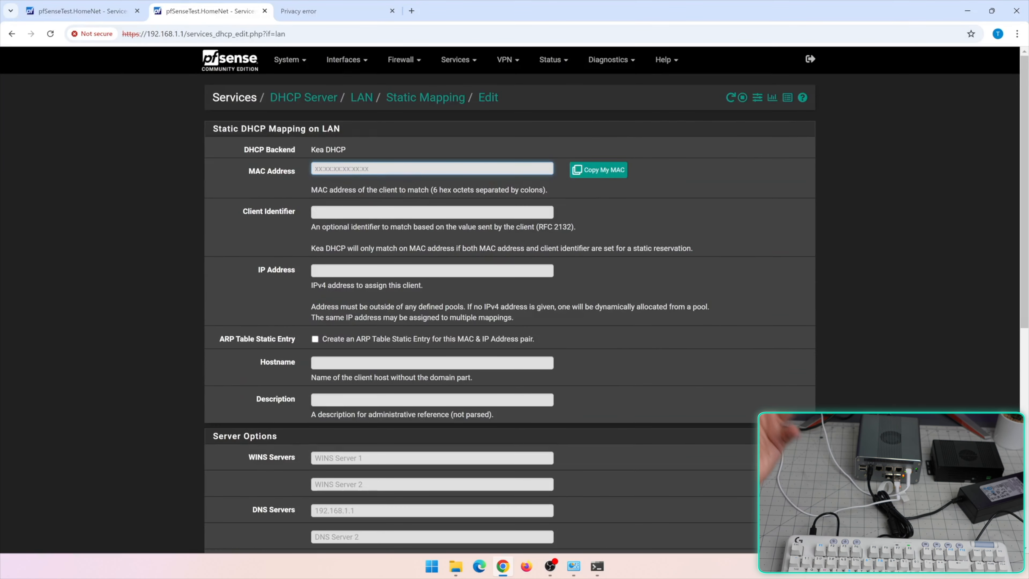
text(80:3f:5d:f8:19:86)
click(320, 271)
text(192.)
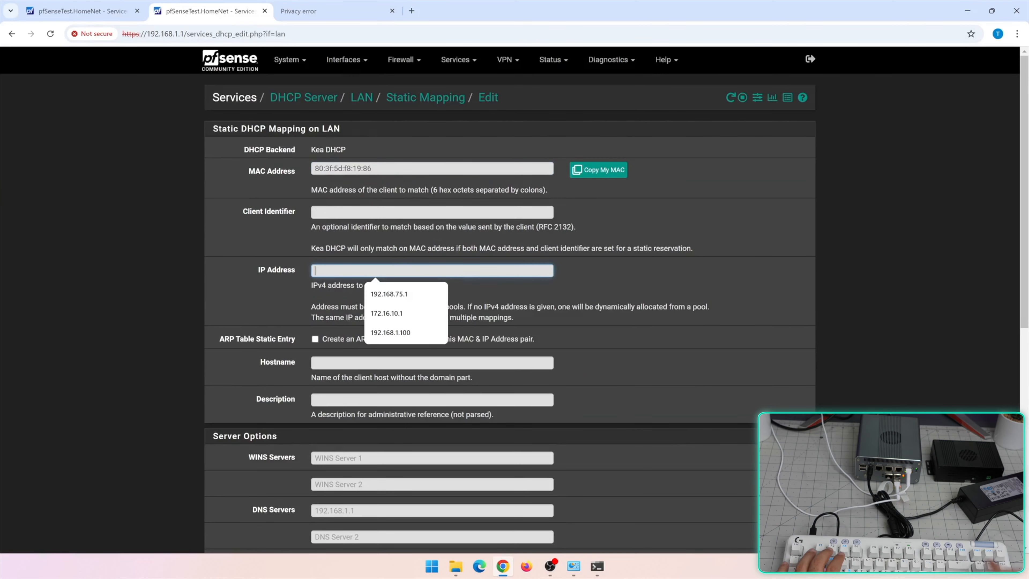
text(168.1.9)
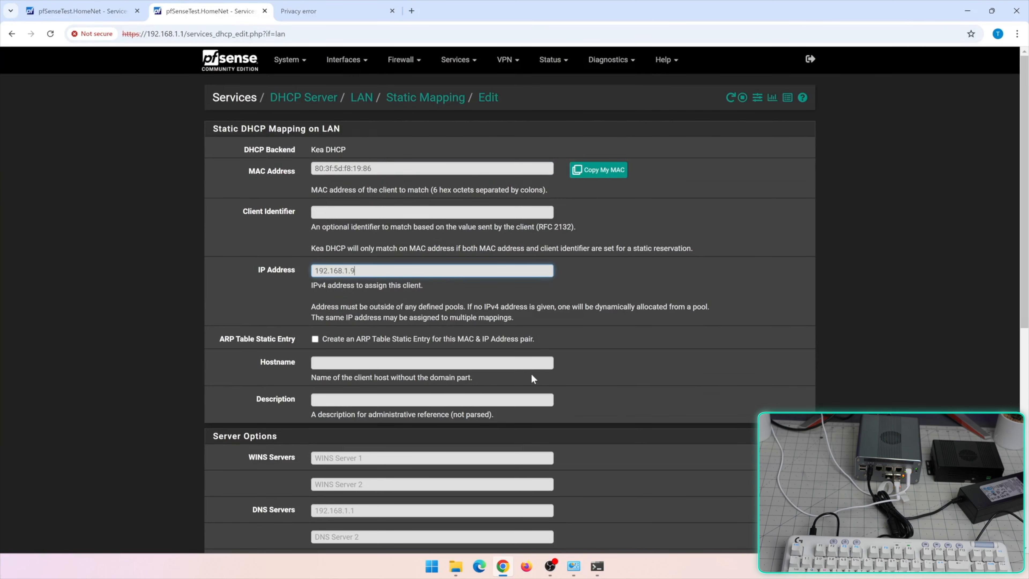
scroll(533, 379, down, 10)
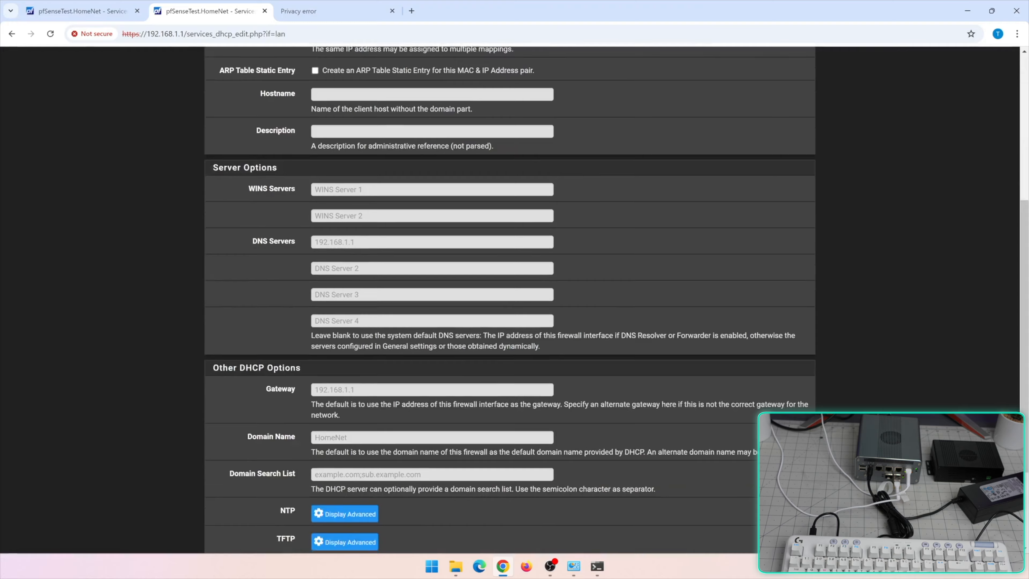
click(330, 495)
scroll(634, 381, down, 7)
scroll(634, 381, down, 8)
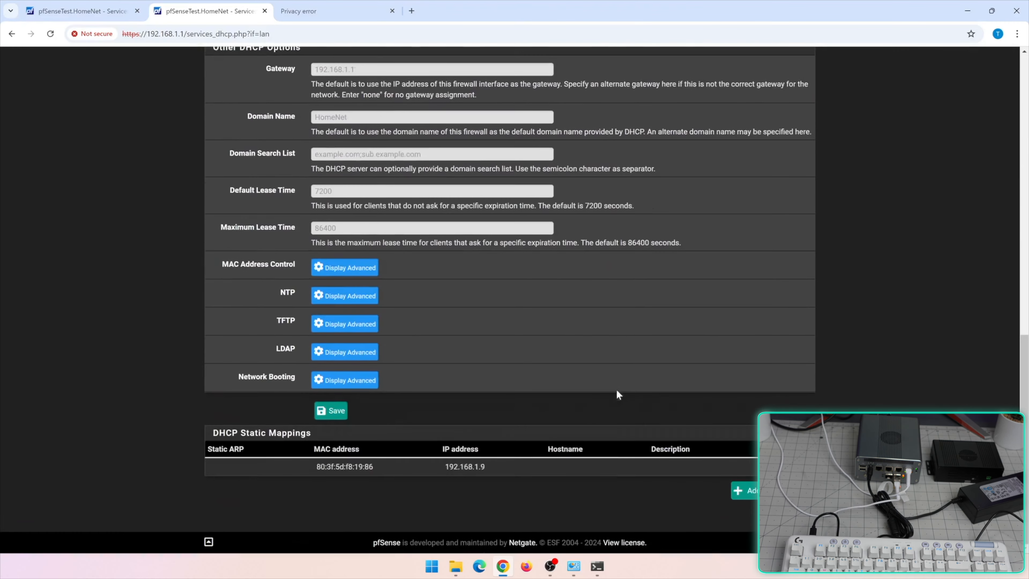
drag(384, 465, 327, 467)
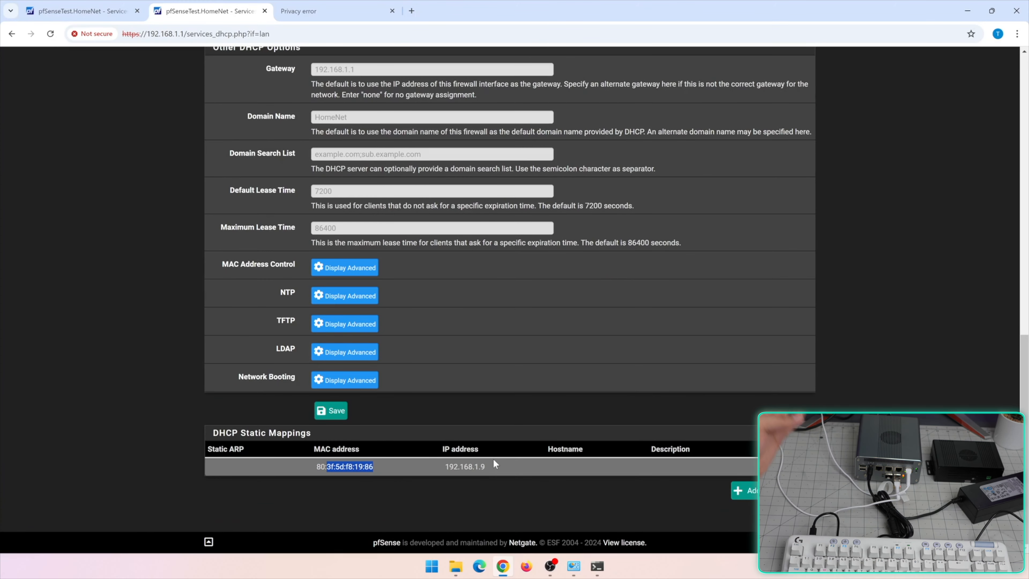
drag(493, 458, 439, 466)
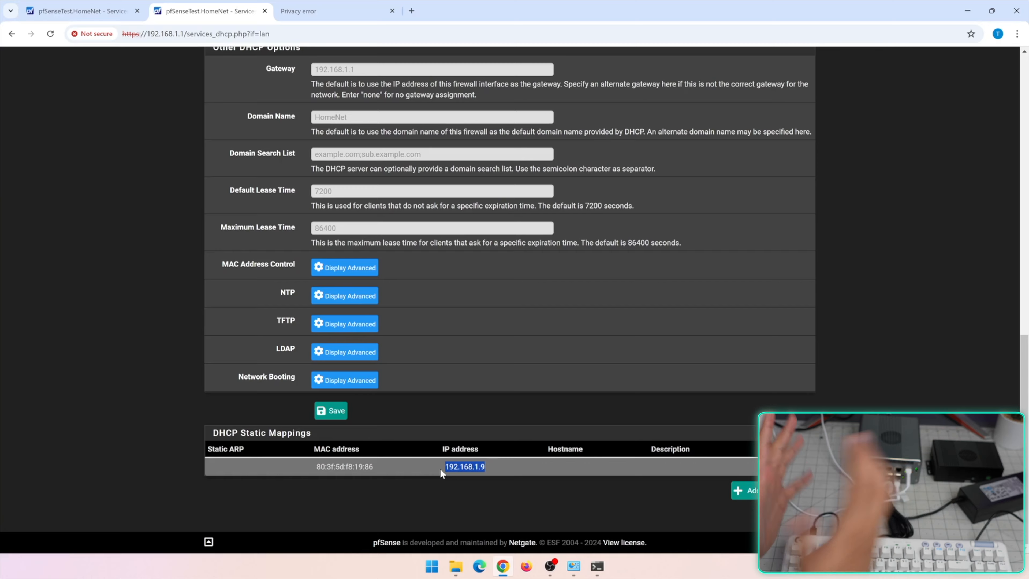
scroll(524, 98, up, 12)
Change the LAN address pool range to 192.168.1.2 through 192.168.1.200
click(478, 61)
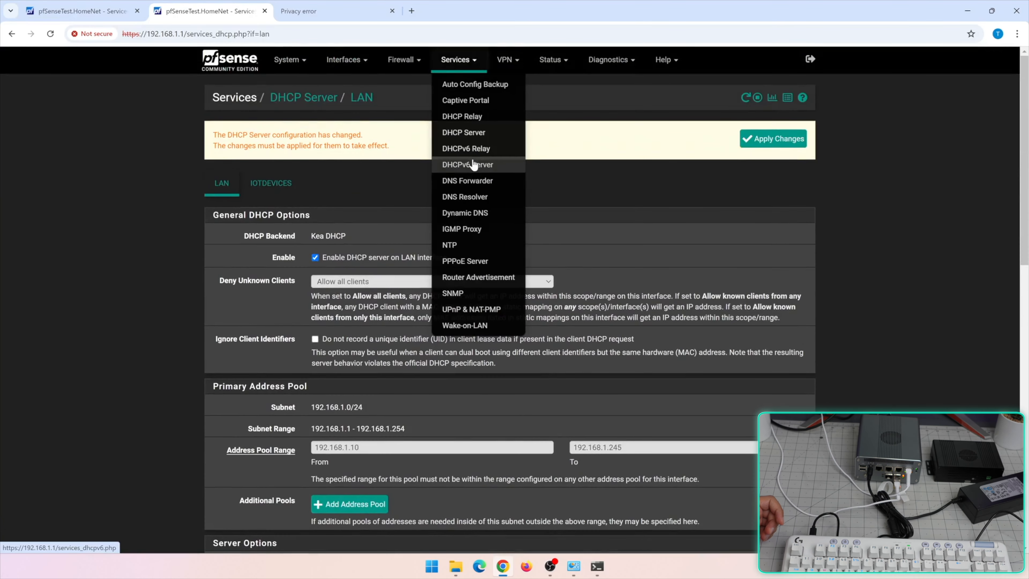
scroll(291, 325, down, 5)
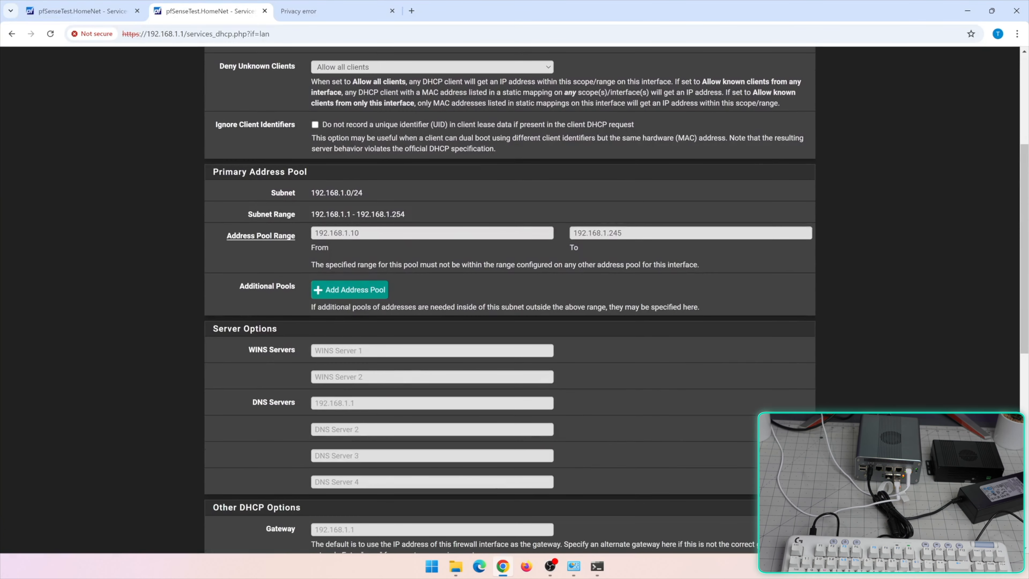
click(280, 399)
scroll(510, 300, down, 5)
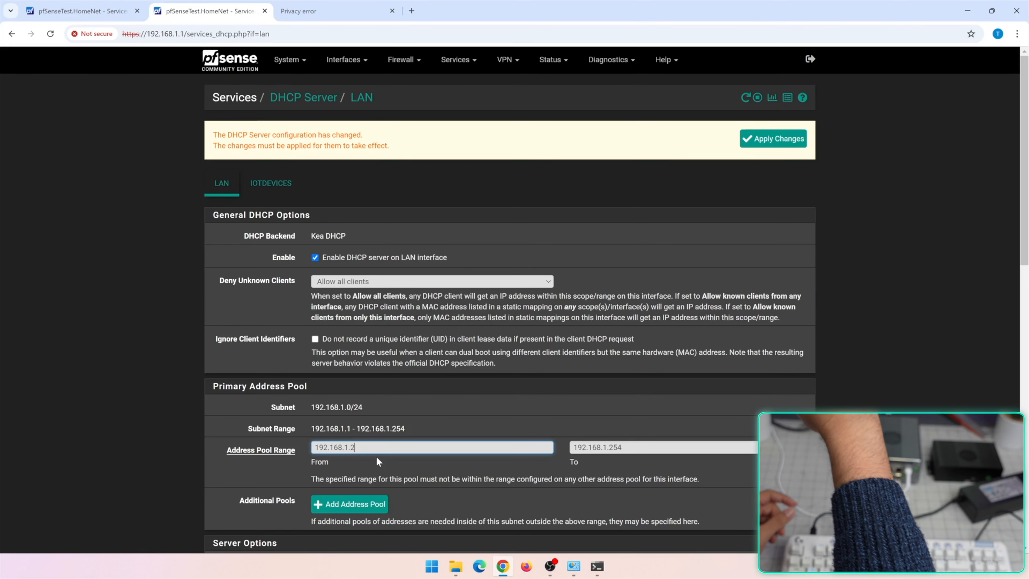
key(Tab)
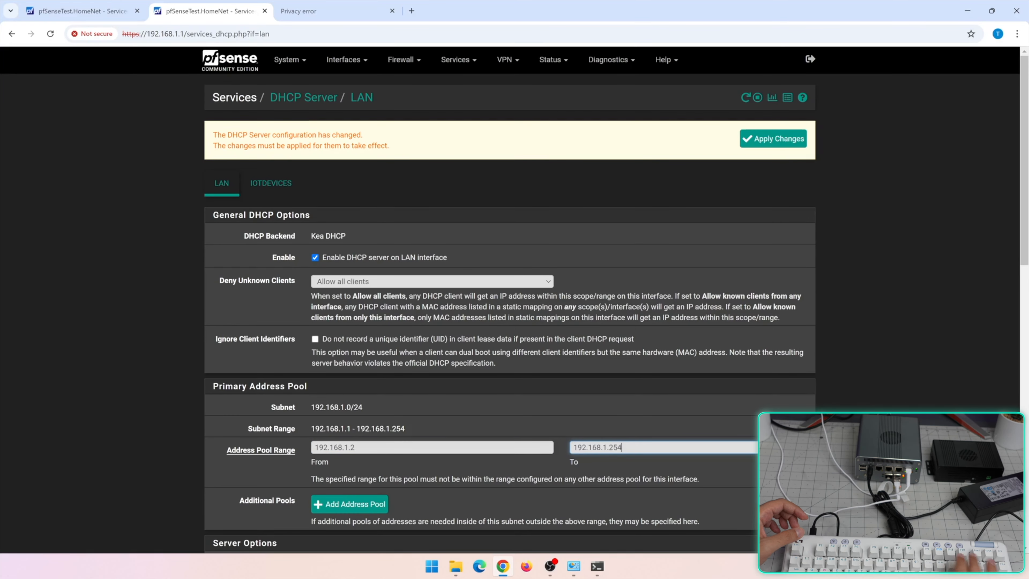
text(200)
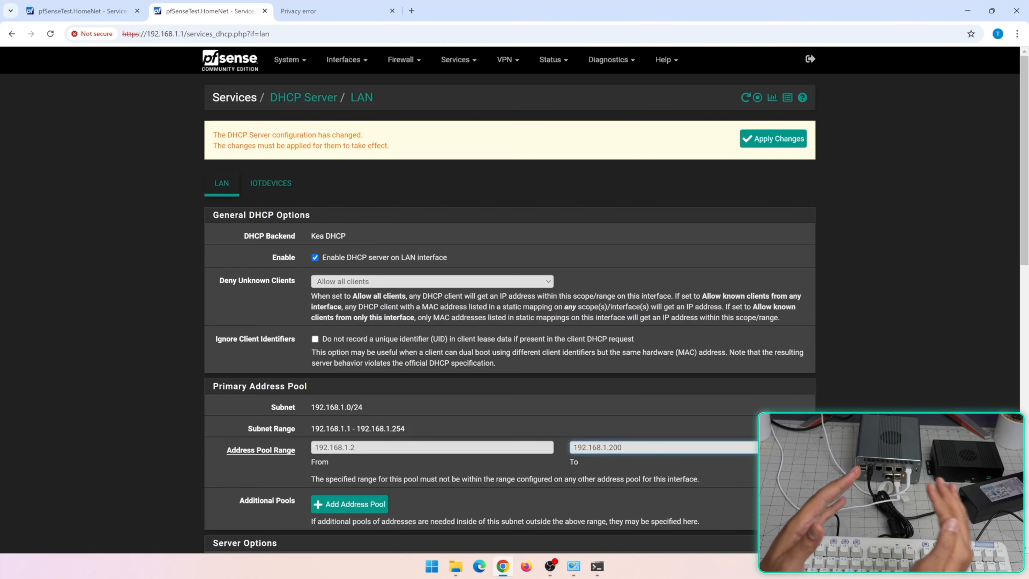
click(476, 65)
Enable responding to SSL/TLS queries from local clients; review the LAN and IOTDEVICES interfaces
click(466, 198)
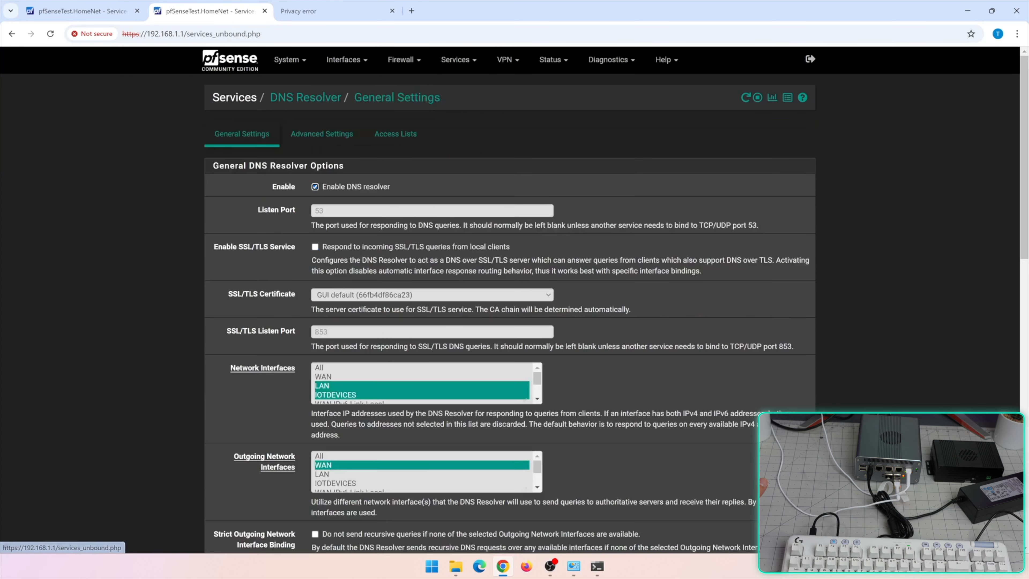
scroll(512, 357, down, 1)
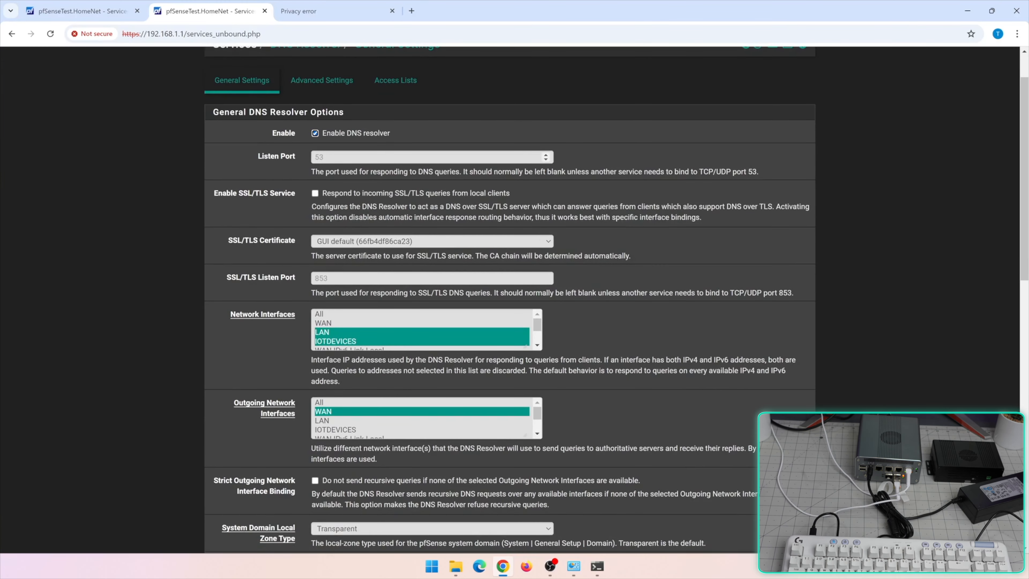
double_click(706, 171)
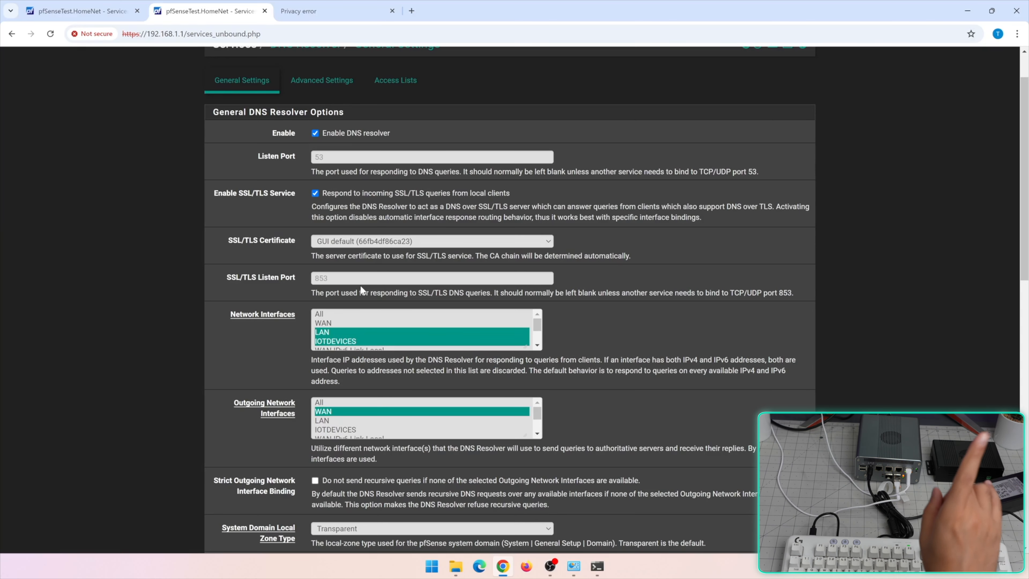
scroll(494, 330, down, 2)
scroll(494, 329, up, 4)
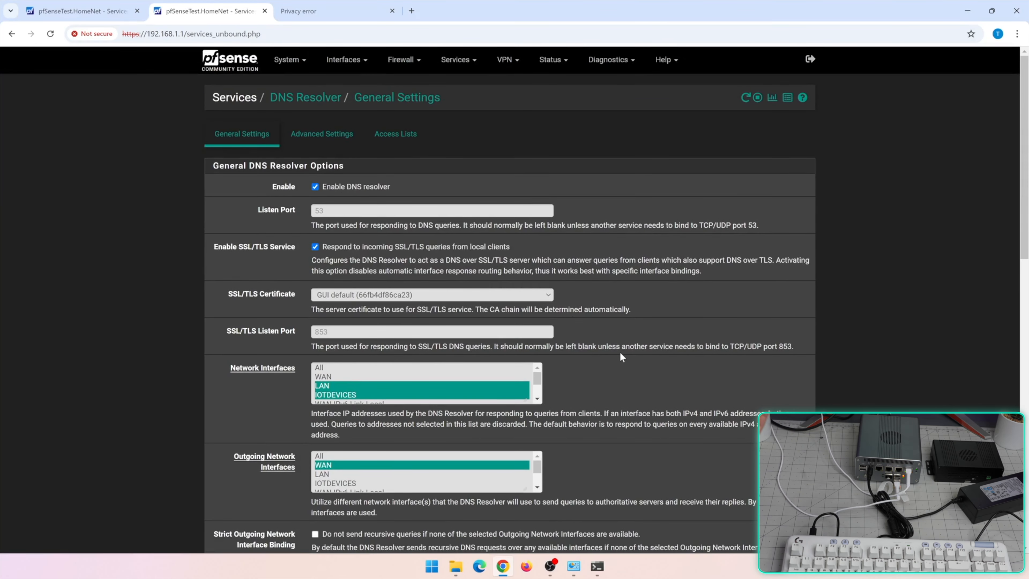
scroll(252, 310, down, 3)
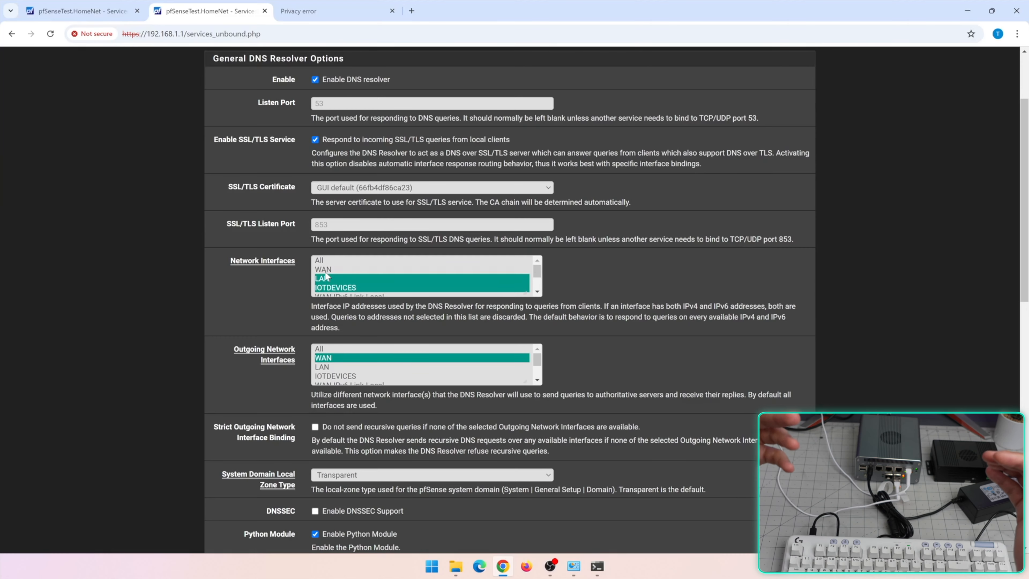
Keep WAN as the DNS Resolver's outgoing interface and review the forwarding settings
scroll(385, 367, down, 2)
scroll(271, 369, up, 3)
scroll(223, 393, down, 5)
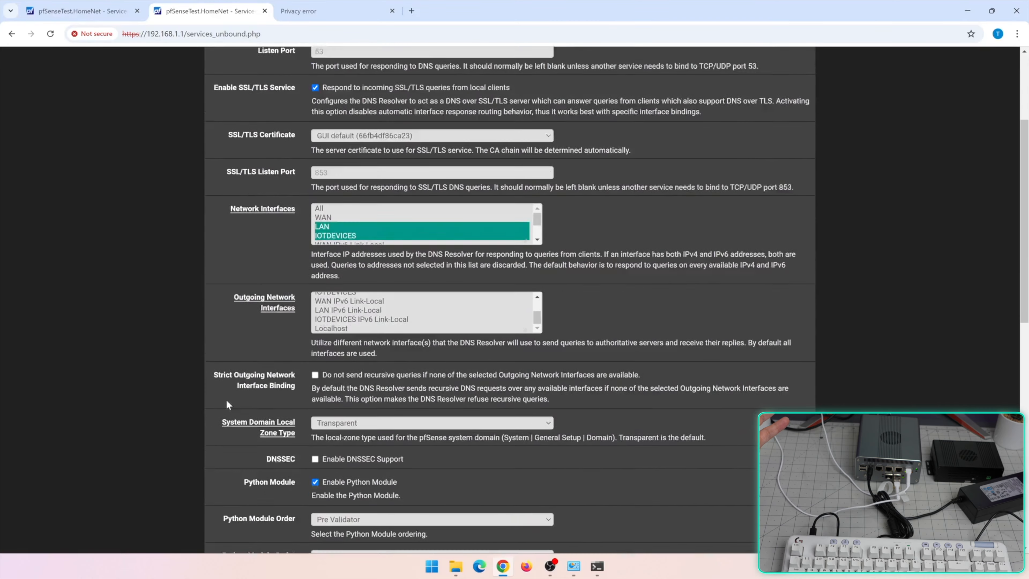
scroll(365, 260, up, 3)
click(323, 251)
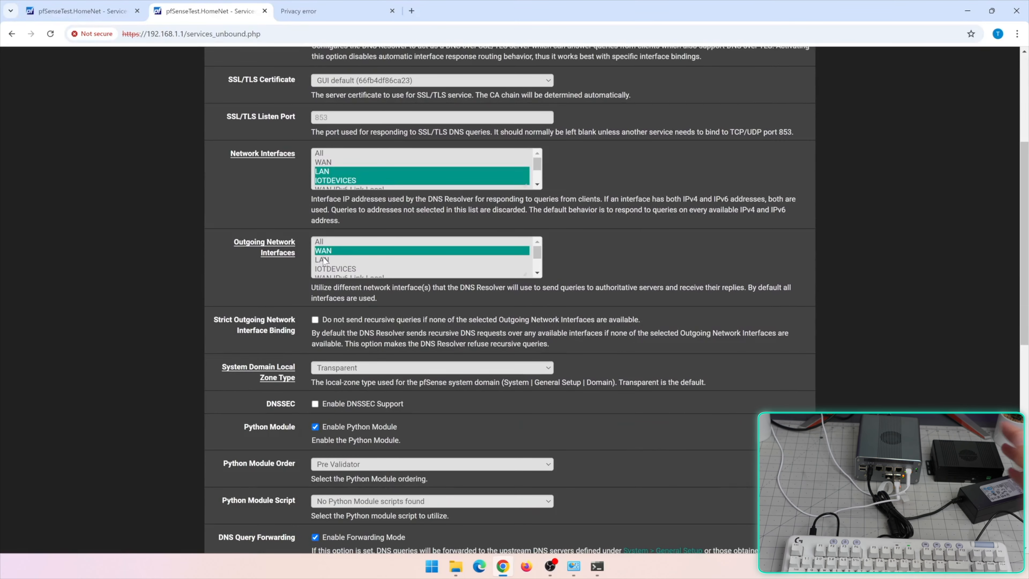
scroll(297, 294, down, 3)
scroll(288, 309, down, 1)
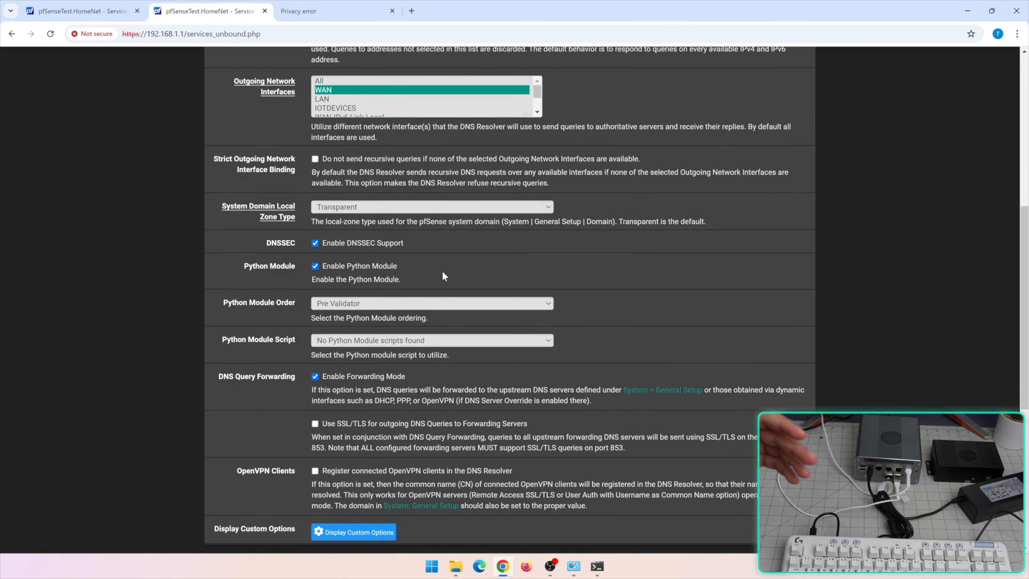
scroll(445, 276, down, 1)
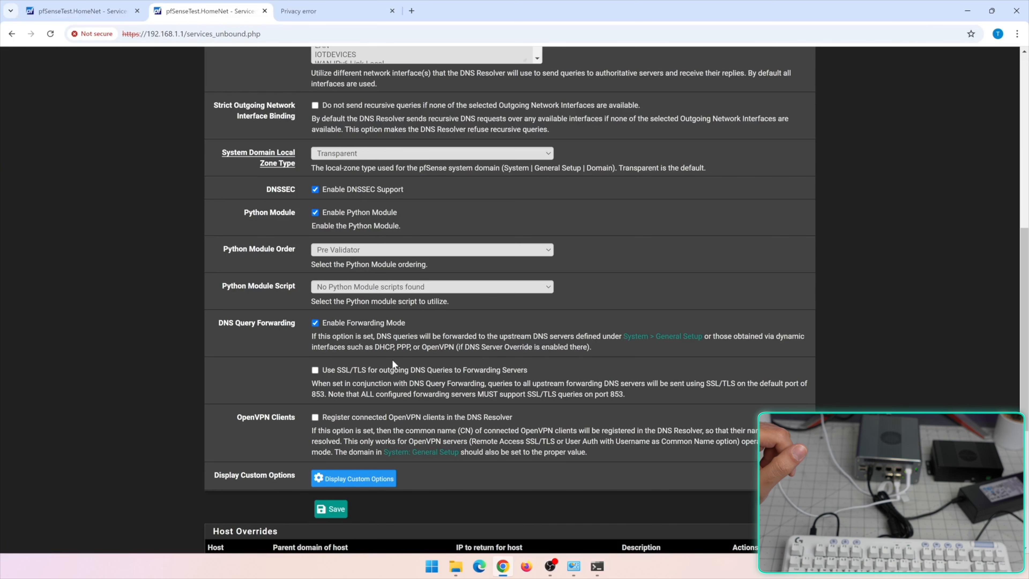
scroll(430, 411, down, 1)
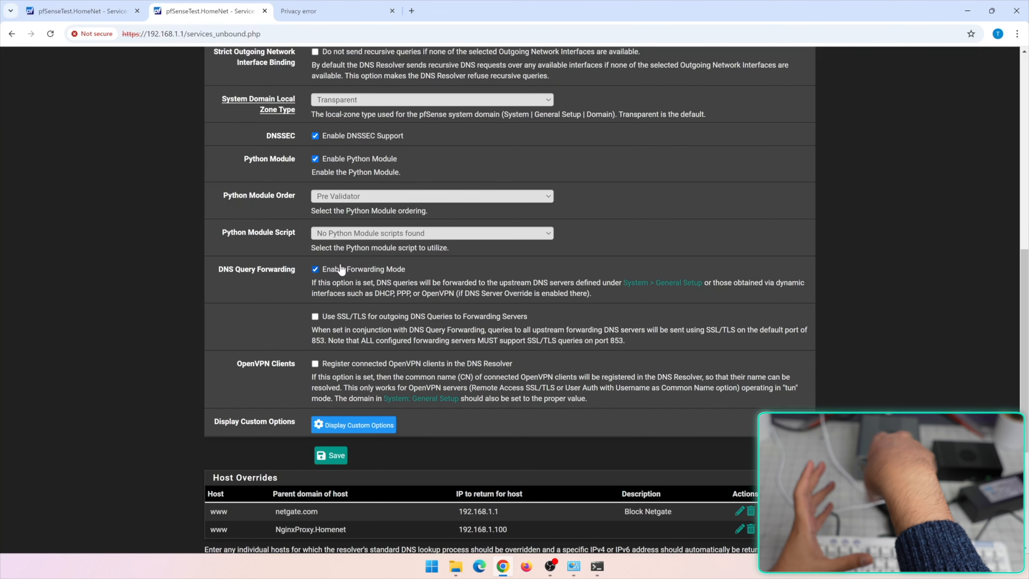
scroll(454, 299, down, 4)
scroll(445, 378, up, 3)
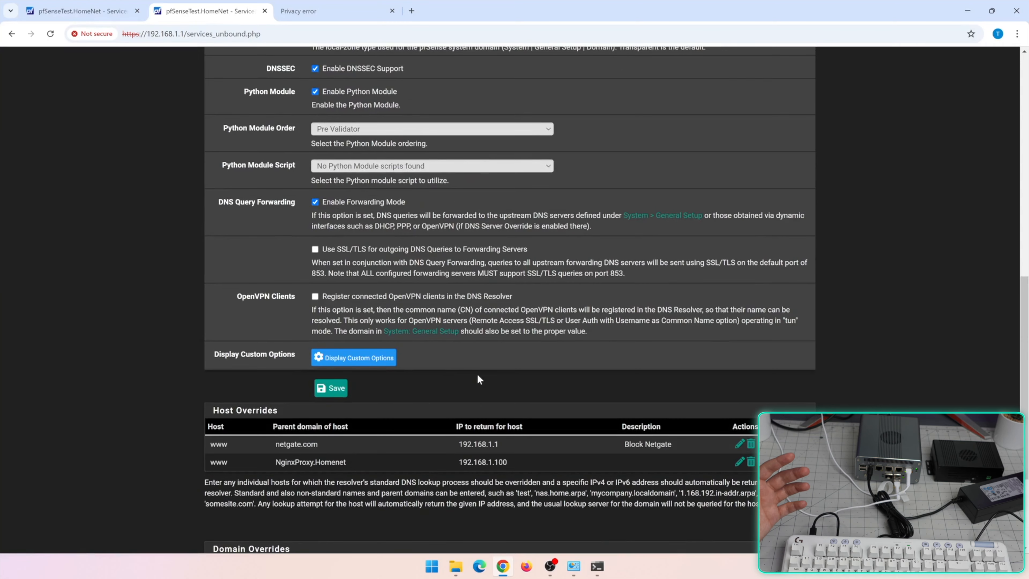
scroll(478, 379, up, 1)
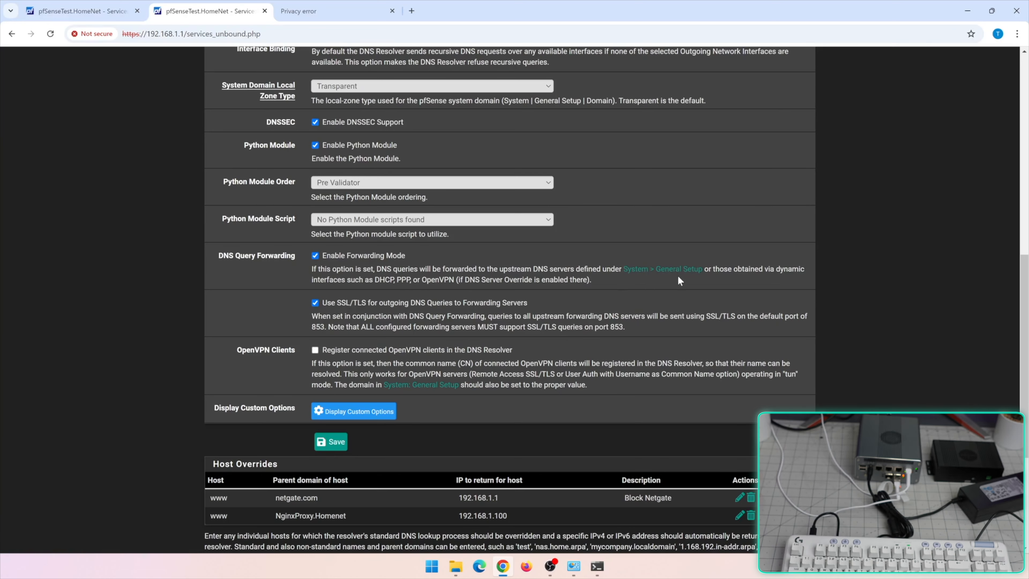
Search the web for 'cloudfare dns over tls IP', then return to the pfSense tab
key(ctrl+t)
text(cloudfare dns over tls IP)
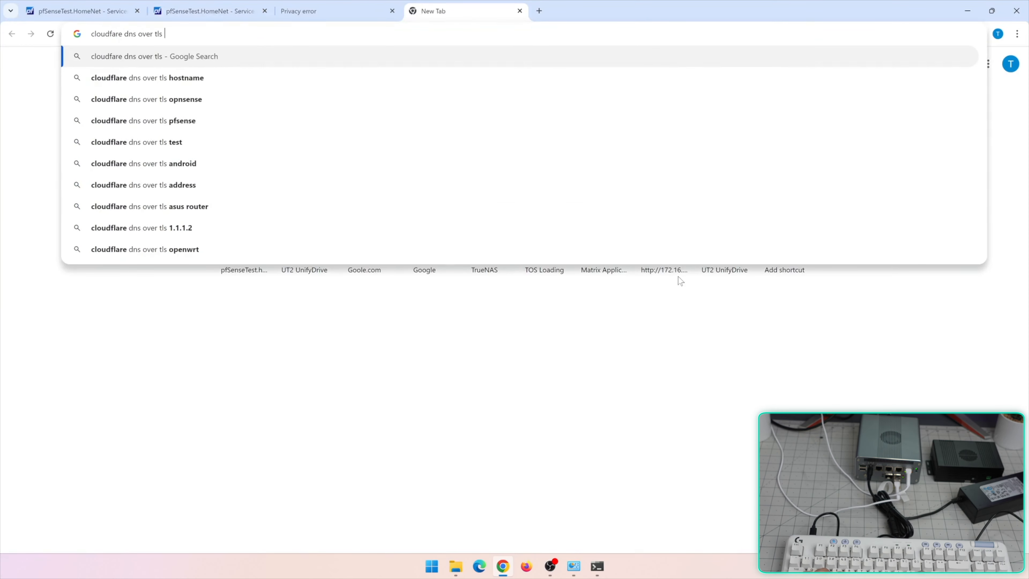
key(Return)
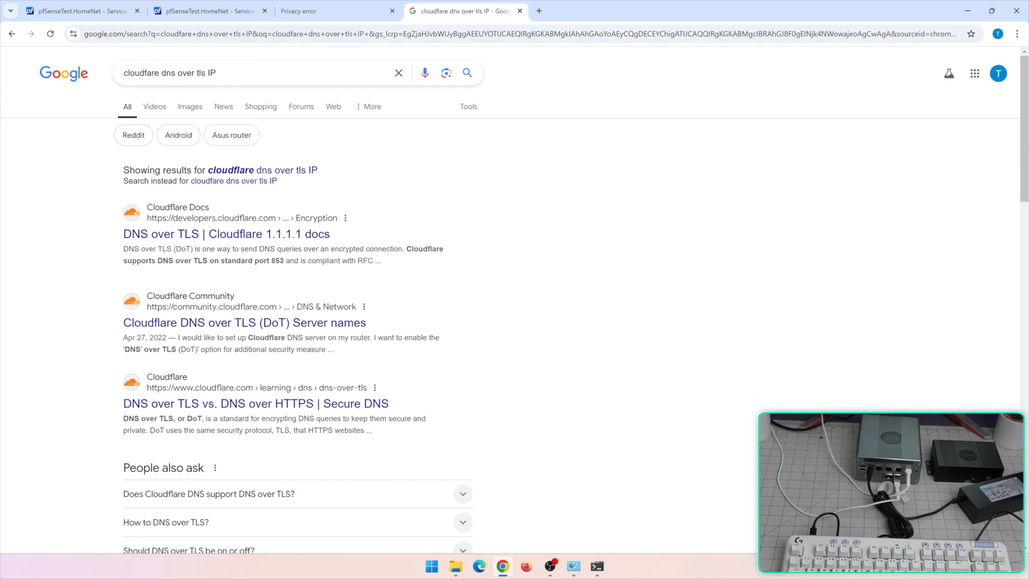
key(ctrl+shift+Tab)
click(193, 14)
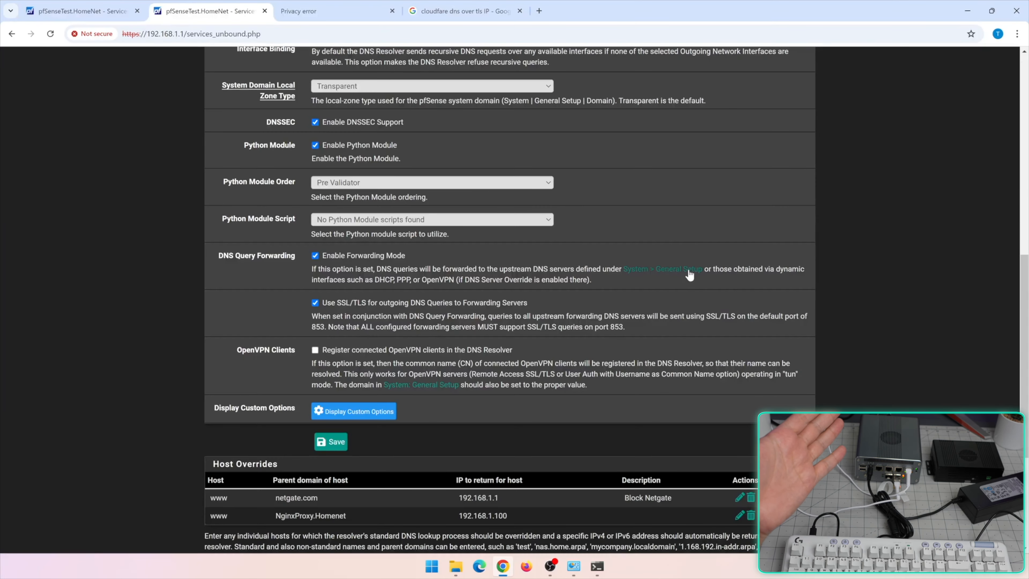
Confirm upstream DNS 1.1.1.1 in General Setup, then enable SSL/TLS for outgoing resolver queries
click(672, 280)
click(350, 285)
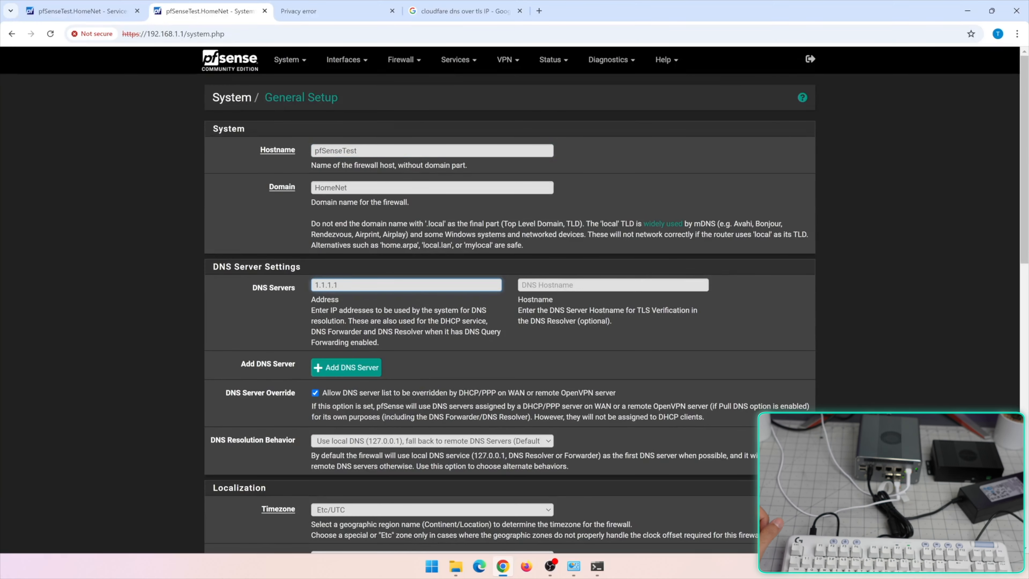
click(457, 60)
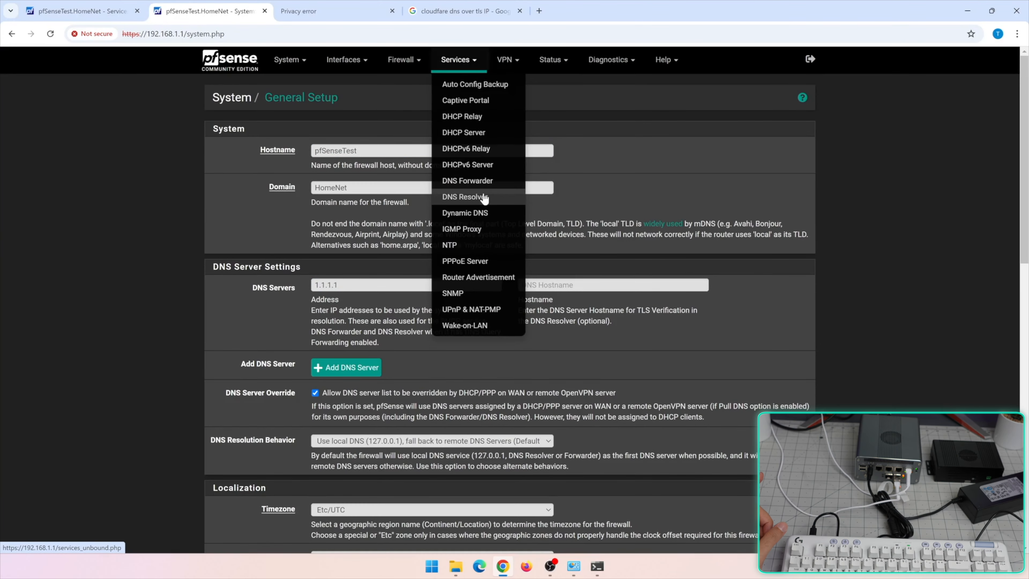
click(484, 198)
scroll(482, 193, down, 10)
click(396, 216)
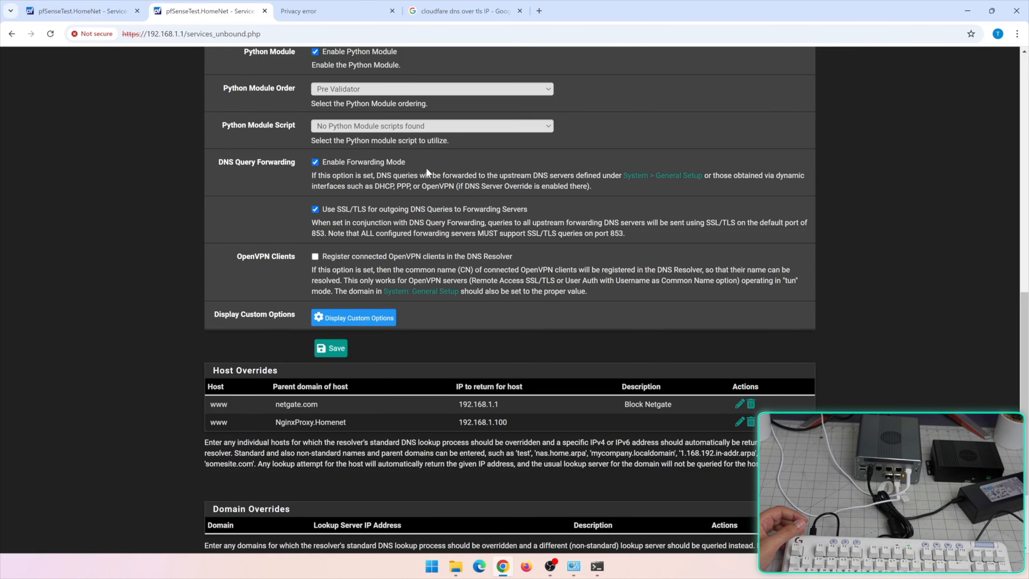
scroll(437, 281, up, 5)
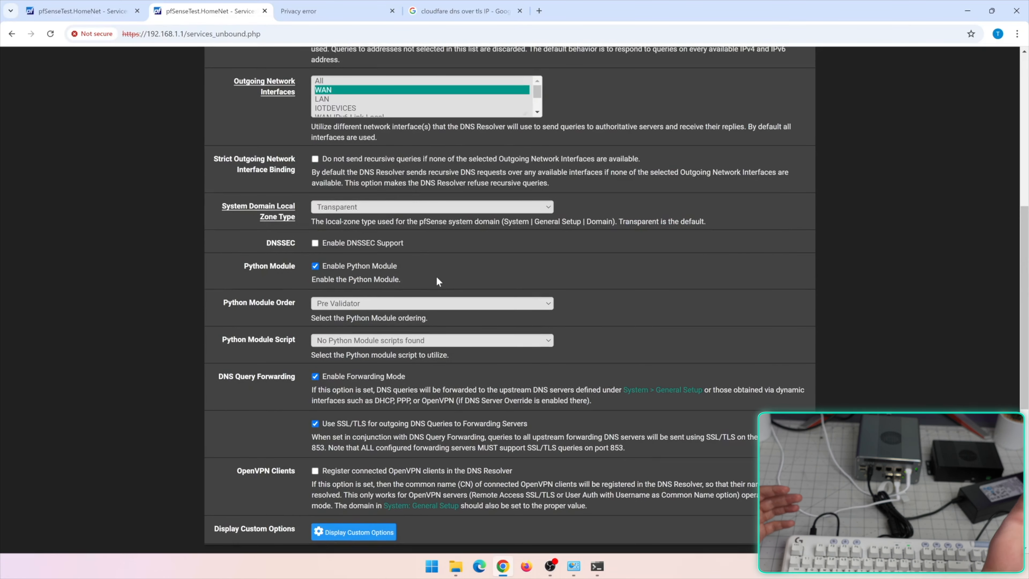
scroll(434, 274, up, 6)
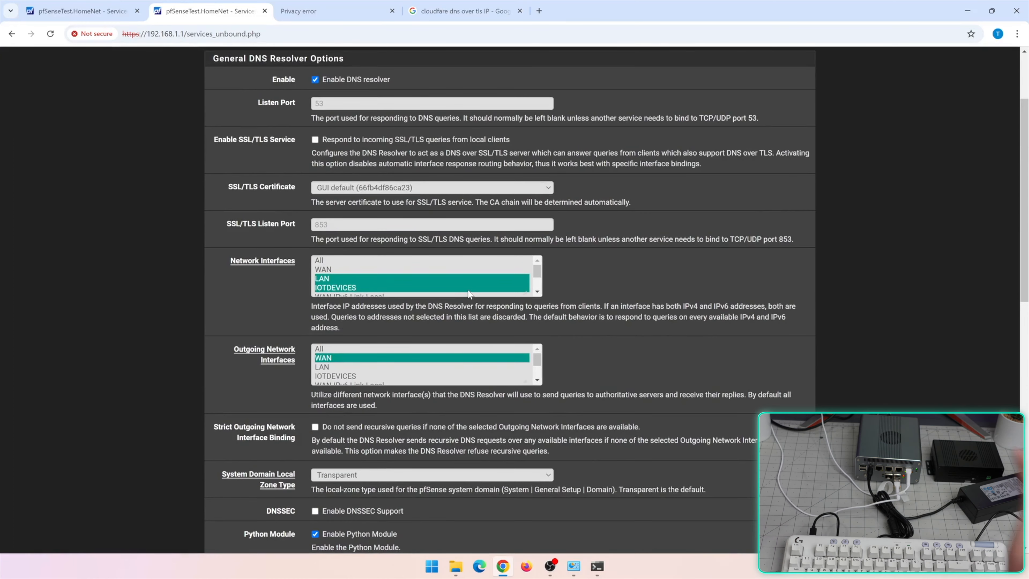
scroll(468, 293, up, 3)
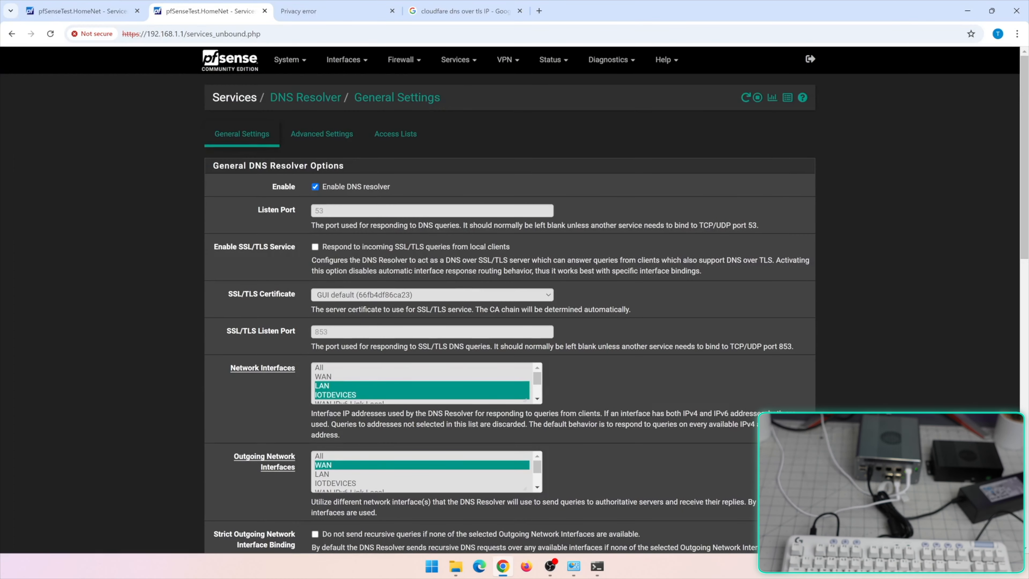
click(454, 61)
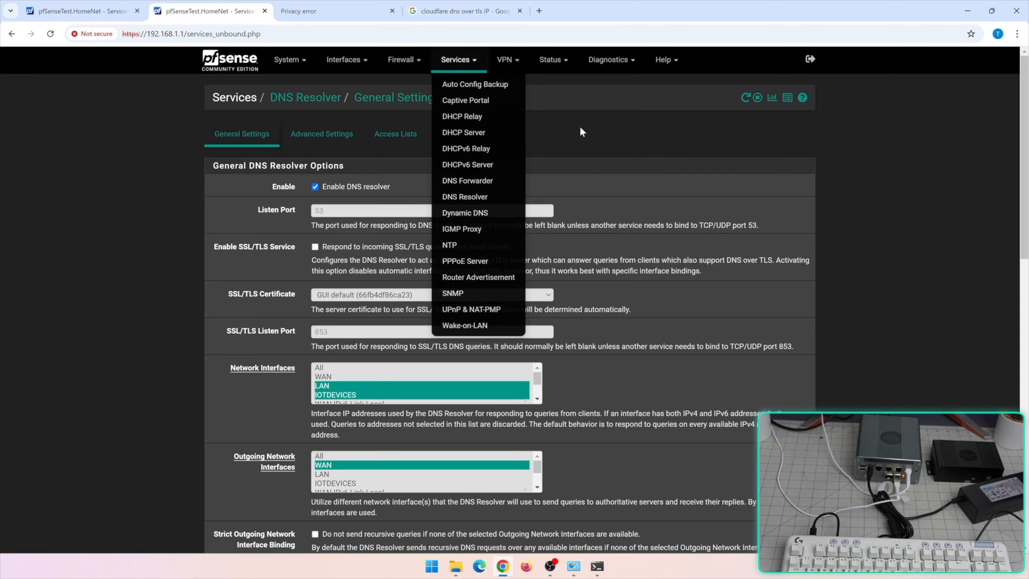
Open the Firewall tab of Status > System Logs
click(412, 68)
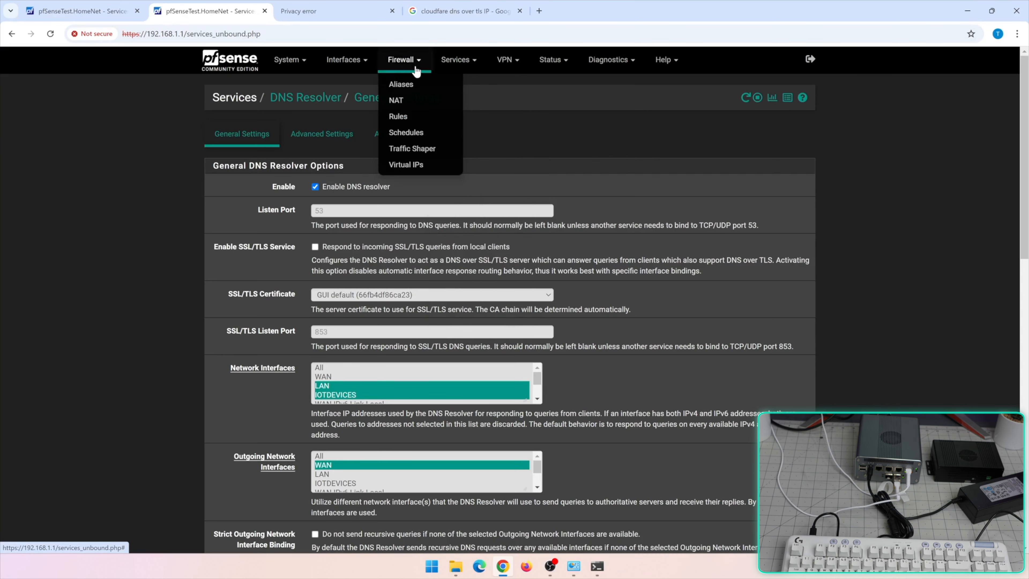
click(412, 69)
click(550, 63)
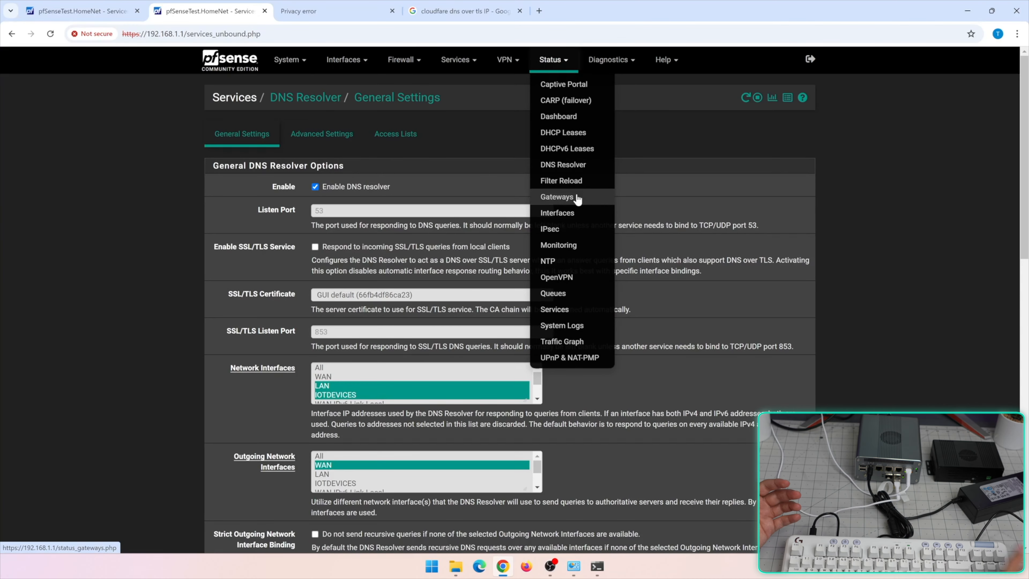
scroll(582, 270, down, 1)
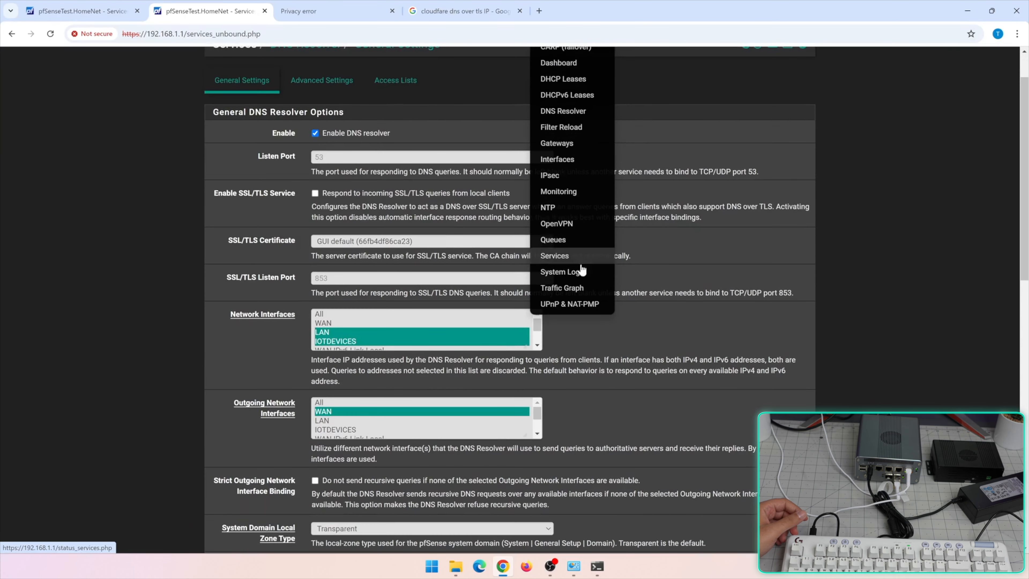
click(576, 271)
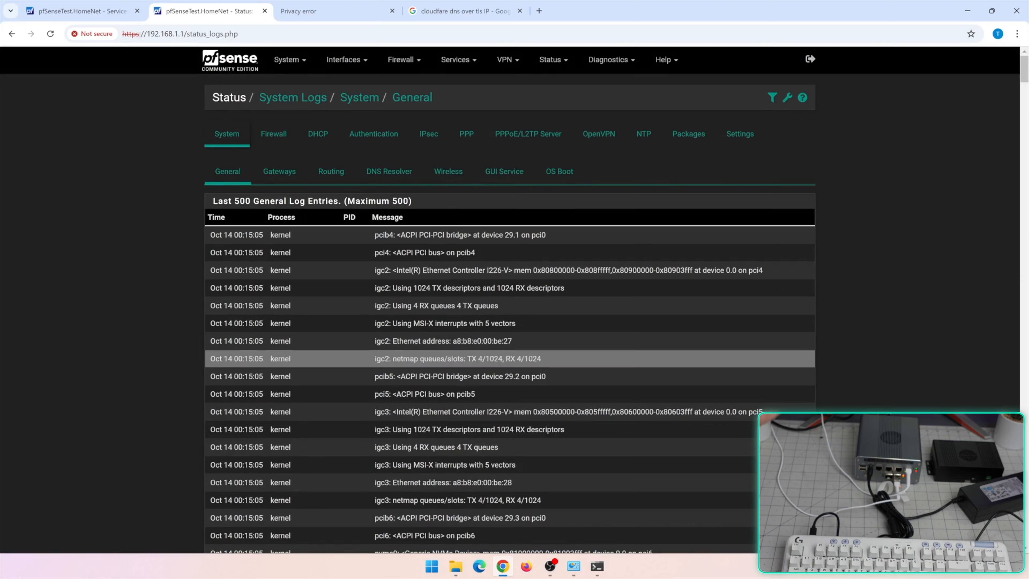
scroll(523, 425, down, 2)
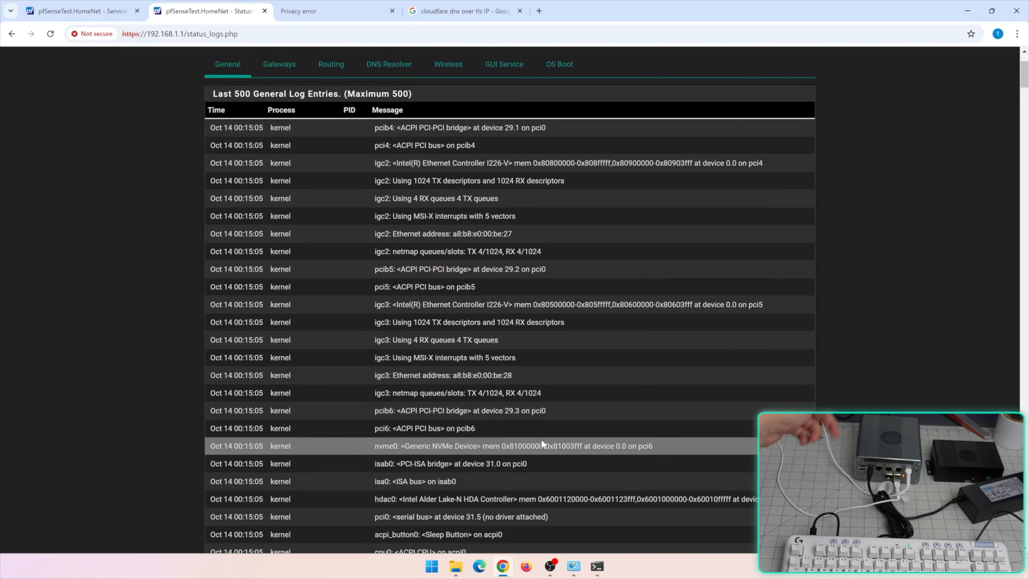
scroll(540, 440, up, 3)
click(273, 134)
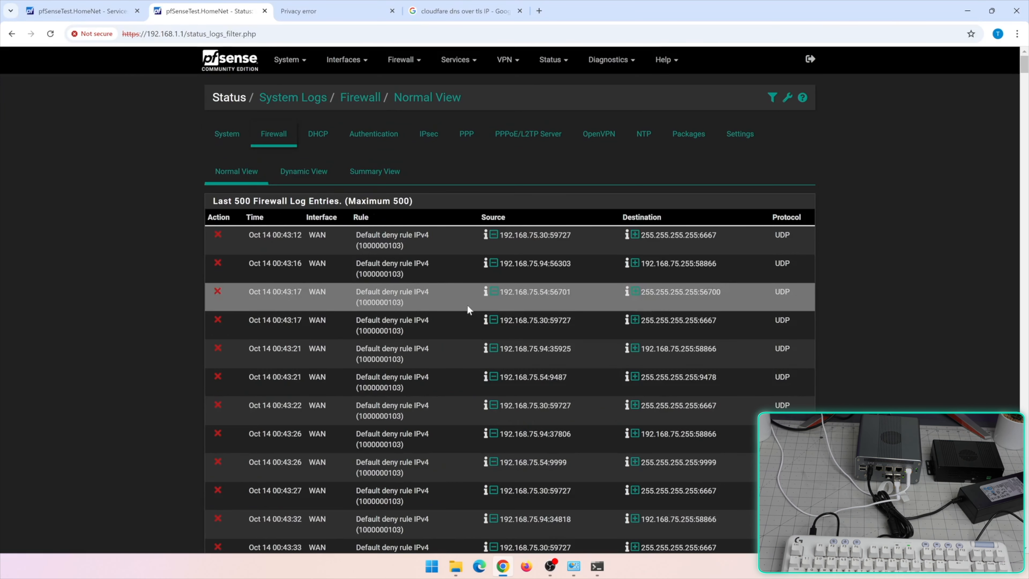
Search and review the WAN entries blocked by the default deny IPv4 rule, then view the DHCP log
key(ctrl+f)
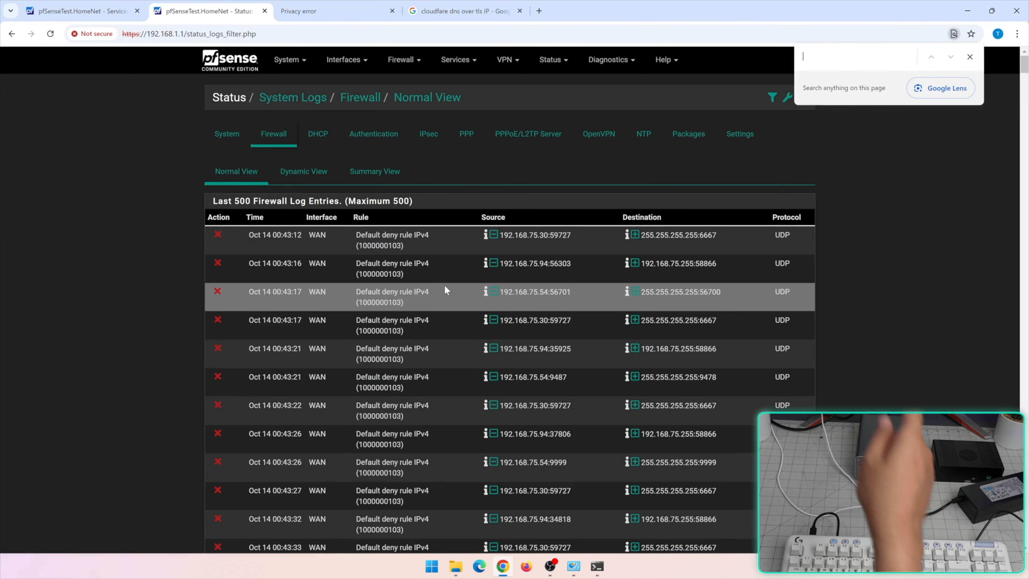
scroll(411, 327, down, 8)
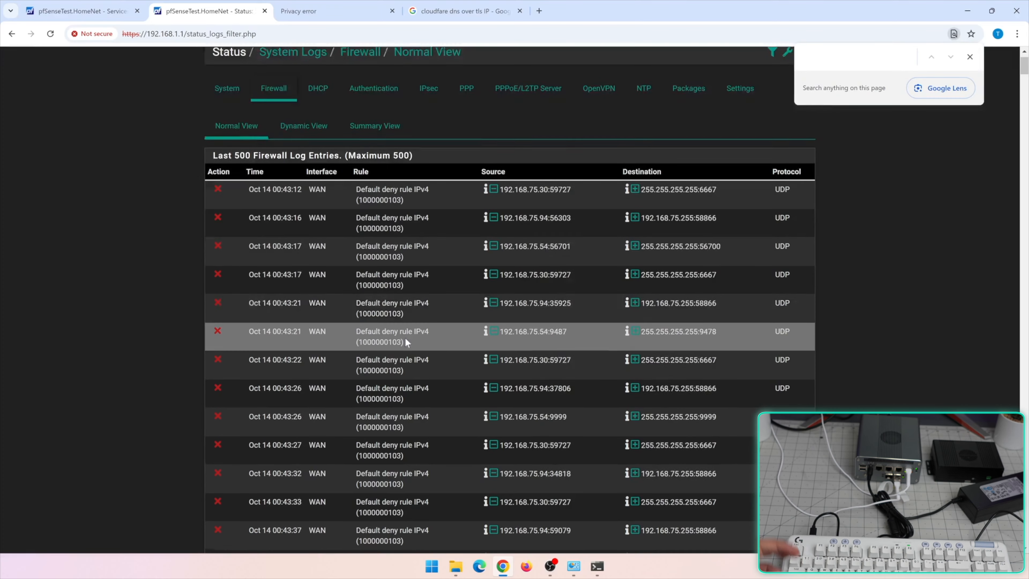
scroll(404, 344, down, 9)
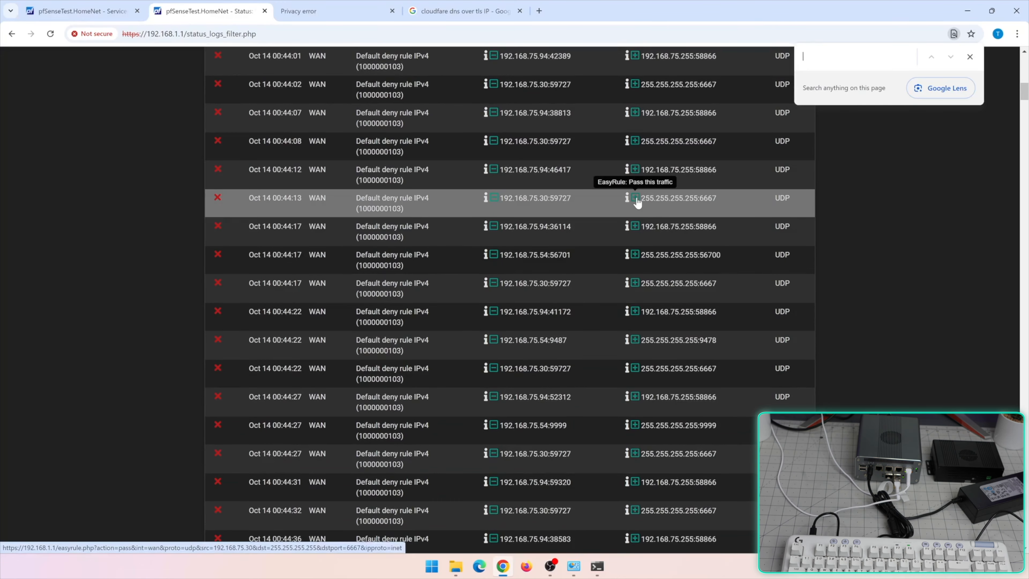
scroll(632, 405, up, 5)
scroll(717, 479, up, 2)
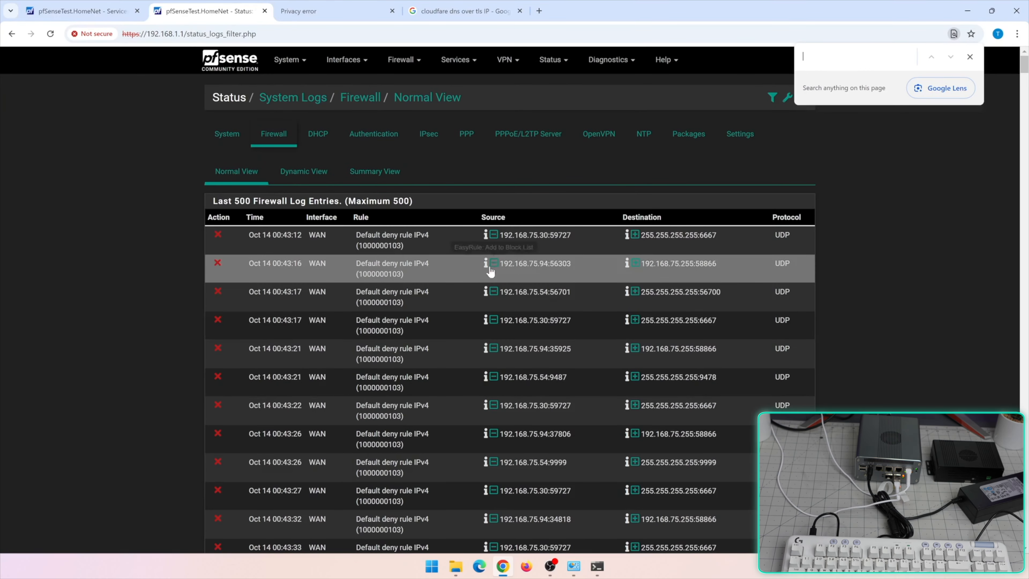
scroll(494, 357, down, 10)
scroll(484, 340, up, 10)
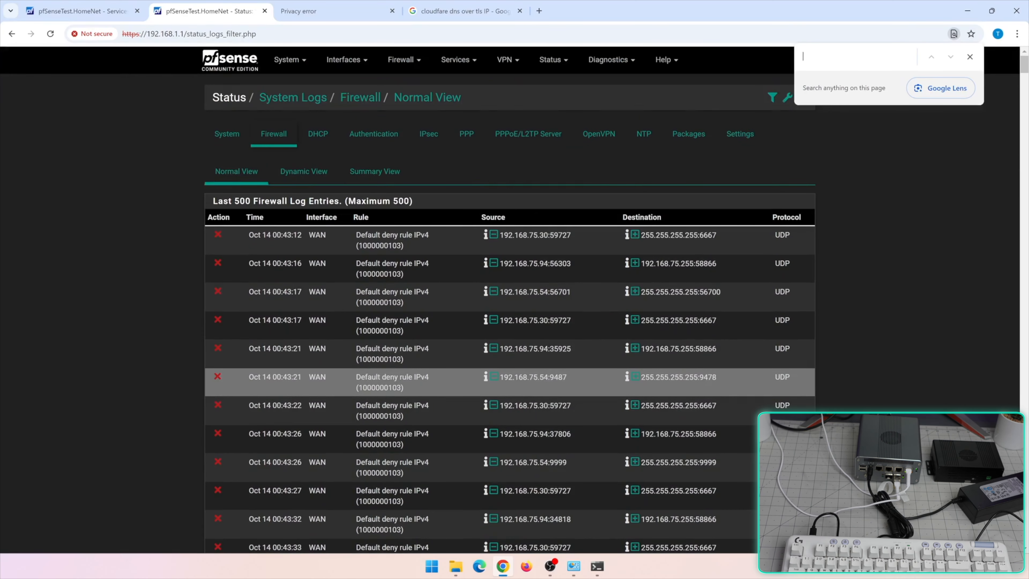
click(320, 136)
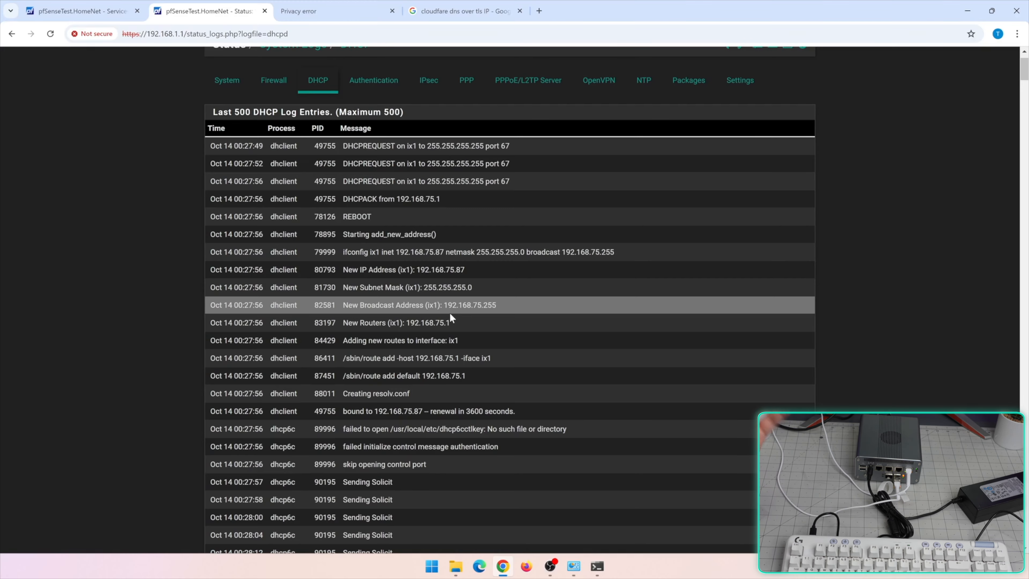
Scroll the DHCP log showing ix1 receiving 192.168.75.87 from 192.168.75.1
scroll(501, 326, down, 1)
scroll(534, 327, down, 1)
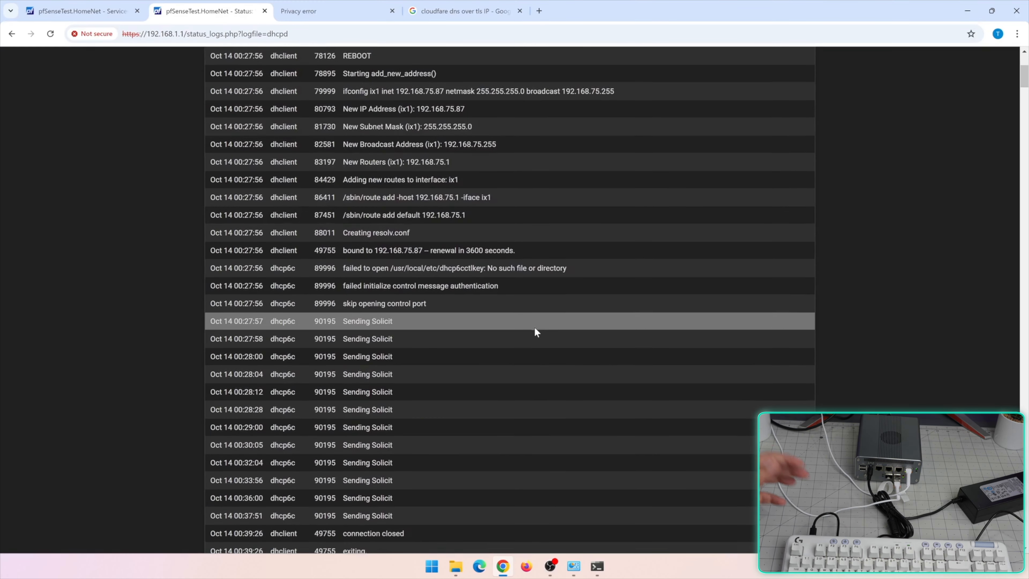
scroll(534, 327, up, 3)
scroll(446, 321, down, 8)
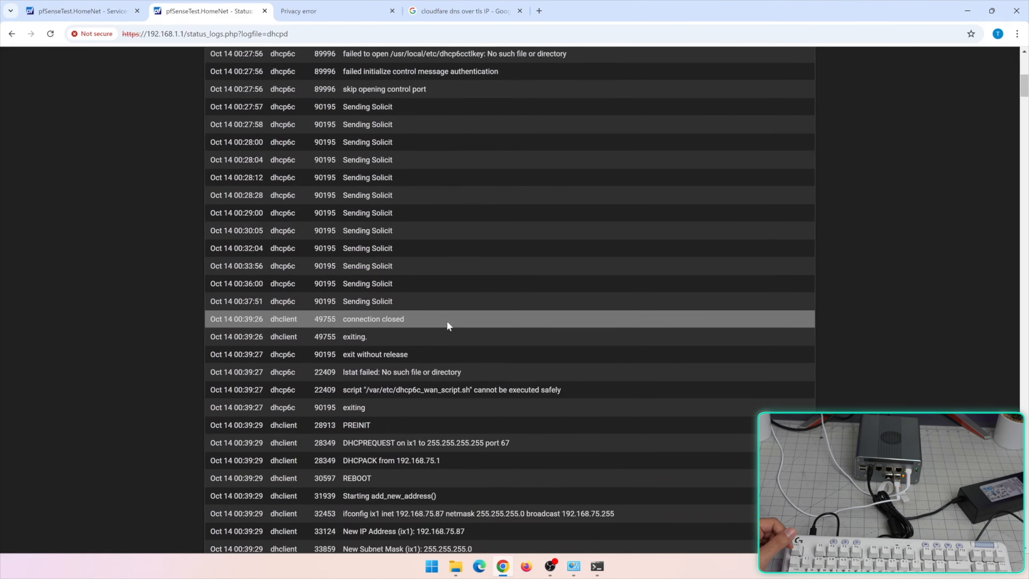
scroll(446, 320, up, 8)
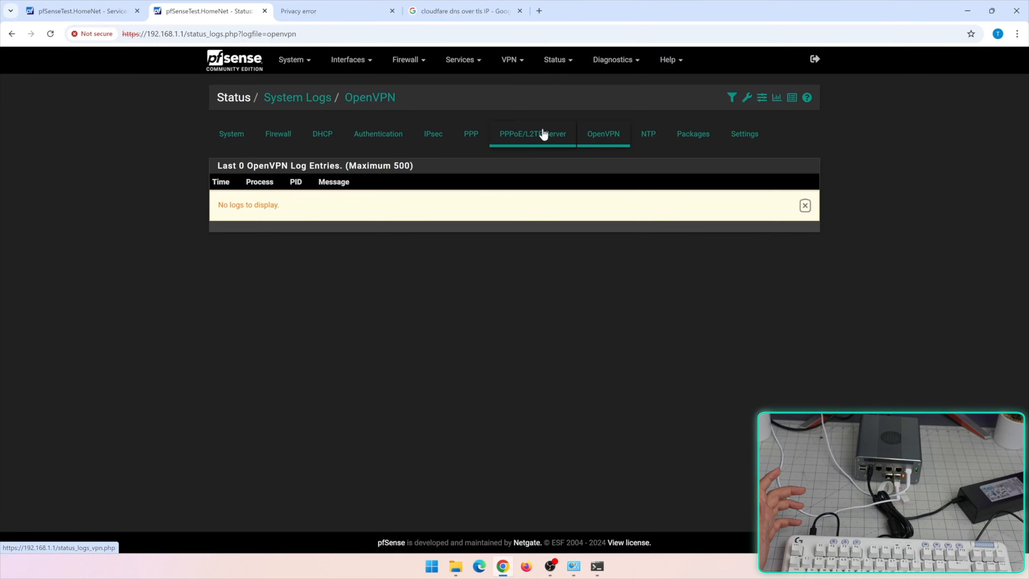
Start a new OpenVPN server from the VPN > OpenVPN Servers list
click(511, 60)
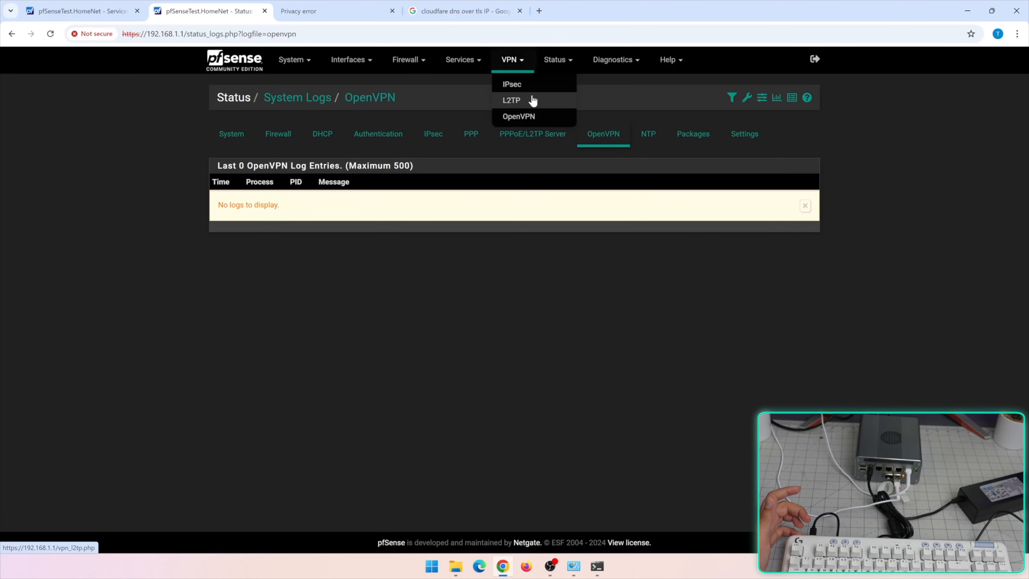
click(523, 115)
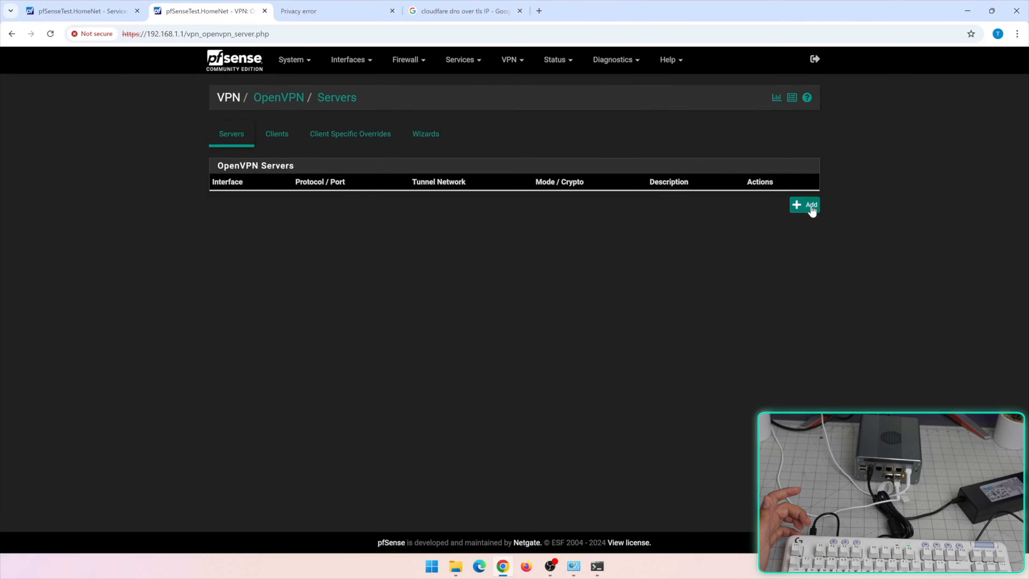
click(811, 206)
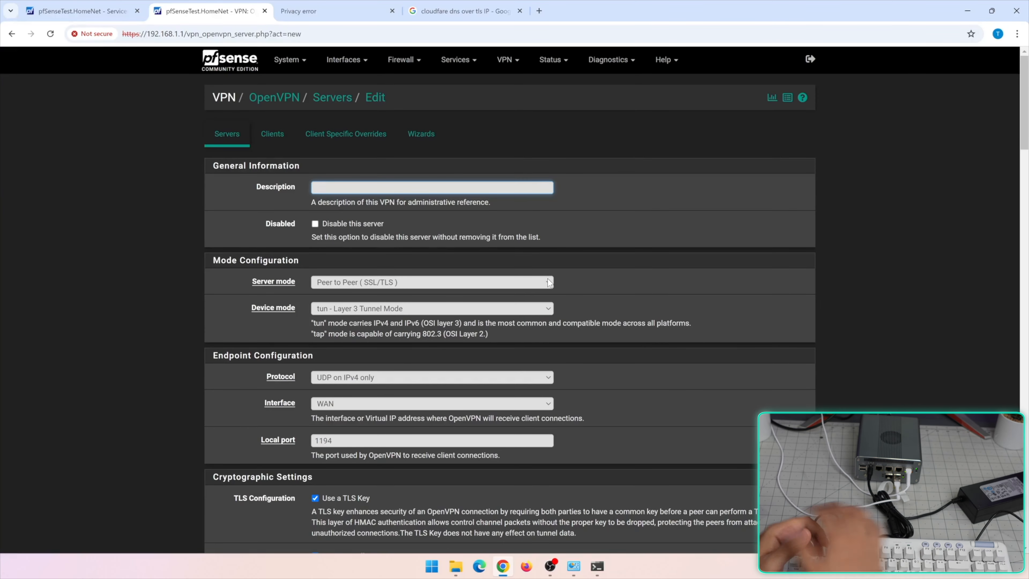
Set the OpenVPN server's device mode to tap (Layer 2)
scroll(499, 327, down, 1)
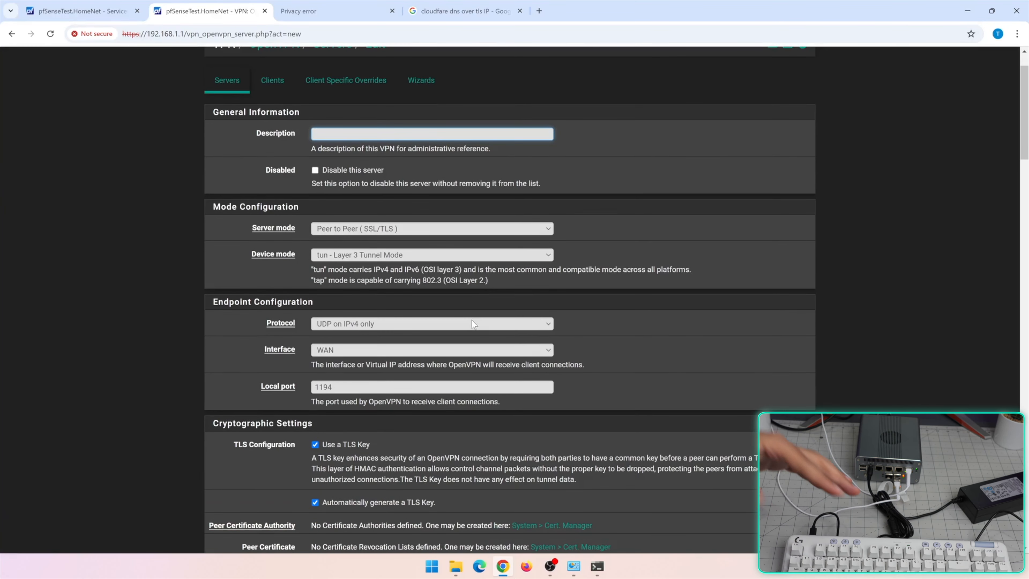
click(379, 256)
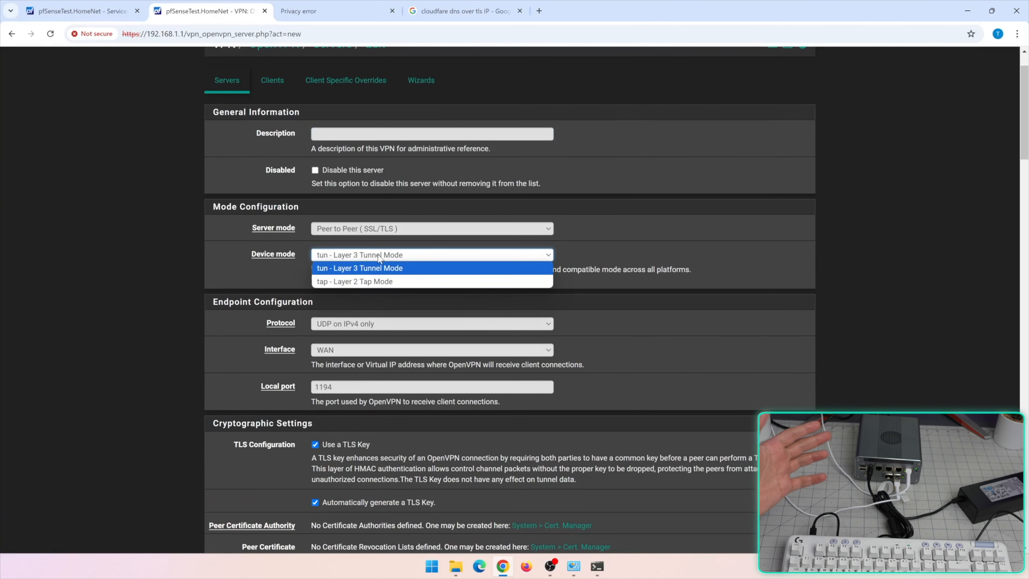
click(379, 281)
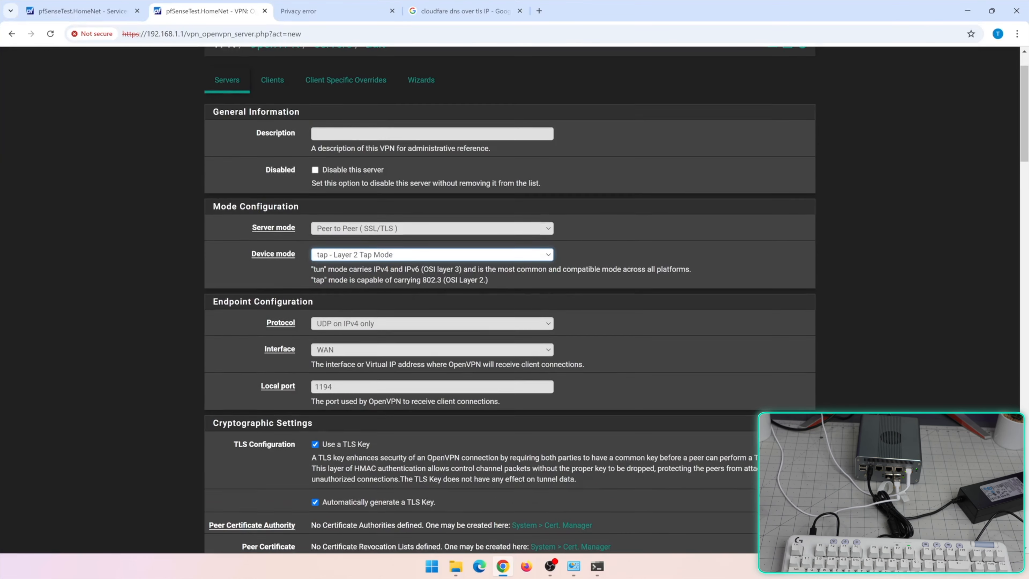
Keep UDP on IPv4 only on WAN and replace local port 1194 with 45887
scroll(375, 290, down, 1)
click(359, 270)
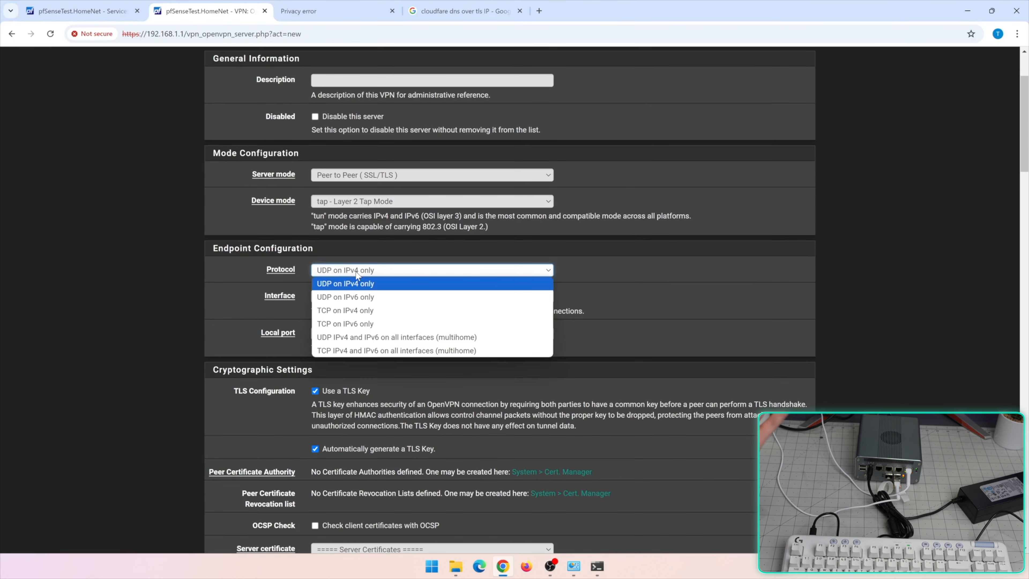
click(327, 287)
scroll(207, 298, down, 2)
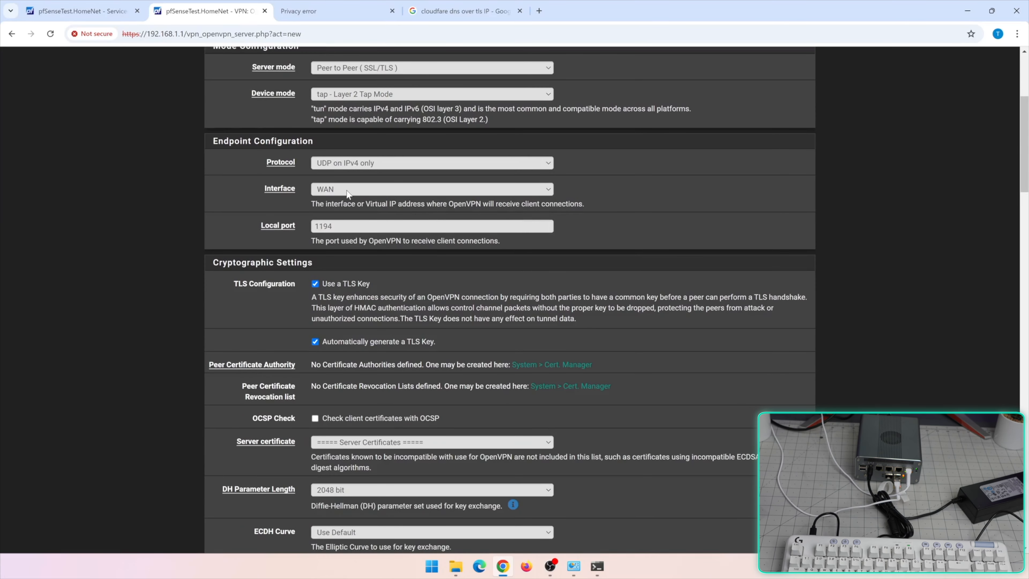
click(347, 190)
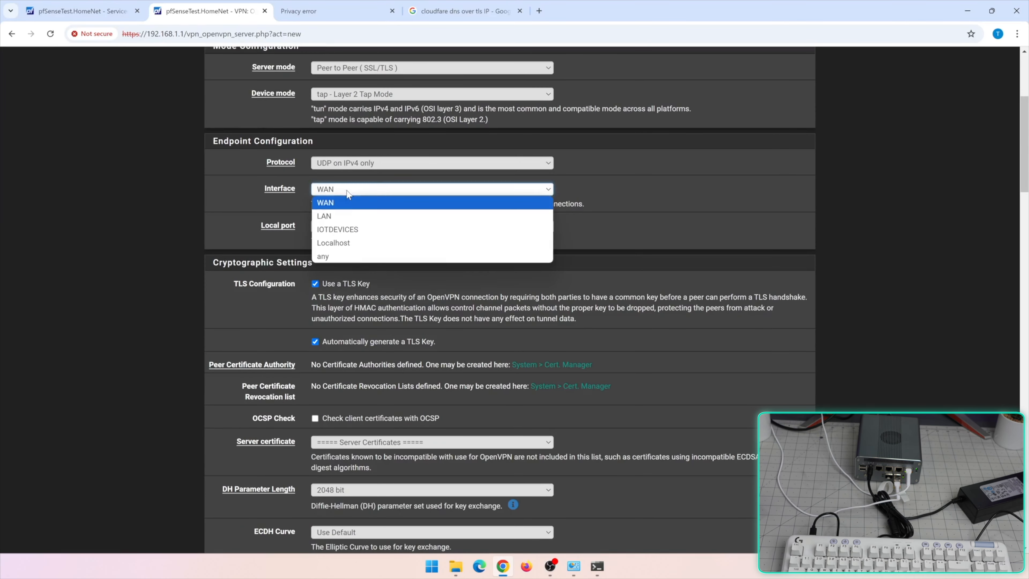
click(344, 201)
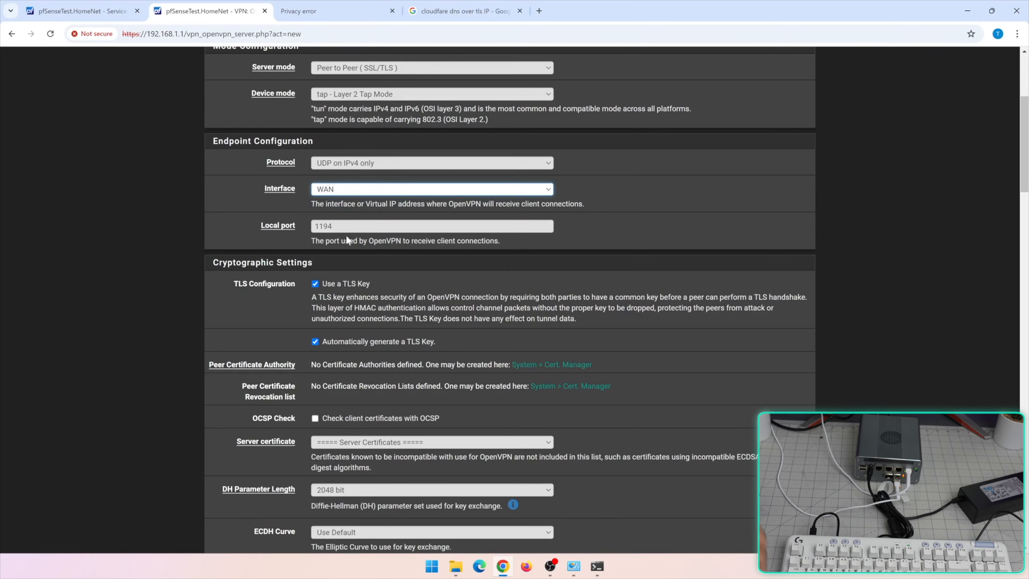
click(344, 226)
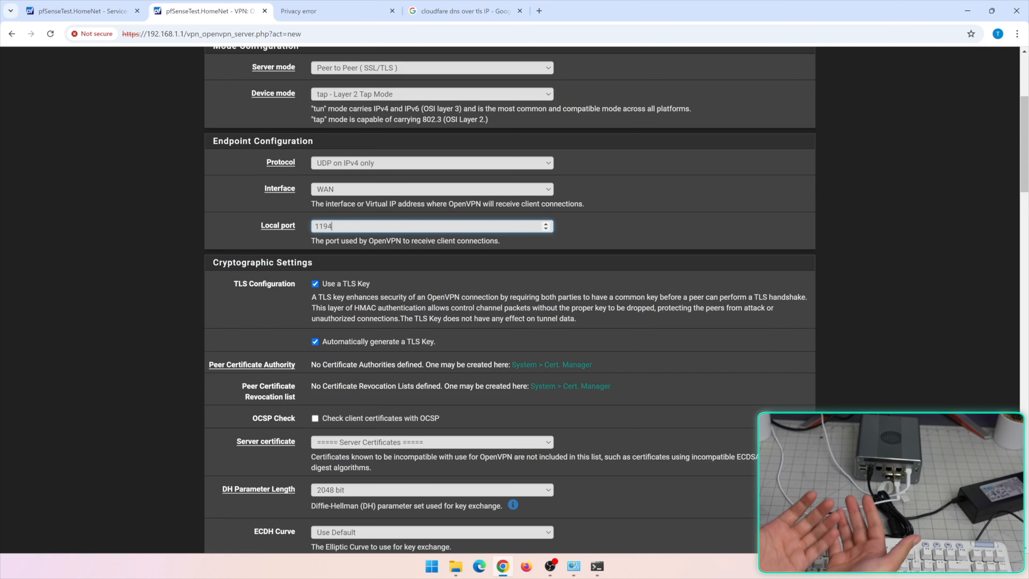
key(ctrl+a)
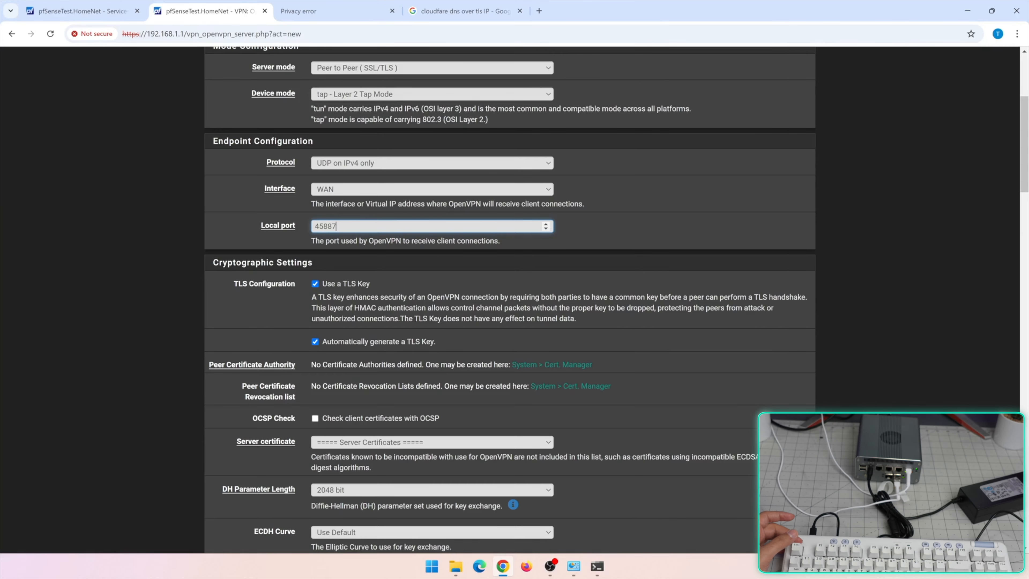
Change Hardware Crypto from no acceleration to Intel RDRAND engine - RAND, then review the form
scroll(211, 325, down, 6)
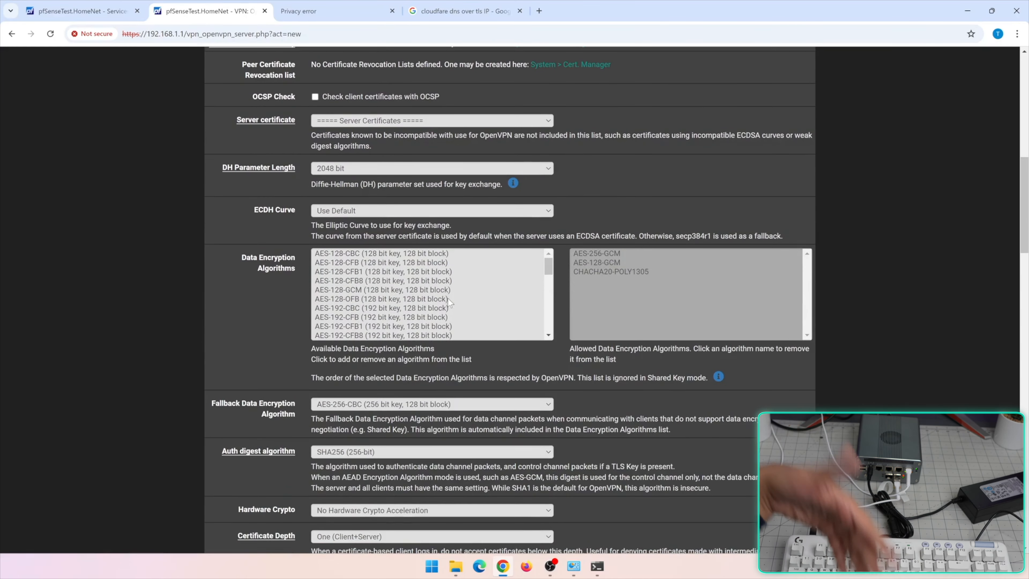
scroll(471, 311, down, 4)
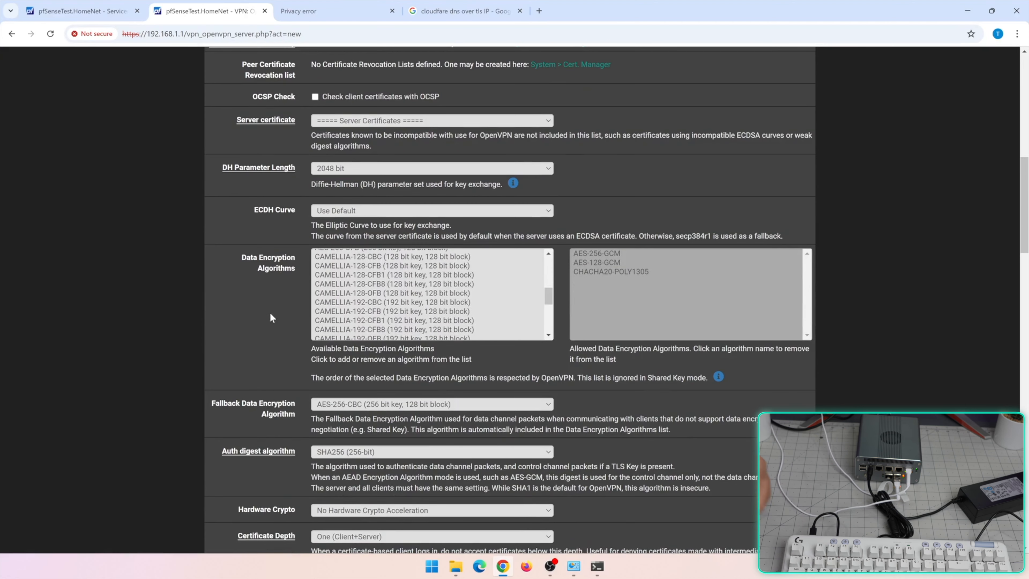
scroll(466, 364, down, 5)
scroll(466, 365, up, 4)
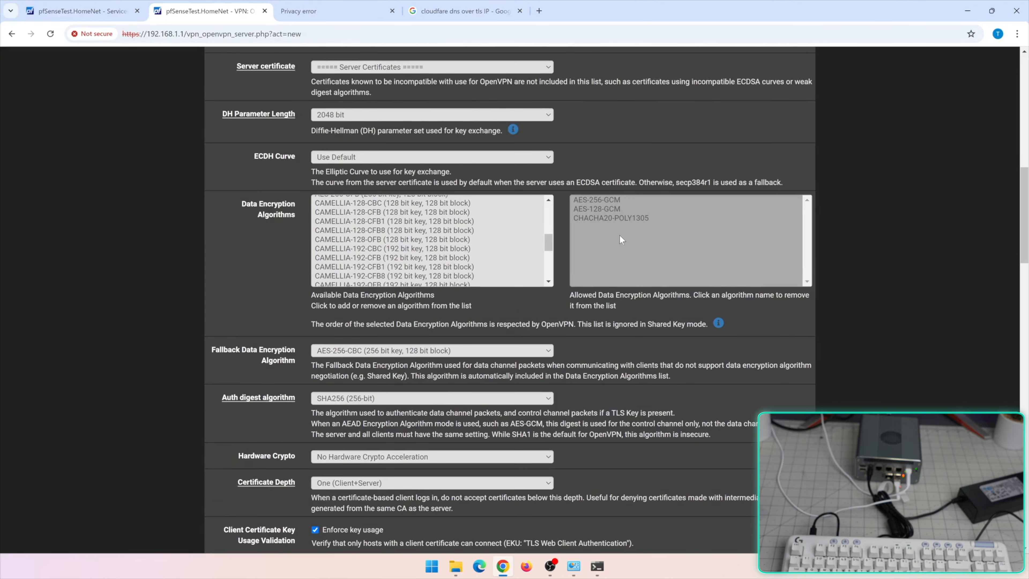
scroll(599, 254, down, 1)
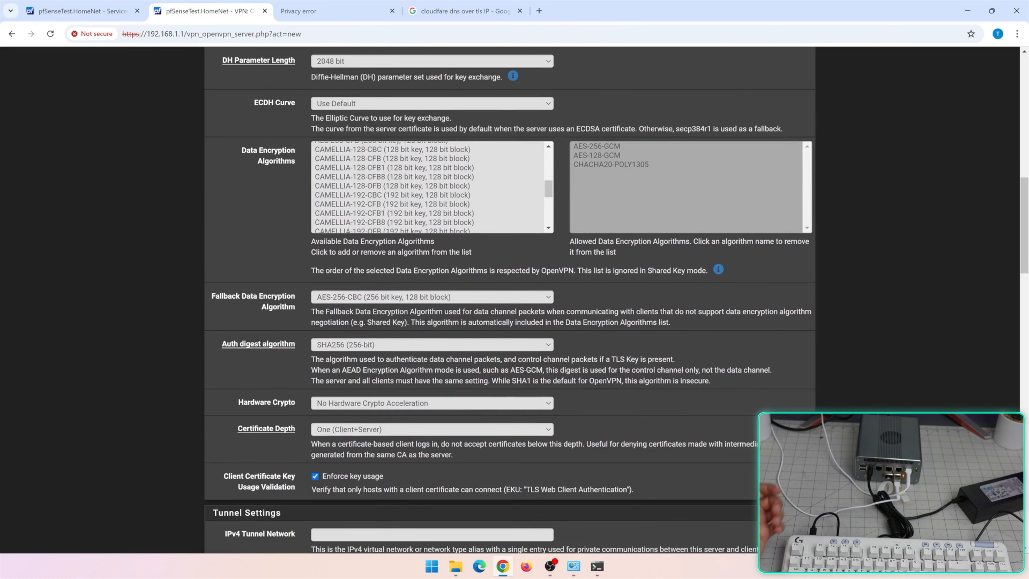
scroll(371, 308, down, 2)
click(371, 297)
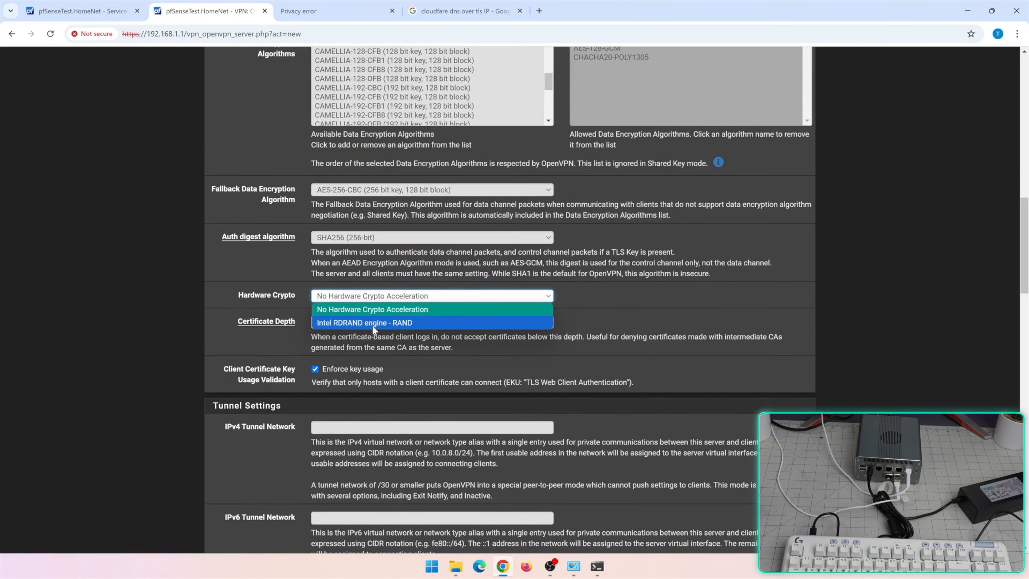
click(375, 324)
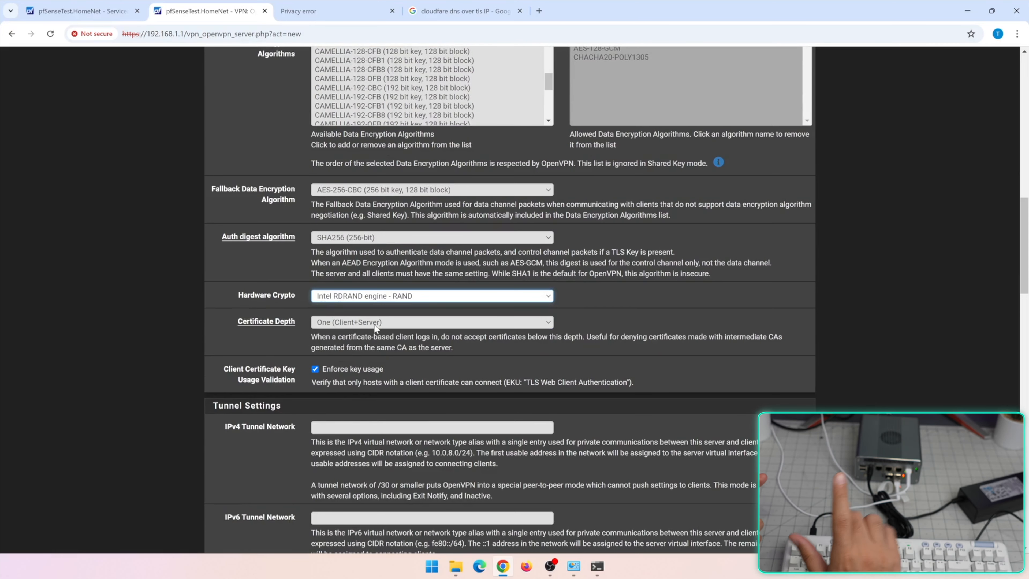
click(240, 303)
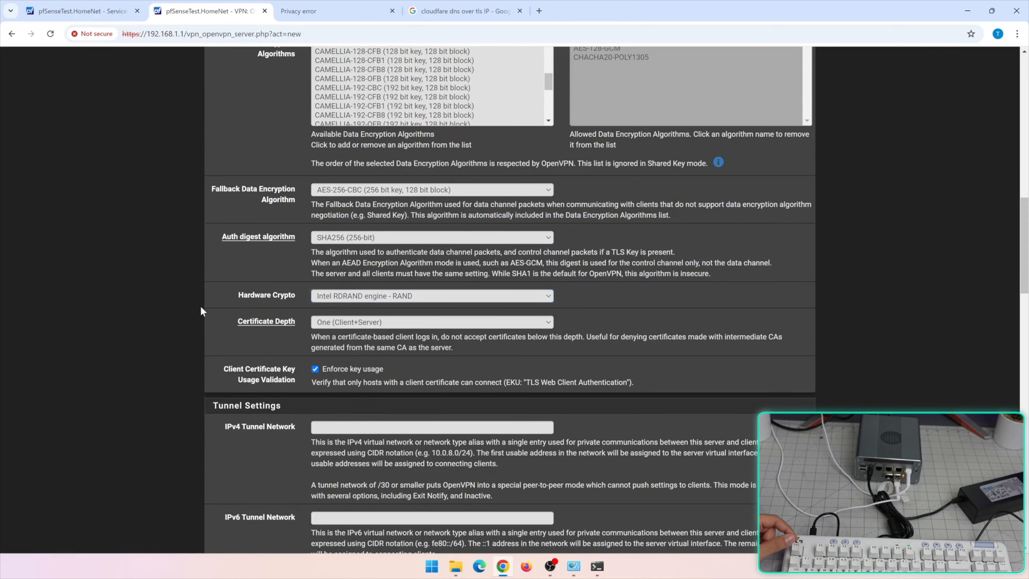
scroll(200, 306, down, 2)
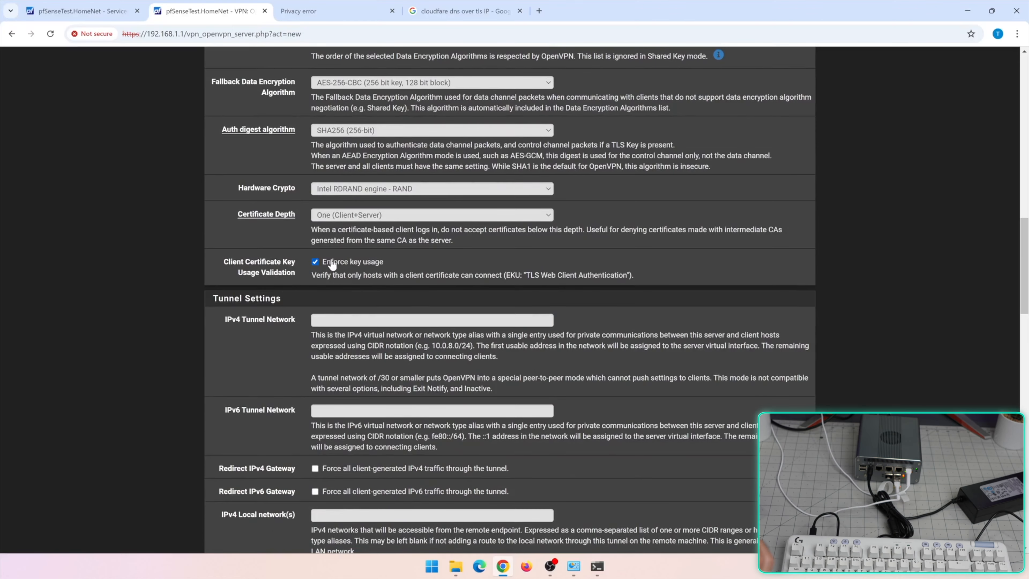
scroll(437, 290, down, 7)
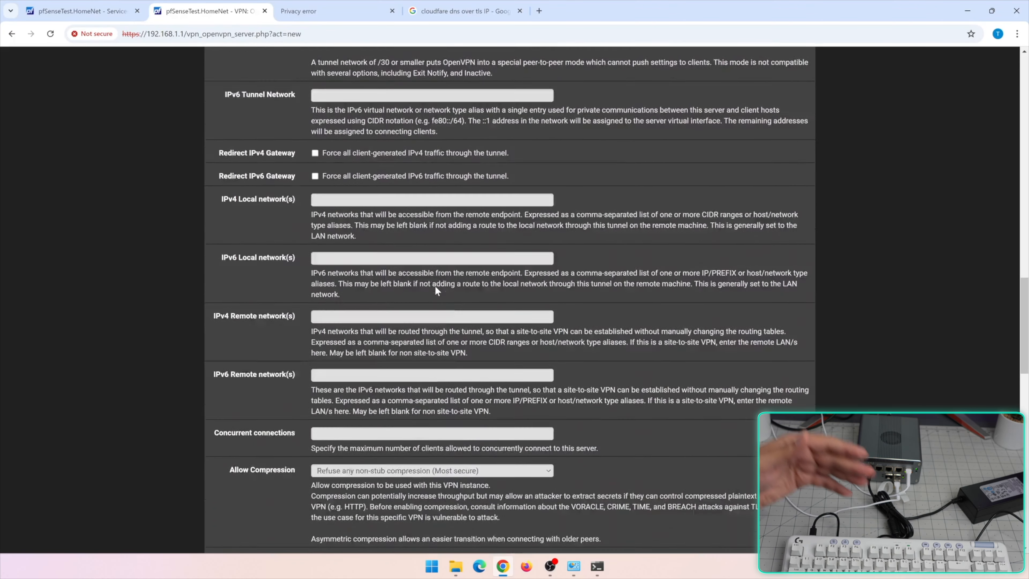
scroll(435, 286, down, 3)
scroll(435, 285, down, 5)
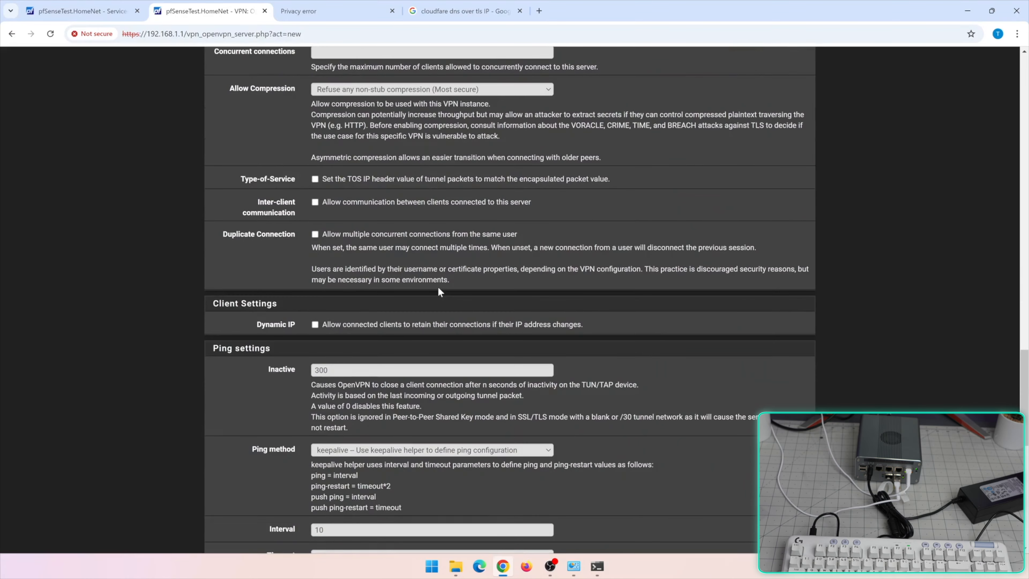
scroll(438, 286, up, 15)
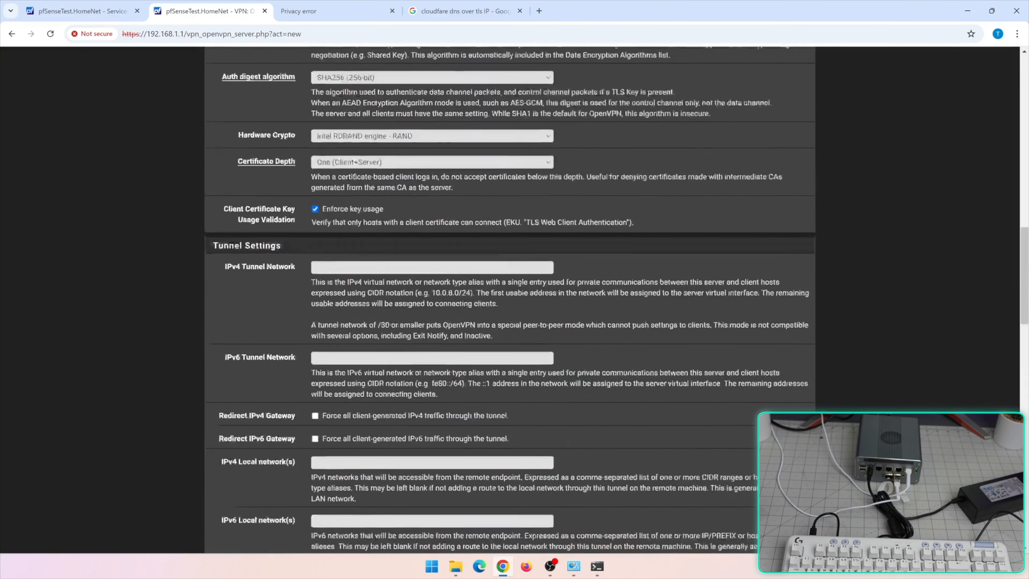
scroll(438, 287, up, 12)
click(611, 60)
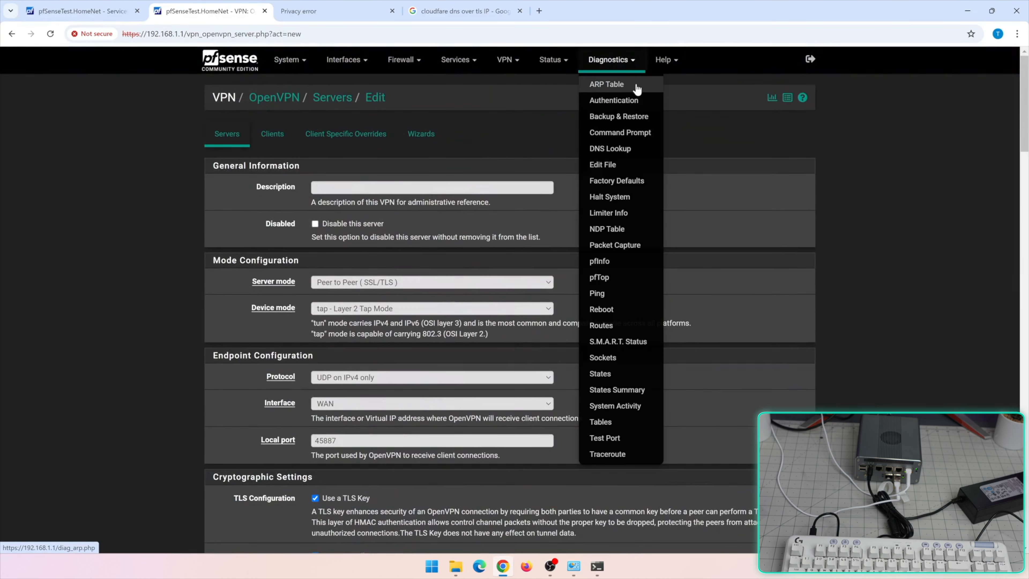
View the ARP Table listing WAN, IOTDEVICES and LAN IP and MAC entries
click(632, 85)
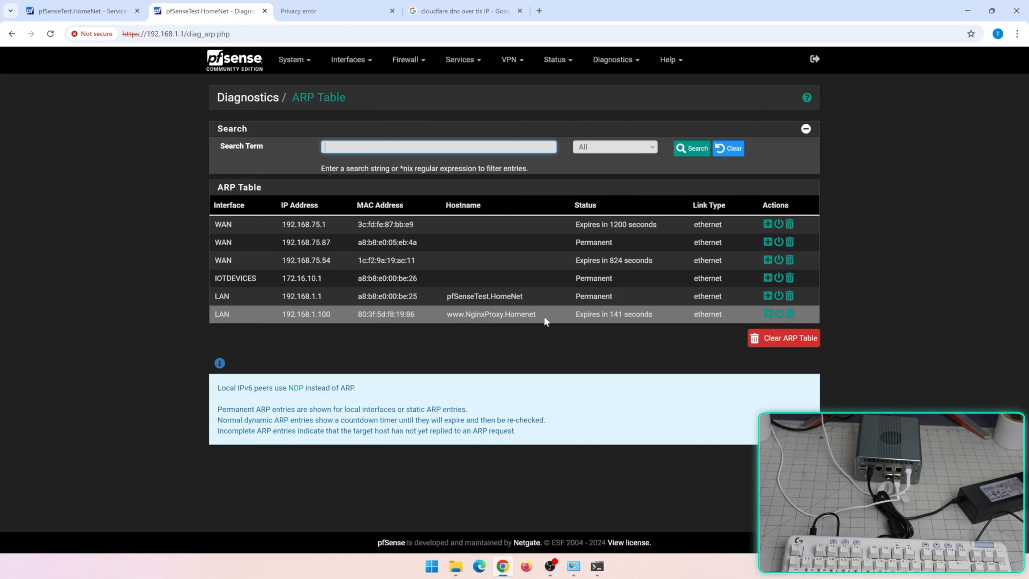
click(610, 62)
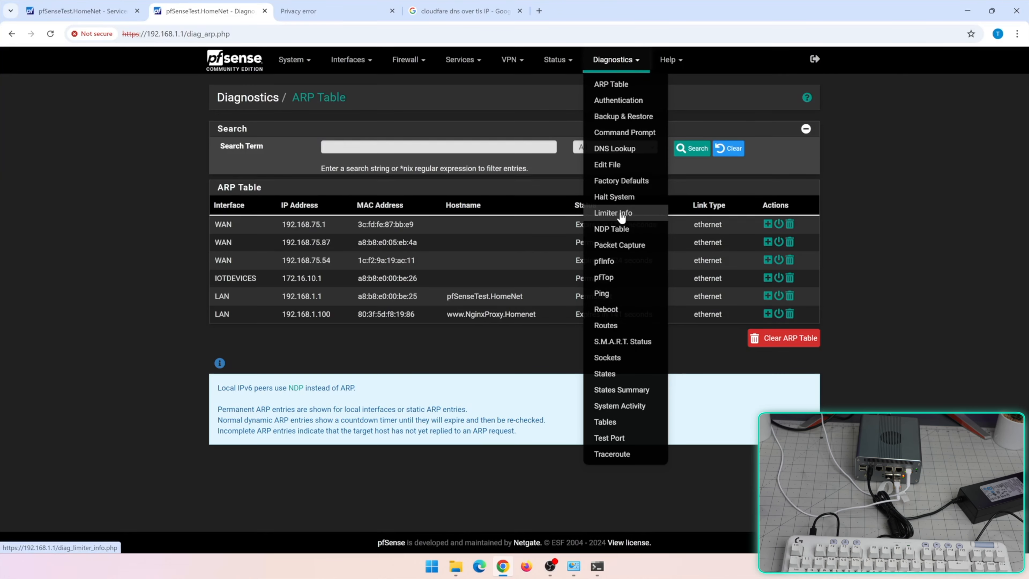
Review the Packet Capture page's WAN capture and custom filter options
click(624, 245)
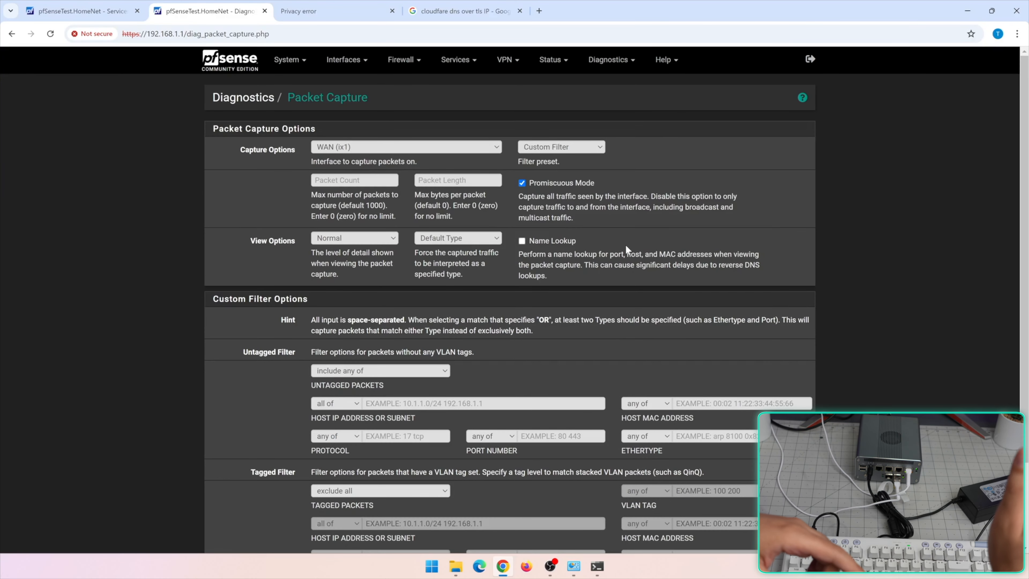
scroll(625, 245, down, 3)
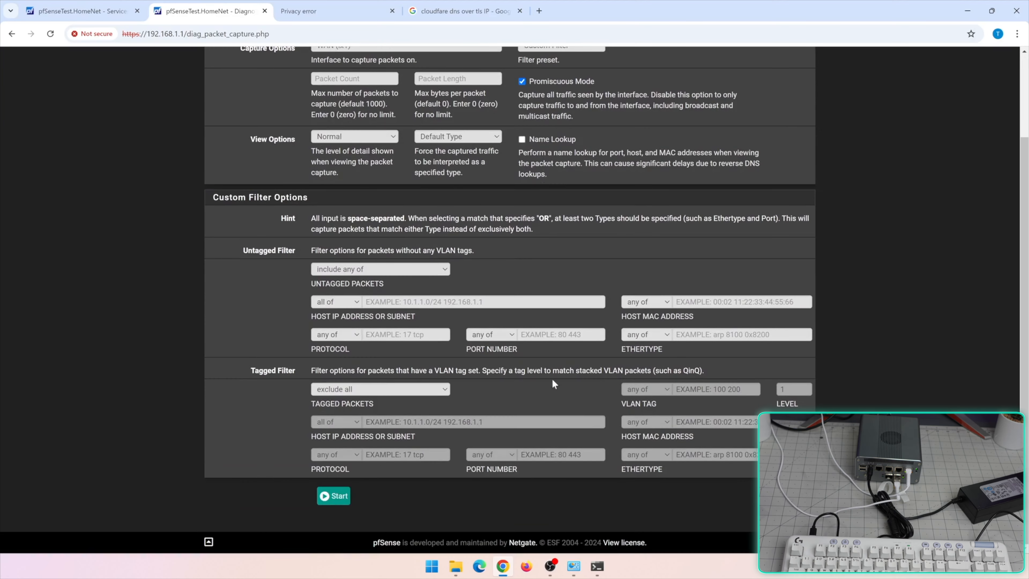
scroll(563, 166, up, 3)
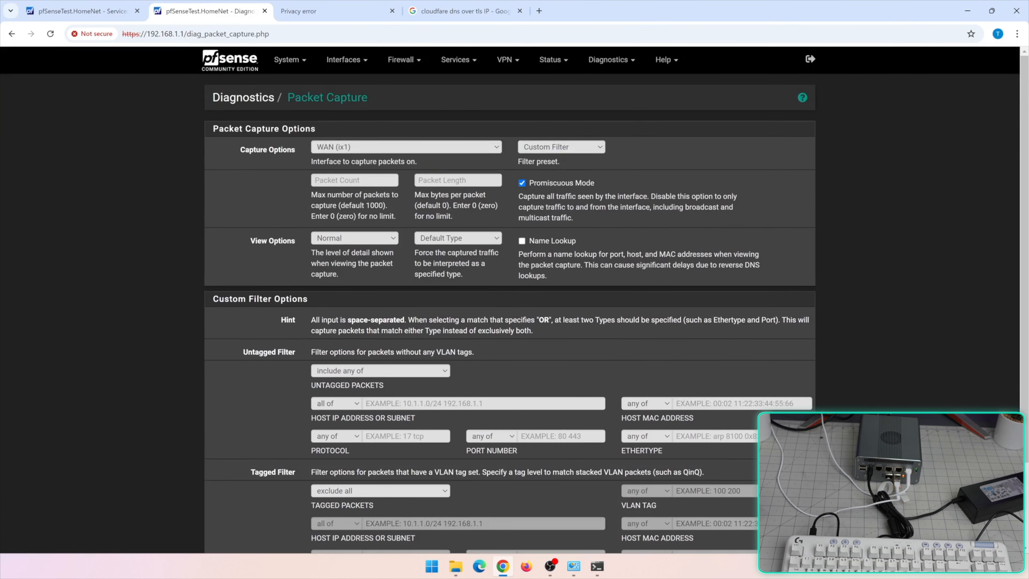
click(603, 67)
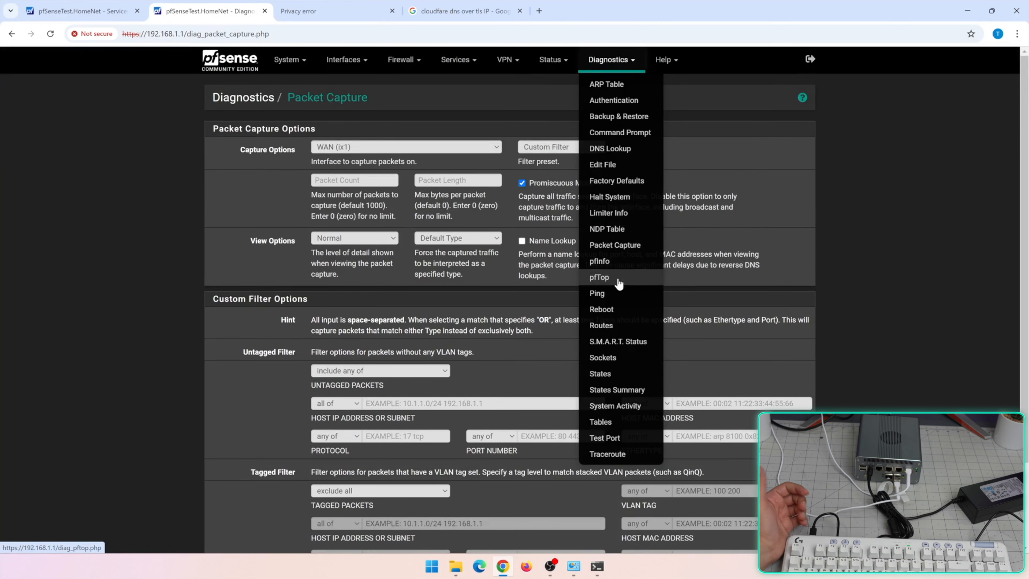
click(600, 278)
Inspect pfTop's live states sorted by bytes, highlighting the top icmp rows
scroll(595, 299, down, 4)
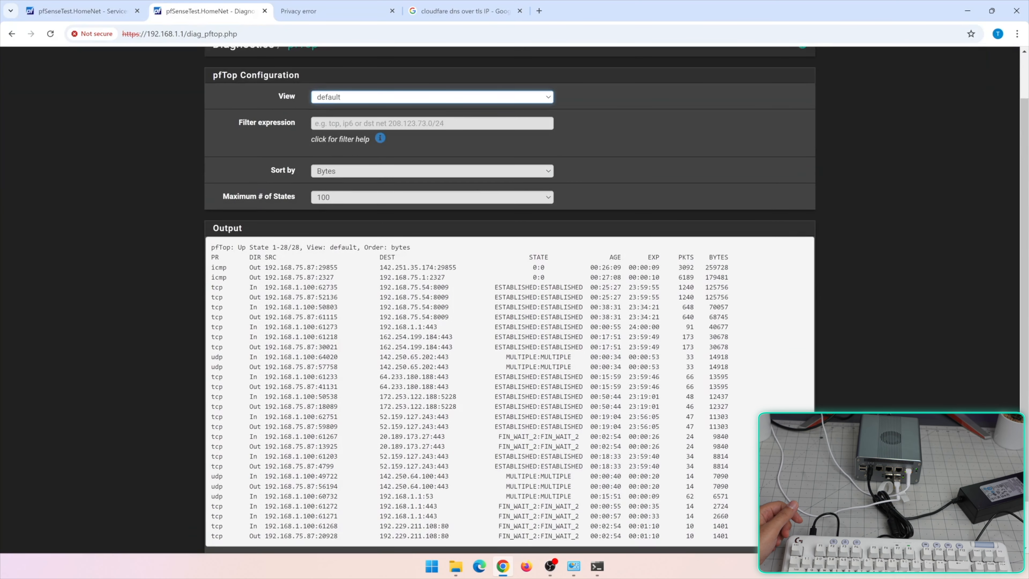
drag(703, 268, 729, 277)
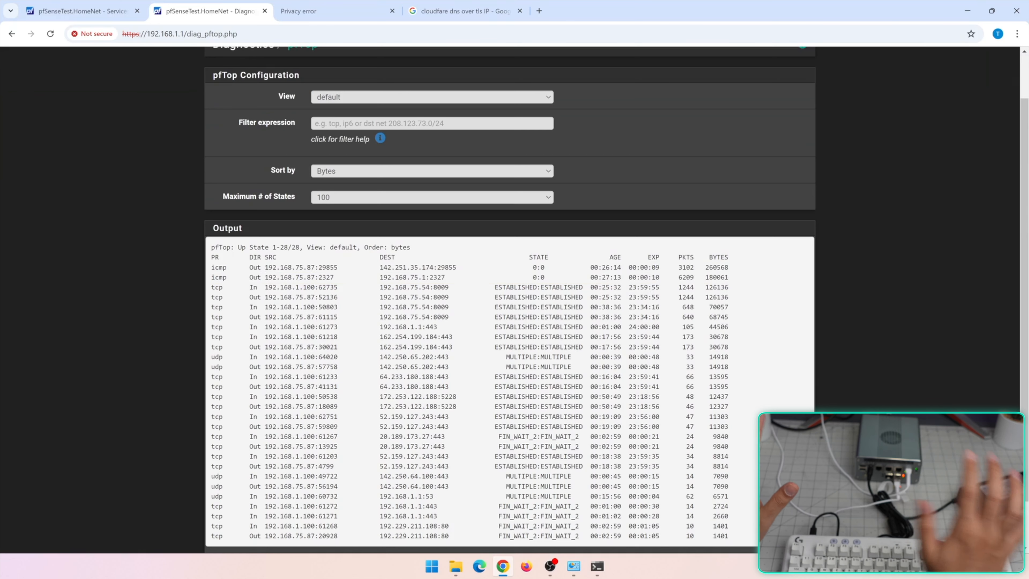
scroll(625, 258, up, 1)
click(611, 59)
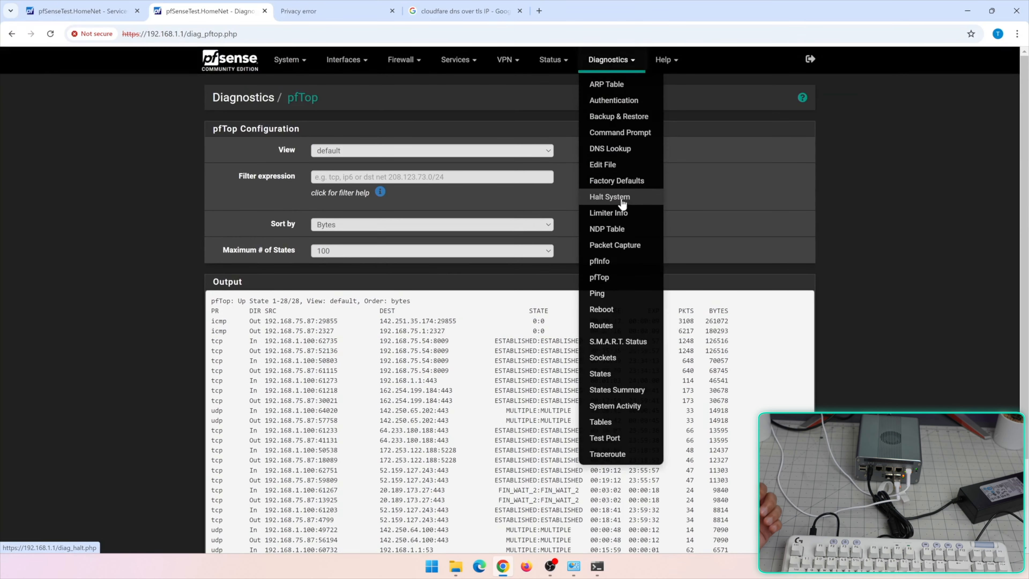
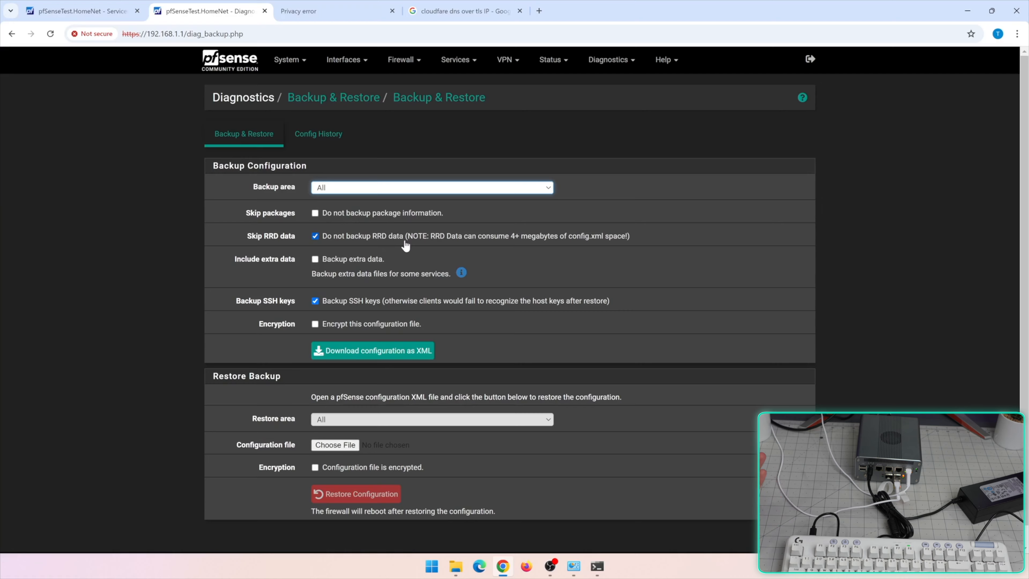
Include RRD and extra data in the configuration backup and turn on backup encryption
click(406, 243)
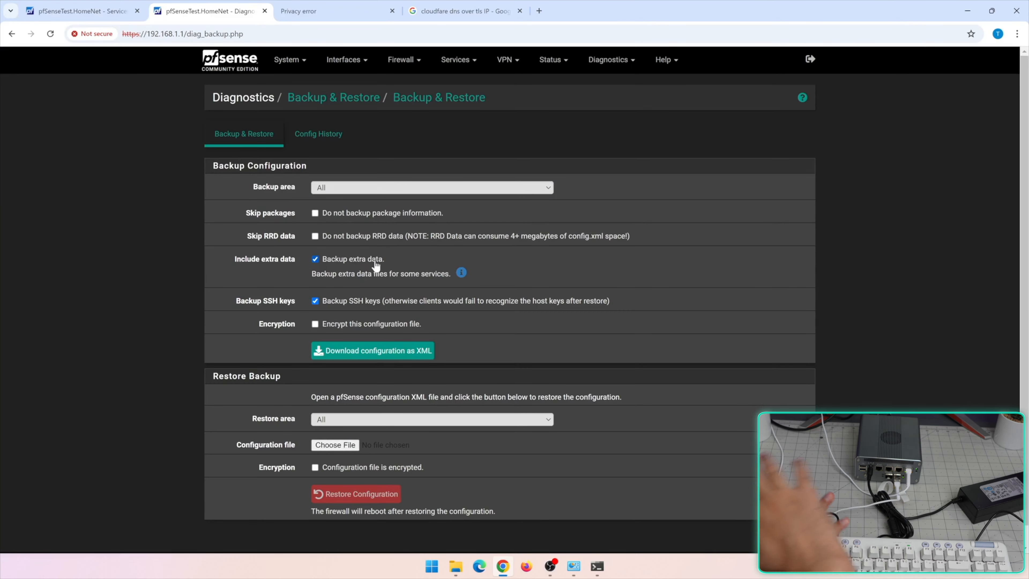
click(347, 324)
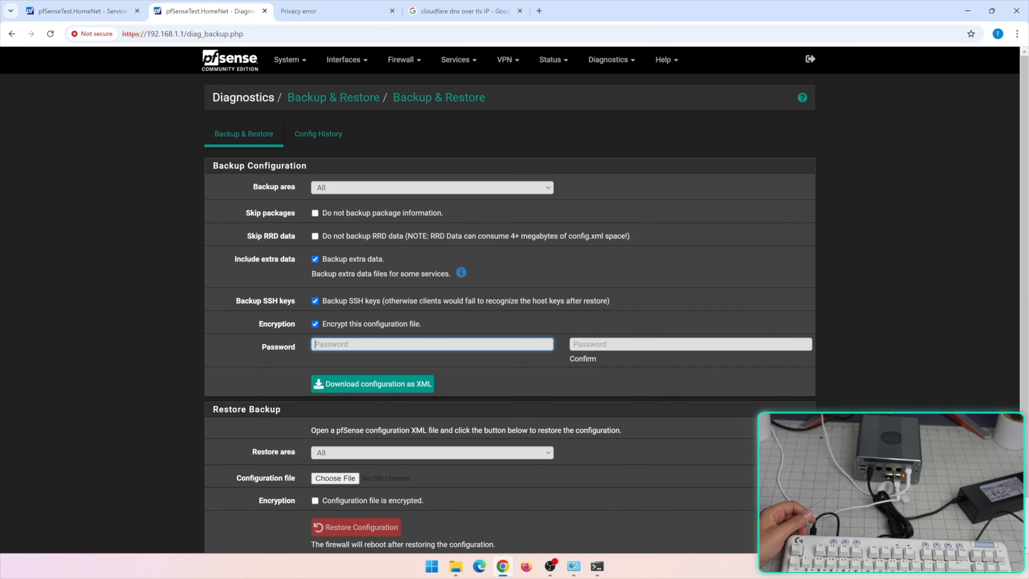
Go to Package Manager's Available Packages and search the page for 'pfblocke'
click(290, 59)
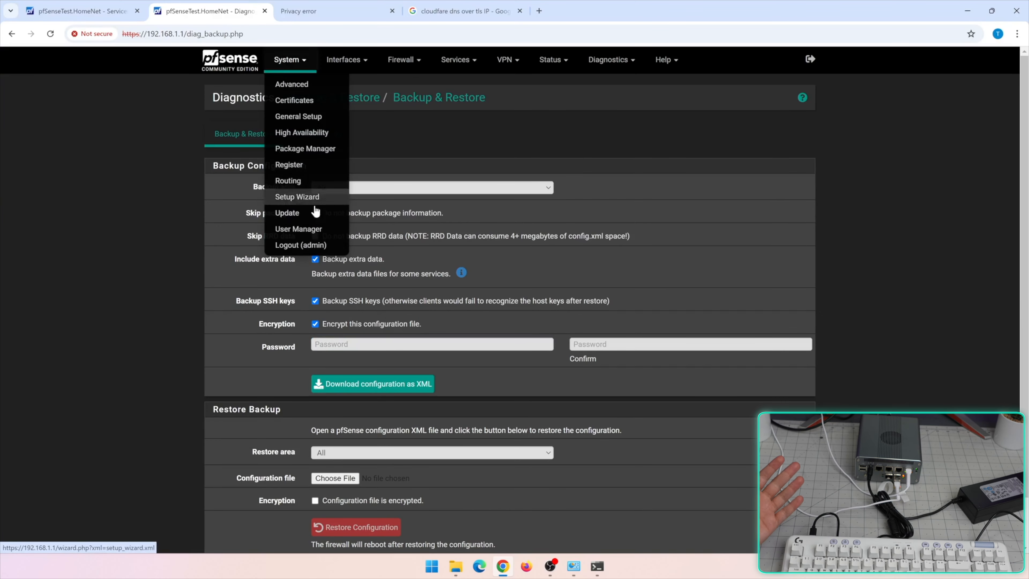
click(305, 149)
click(336, 134)
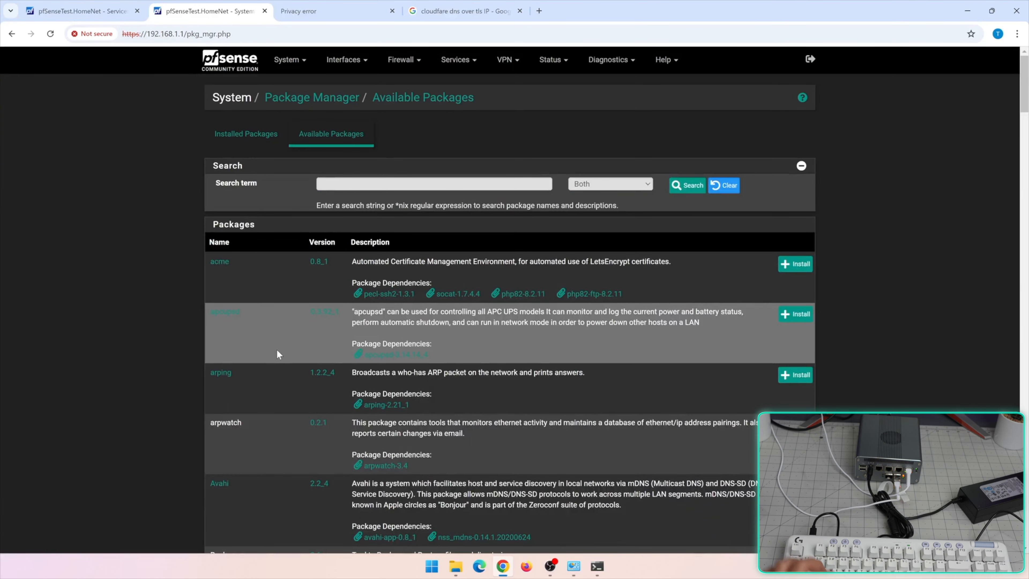
key(ctrl+f)
text(pfblocke)
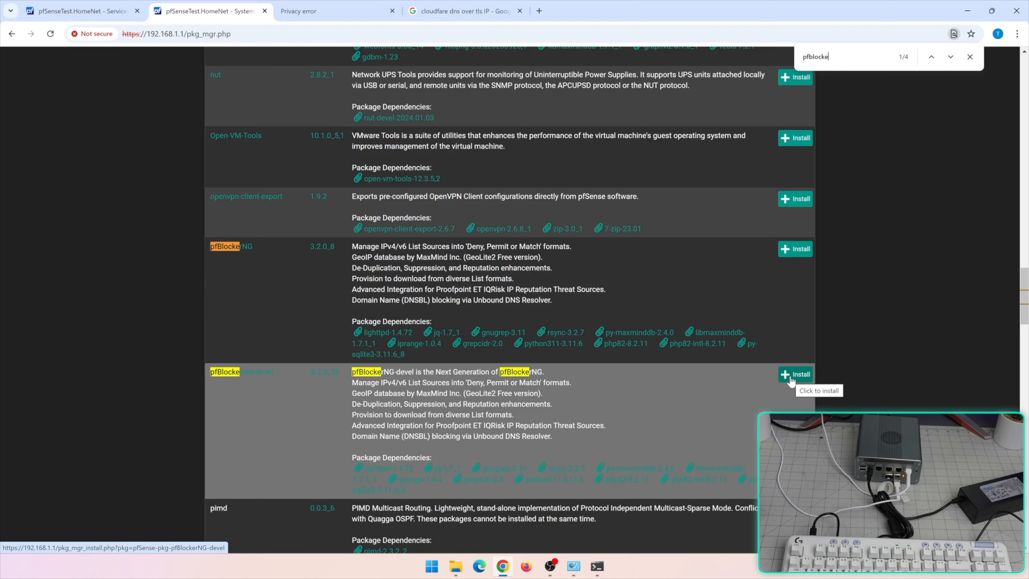
Install and confirm pfBlockerNG-devel, then return to Available Packages
click(794, 374)
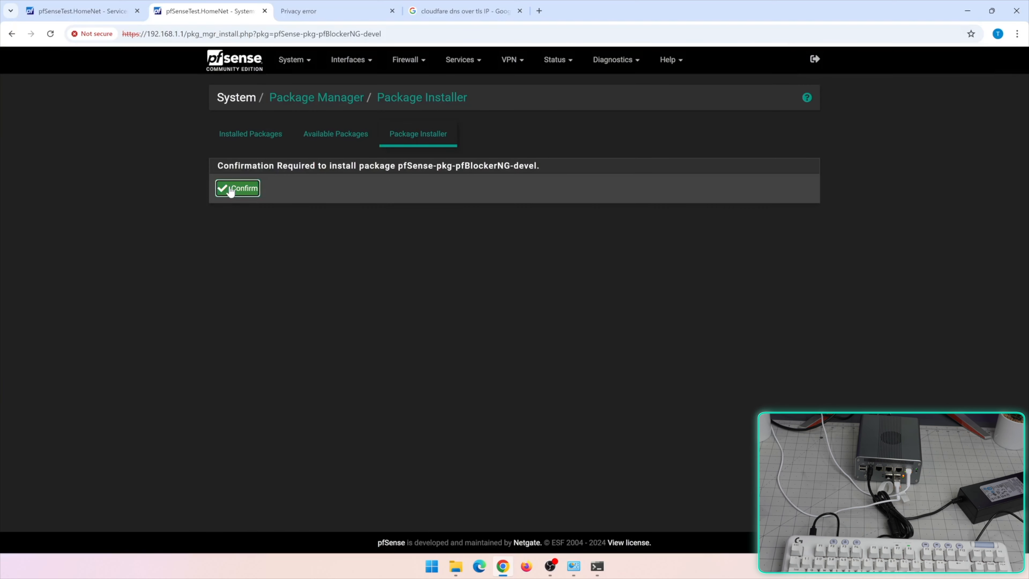
click(230, 191)
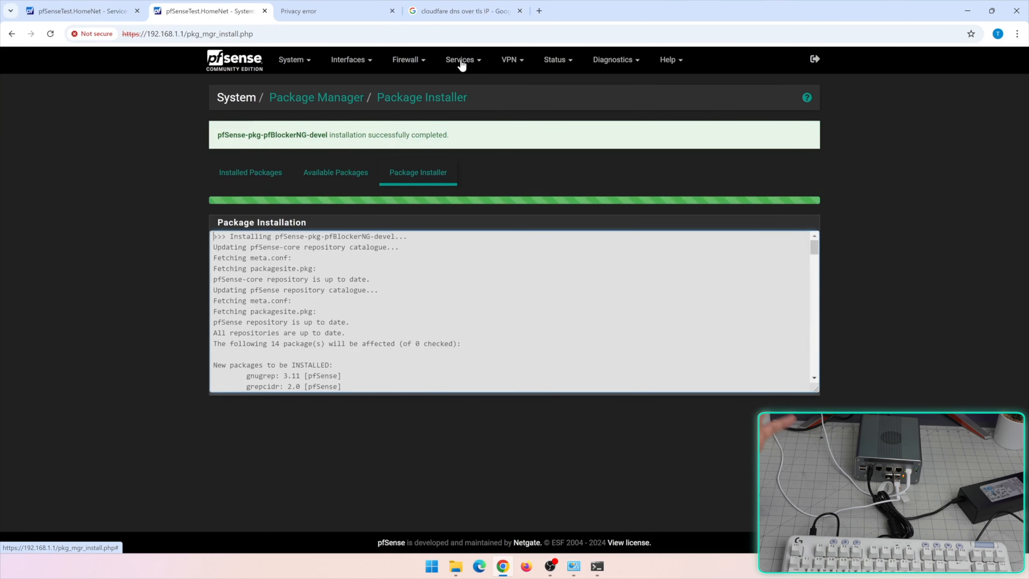
click(326, 99)
click(330, 134)
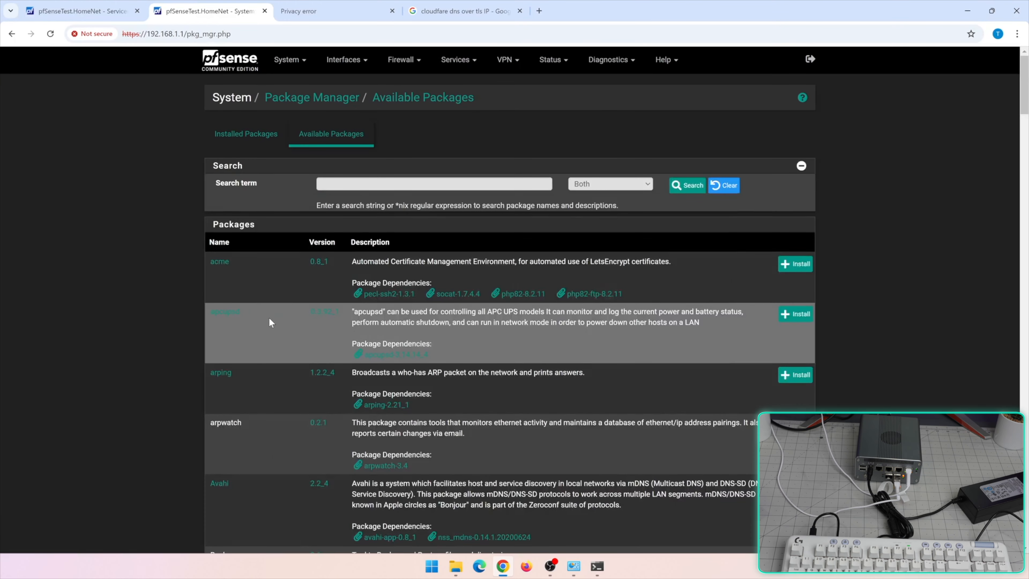
Scroll through the Available Packages list to review the offered packages
scroll(269, 319, down, 8)
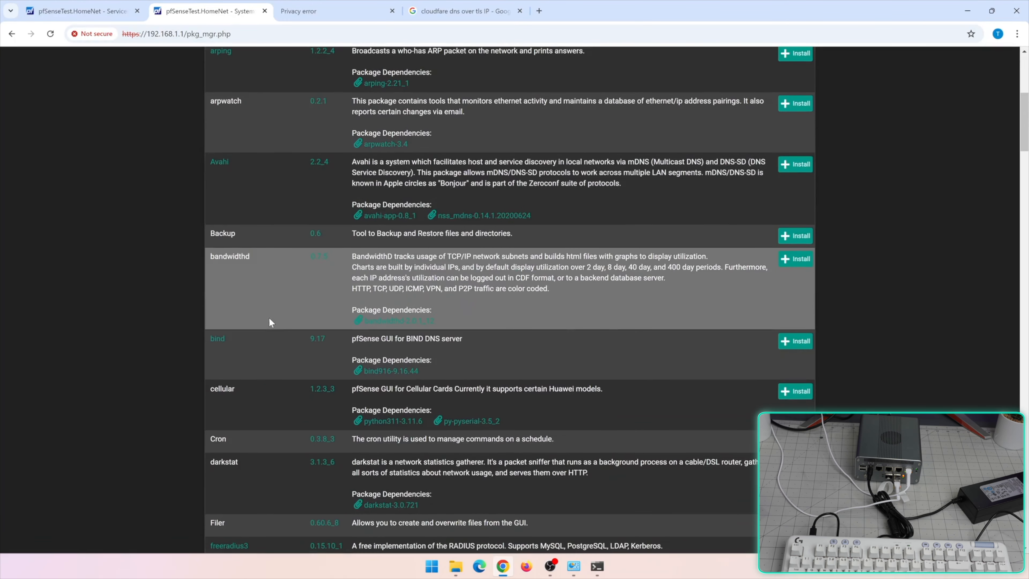
scroll(270, 320, down, 12)
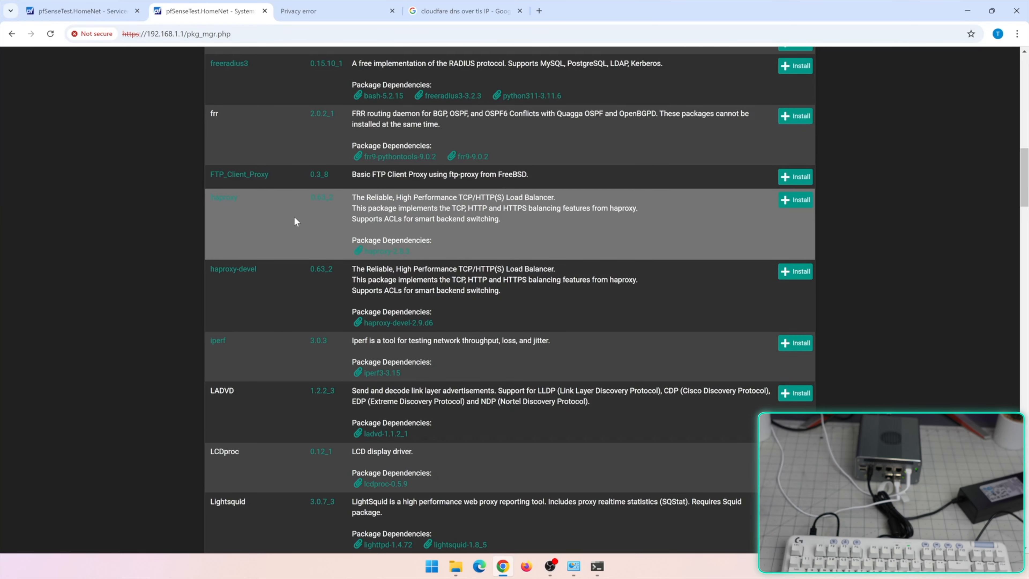
scroll(295, 220, down, 15)
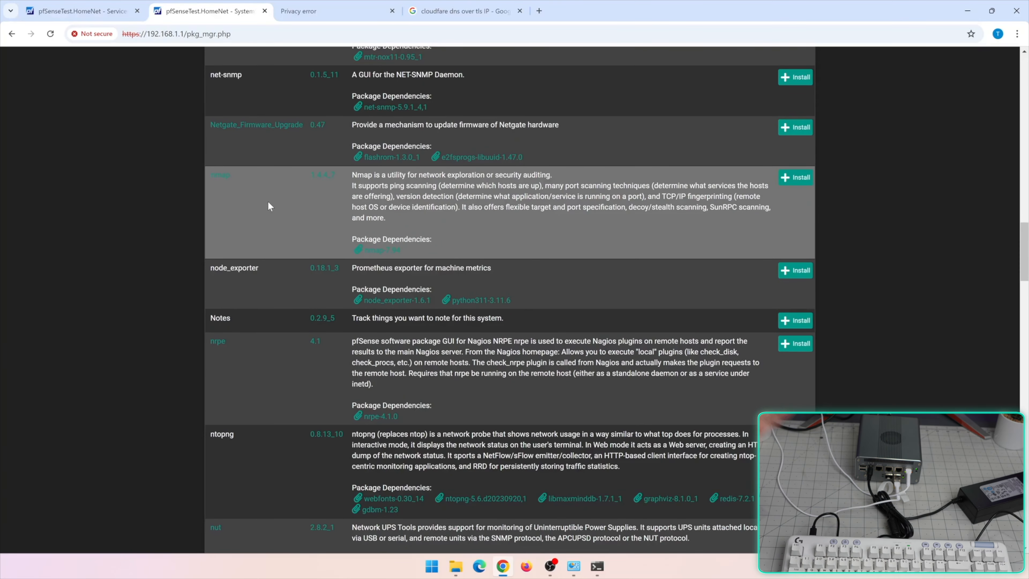
scroll(268, 203, down, 8)
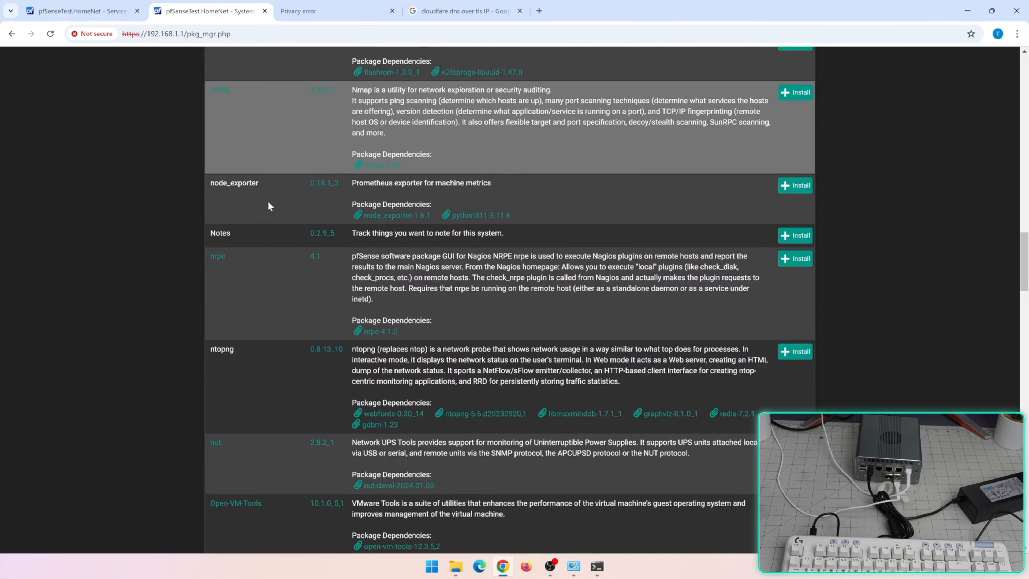
scroll(269, 206, down, 1)
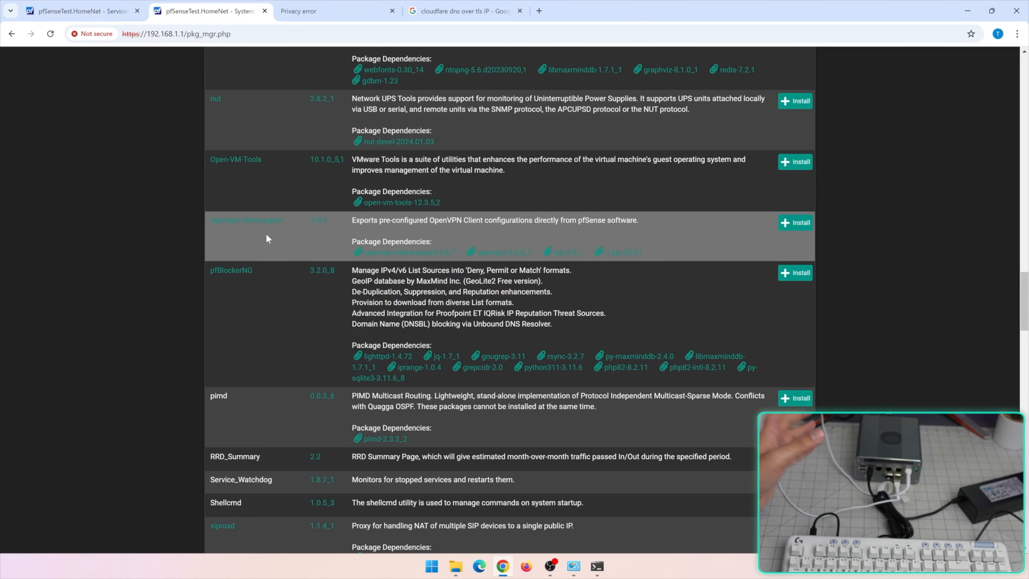
scroll(266, 235, down, 3)
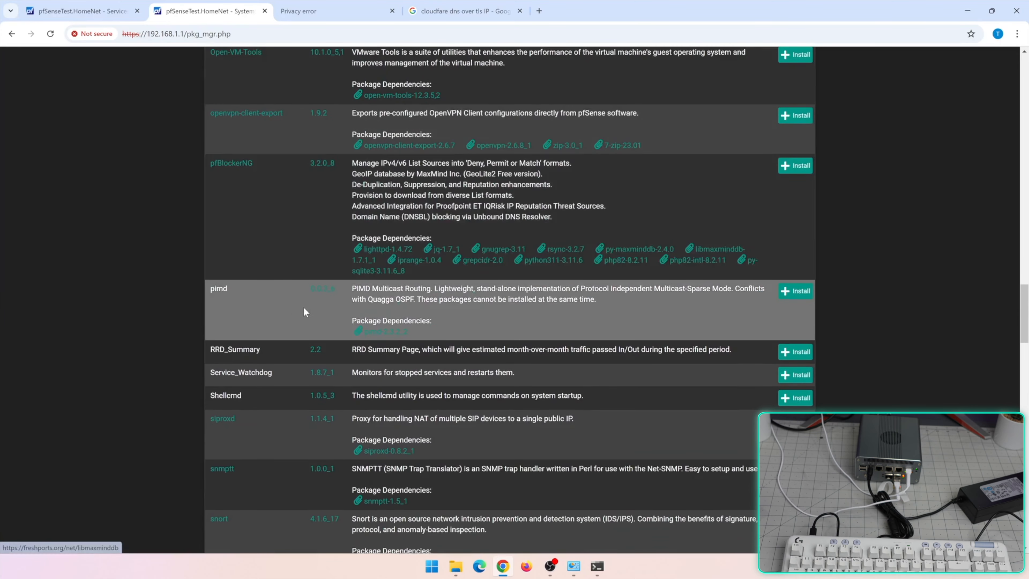
scroll(294, 313, down, 3)
scroll(310, 314, down, 3)
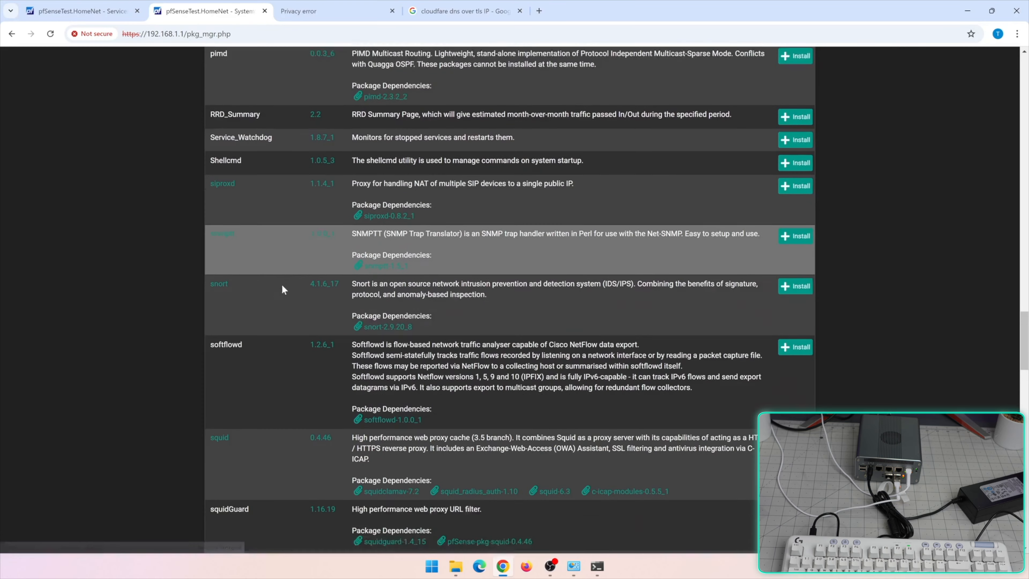
scroll(282, 289, down, 5)
scroll(290, 129, up, 3)
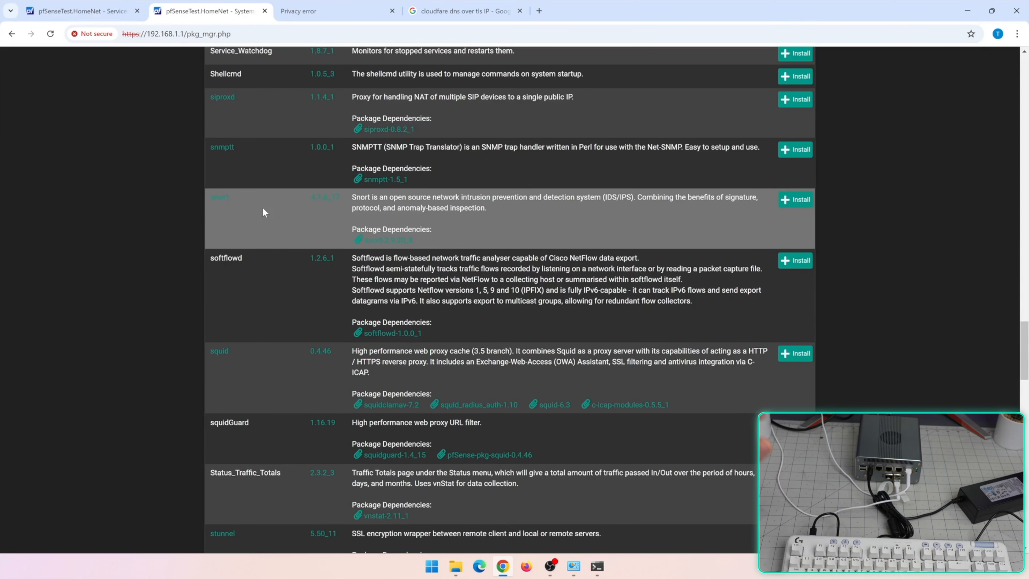
scroll(264, 212, down, 10)
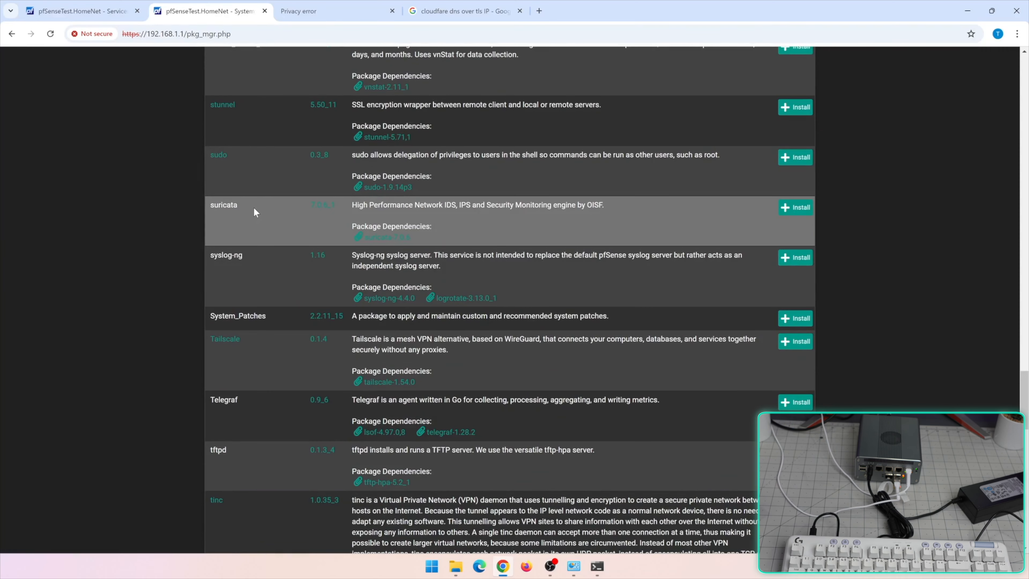
scroll(254, 208, up, 8)
scroll(277, 393, down, 3)
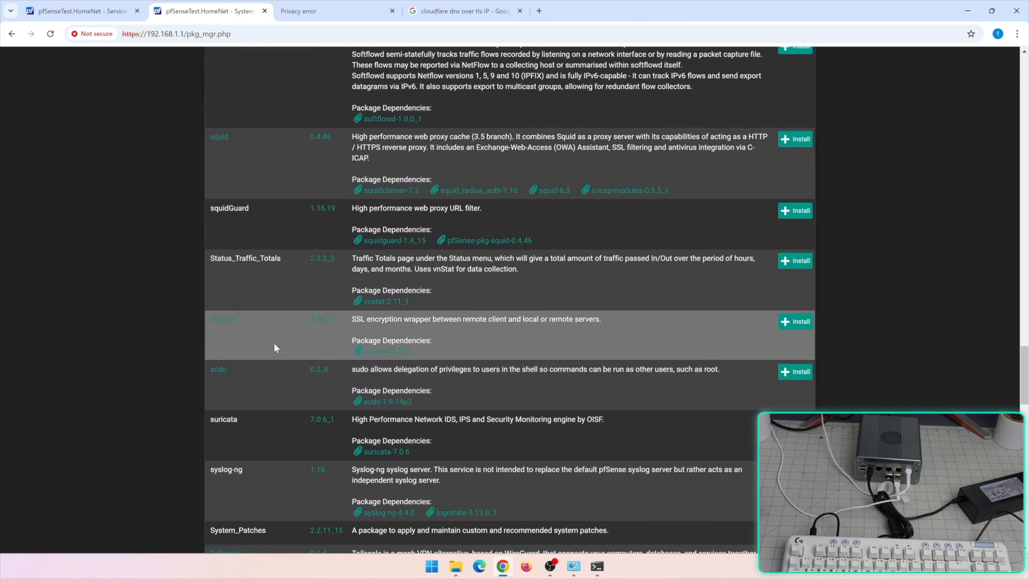
scroll(277, 409, up, 4)
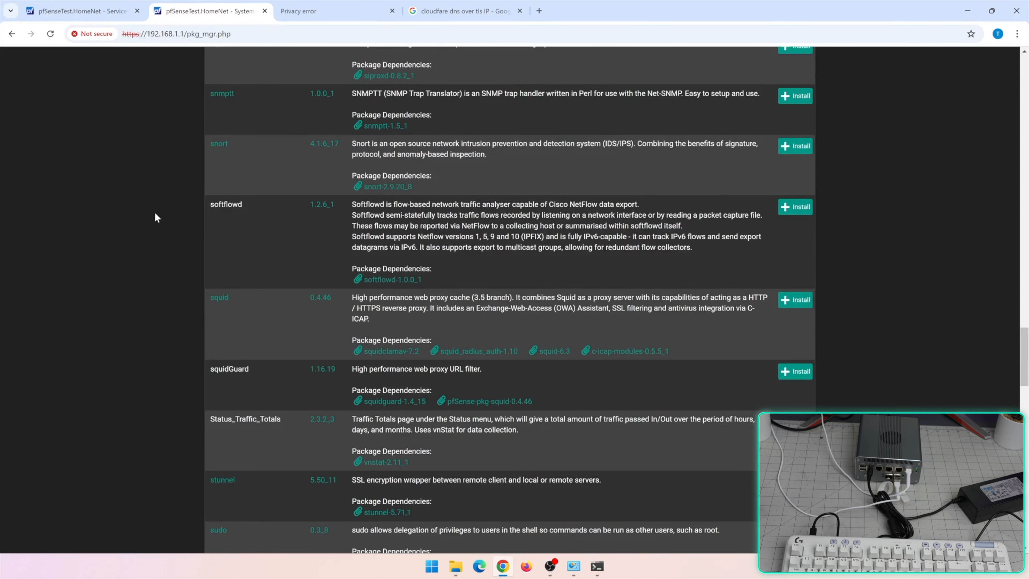
scroll(154, 212, down, 9)
scroll(230, 222, down, 10)
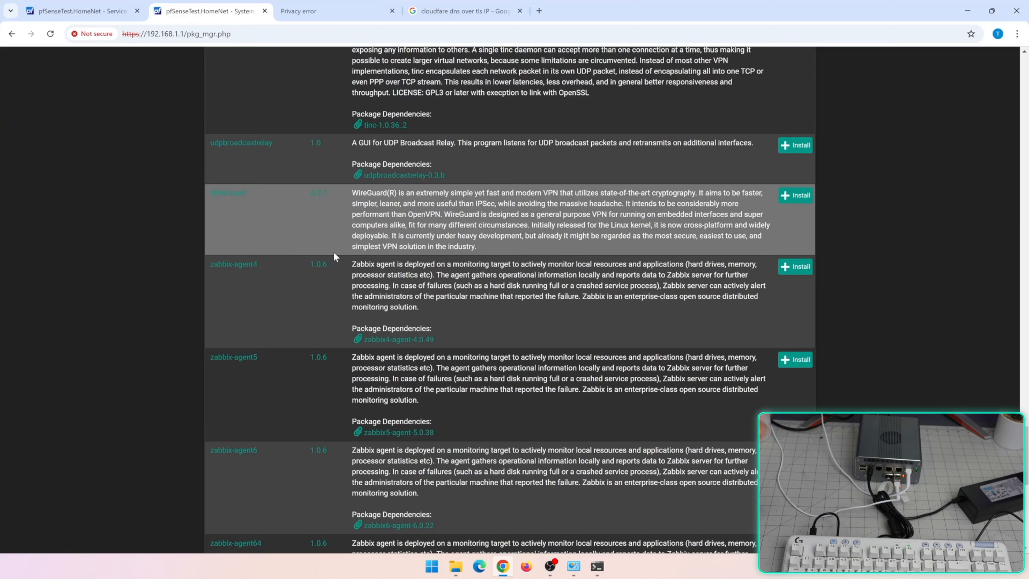
scroll(362, 254, down, 1)
scroll(363, 253, down, 3)
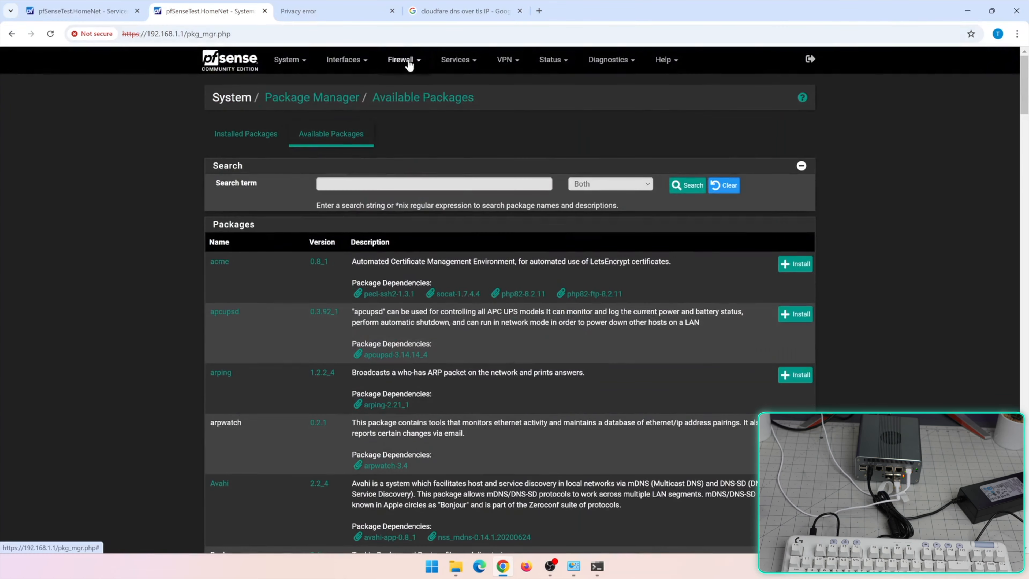
Launch the pfBlockerNG setup wizard from the Firewall menu and advance past its intro
click(409, 62)
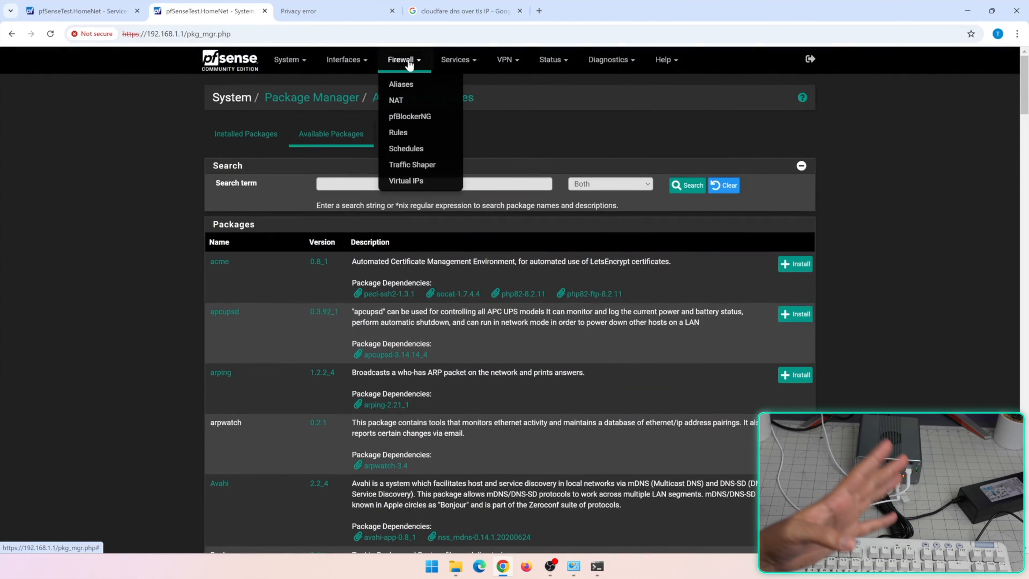
click(437, 116)
click(335, 302)
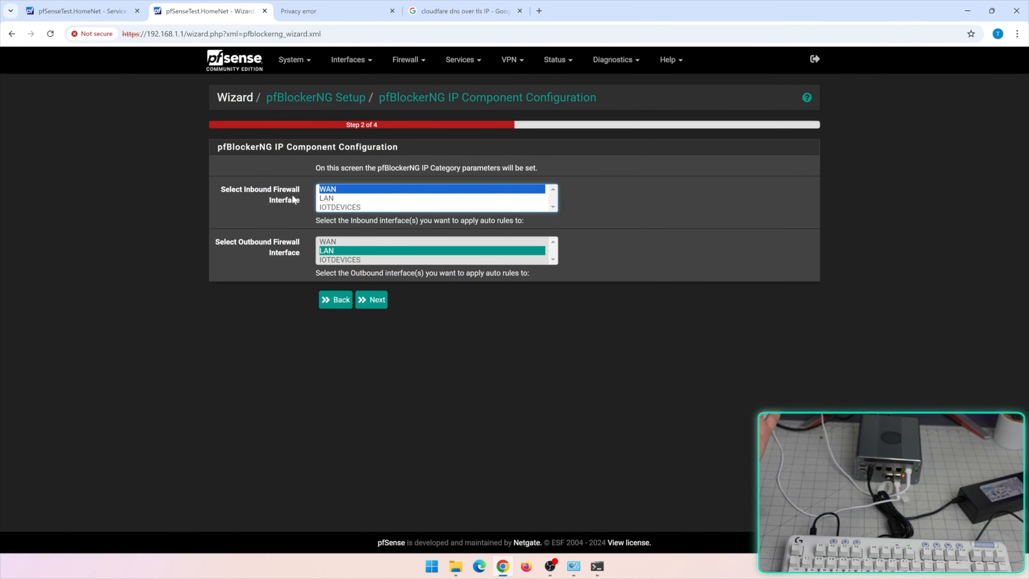
Set inbound interfaces to LAN and IOTDEVICES, outbound to WAN, and keep DNSBL defaults
click(331, 199)
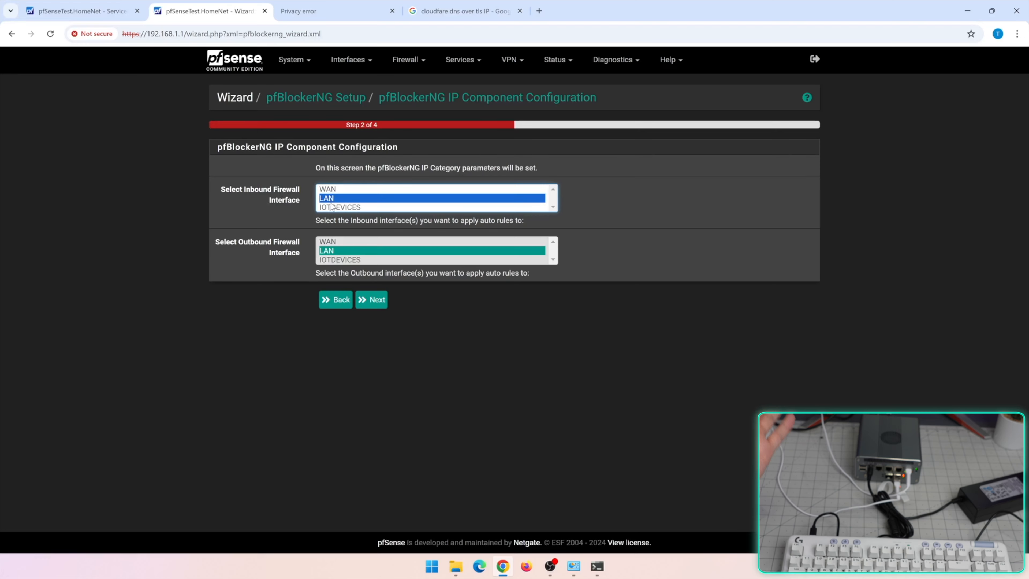
ctrl+click(331, 207)
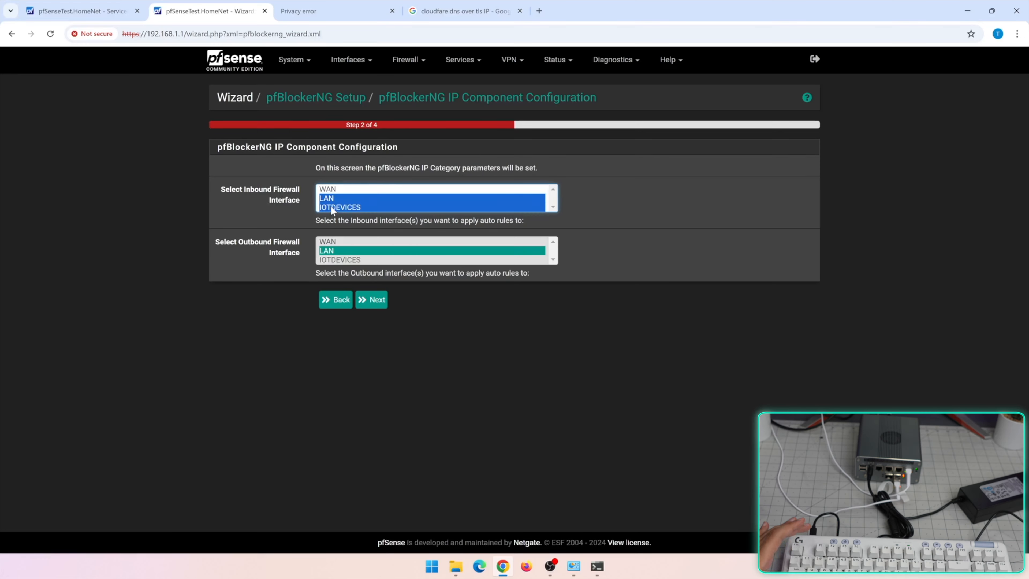
click(334, 243)
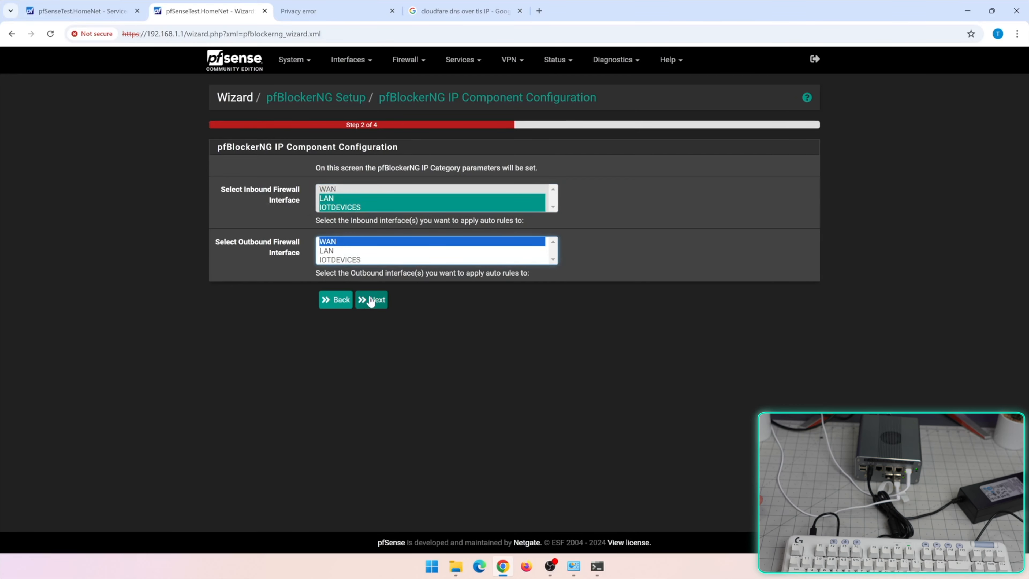
click(365, 300)
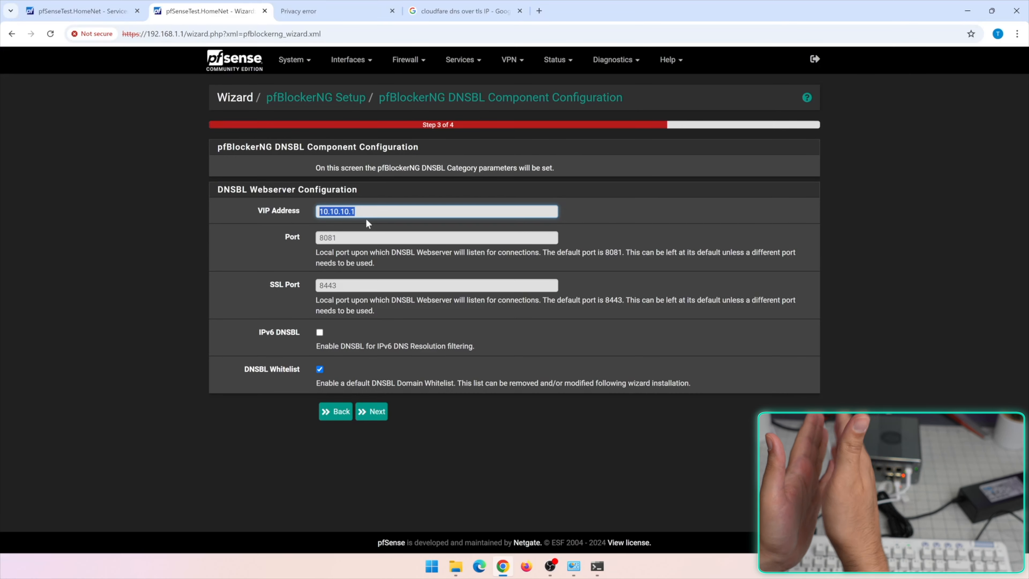
click(376, 412)
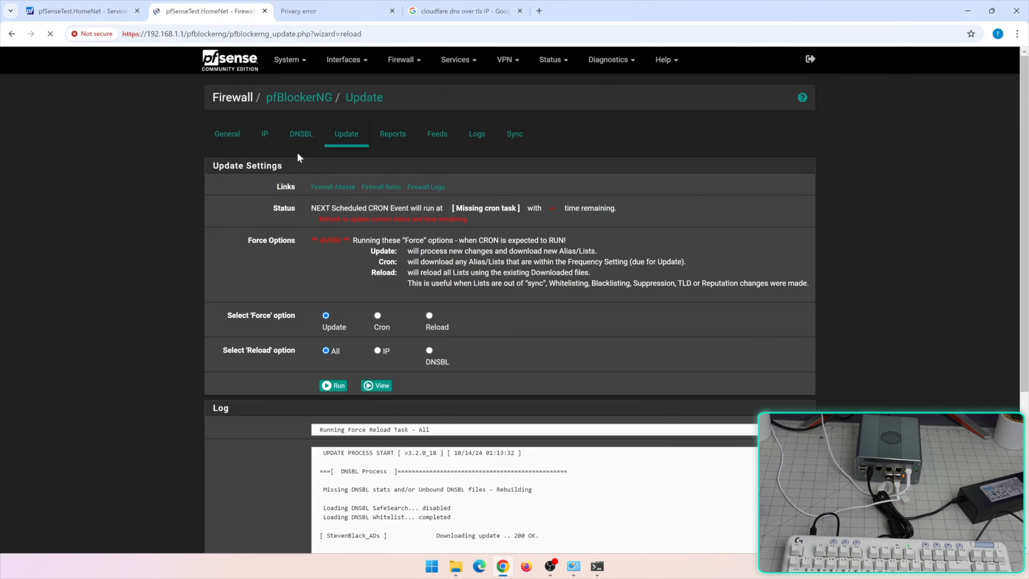
Scroll the pfBlockerNG page and review its General settings tab
scroll(514, 300, down, 5)
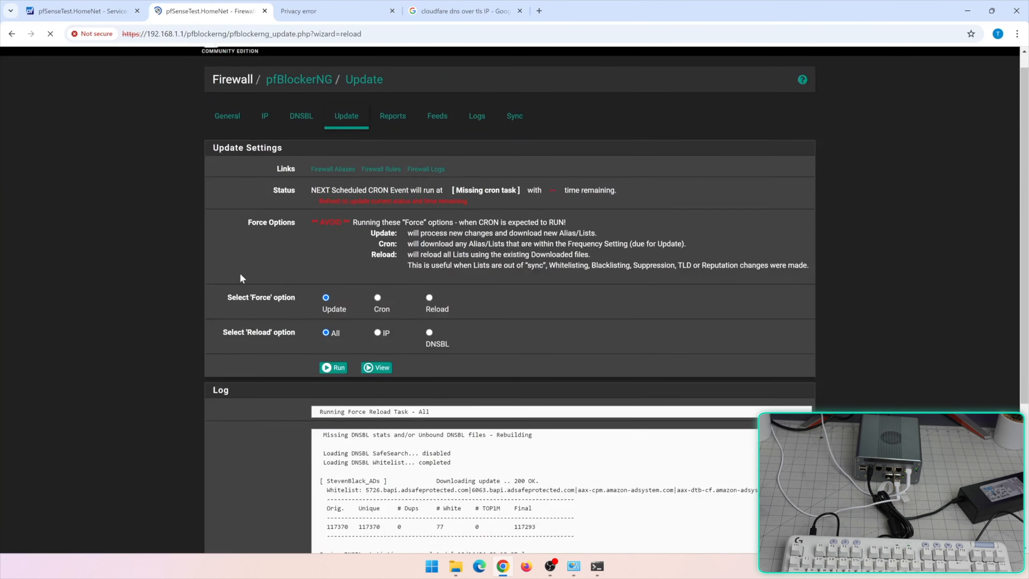
scroll(514, 300, down, 1)
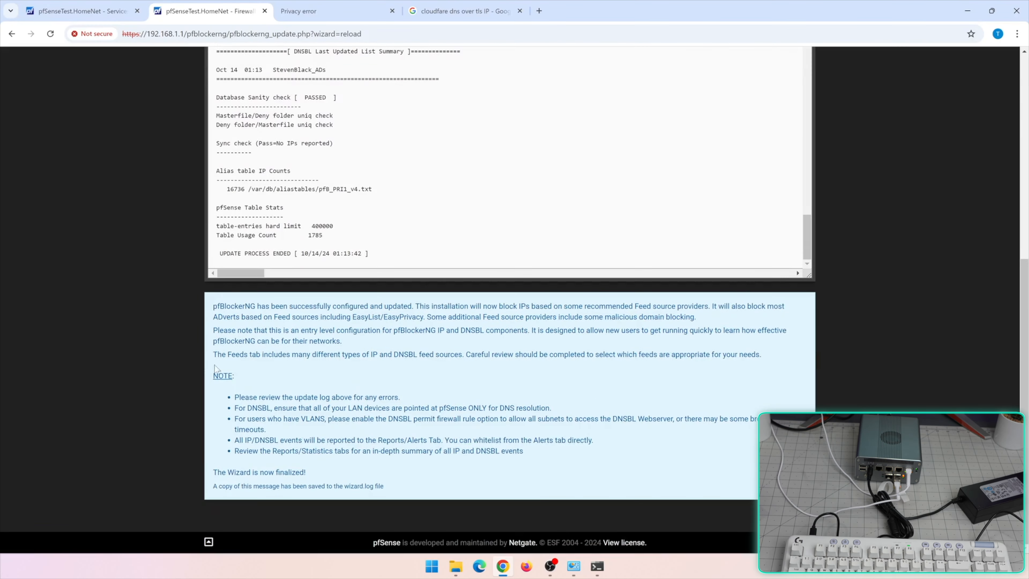
scroll(103, 312, up, 10)
click(228, 131)
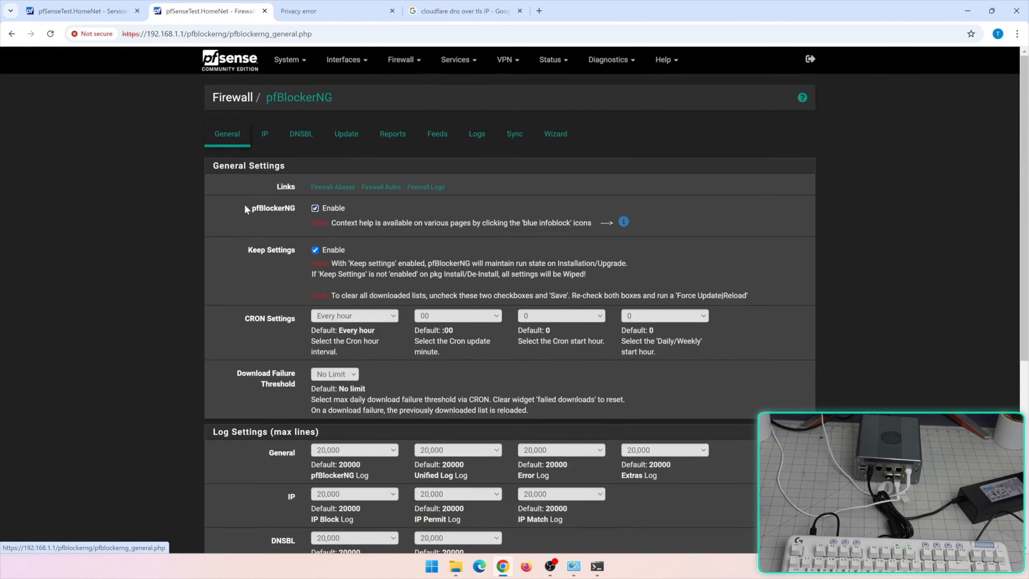
scroll(228, 261, down, 3)
scroll(263, 282, down, 3)
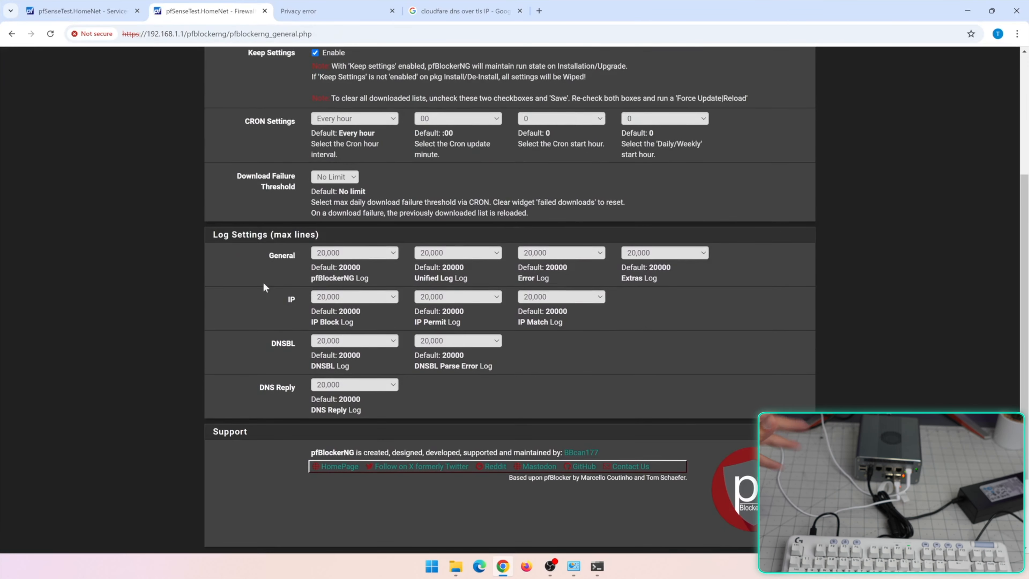
scroll(509, 300, up, 7)
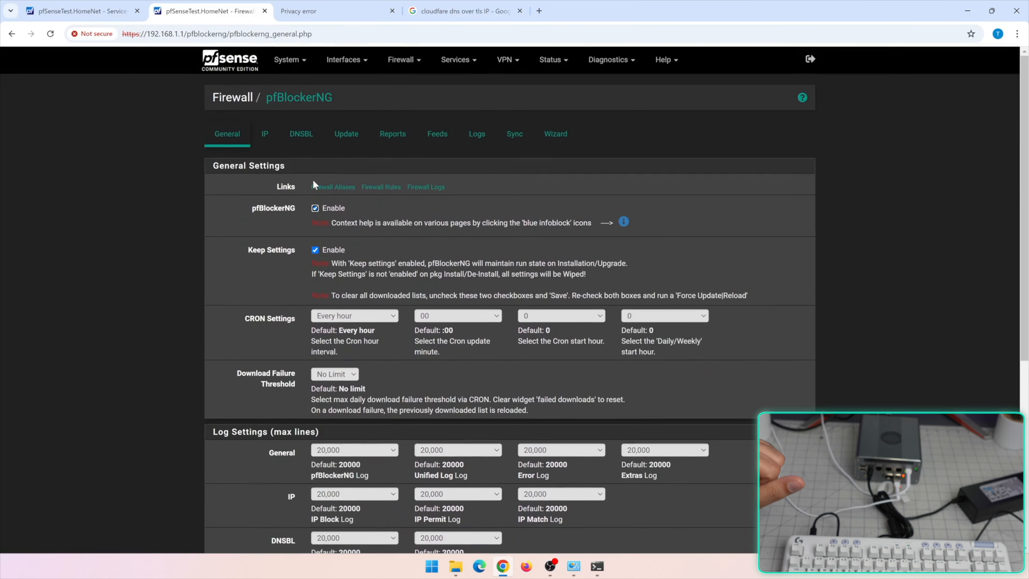
Open the IP settings and select the MaxMind GeoIP Account ID and License Key fields
click(264, 134)
scroll(410, 340, down, 8)
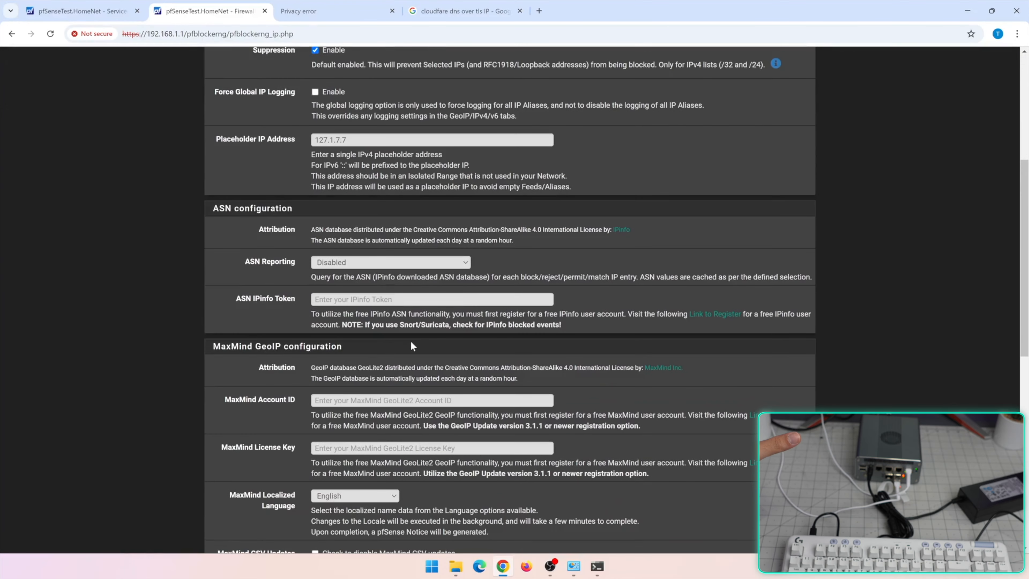
scroll(411, 345, down, 1)
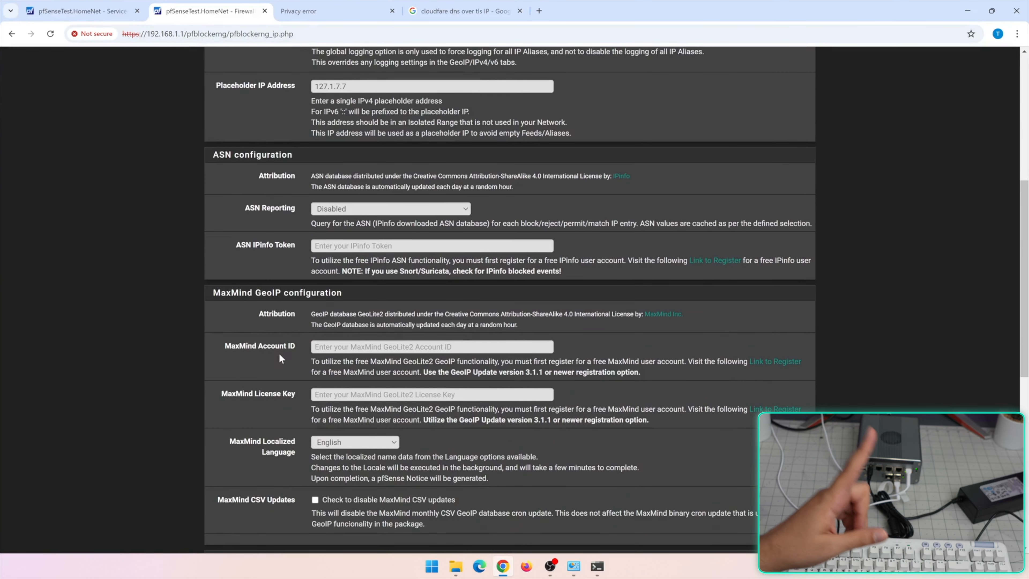
click(347, 347)
click(365, 395)
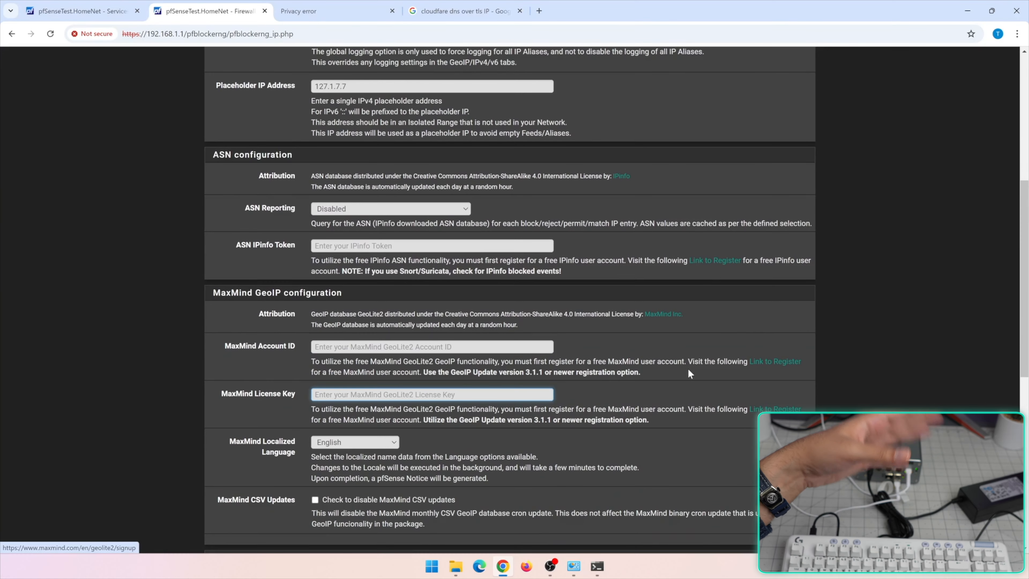
scroll(508, 430, up, 6)
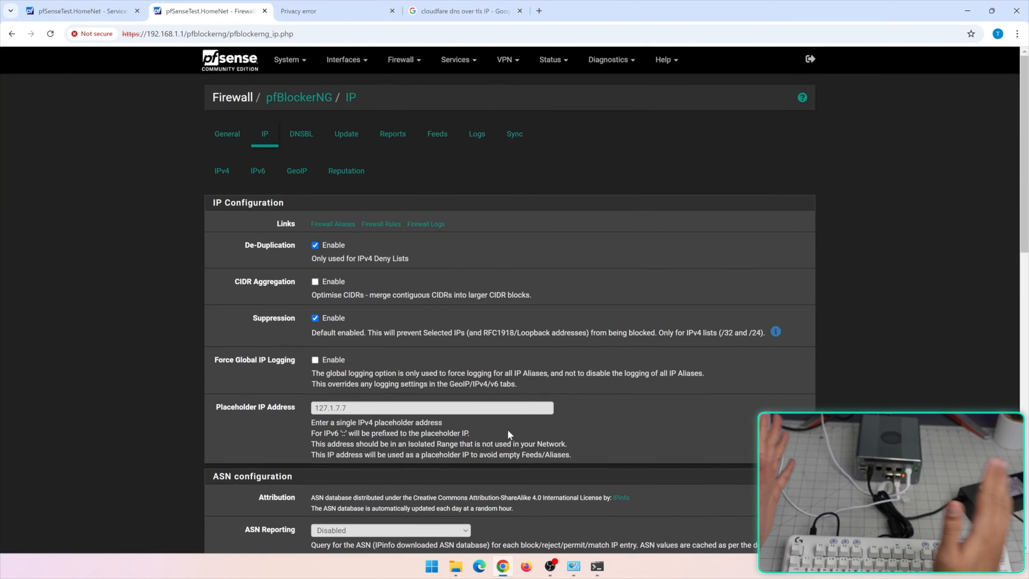
Review the GeoIP summary, then view the IPv4 lists with PRI1 set to Deny Outbound
click(310, 177)
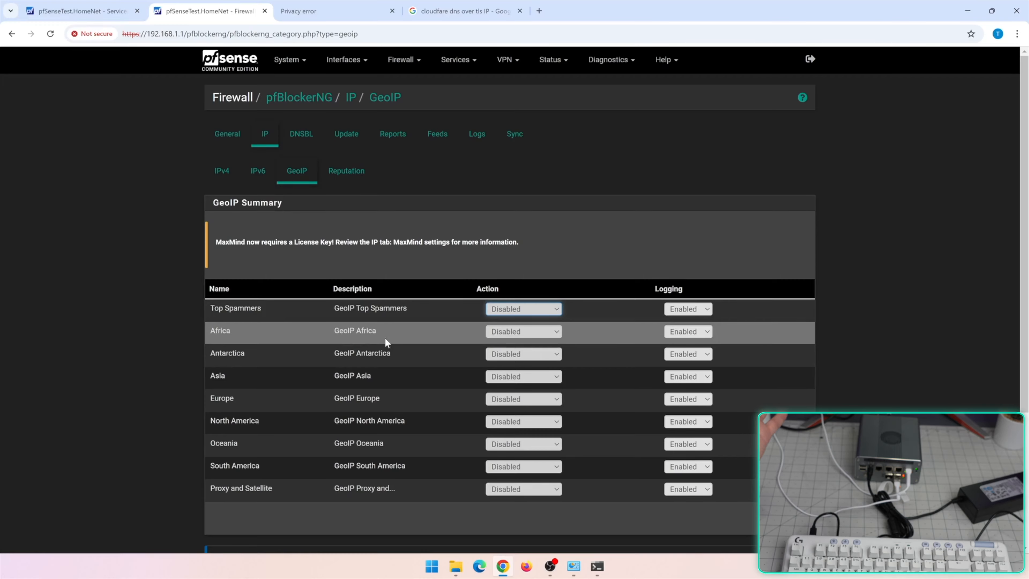
scroll(471, 365, down, 2)
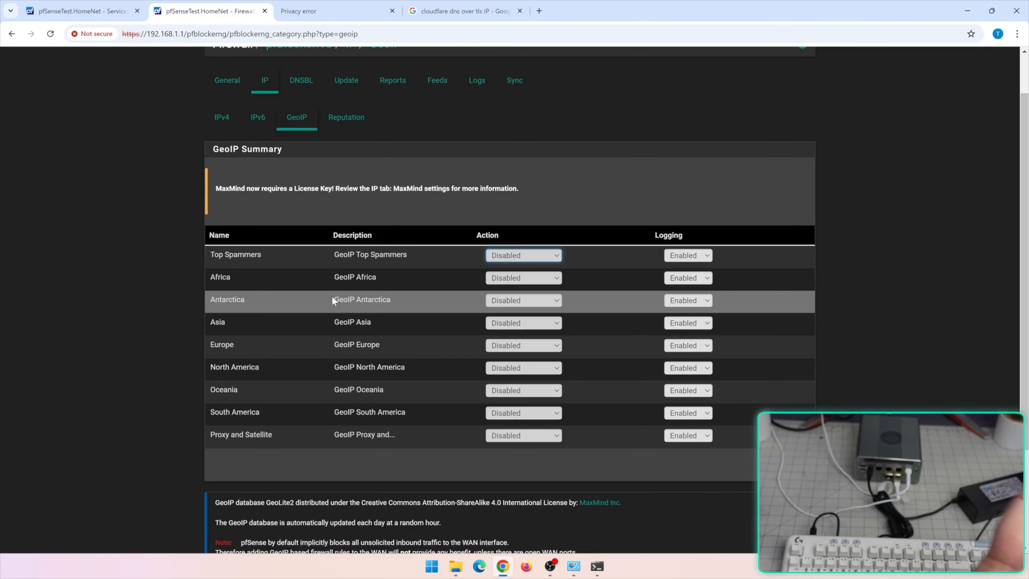
scroll(455, 323, up, 2)
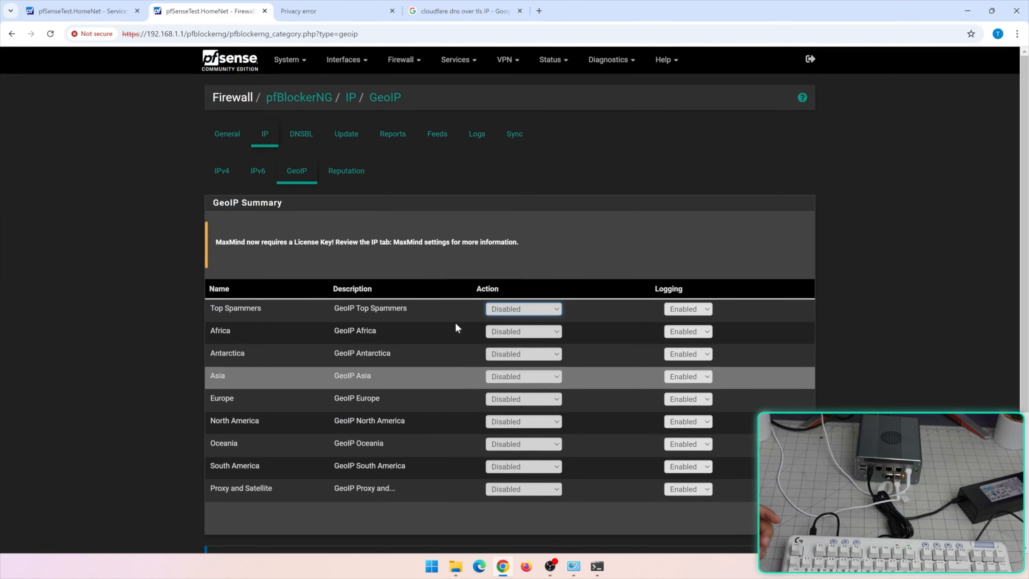
click(224, 172)
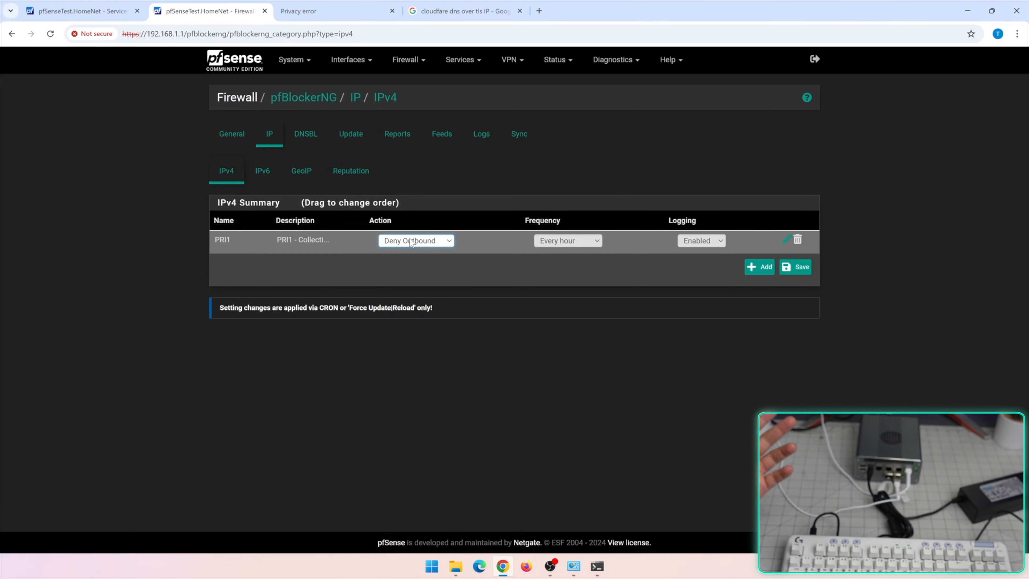
Open the ADs_Basic group under DNSBL Groups for editing
click(307, 139)
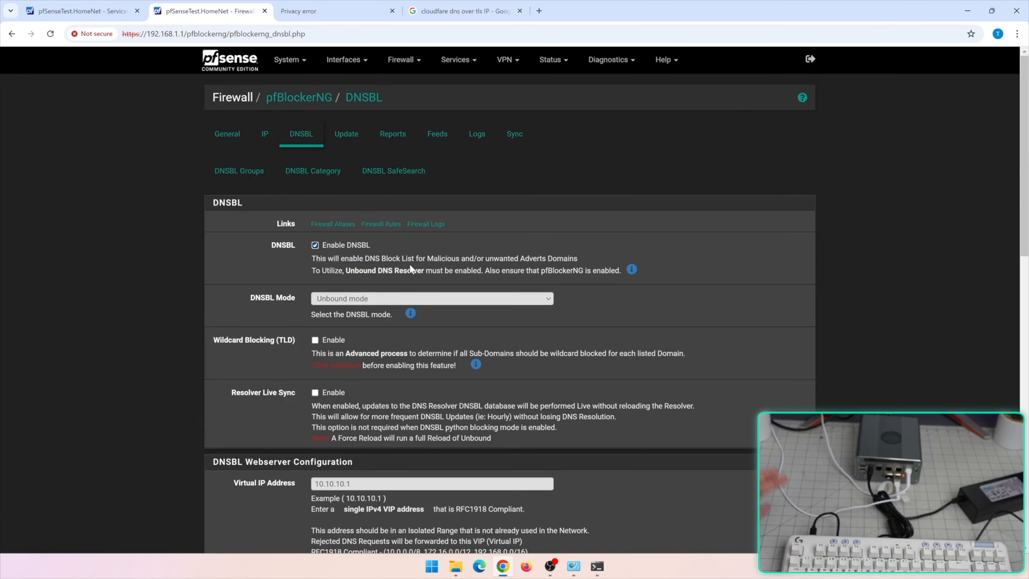
click(255, 178)
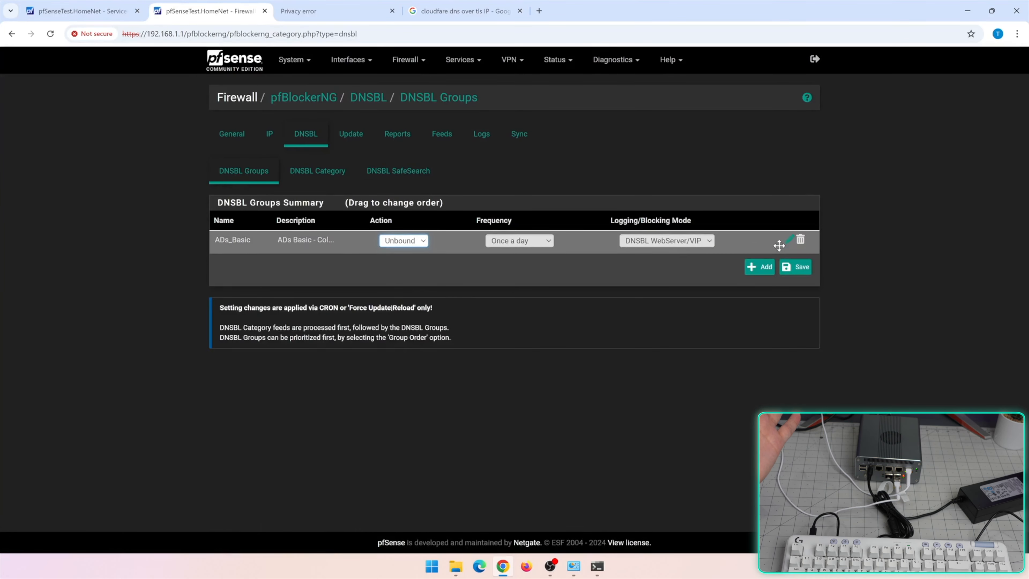
click(789, 240)
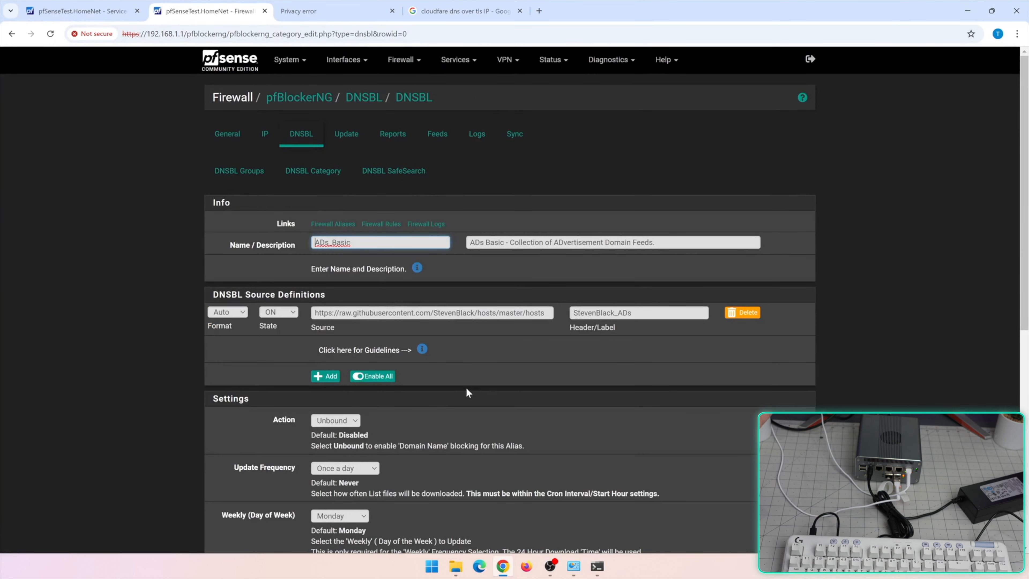
Copy the ADs_Basic source URL and load the StevenBlack hosts list in a new tab
triple_click(437, 315)
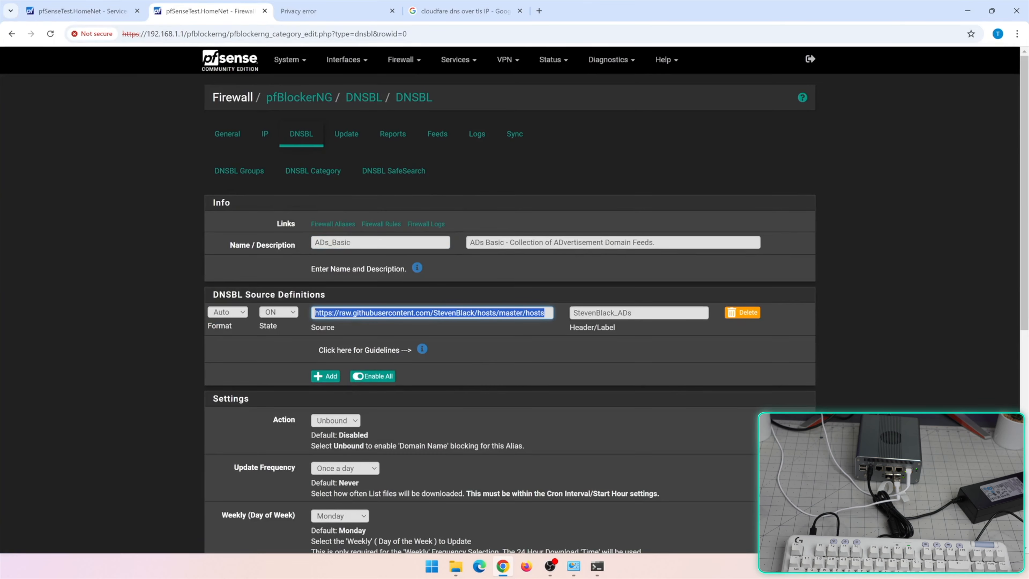
key(ctrl+c)
key(ctrl+t)
key(ctrl+v)
key(Return)
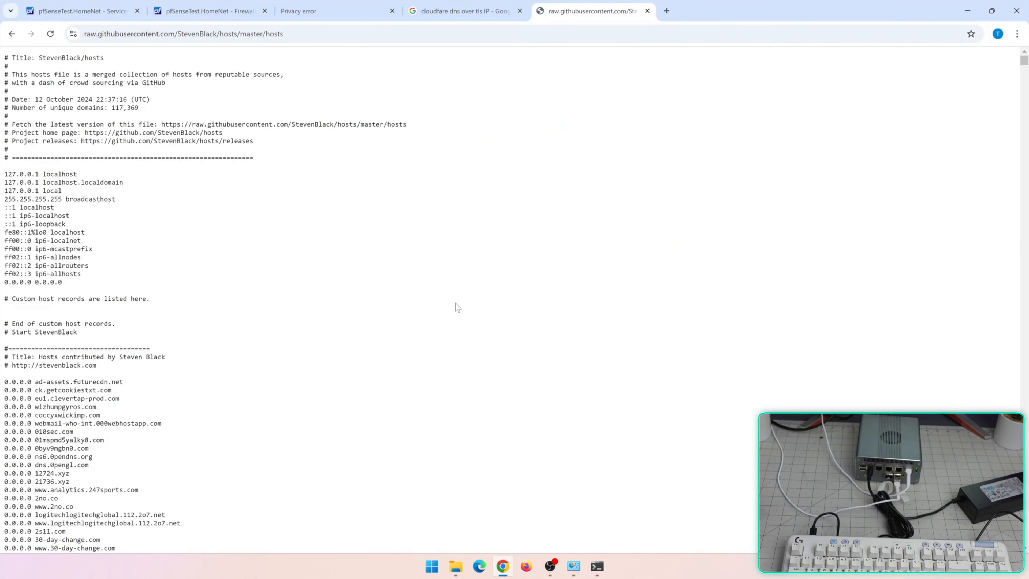
Scroll down the StevenBlack hosts list to the care.help.360.cn entry
scroll(458, 312, down, 5)
scroll(484, 375, down, 4)
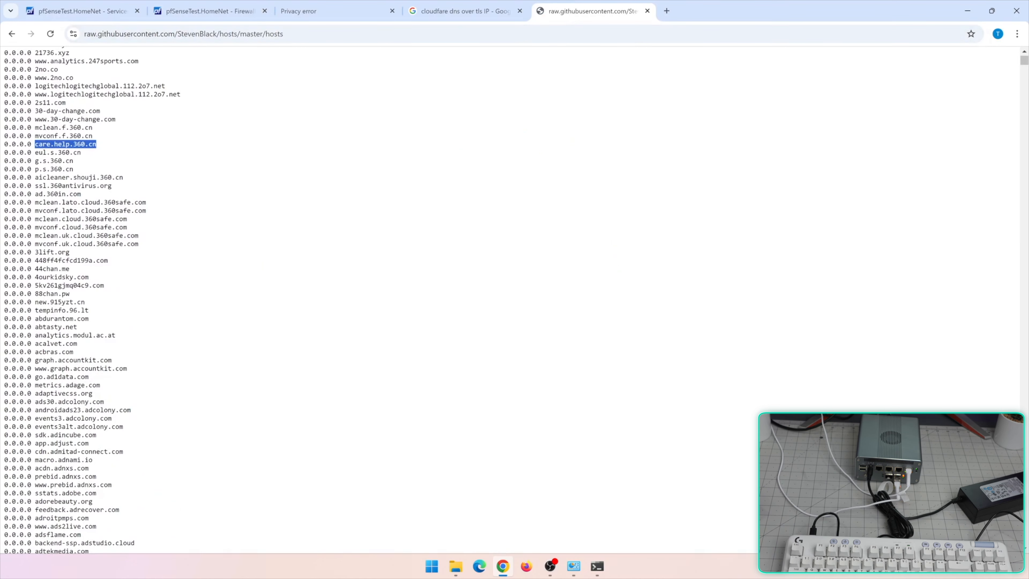
Run nslookup care.help.360.cn in Command Prompt, confirming it resolves to 10.10.10.1
key(ctrl+shift+Tab)
key(ctrl+shift+Tab)
key(ctrl+shift+Tab)
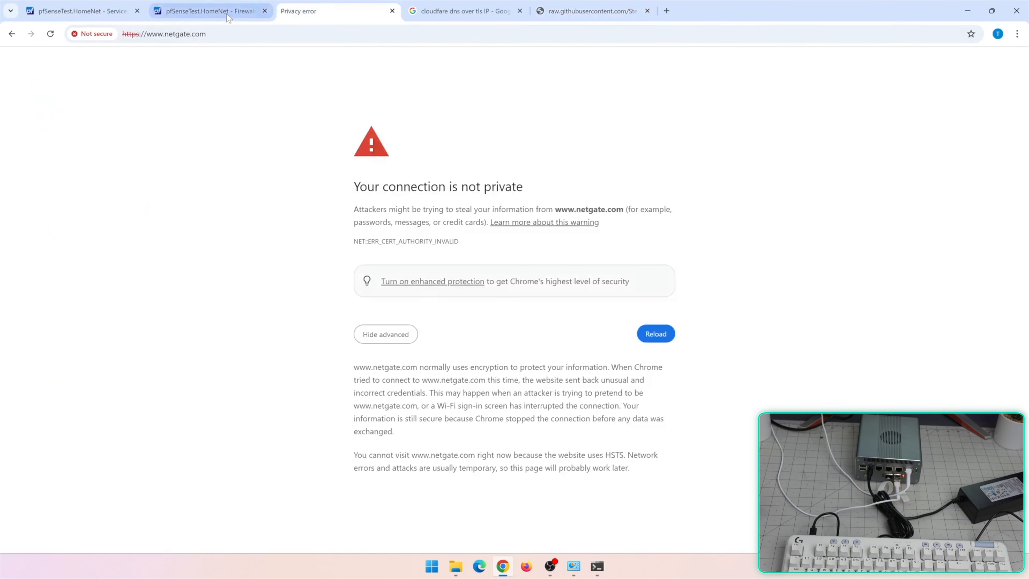
click(229, 63)
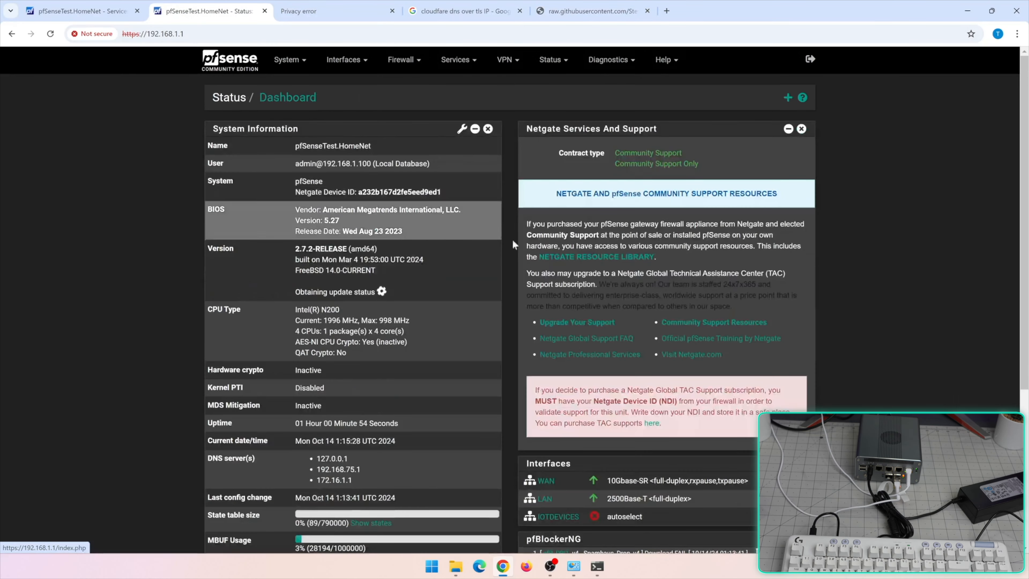
scroll(512, 238, down, 3)
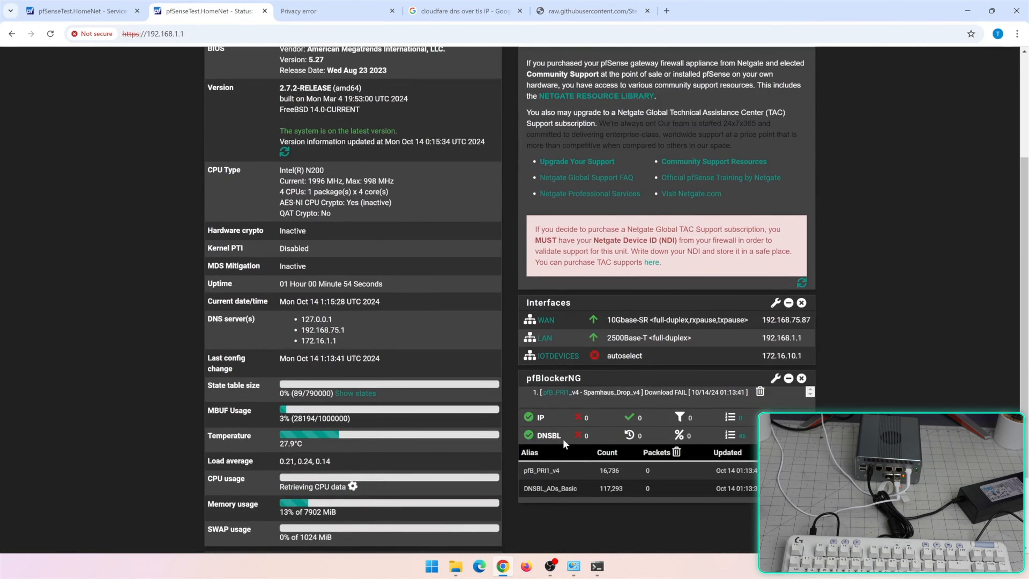
click(596, 566)
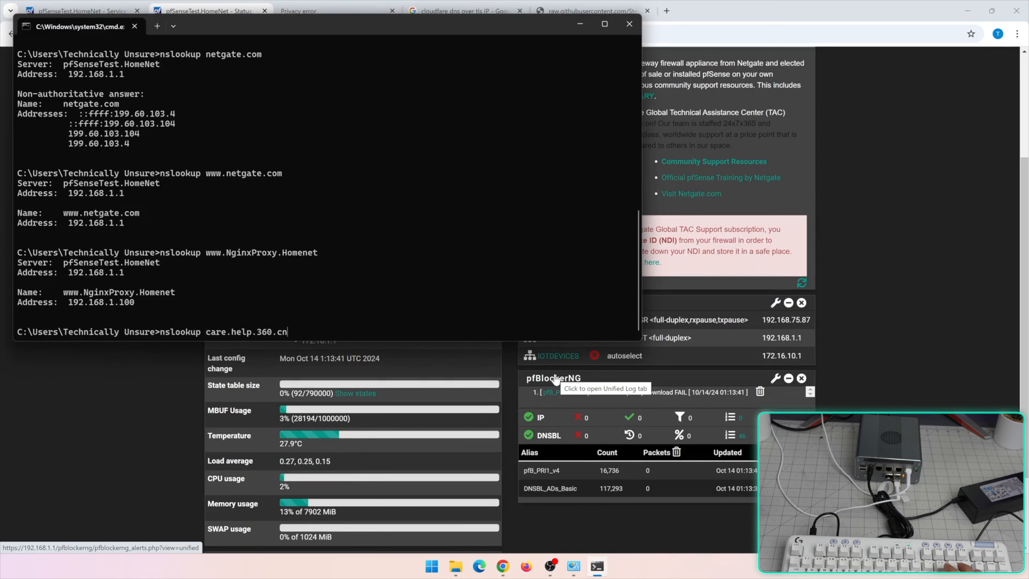
key(Return)
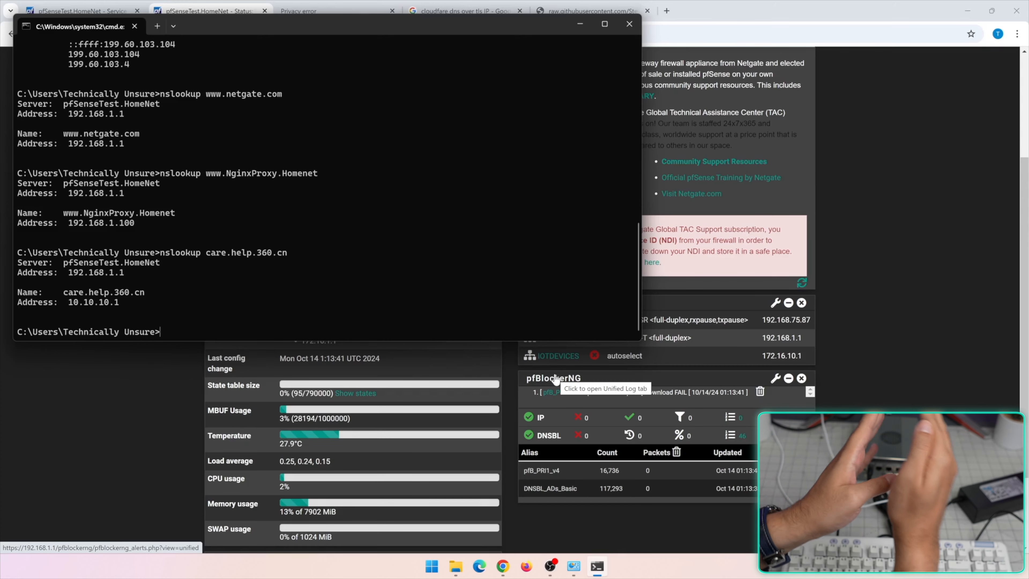
Browse to care.help.360.cn in a new tab to get the 'Site blocked via DNSBL' page
click(141, 445)
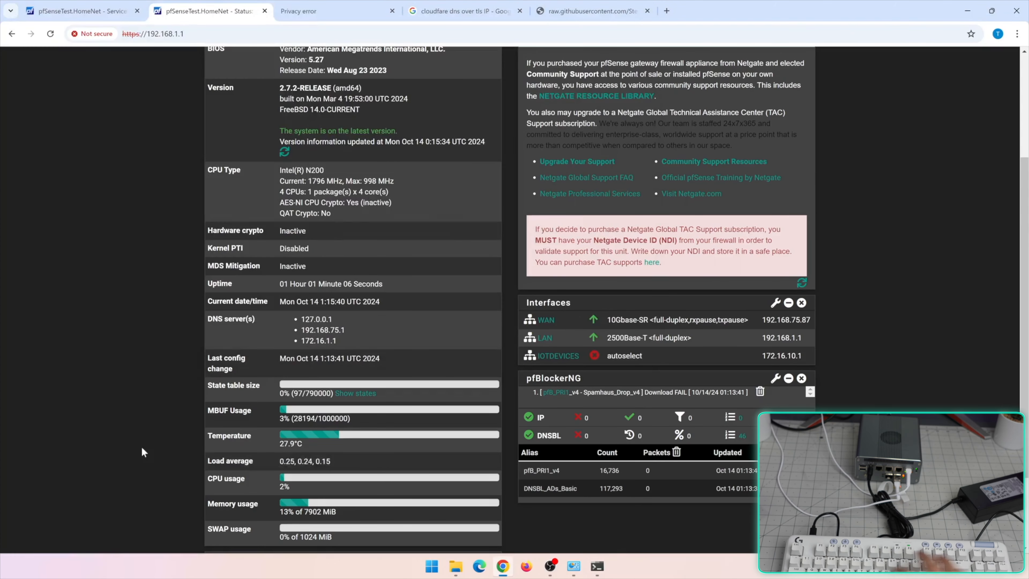
key(ctrl+t)
key(ctrl+v)
key(Return)
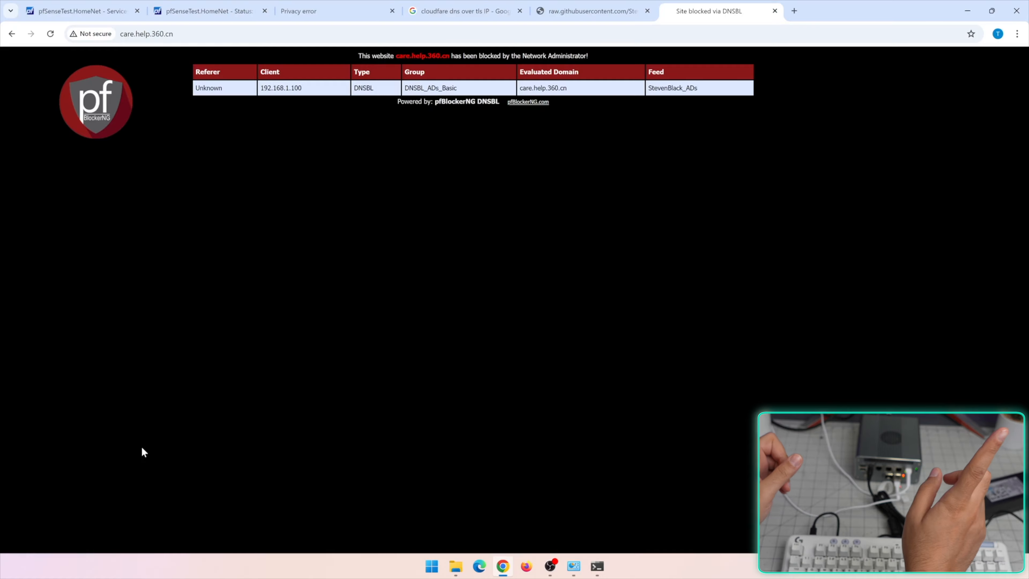
In pfBlockerNG, view the DNSBL Groups summary, then Reports > Alerts for the care.help.360.cn block
click(81, 11)
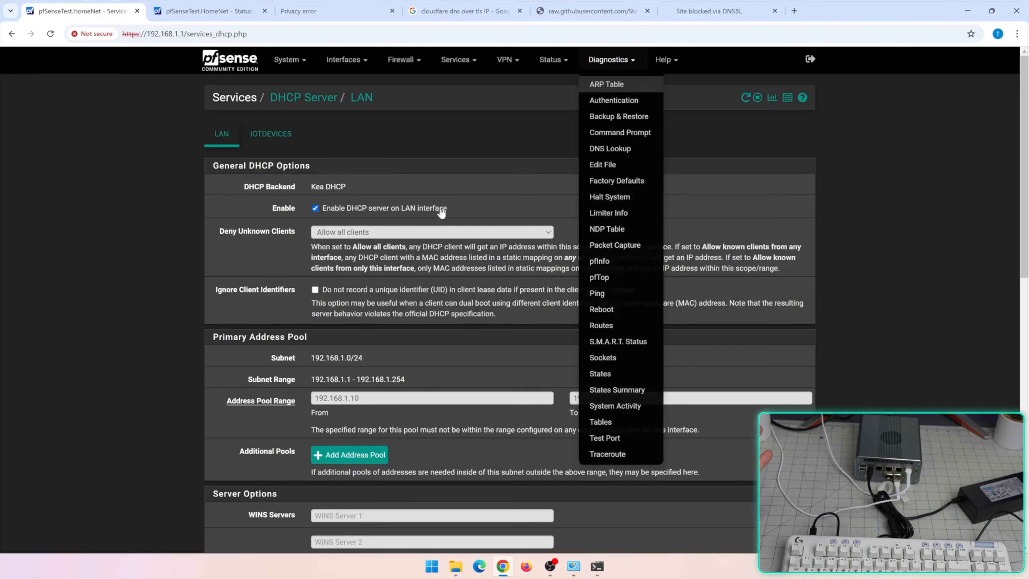
click(207, 11)
scroll(371, 197, up, 4)
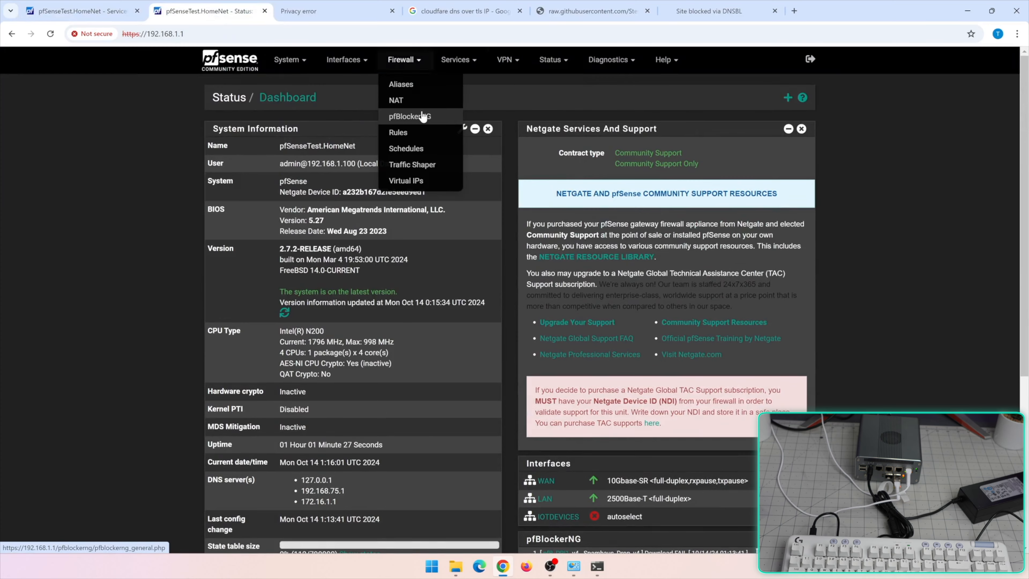
click(423, 116)
click(305, 135)
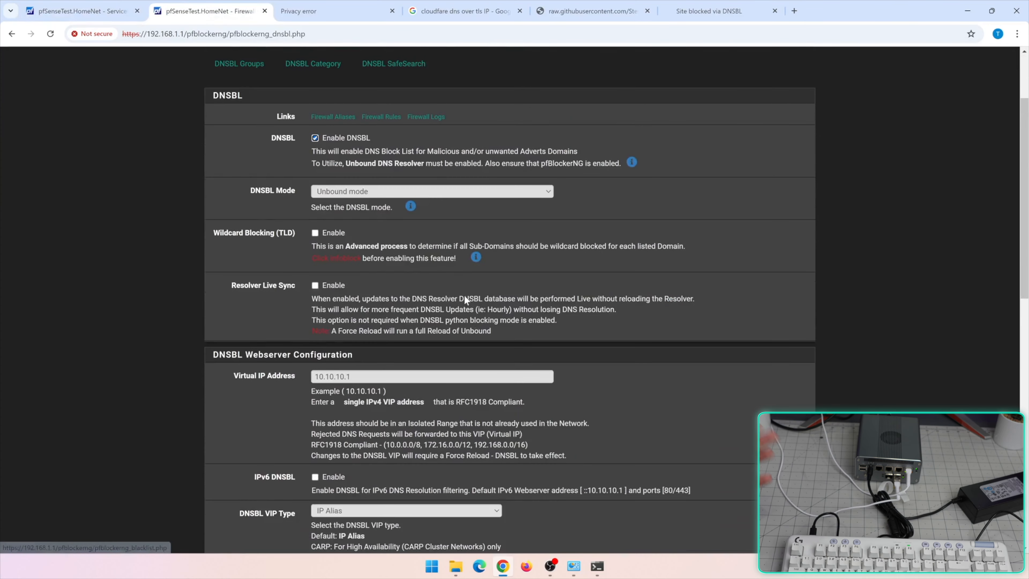
click(260, 177)
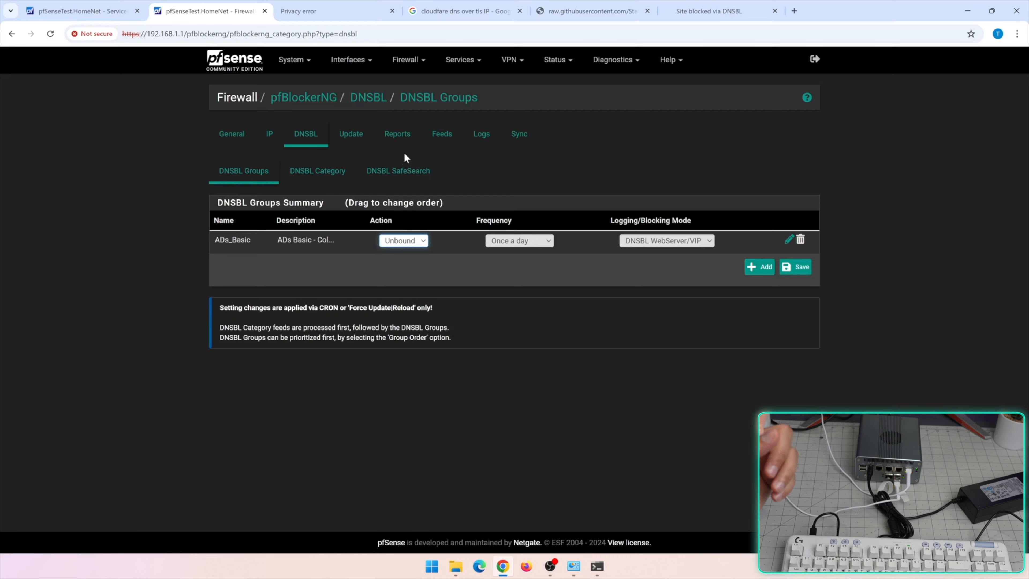
click(397, 135)
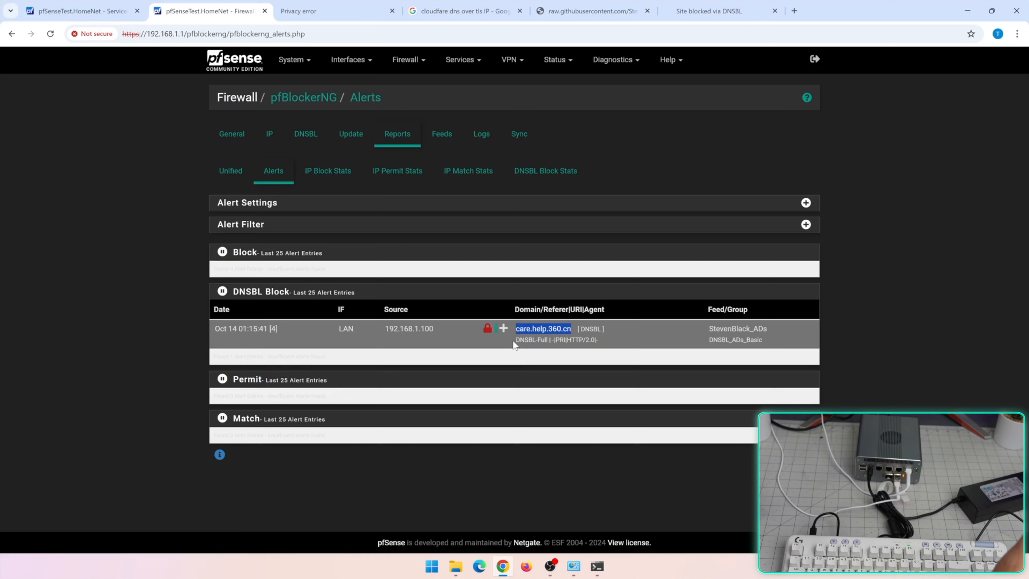
Start whitelisting the exact domain care.help.360.cn, declining to add a description
click(503, 328)
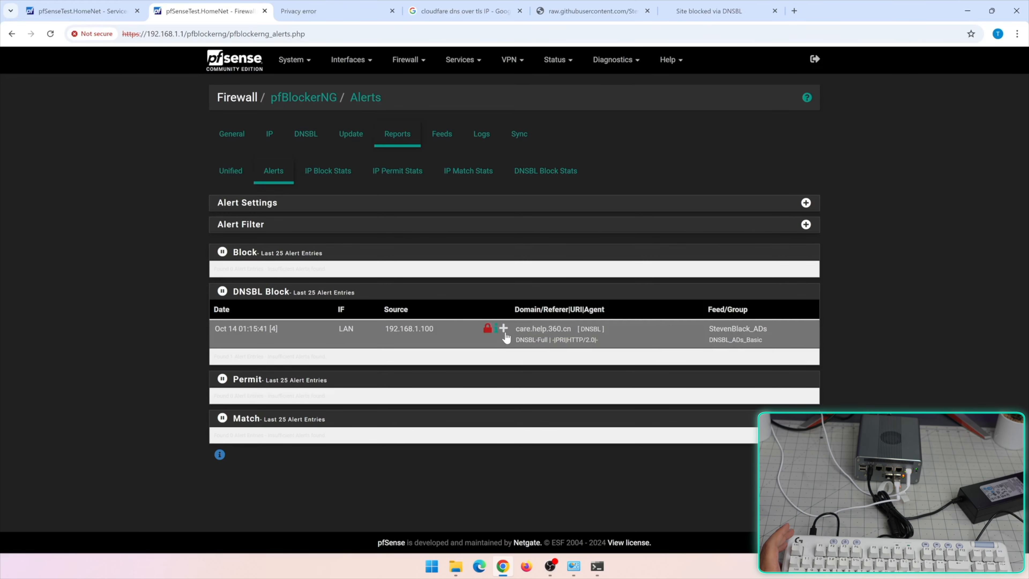
key(Return)
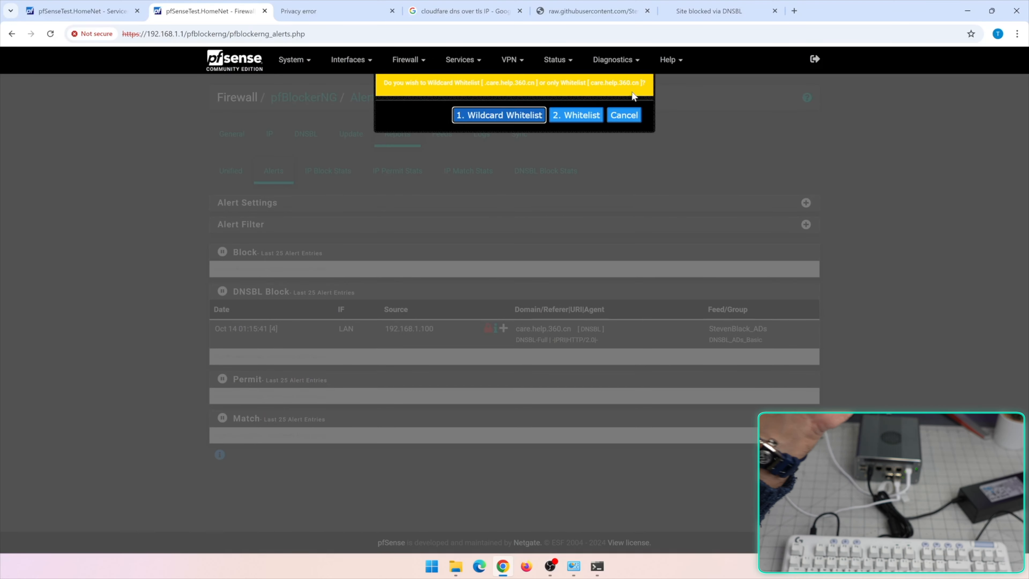
click(581, 118)
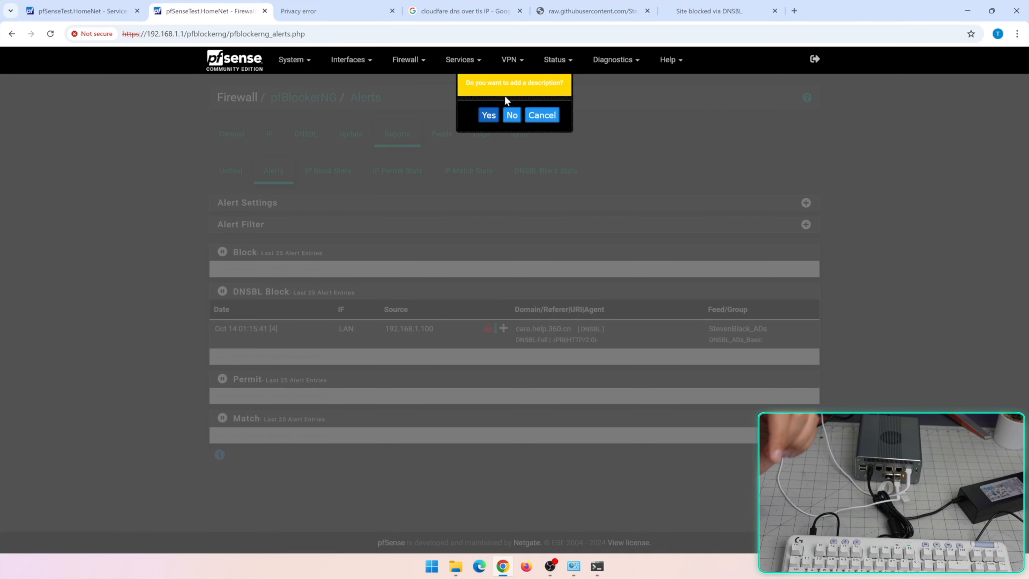
click(489, 117)
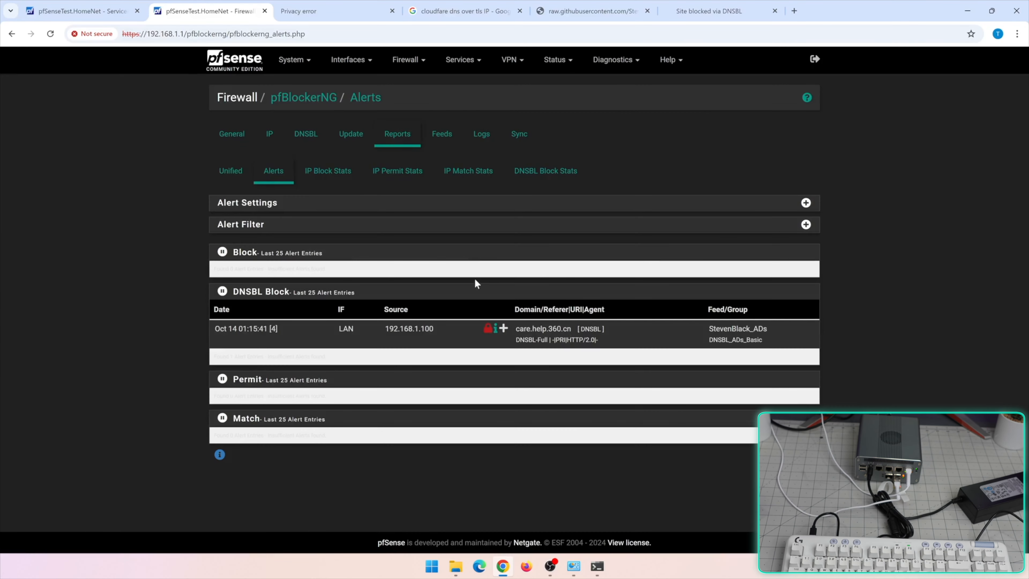
Whitelist the exact domain care.help.360.cn again with the description 'Testing'
click(503, 328)
click(558, 193)
click(554, 120)
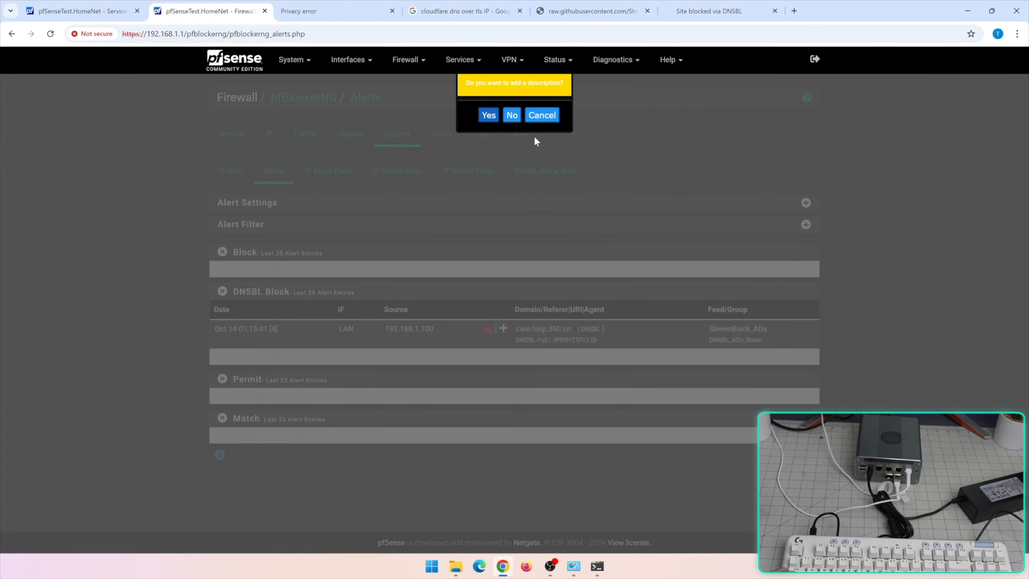
click(490, 117)
text(Testing)
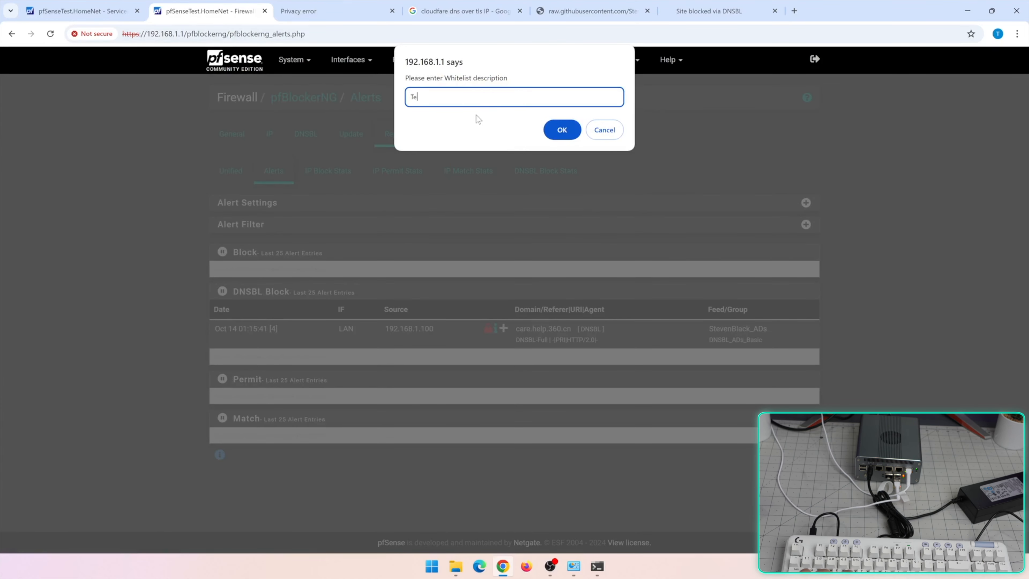
key(Return)
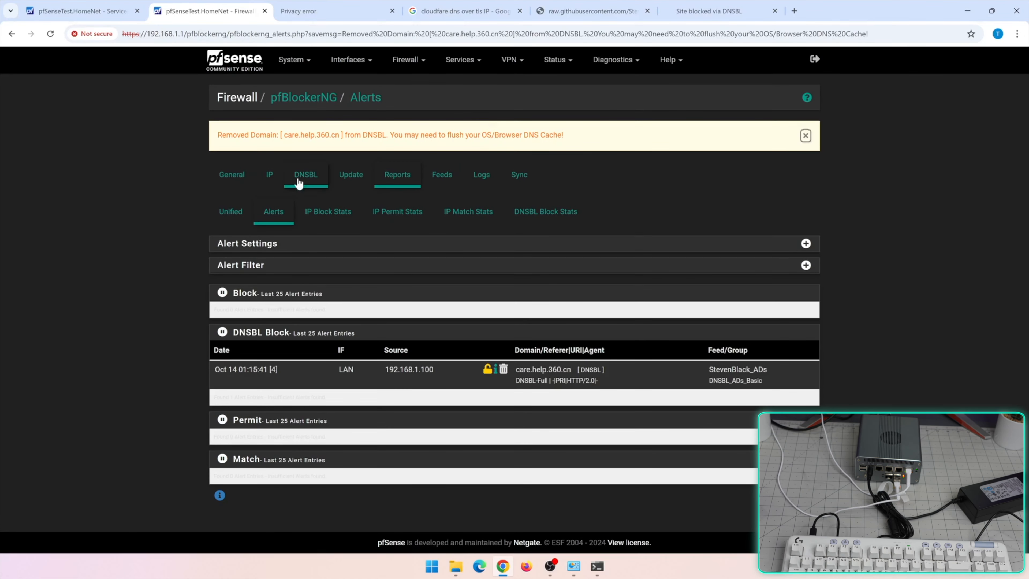
click(299, 180)
Expand the DNSBL Whitelist and delete the two care.help.360.cn Testing entries
scroll(320, 344, down, 15)
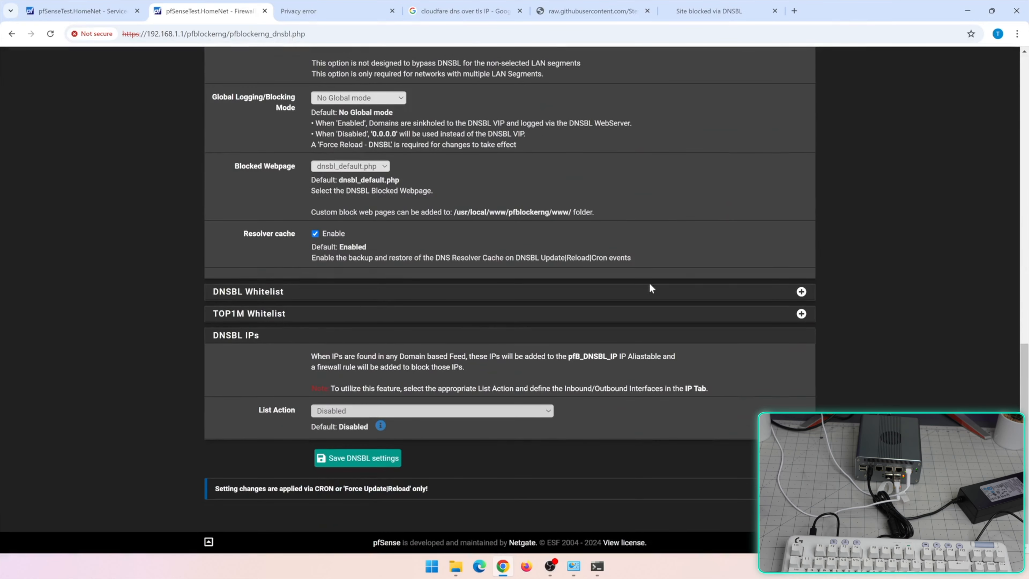
click(801, 293)
scroll(227, 363, down, 1)
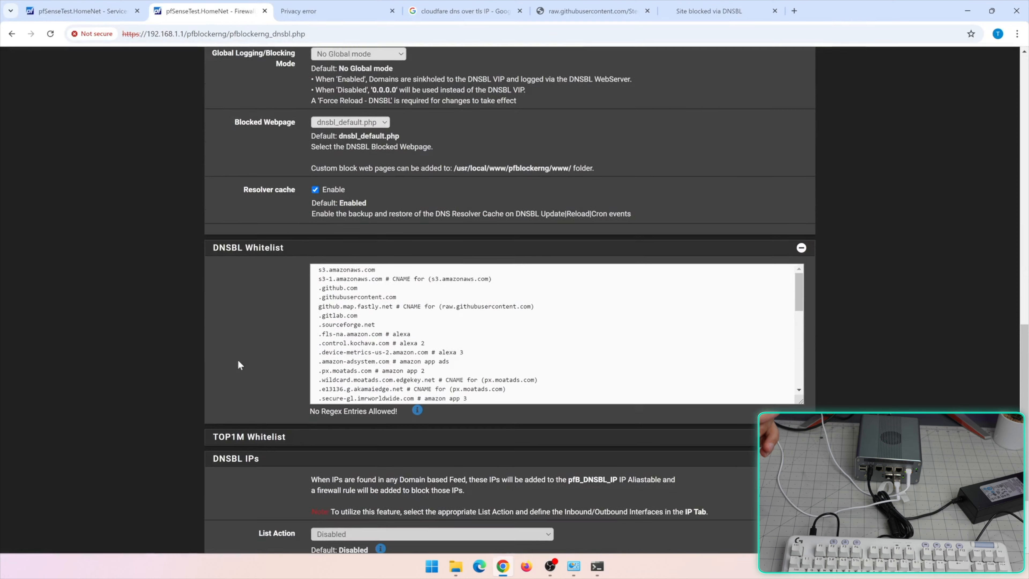
scroll(555, 324, down, 10)
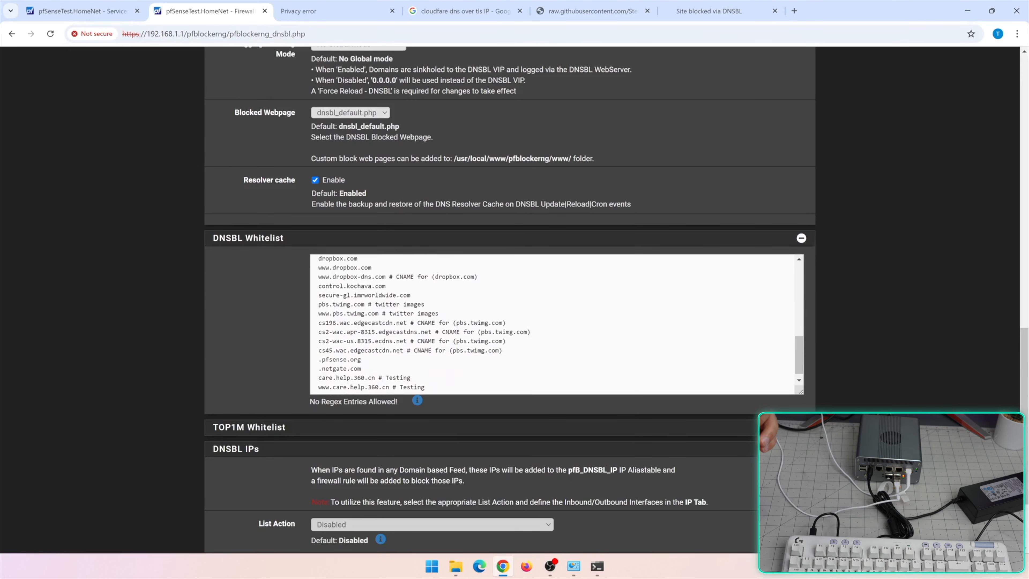
drag(428, 382, 312, 371)
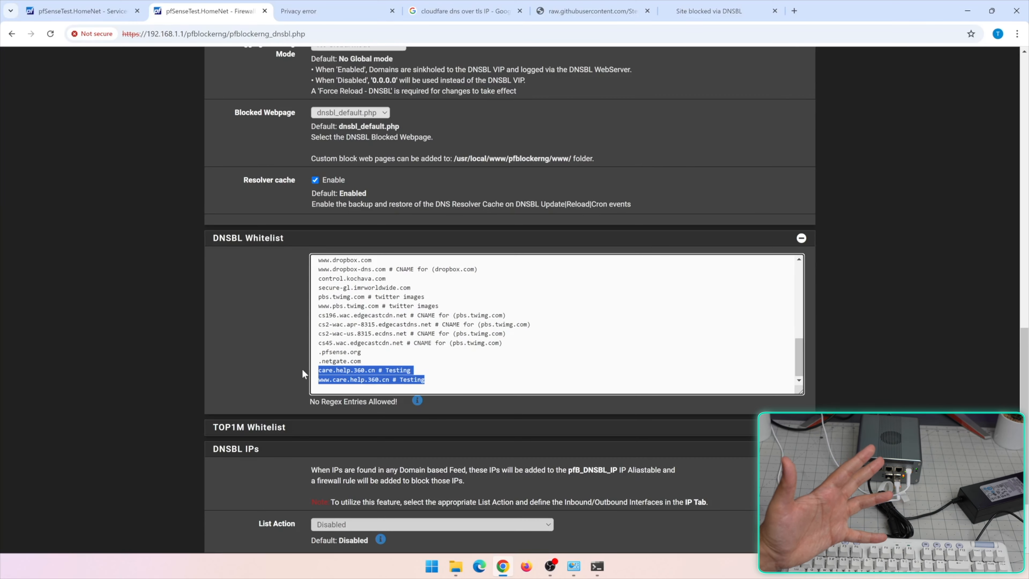
key(Delete)
Save the DNSBL settings, check the nslookup results, and go to DNSBL SafeSearch
scroll(302, 368, down, 3)
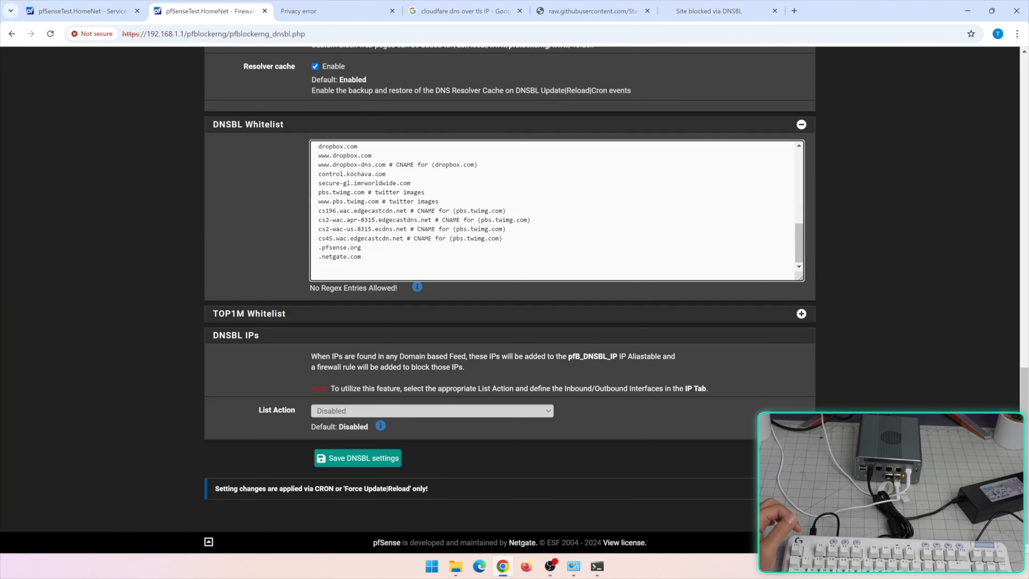
click(599, 568)
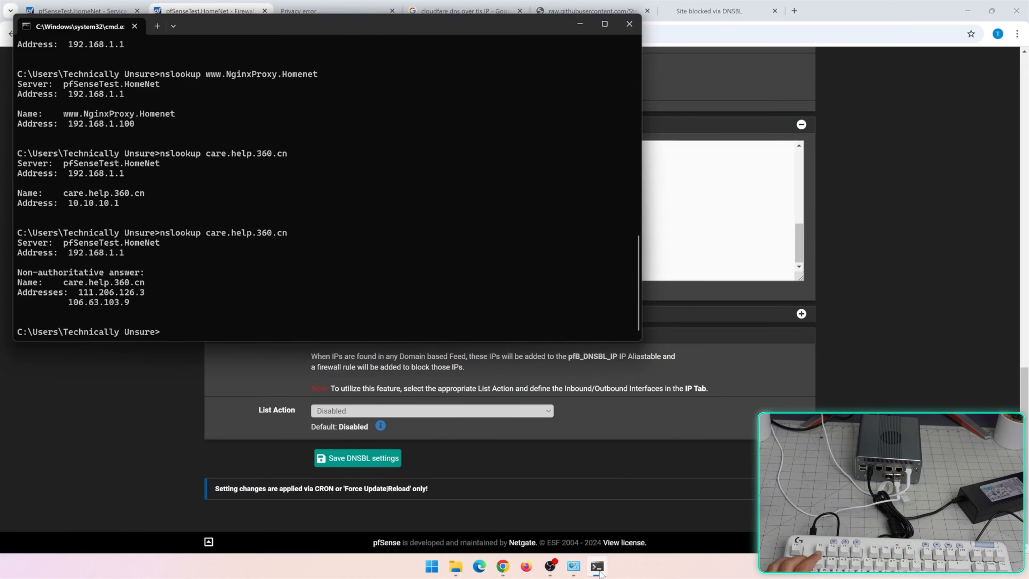
key(alt+Tab)
click(358, 458)
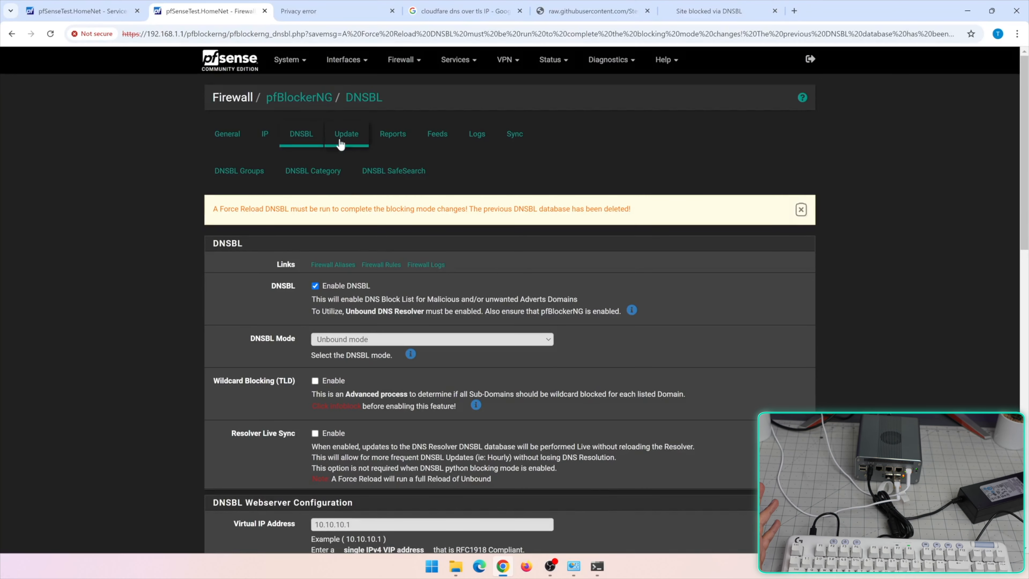
click(346, 135)
click(307, 133)
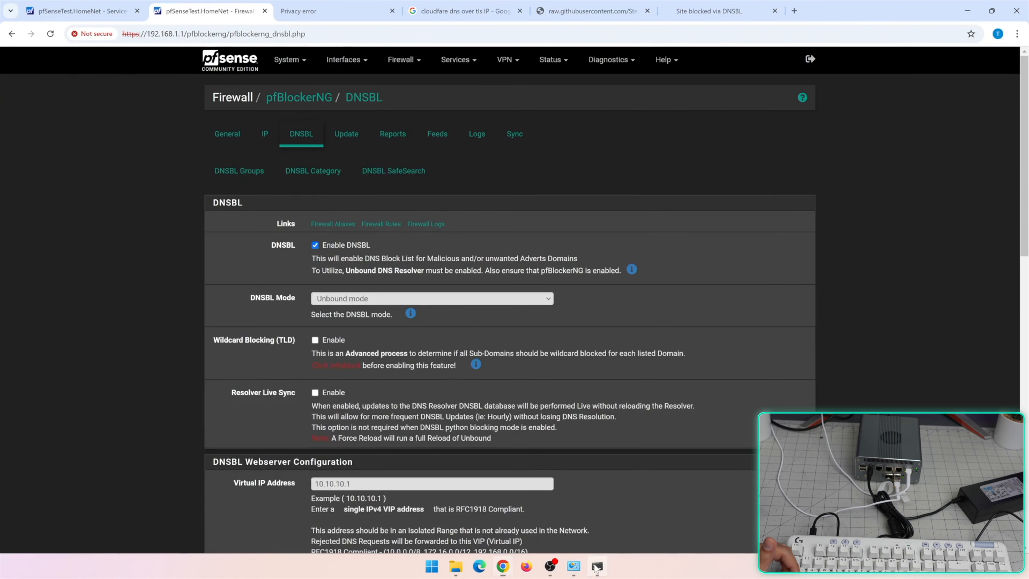
click(596, 567)
click(597, 567)
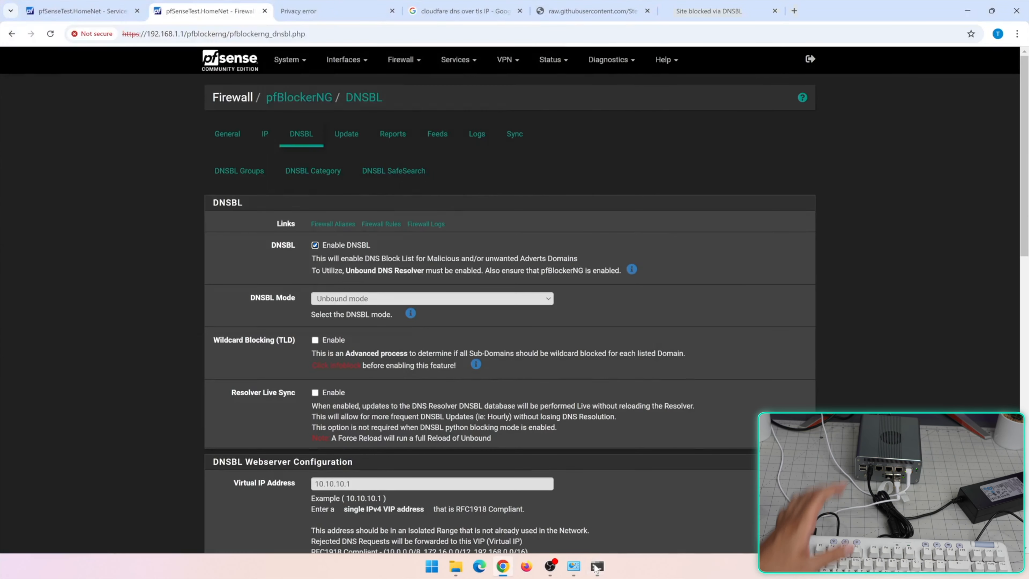
click(396, 172)
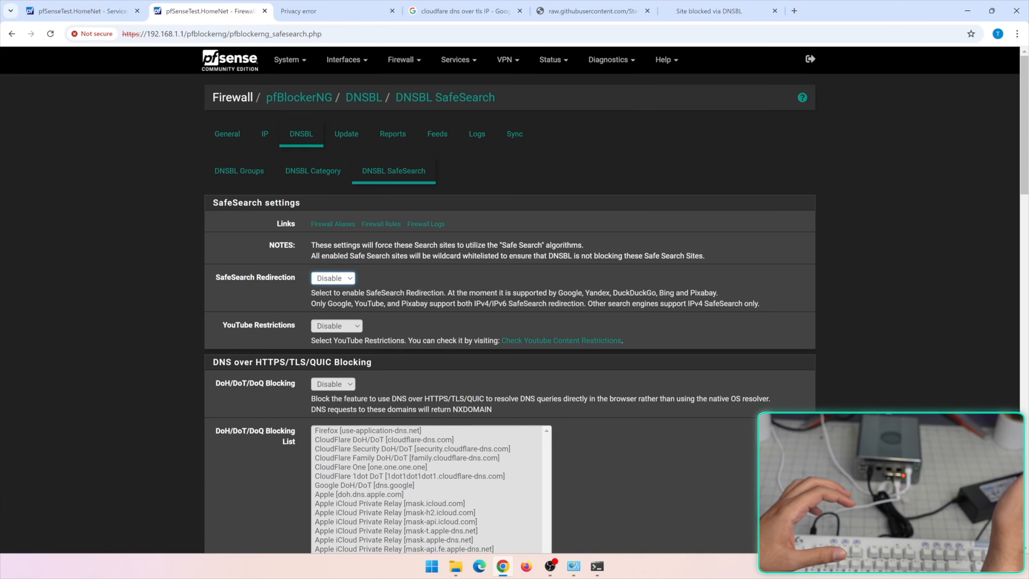
Review the YouTube restriction levels, then test an 'nsfw' search on Google Images for SafeSearch
click(329, 326)
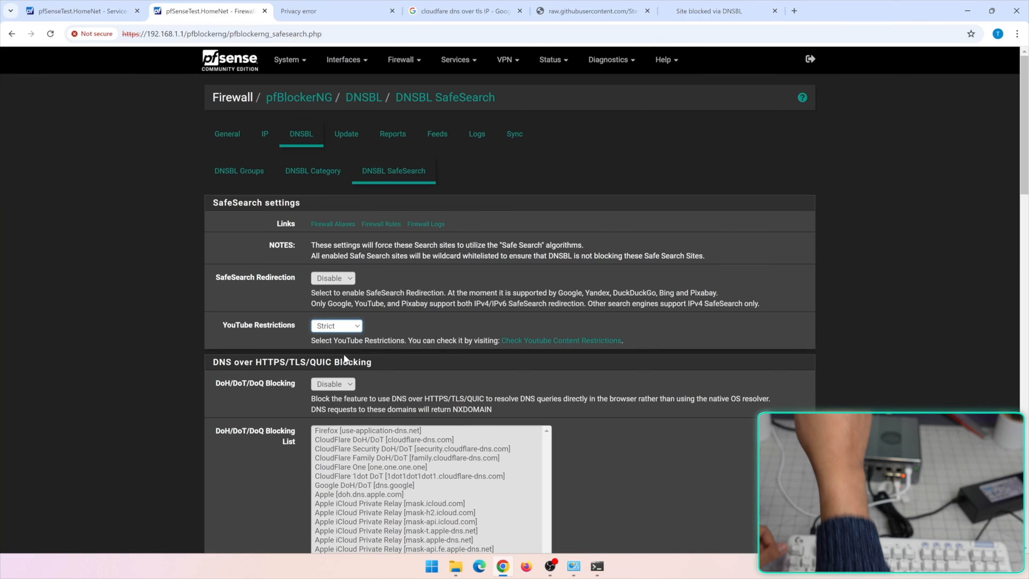
key(ctrl+t)
text(images.google.c)
key(Return)
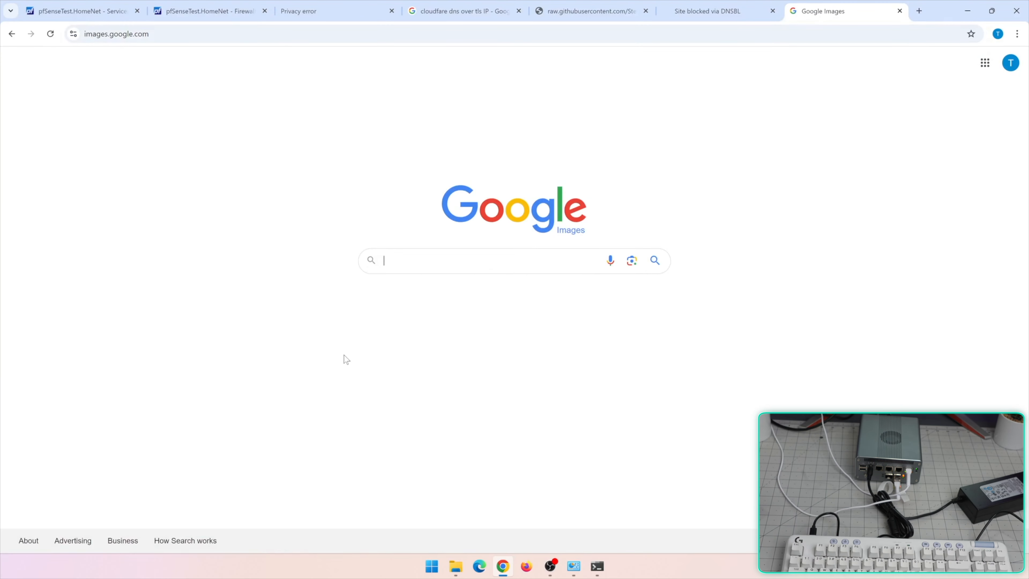
text(nsfw)
key(Return)
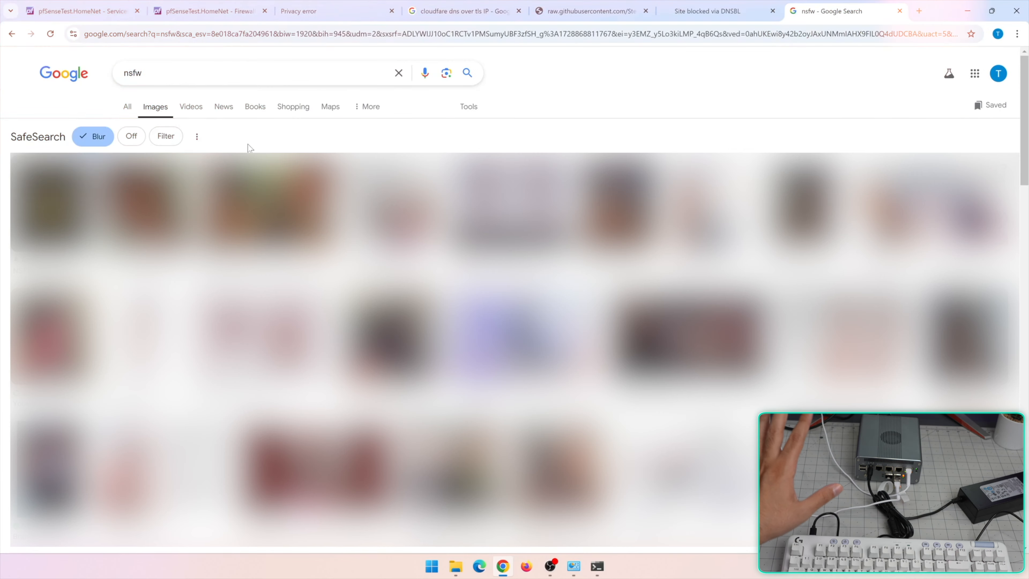
drag(60, 137, 26, 136)
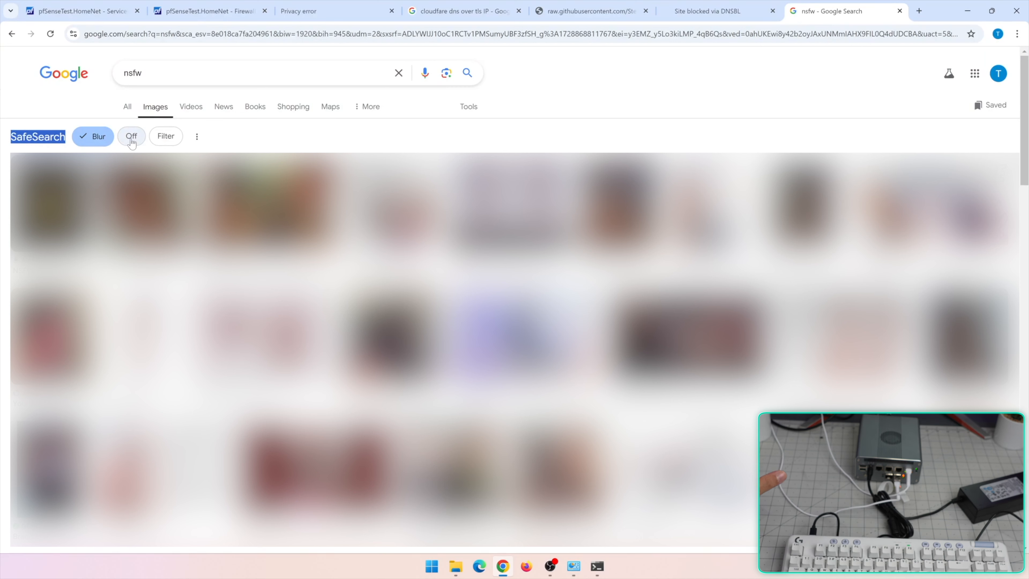
Set SafeSearch Redirection to Enable in the pfBlockerNG SafeSearch settings
click(196, 12)
click(343, 280)
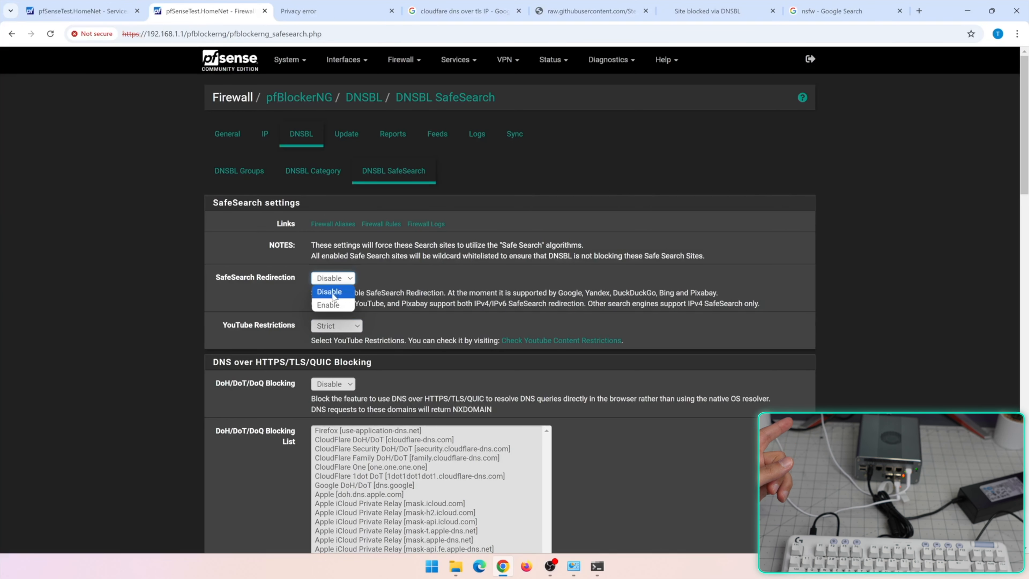
click(330, 304)
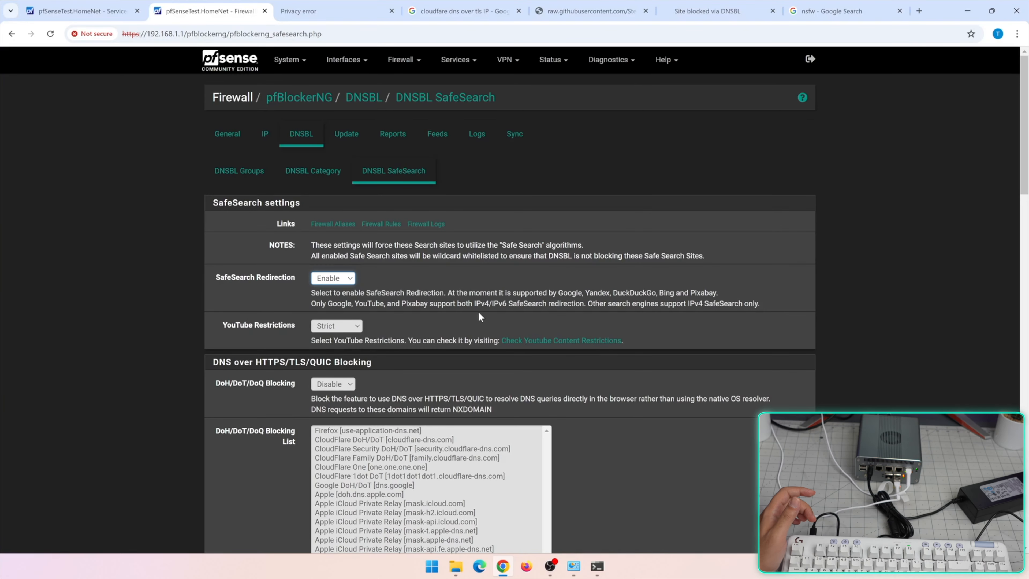
scroll(263, 329, down, 5)
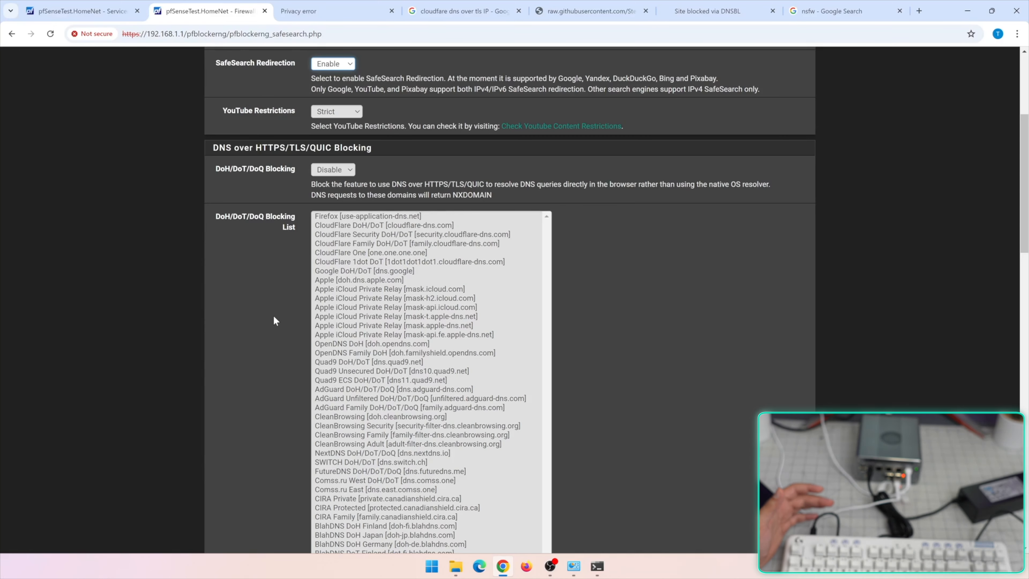
scroll(288, 334, down, 10)
scroll(288, 335, down, 8)
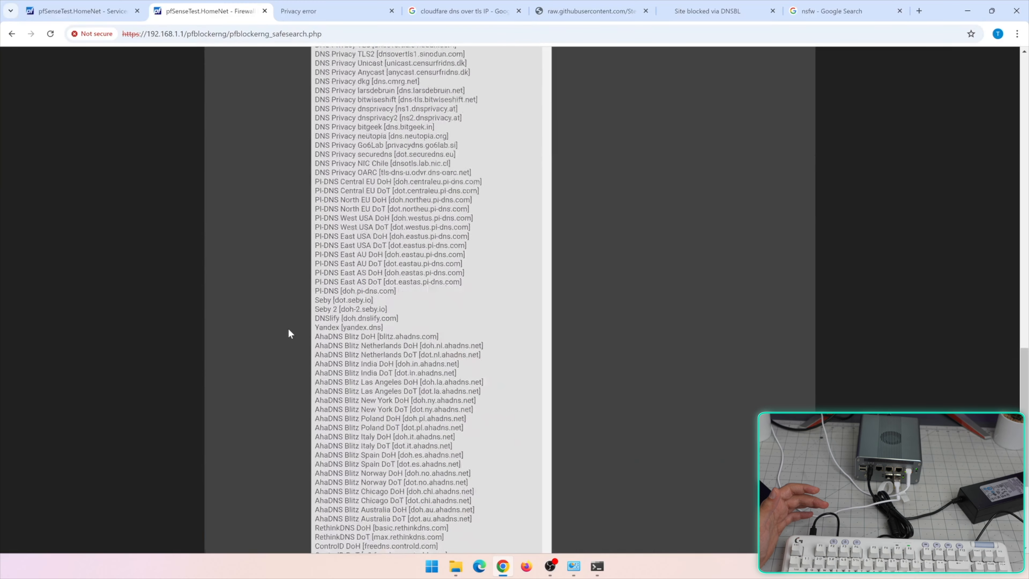
scroll(335, 344, up, 20)
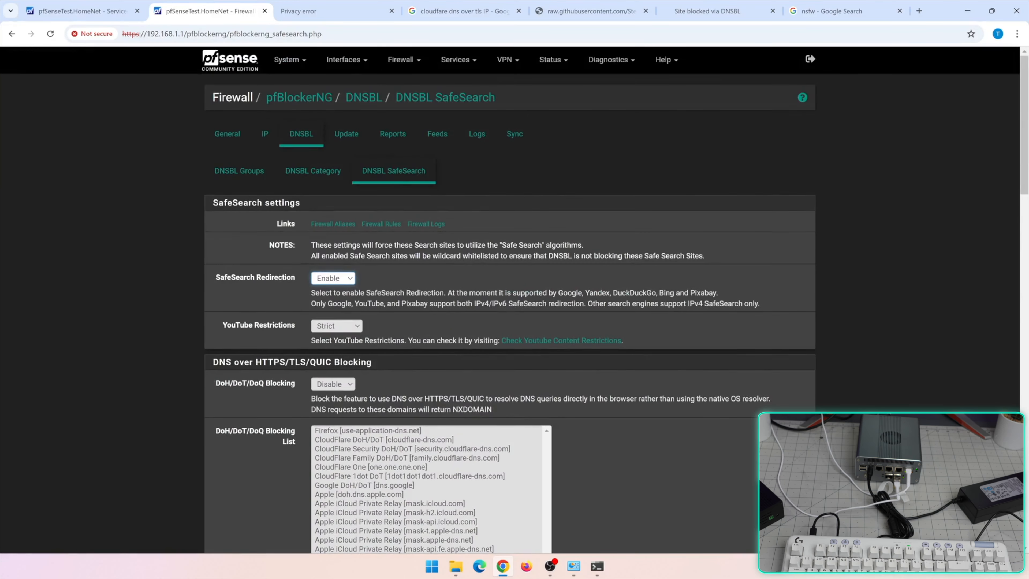
Open the DNSBL Category settings and expand the Shallalist category list
click(315, 181)
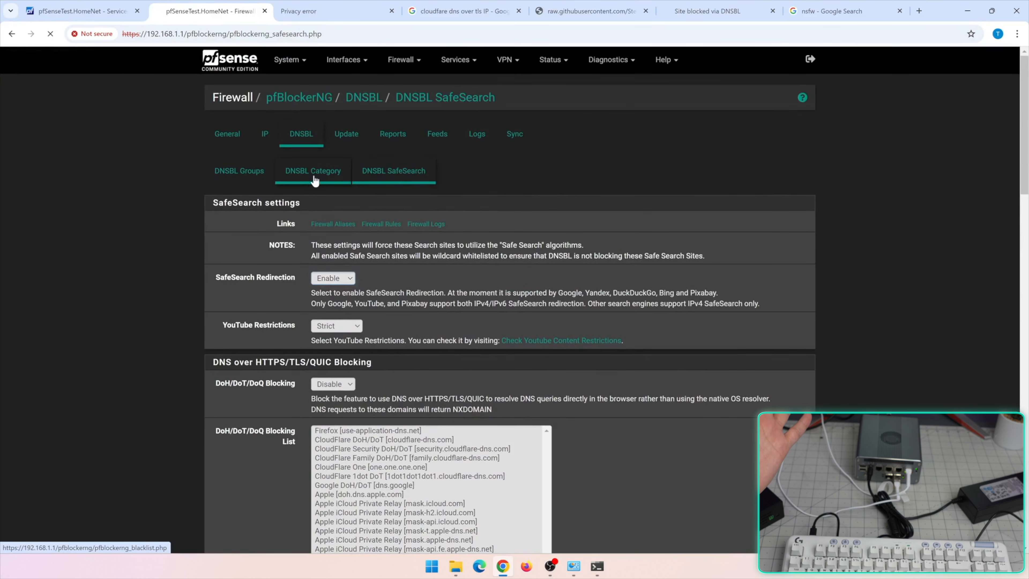
scroll(320, 211, down, 3)
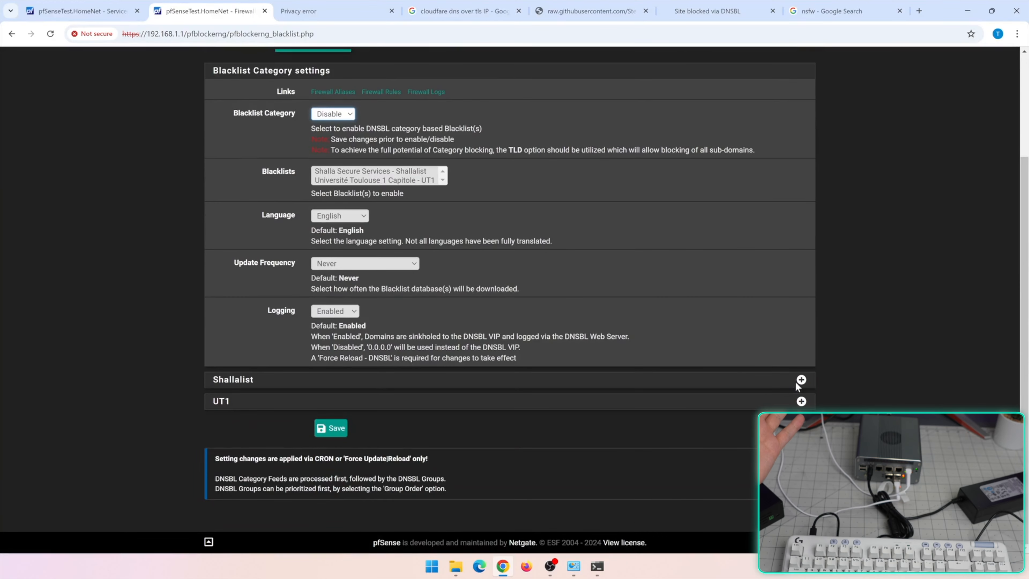
click(797, 383)
scroll(645, 381, down, 15)
scroll(503, 334, up, 20)
scroll(616, 313, down, 5)
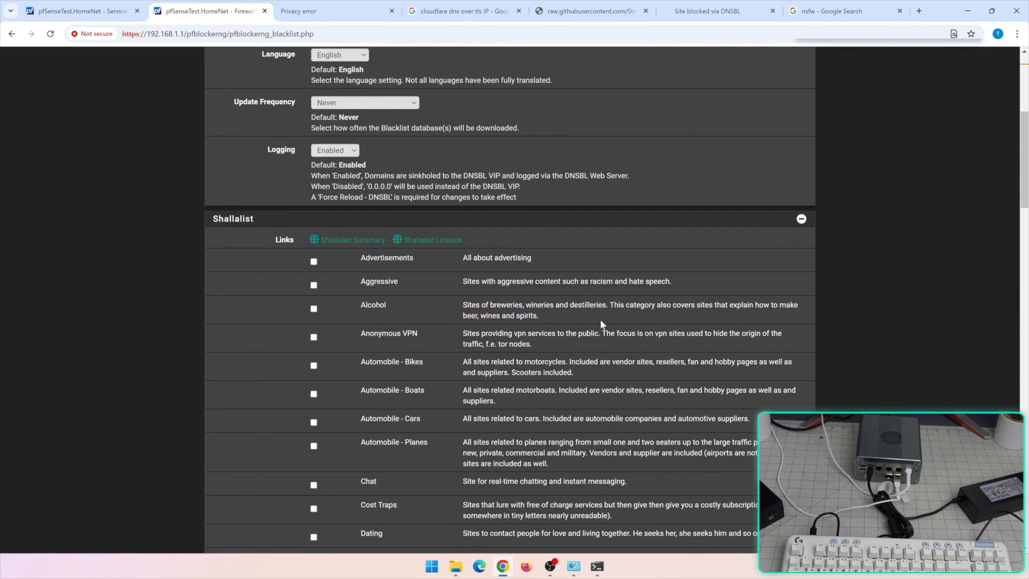
Search the page for 'adult', expand the UT1 category list, and return to the top
key(ctrl+f)
text(adult)
scroll(600, 319, down, 20)
click(801, 401)
scroll(555, 367, down, 4)
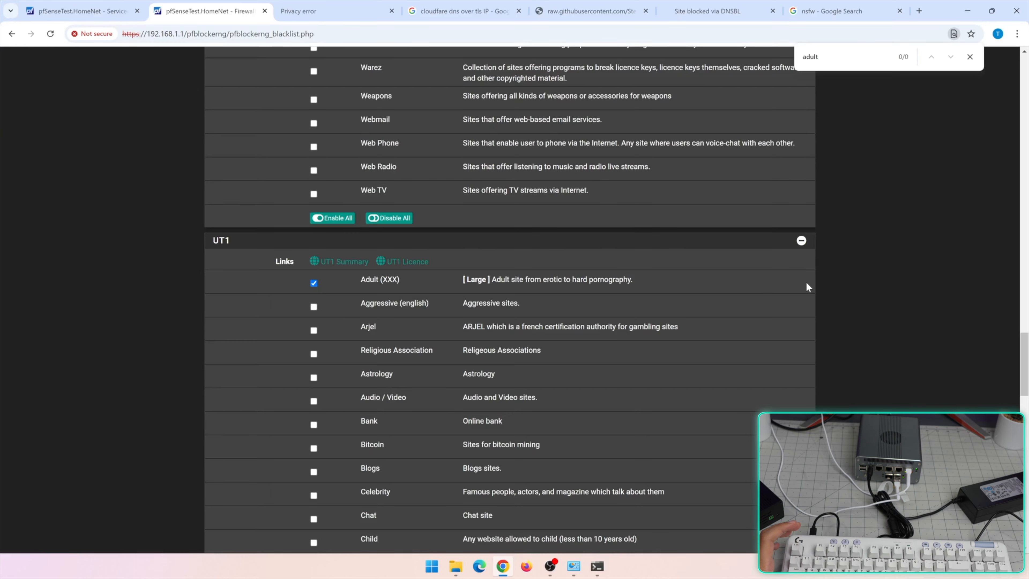
key(Home)
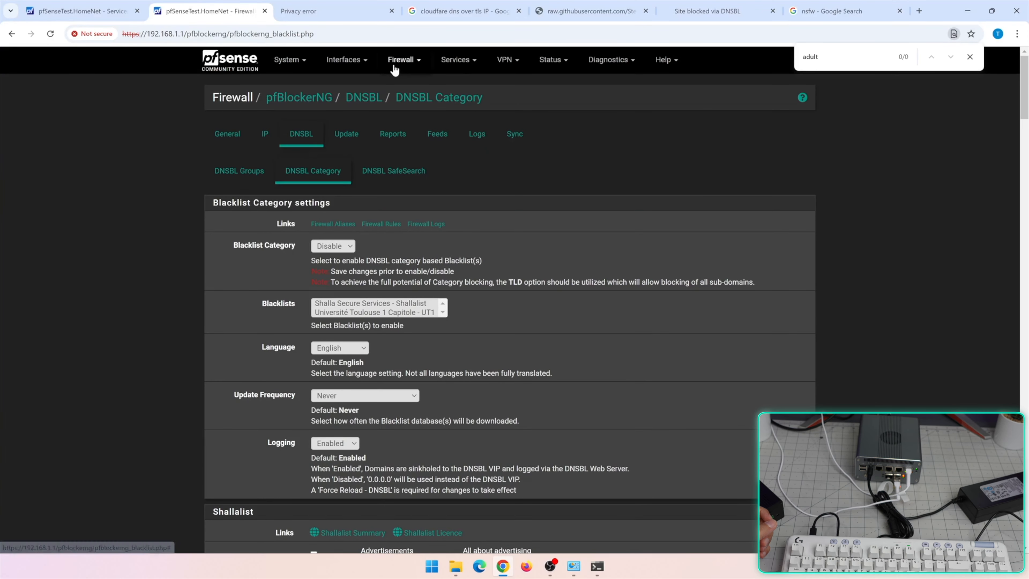
Start a new rule at the top of the LAN firewall rules with action Block
click(401, 59)
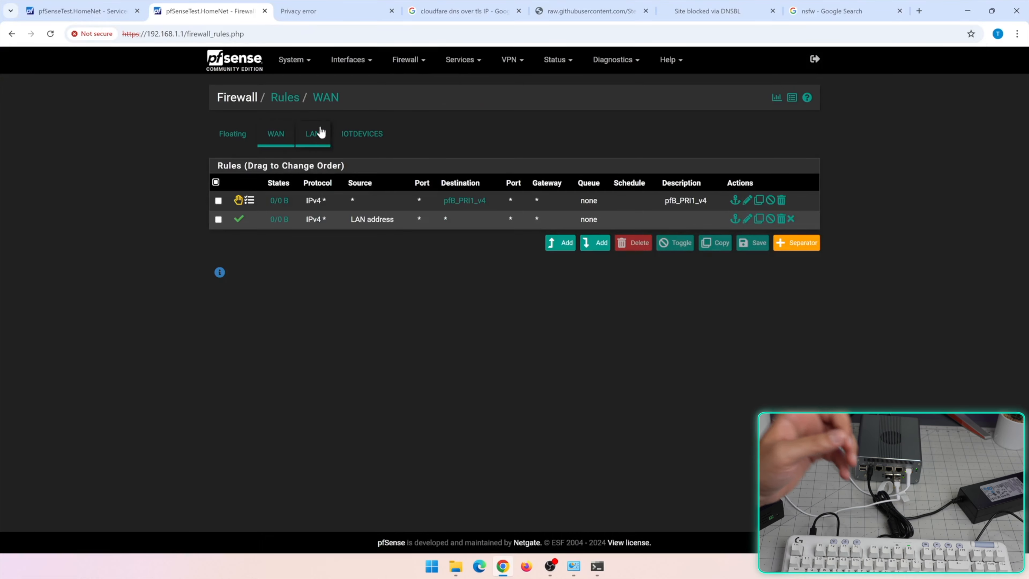
click(321, 133)
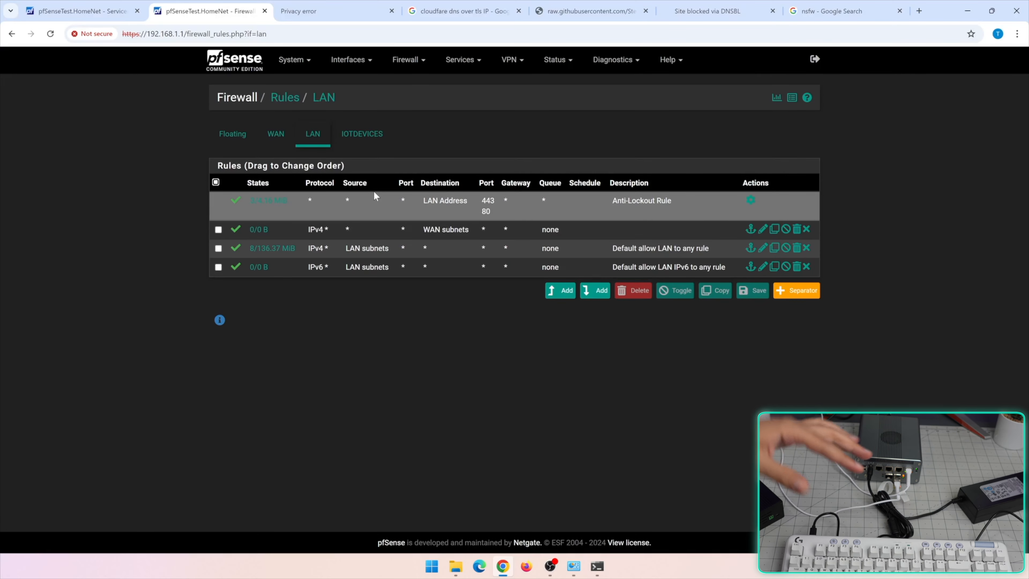
click(563, 291)
click(375, 147)
click(377, 187)
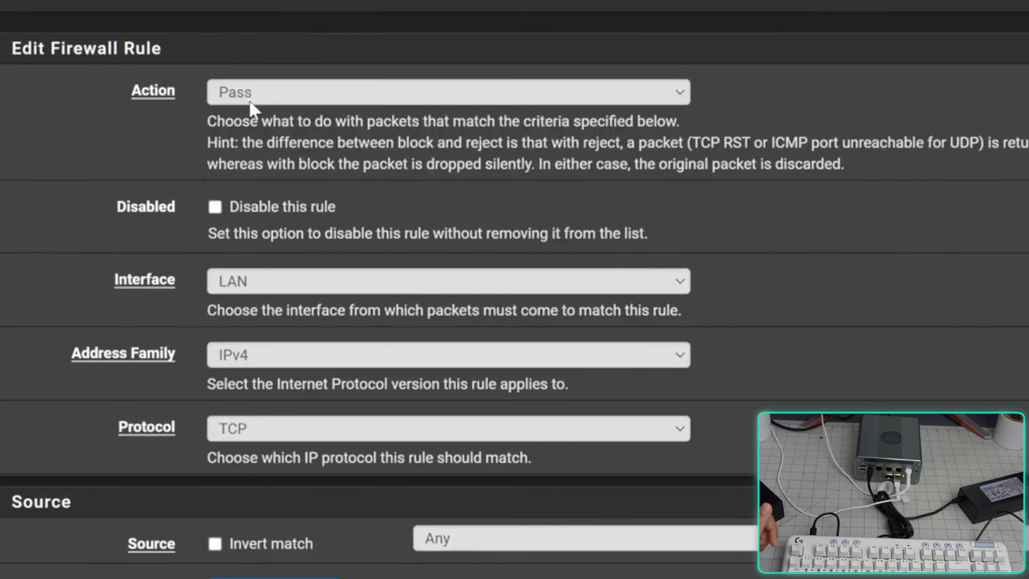
click(263, 94)
click(258, 138)
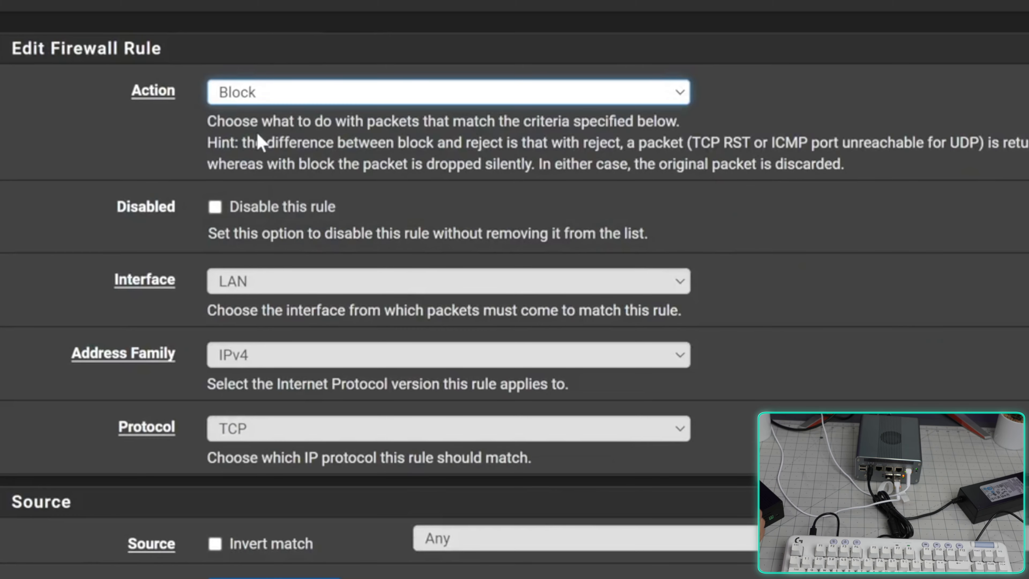
Limit the block rule to IPv4 and protocol TCP/UDP
scroll(256, 131, down, 3)
click(240, 254)
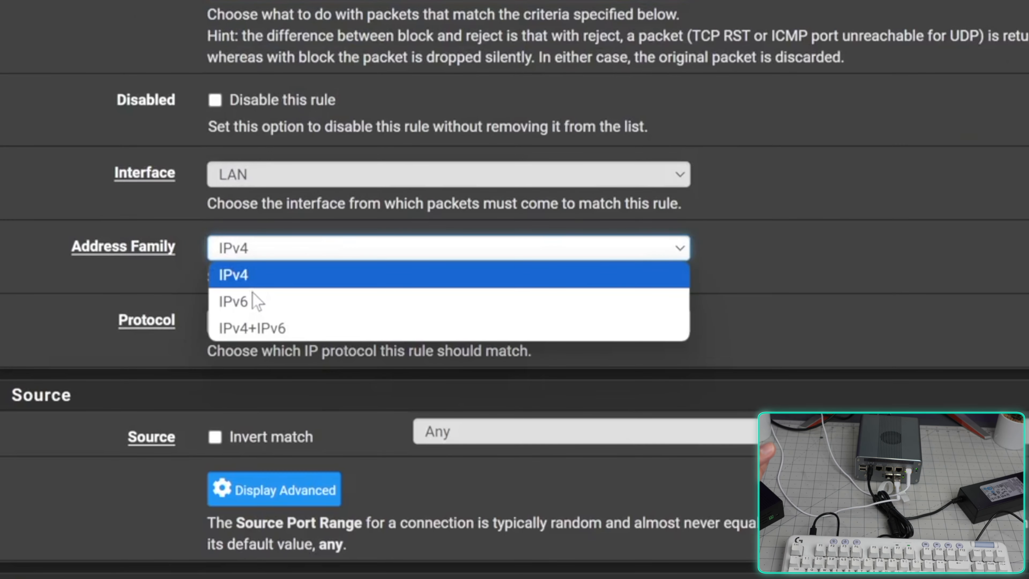
click(253, 274)
click(262, 321)
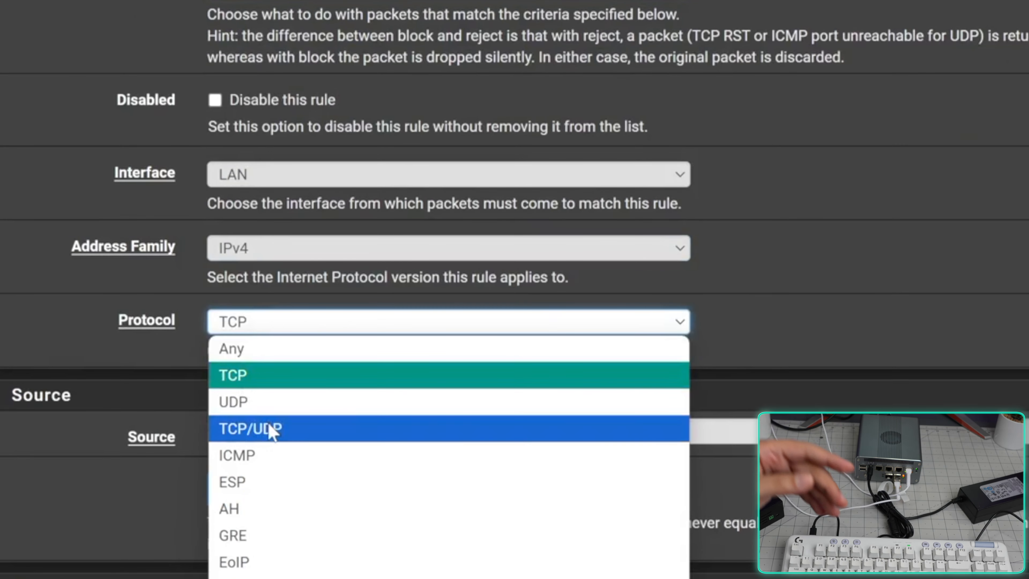
click(268, 429)
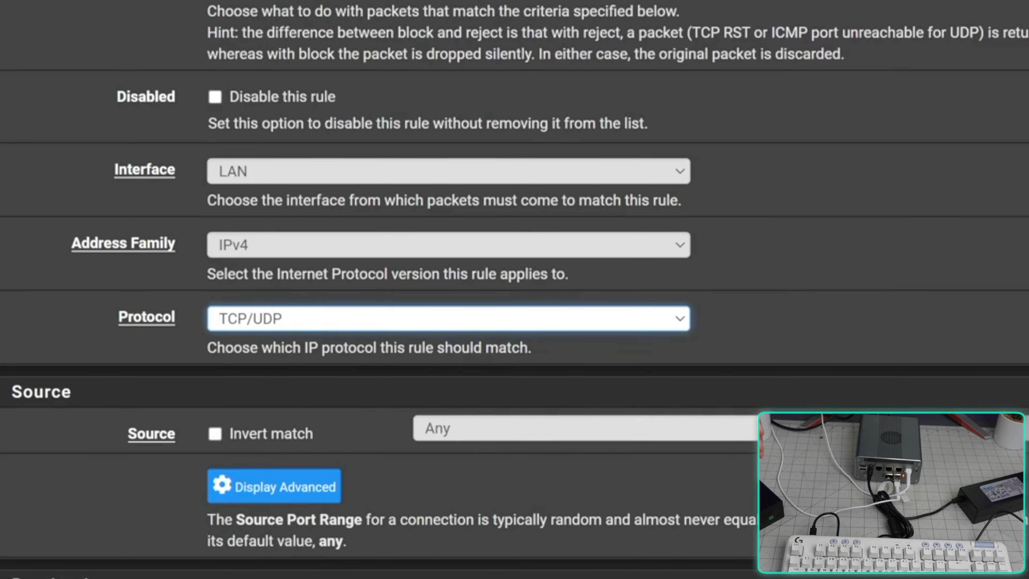
Set the destination port range to DNS (53) and save the block rule
scroll(455, 359, down, 5)
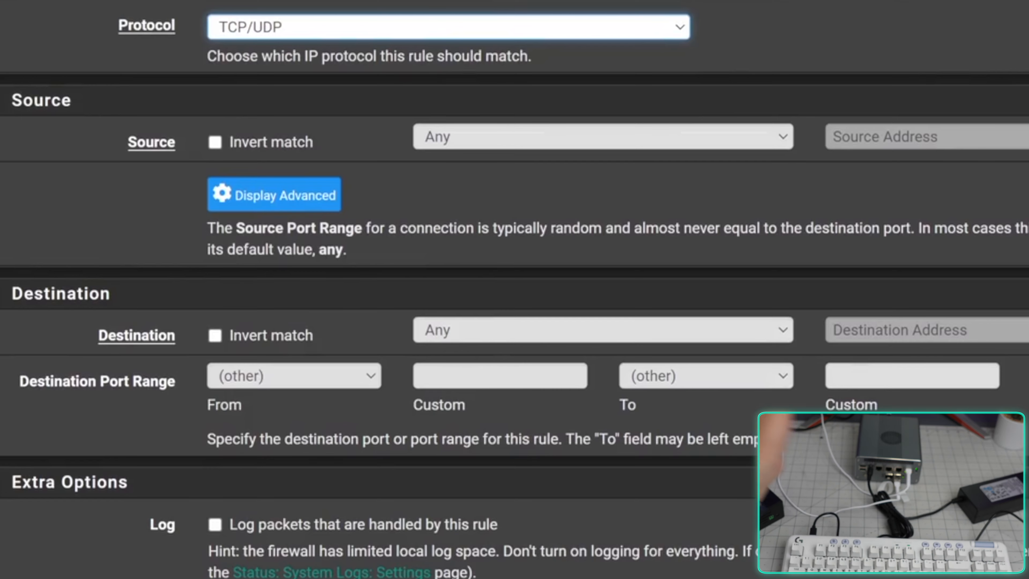
click(87, 396)
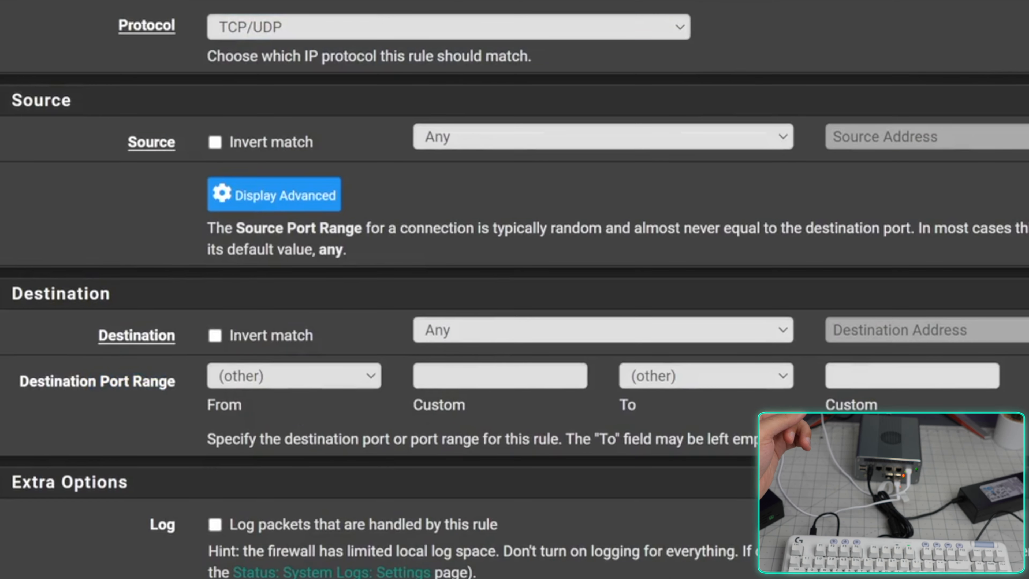
click(500, 376)
text(53)
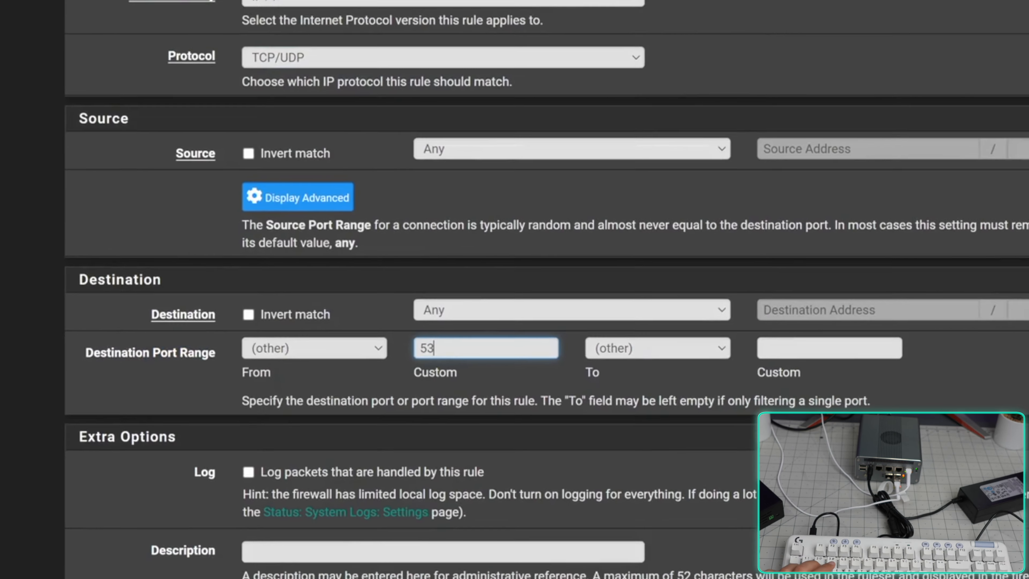
key(Tab)
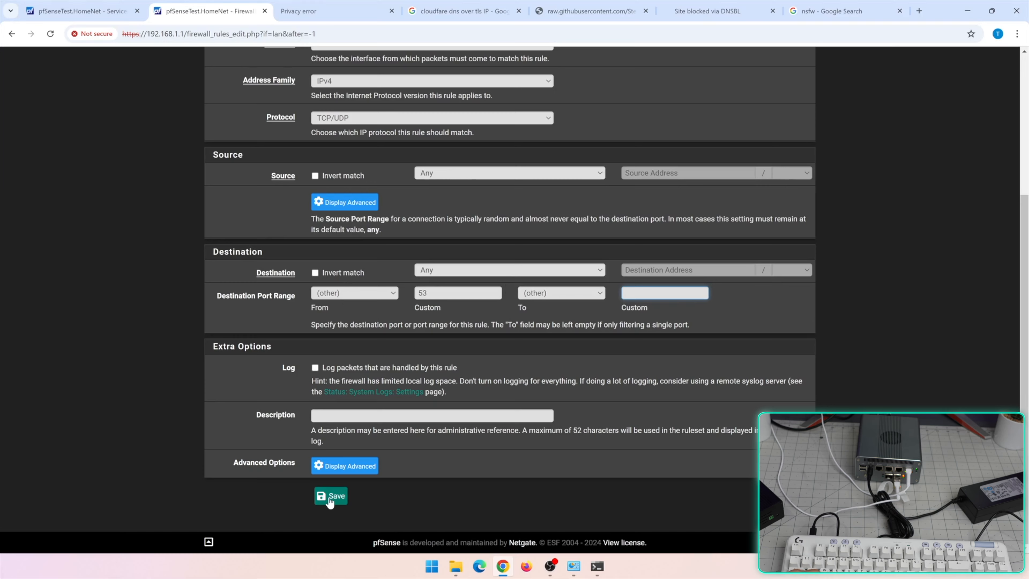
click(353, 293)
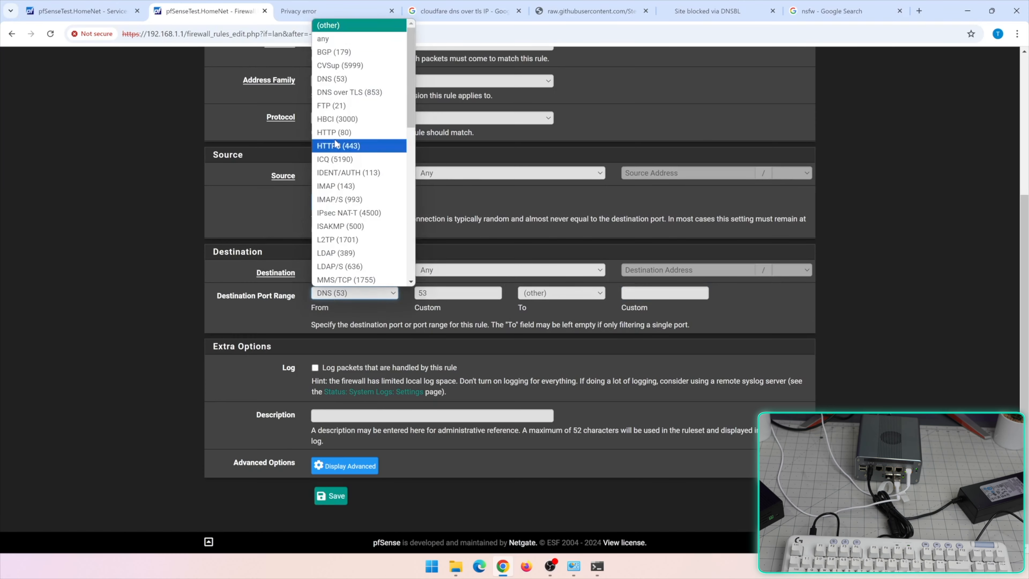
click(344, 81)
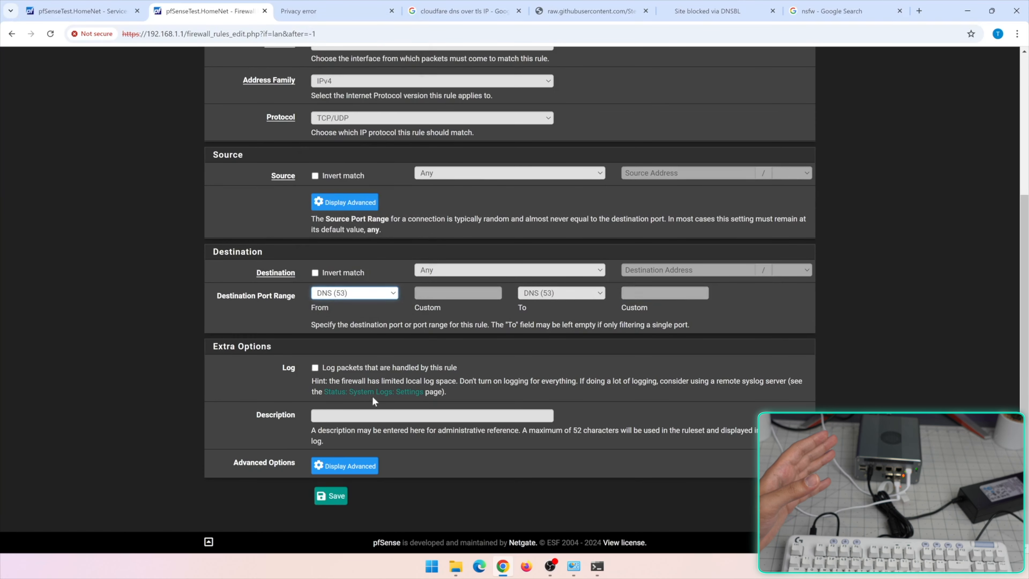
click(335, 505)
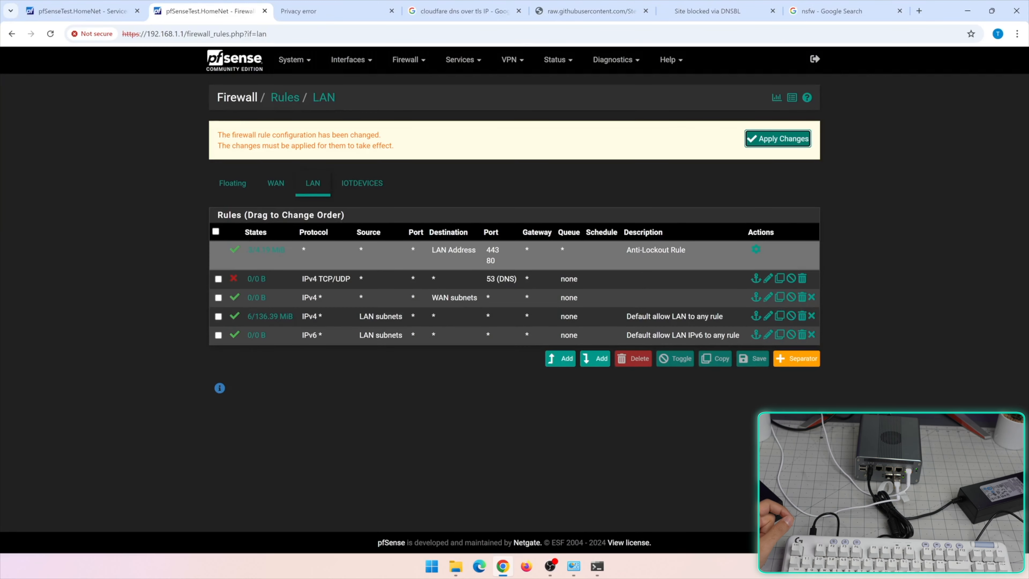
Add another top LAN rule, keeping Pass and IPv4, with protocol TCP/UDP
click(562, 358)
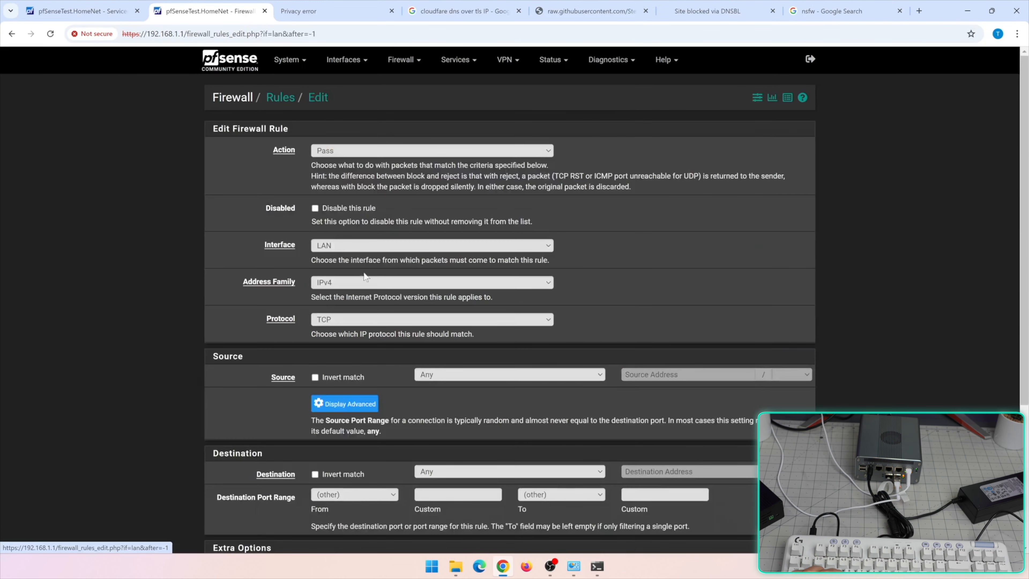
click(366, 281)
click(324, 293)
click(335, 321)
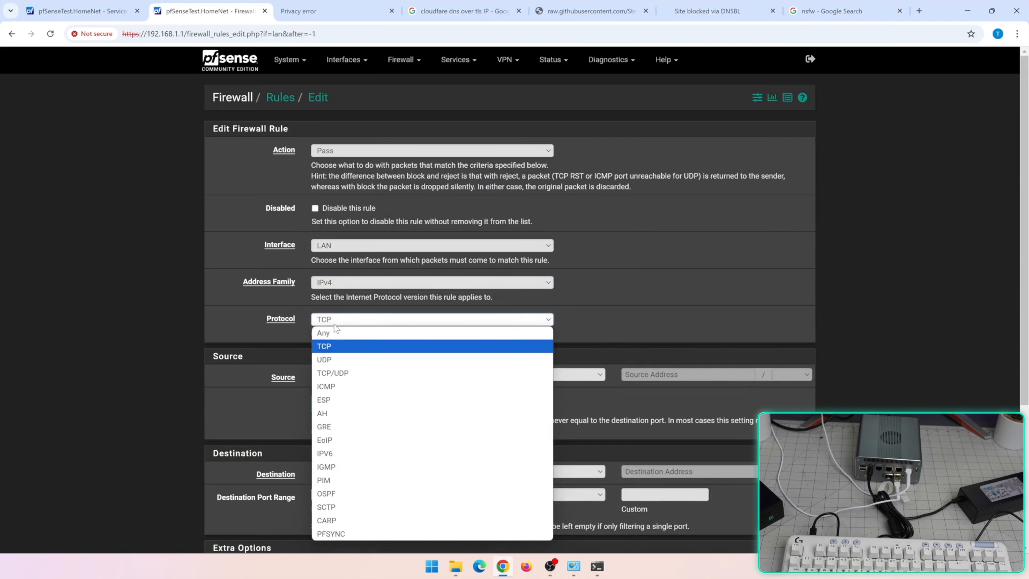
click(324, 359)
click(336, 319)
click(334, 373)
Set the destination to This Firewall (self) on port DNS (53) and save the rule
scroll(457, 405, down, 2)
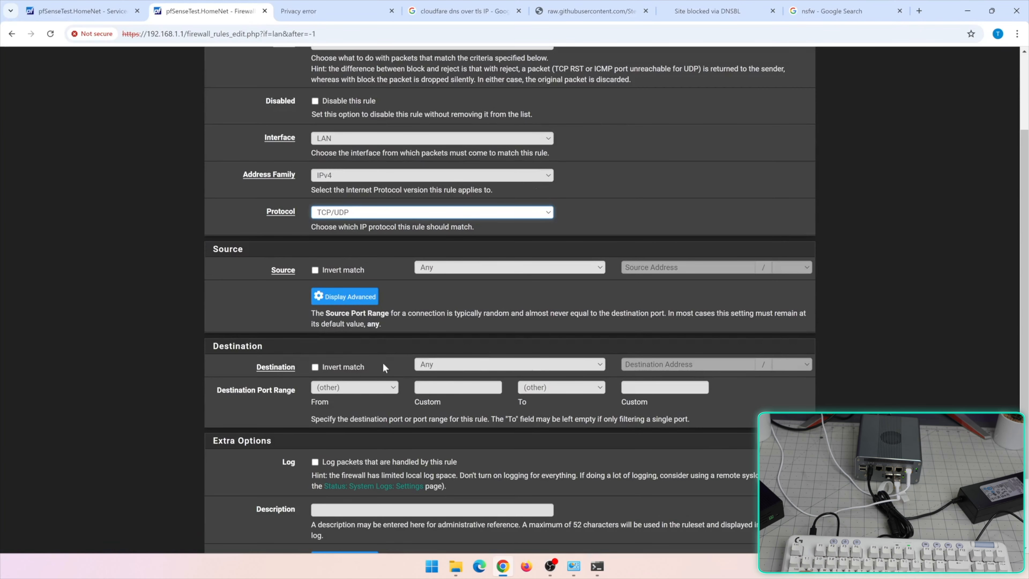
click(430, 365)
click(477, 415)
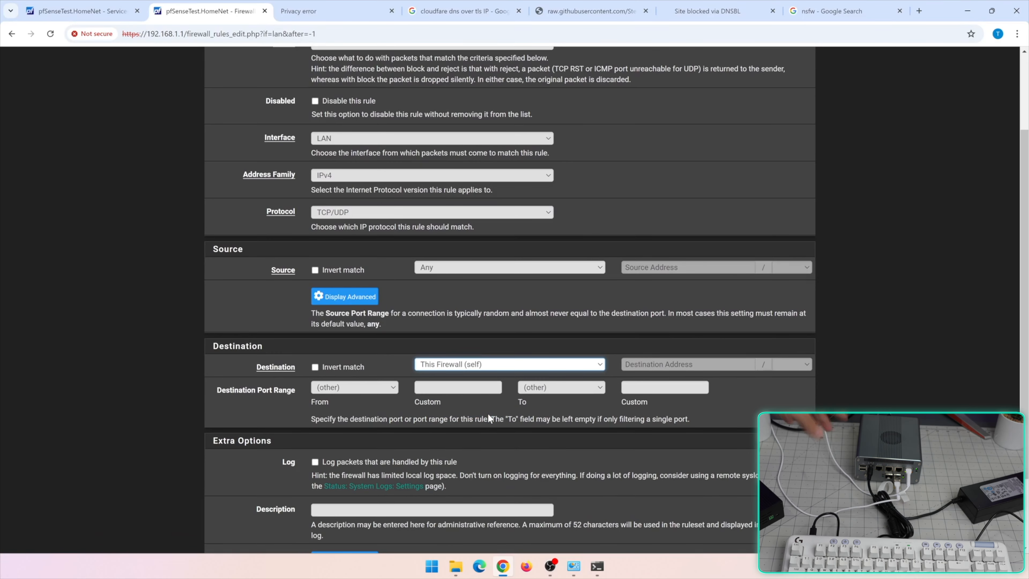
click(354, 387)
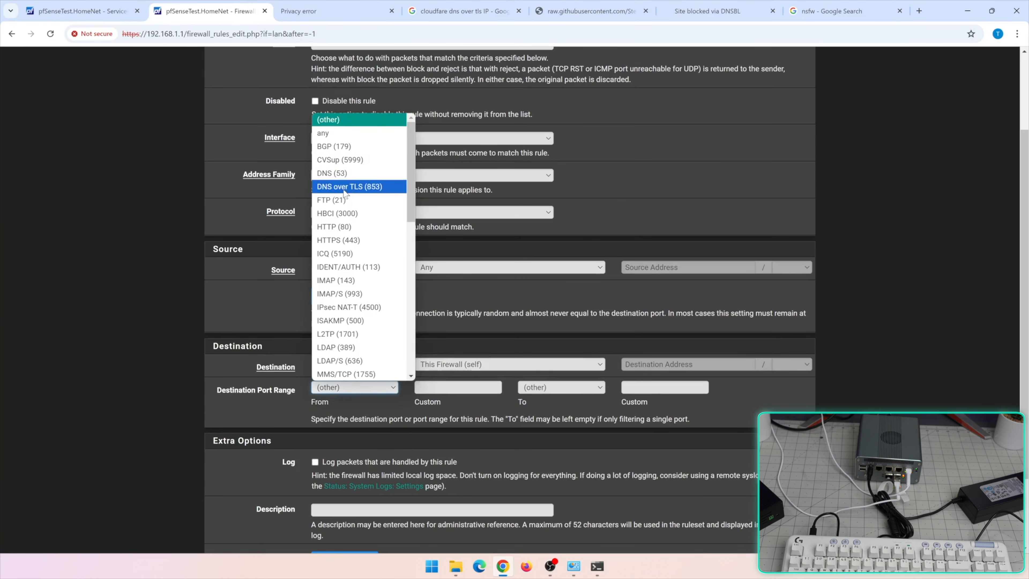
click(344, 170)
scroll(371, 224, up, 3)
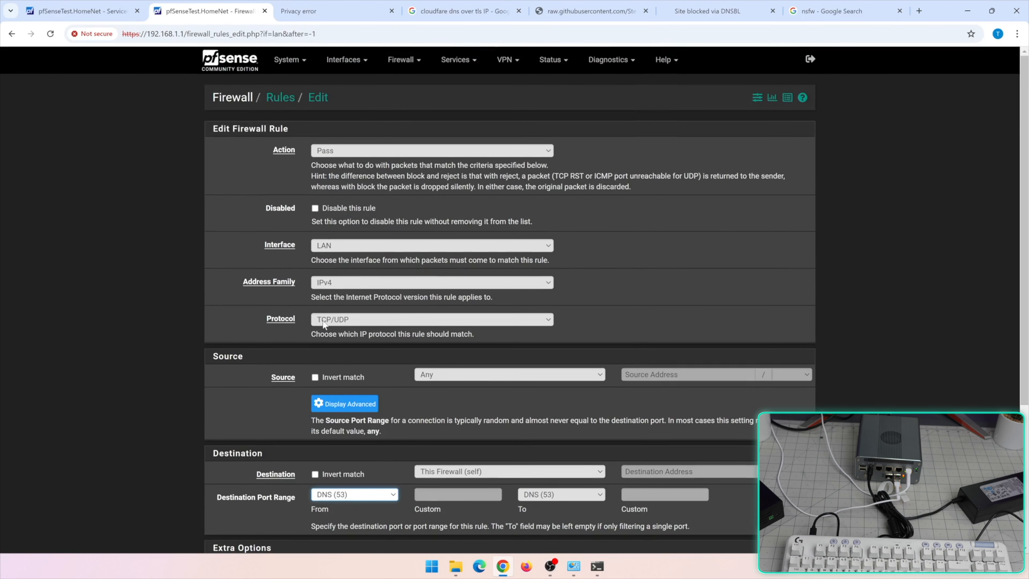
scroll(319, 289, down, 5)
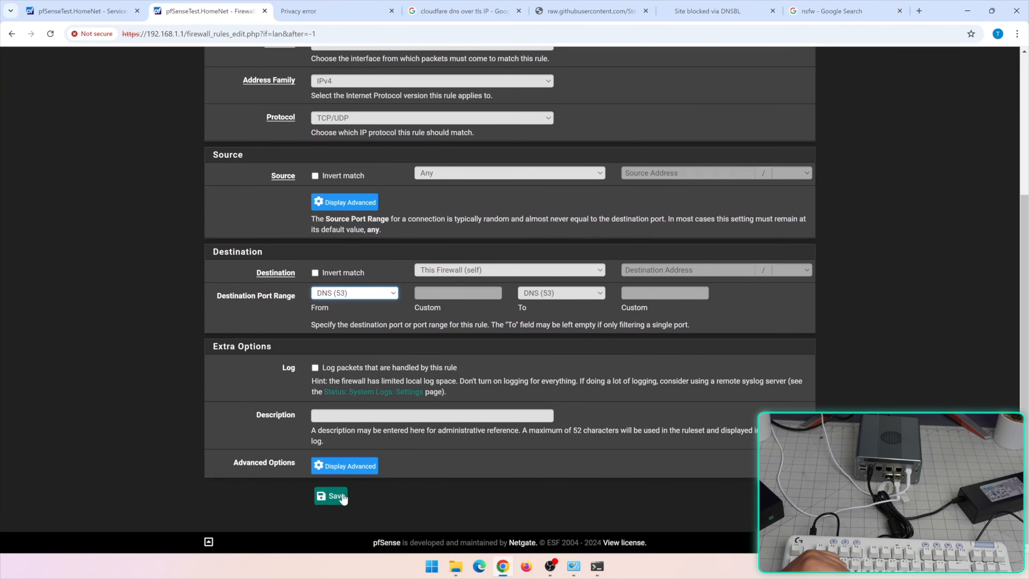
click(343, 497)
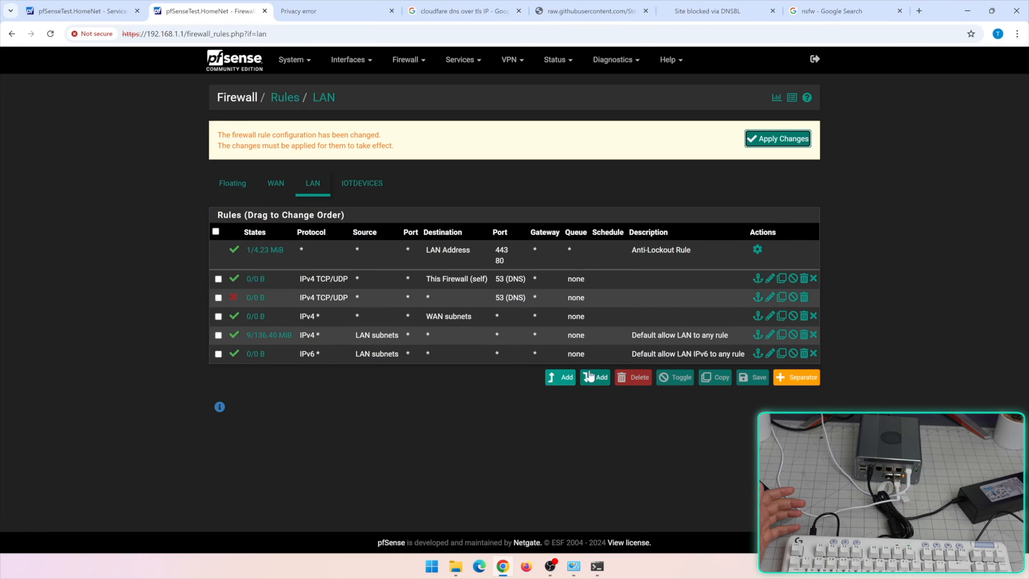
Try a new LAN rule with destination address 1.1.1. then 8.8.4.4, then abandon it for the Dashboard
click(554, 381)
scroll(551, 374, down, 5)
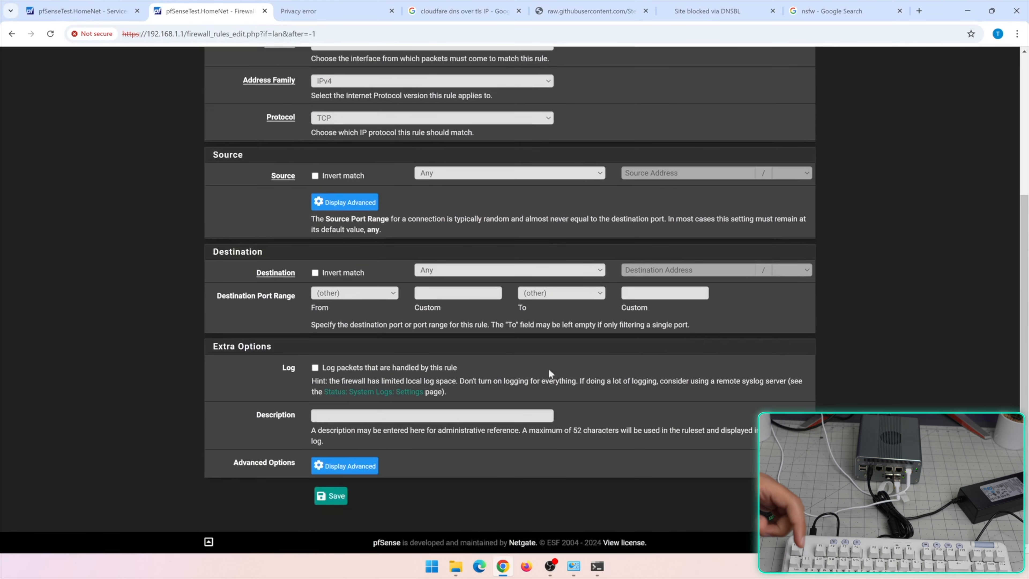
click(443, 270)
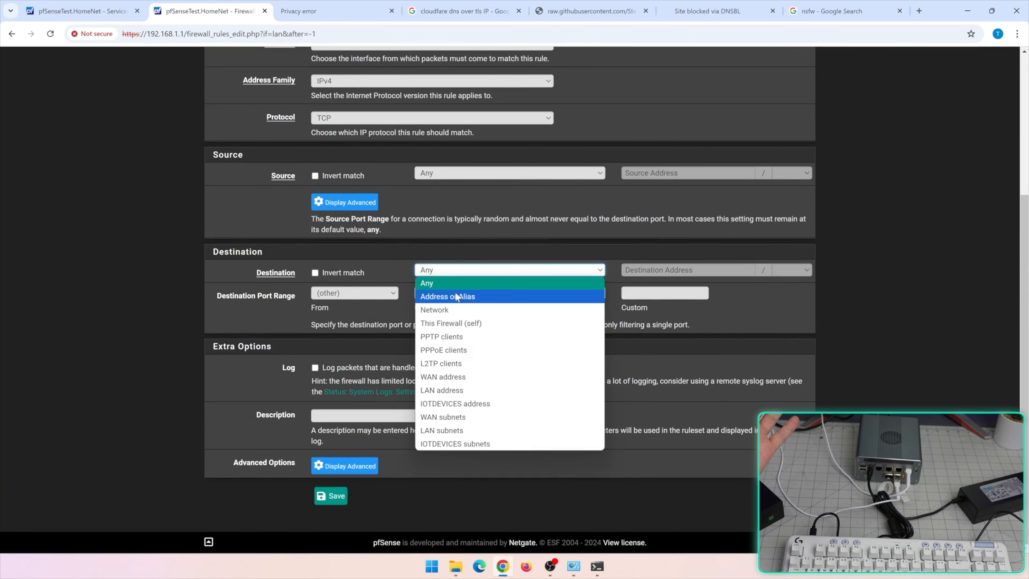
click(464, 298)
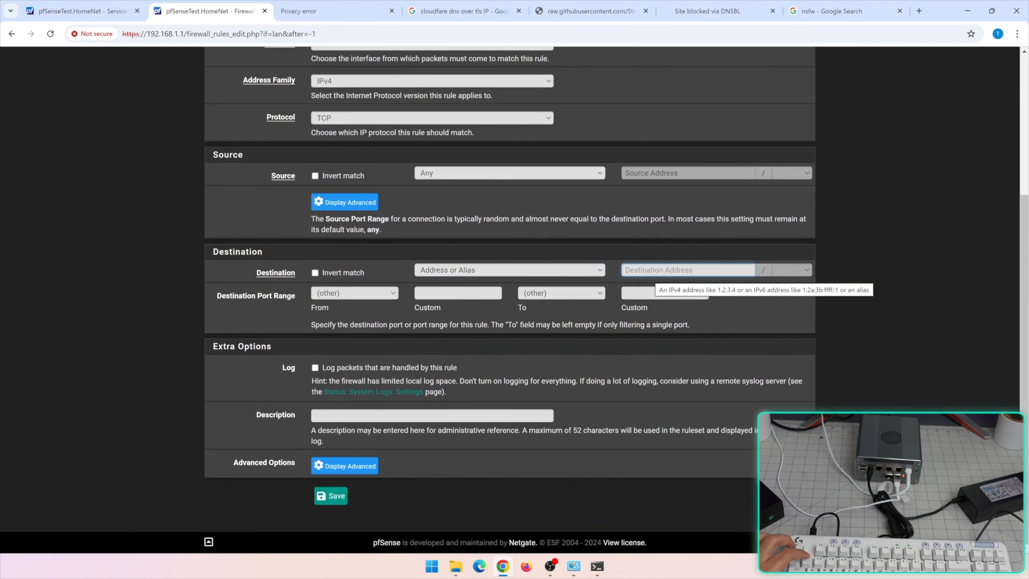
text(1.1.1.1)
key(ctrl+a)
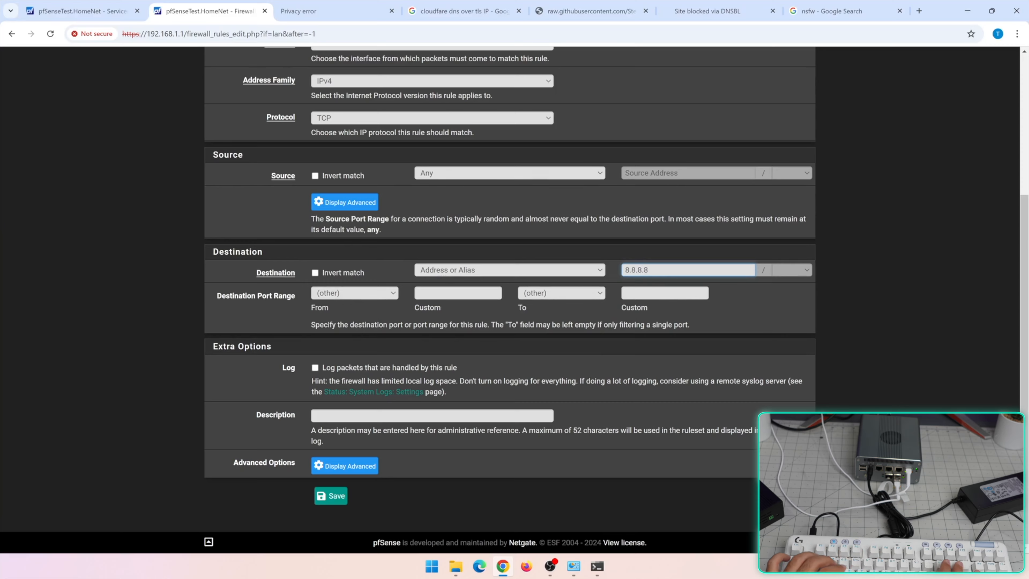
text(8.8.,4,4)
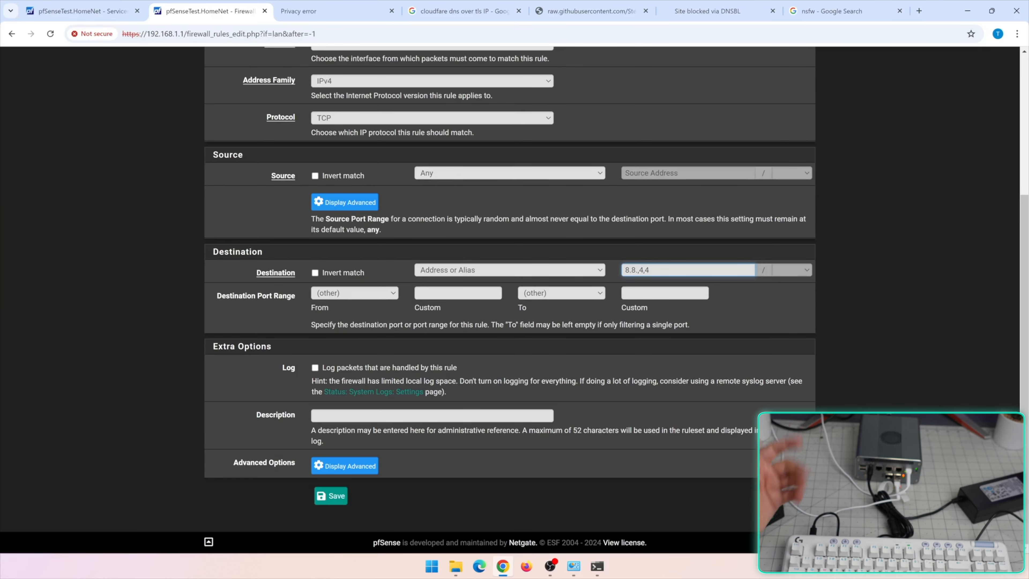
scroll(649, 275, up, 5)
click(233, 60)
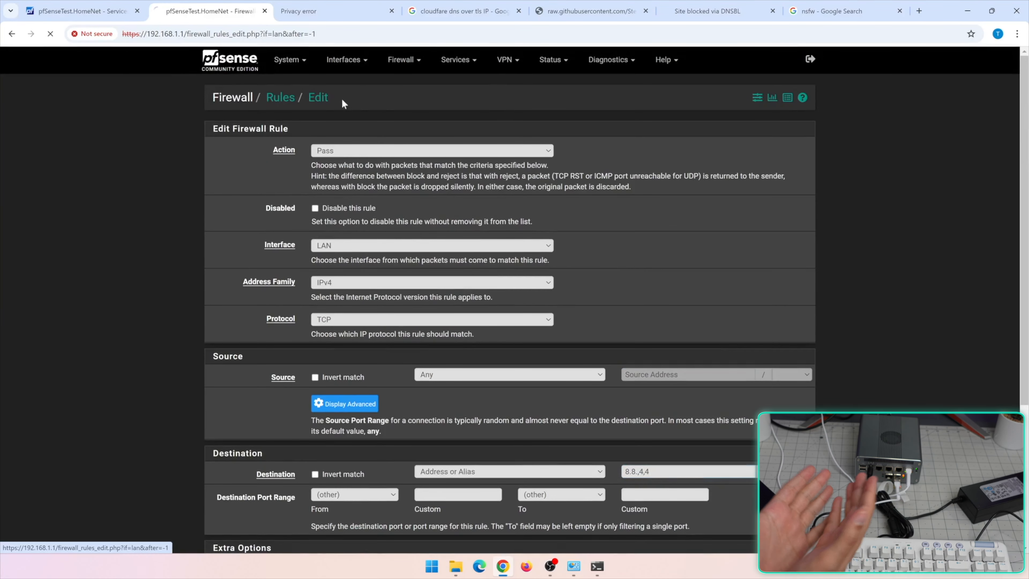
click(419, 62)
click(344, 62)
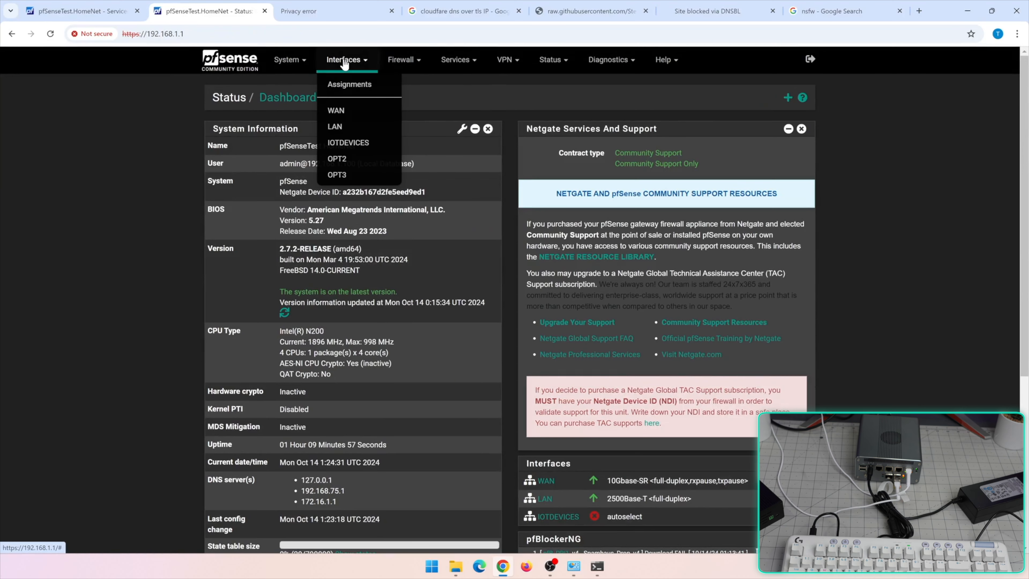
click(306, 65)
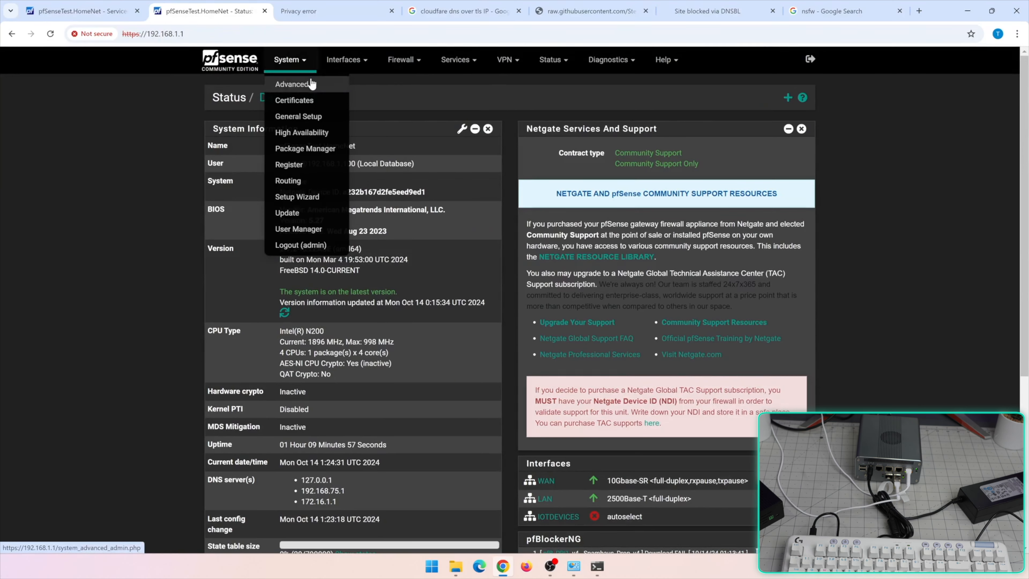
click(286, 84)
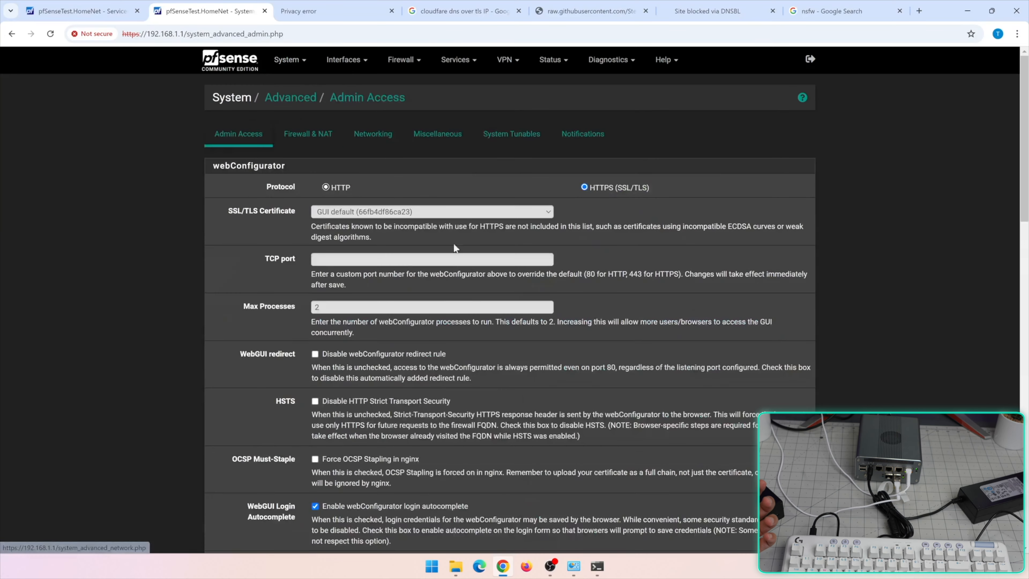
scroll(471, 326, down, 1)
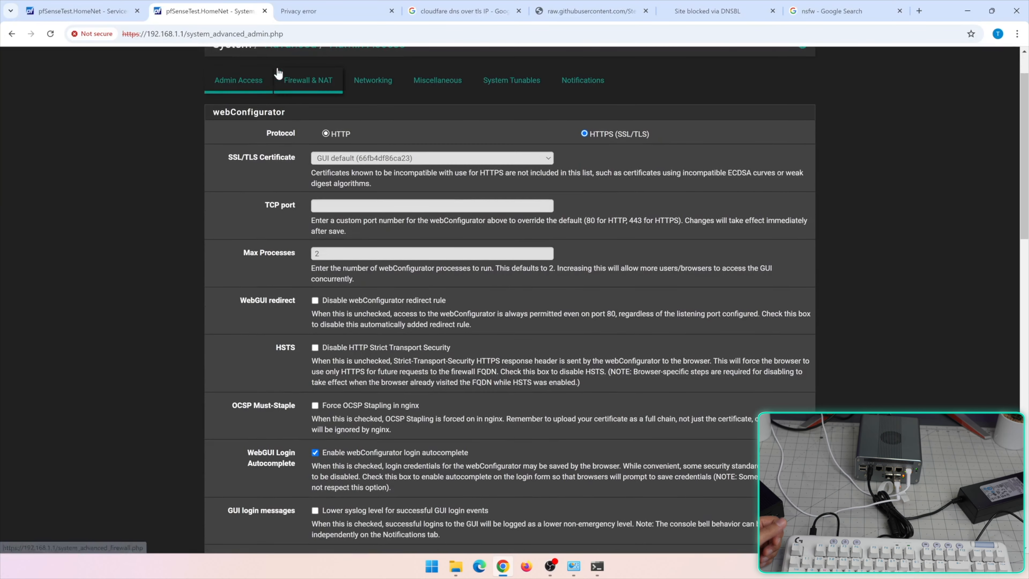
click(303, 87)
scroll(286, 266, down, 6)
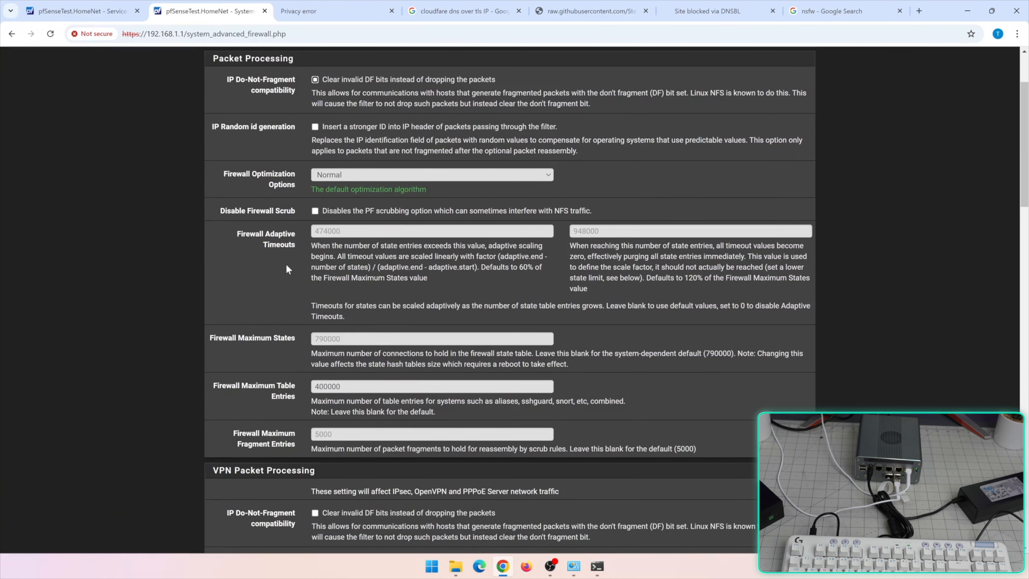
scroll(285, 271, down, 8)
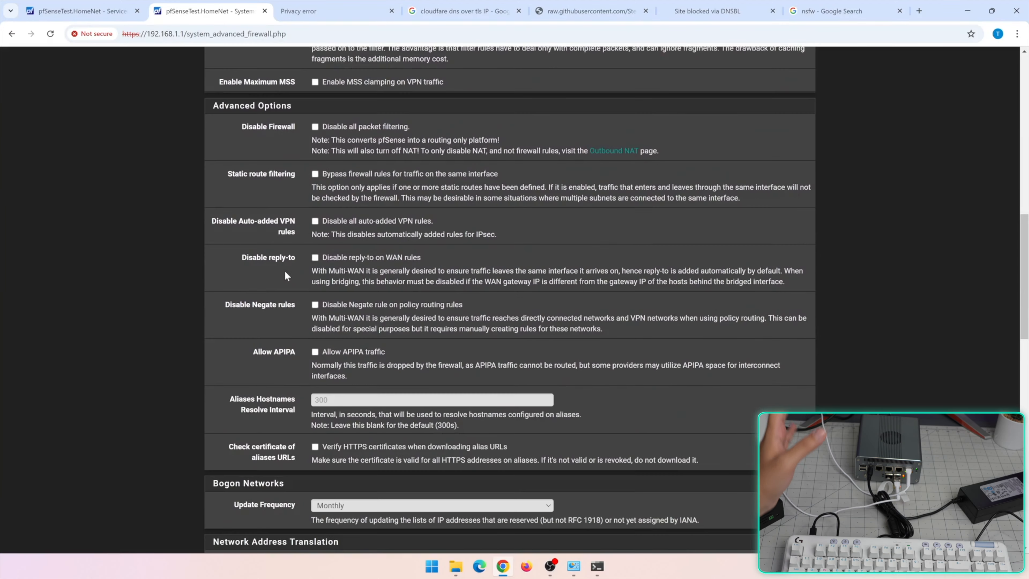
scroll(285, 271, down, 3)
scroll(286, 276, down, 15)
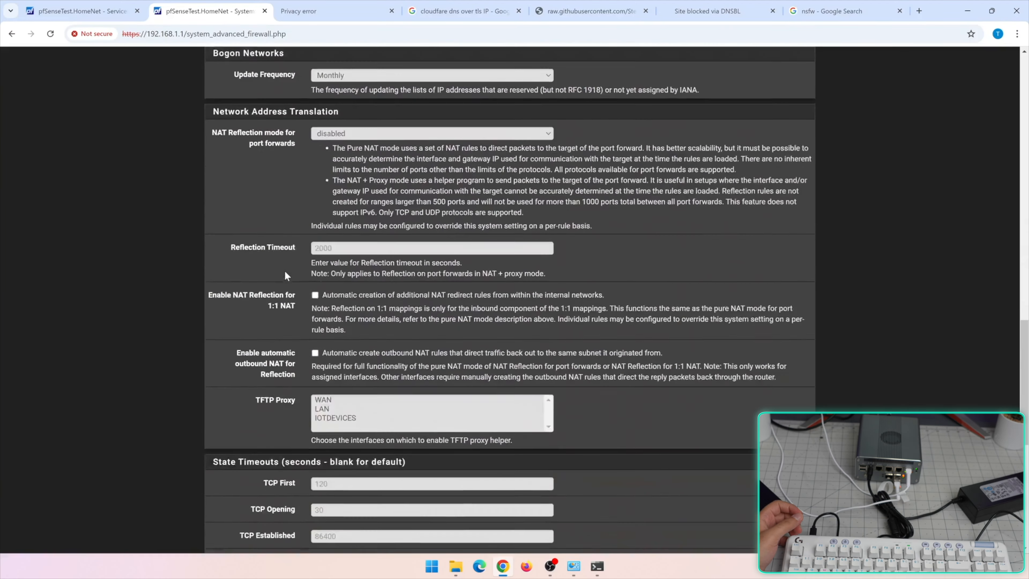
scroll(293, 271, up, 5)
scroll(293, 268, up, 15)
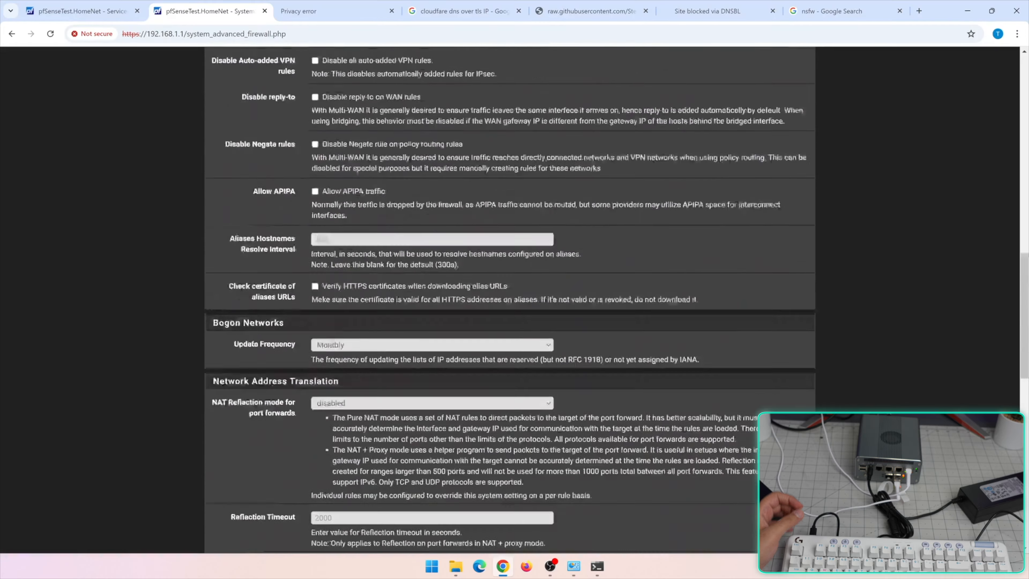
click(523, 136)
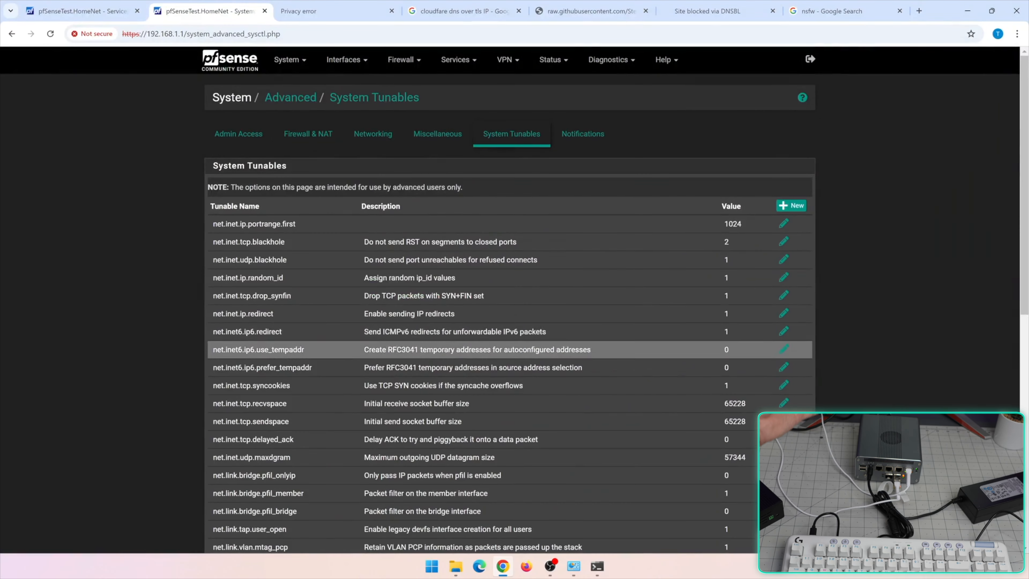
scroll(476, 381, down, 4)
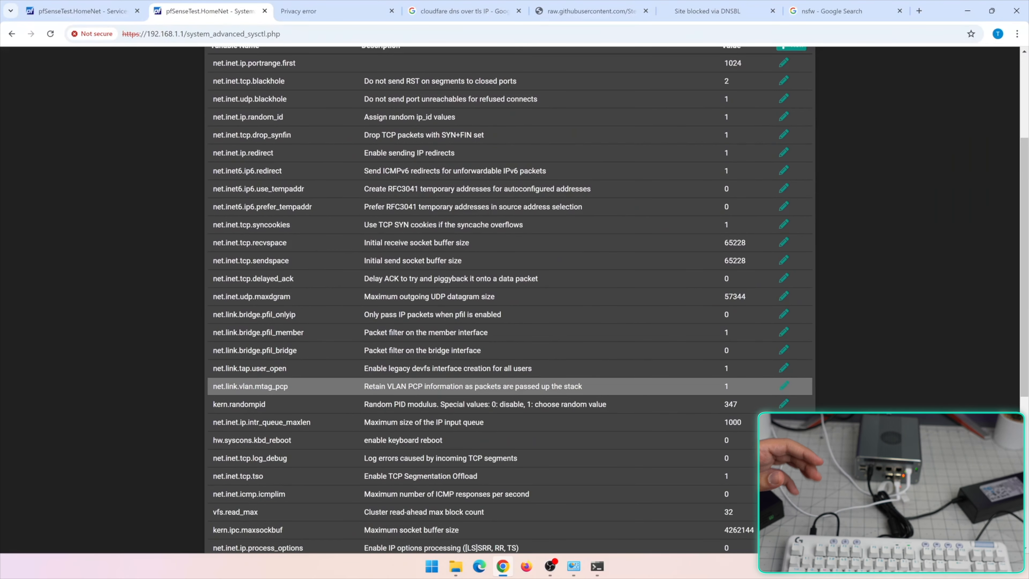
scroll(476, 379, up, 4)
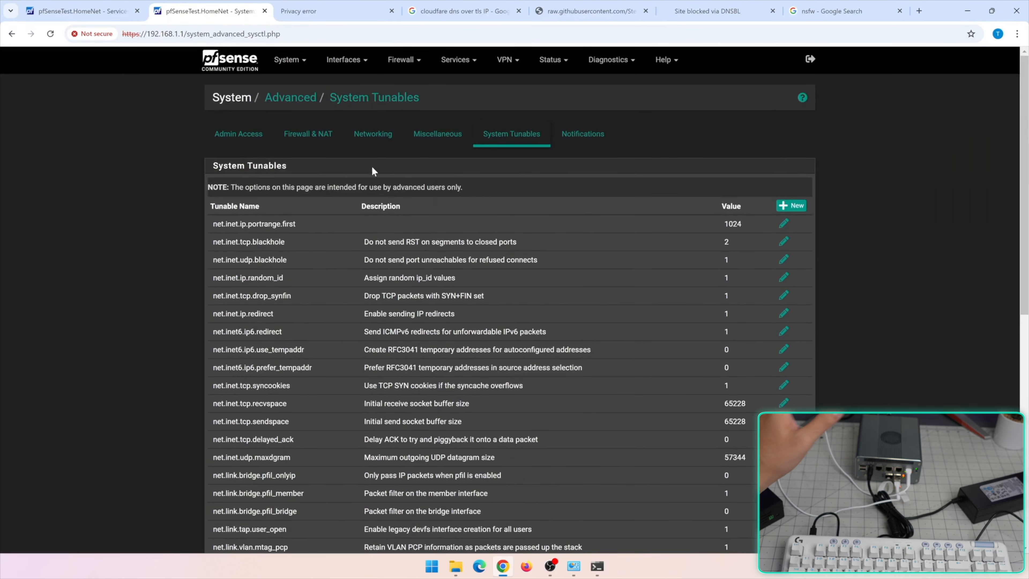
click(238, 72)
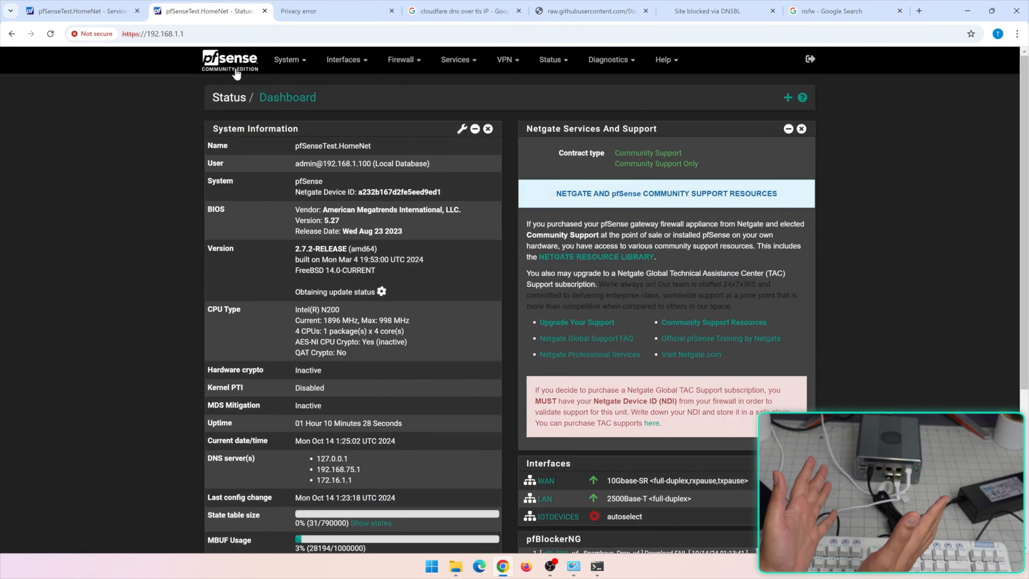
click(355, 58)
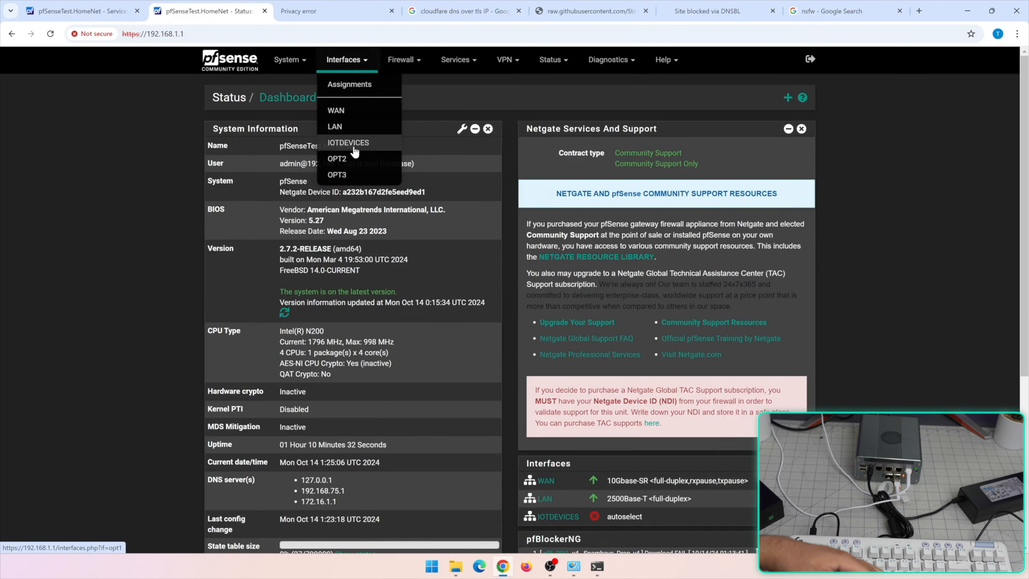
click(401, 59)
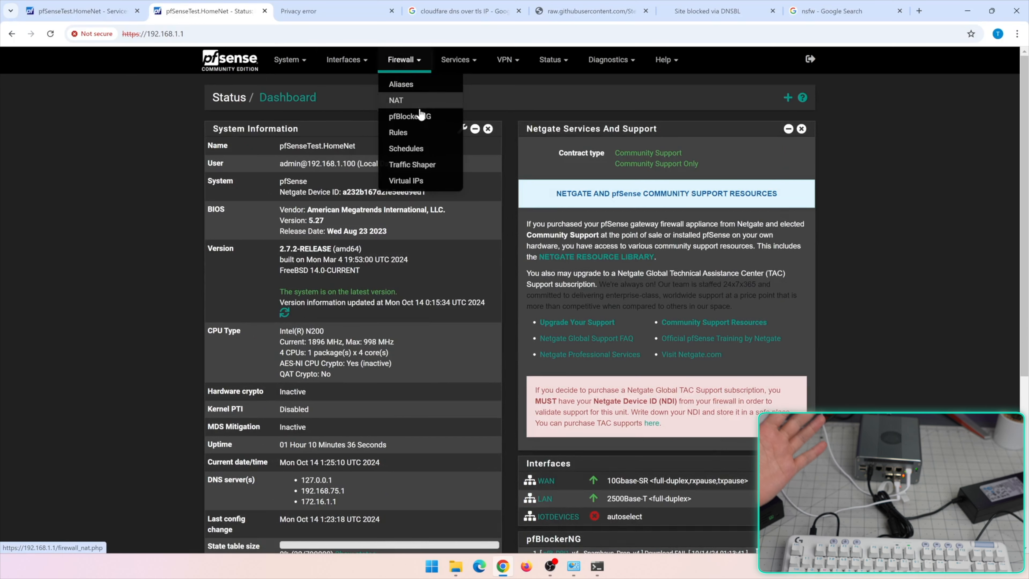
click(462, 61)
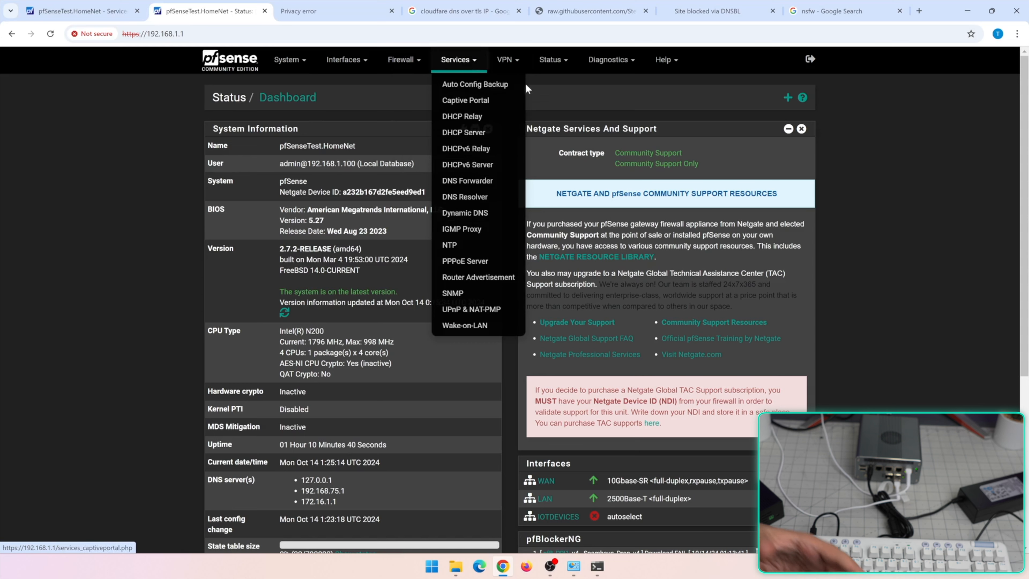
click(513, 62)
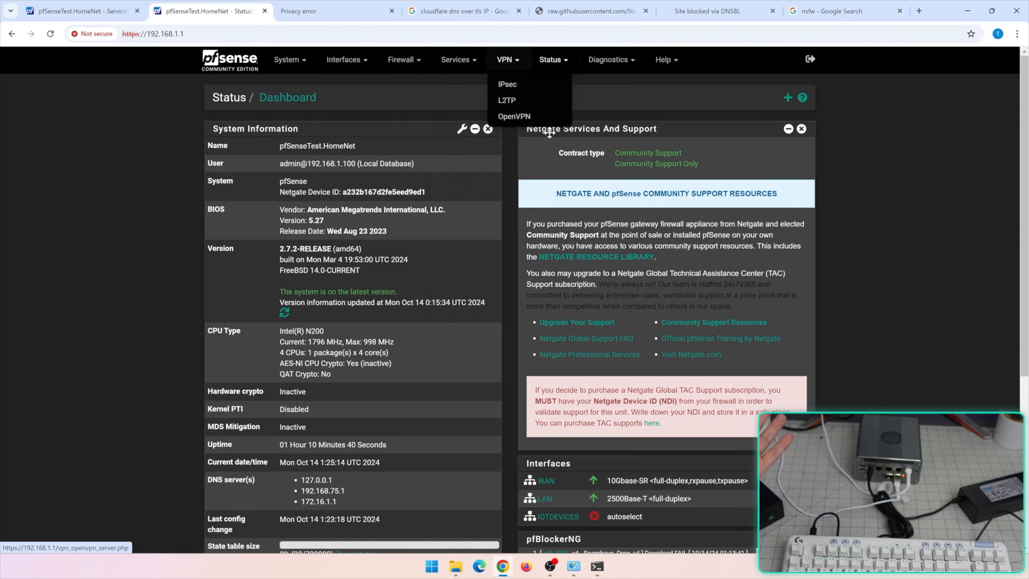
click(555, 61)
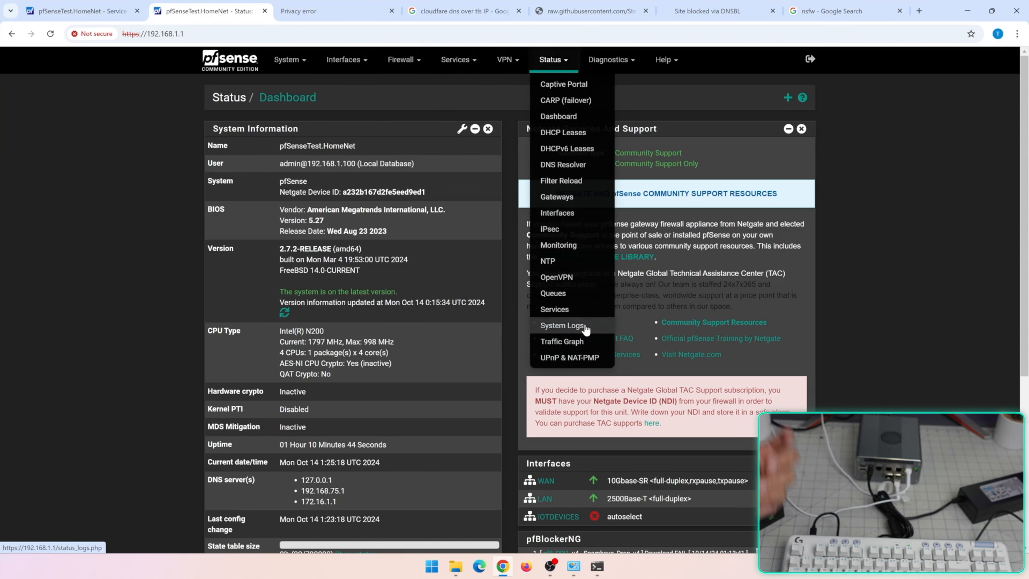
click(610, 60)
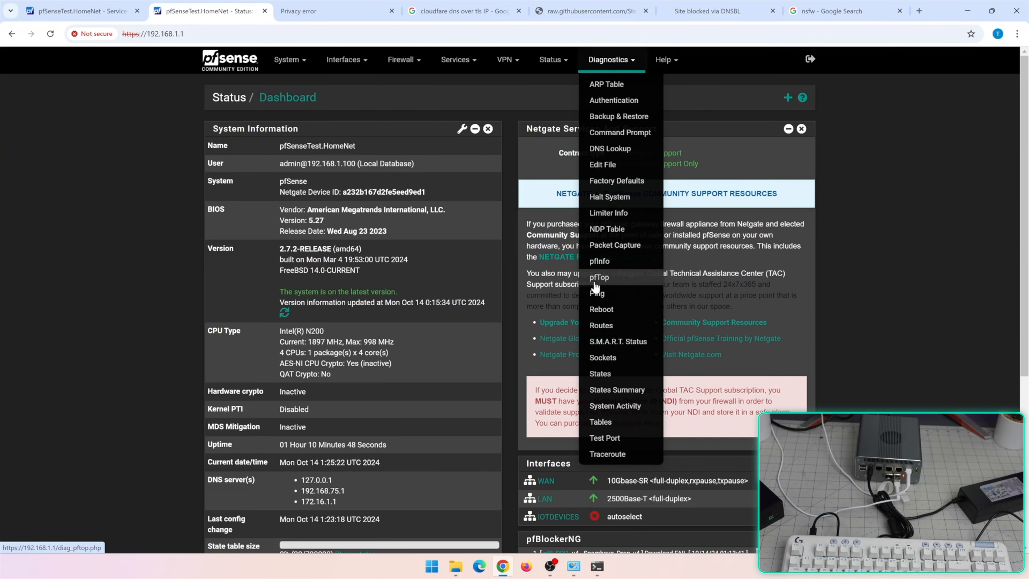
click(474, 65)
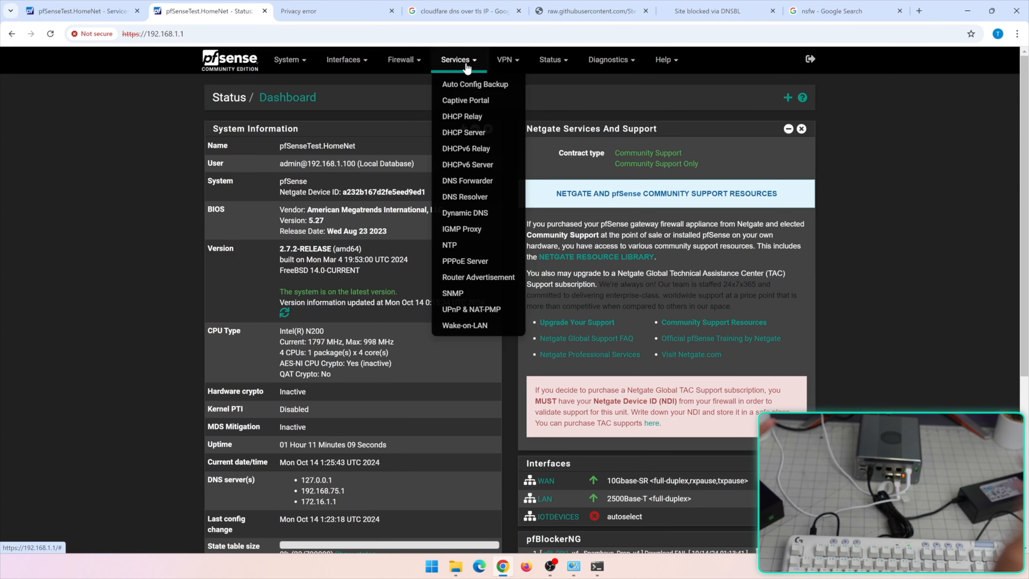
Show Available Widgets and close the Netgate Services And Support widget on the Dashboard
scroll(467, 69, down, 5)
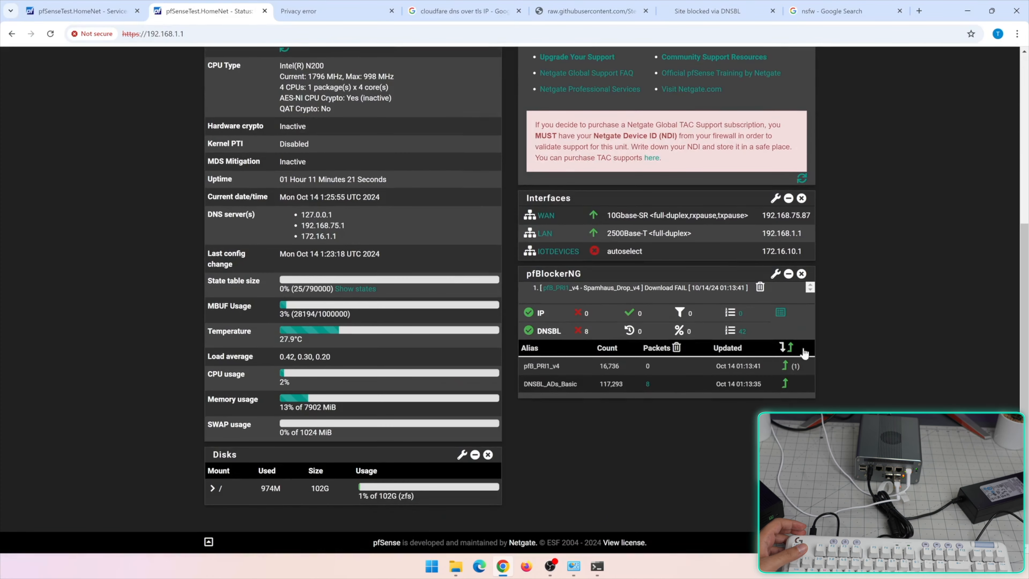
scroll(780, 207, up, 6)
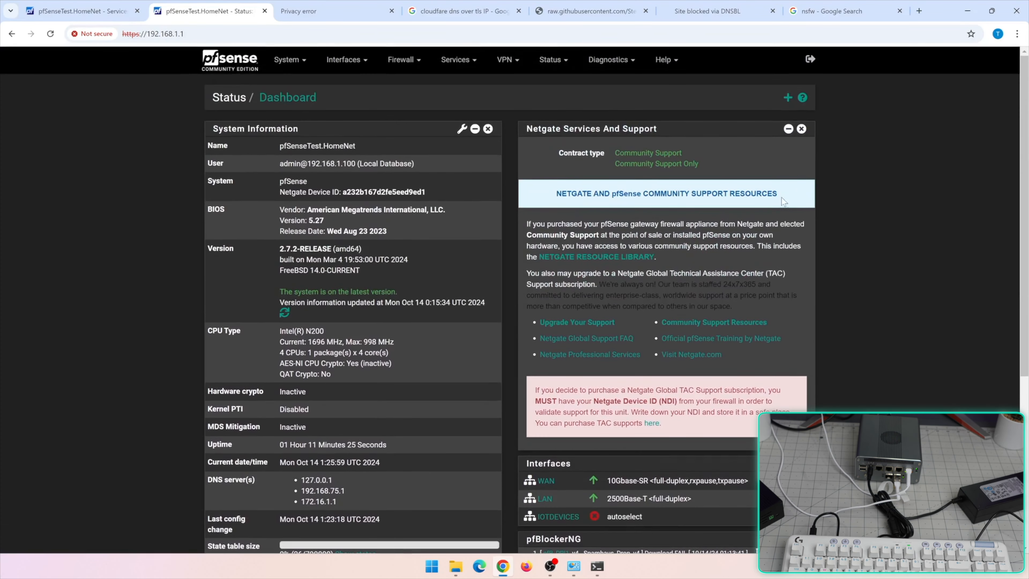
click(788, 98)
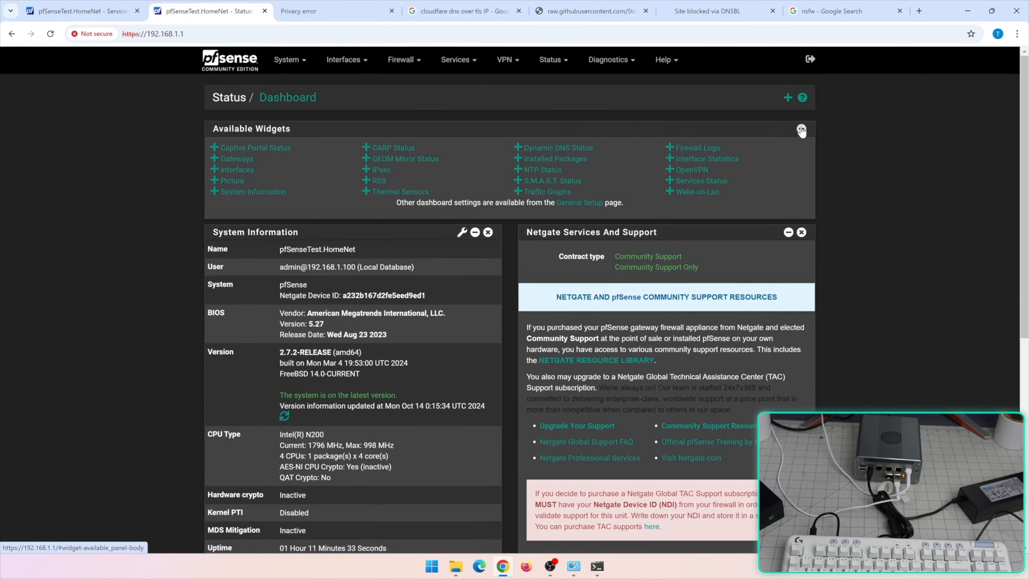
click(801, 232)
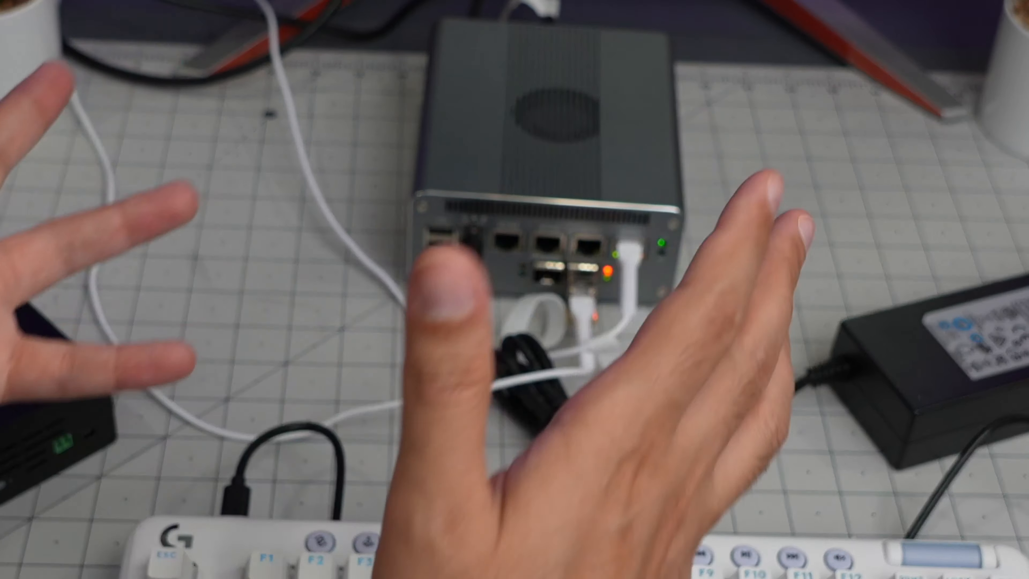